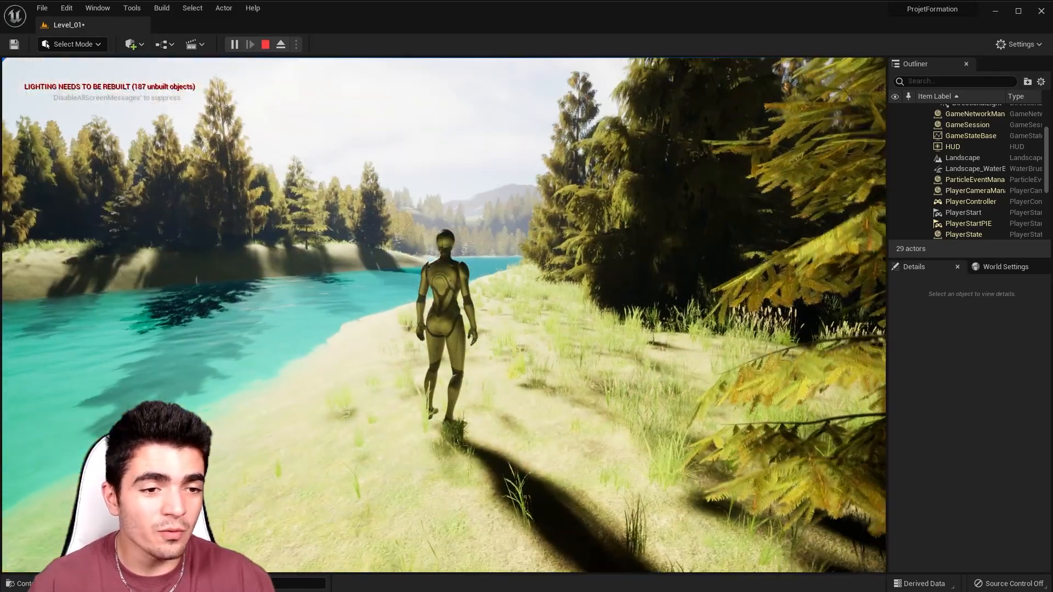
Playtest the level: walk the character along the river, open the pause menu, resume play and reopen the menu.
key("w")
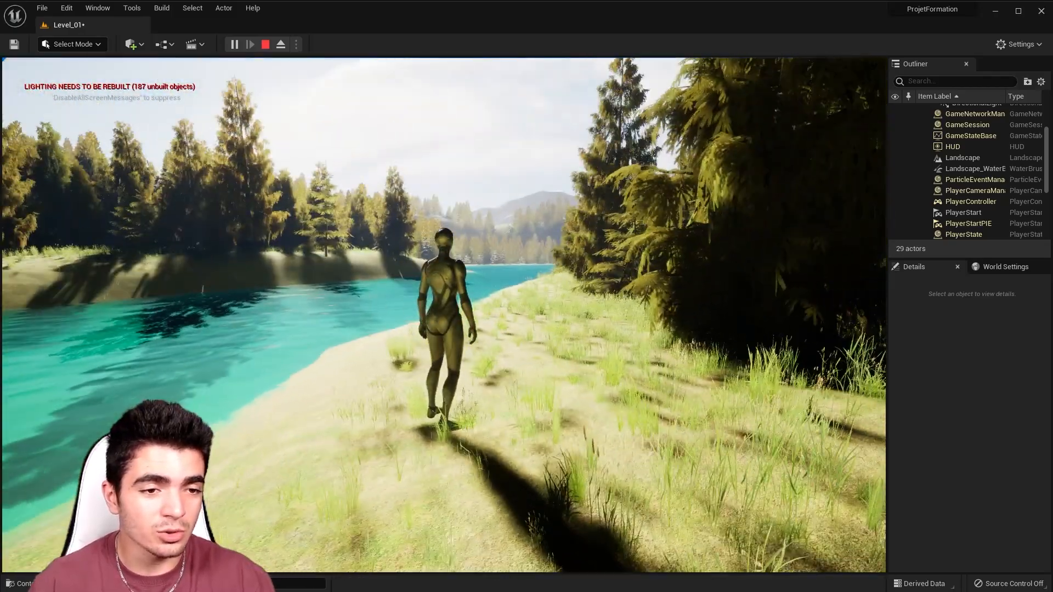
key("Escape")
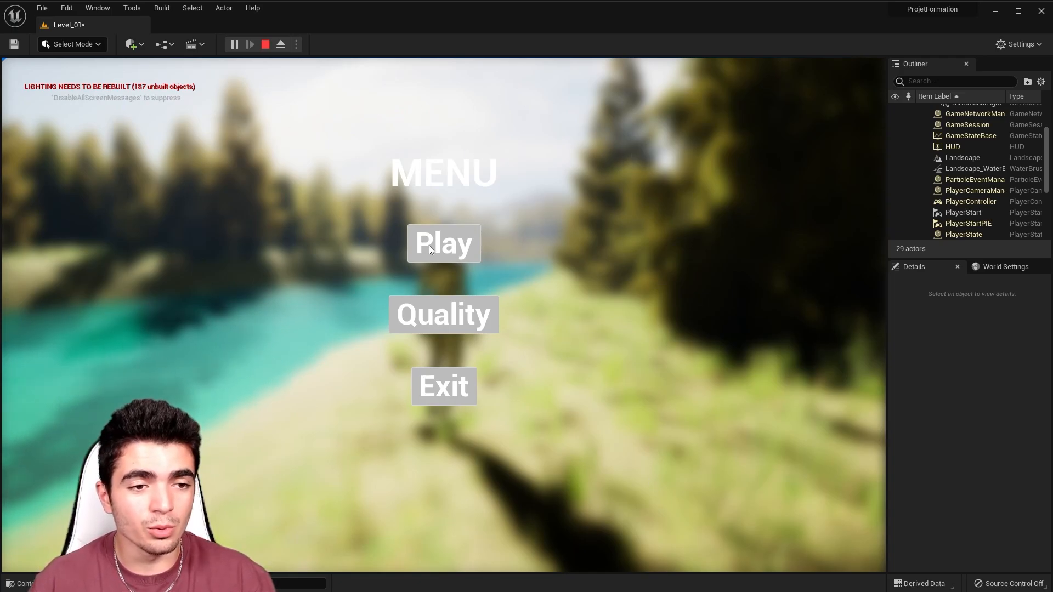
left_click(451, 246)
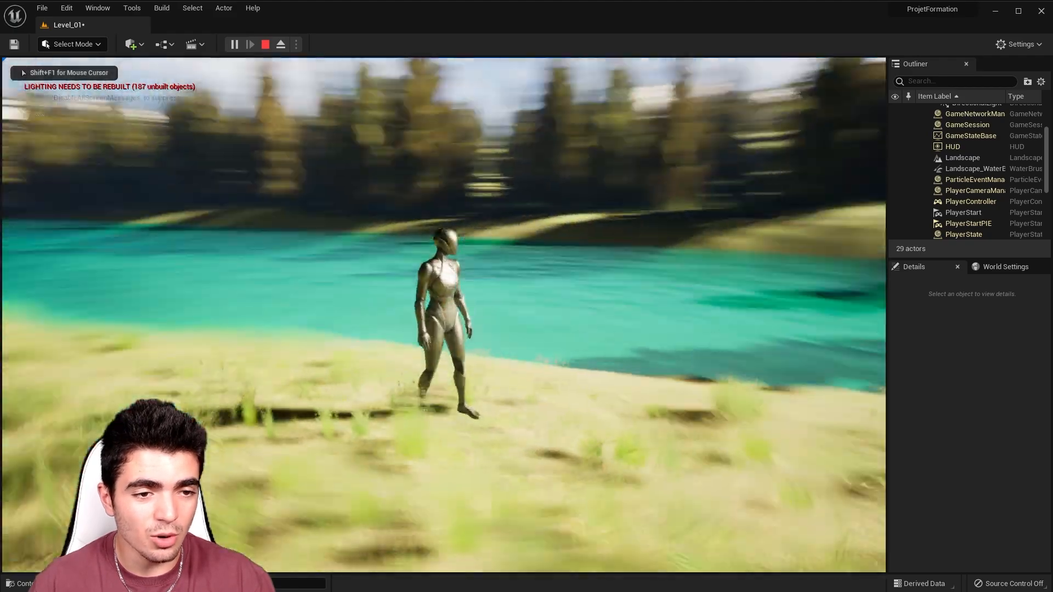
key("w")
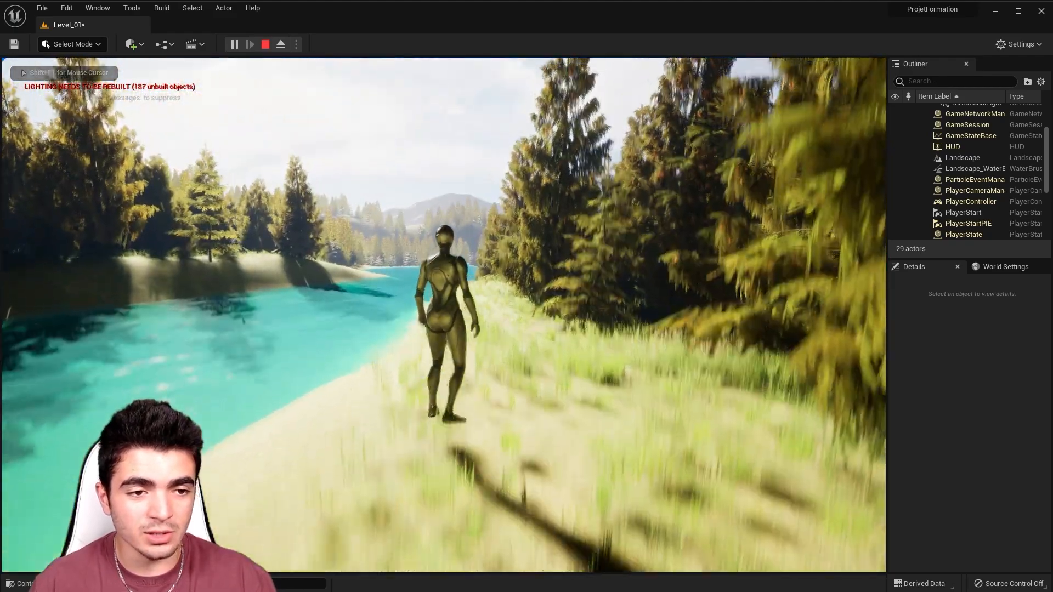
key("space")
key("Tab")
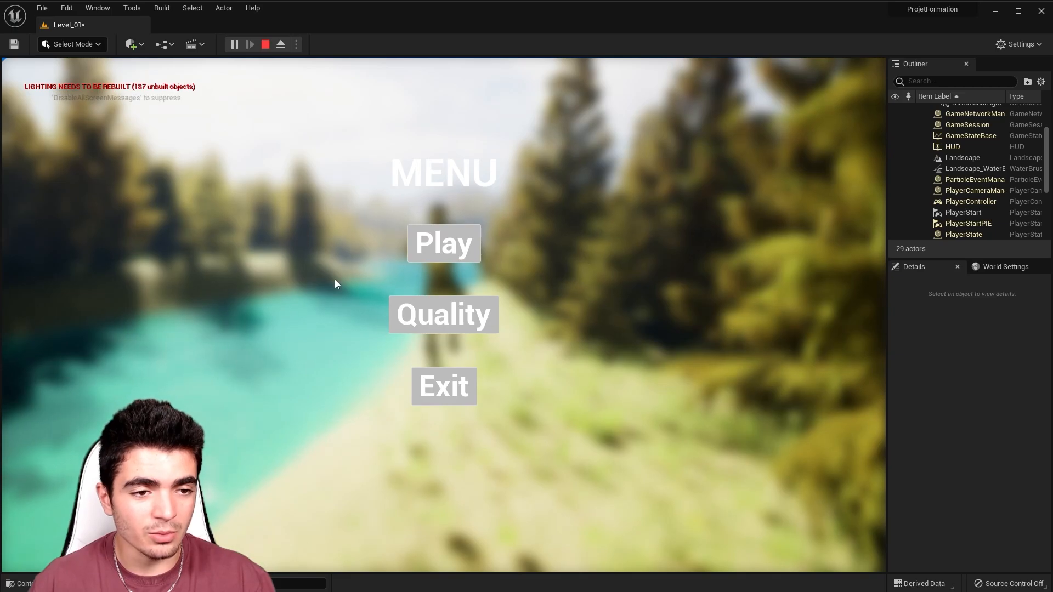
Test the pause menu's Low and High quality settings and exit the game from the menu.
left_click(483, 319)
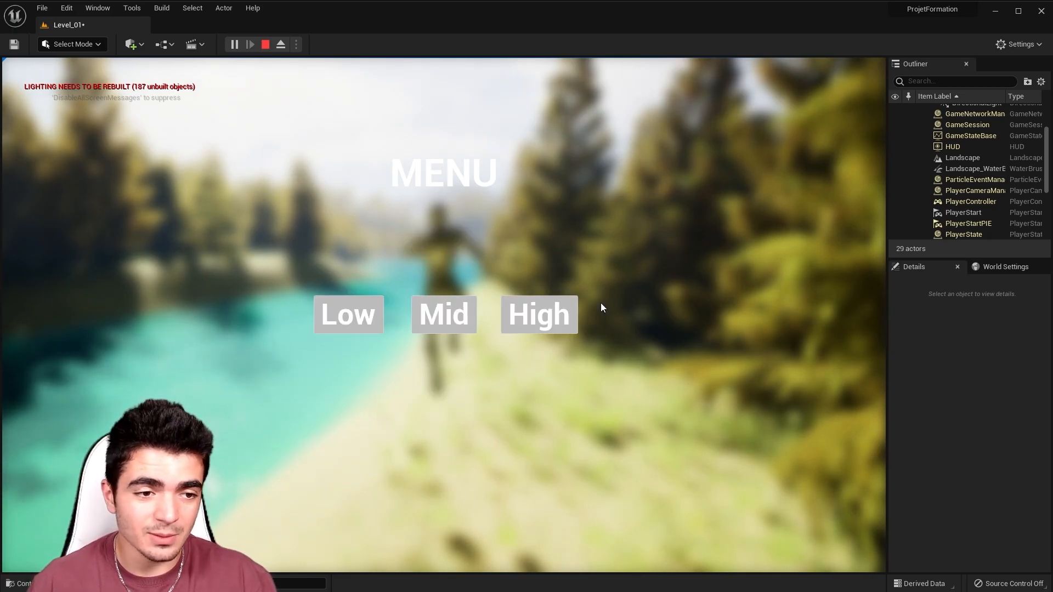
left_click(359, 315)
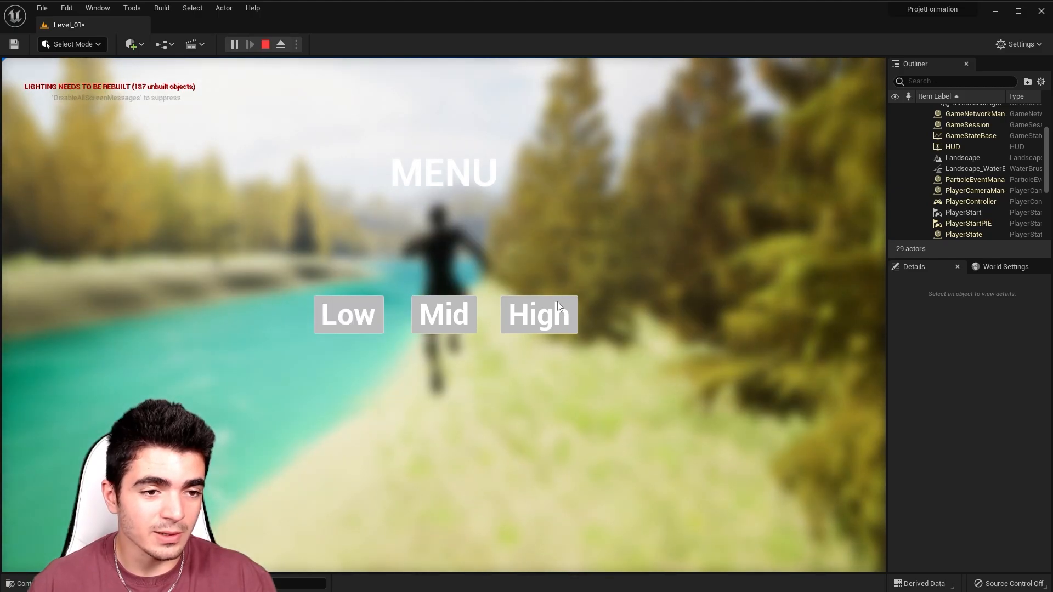
left_click(513, 307)
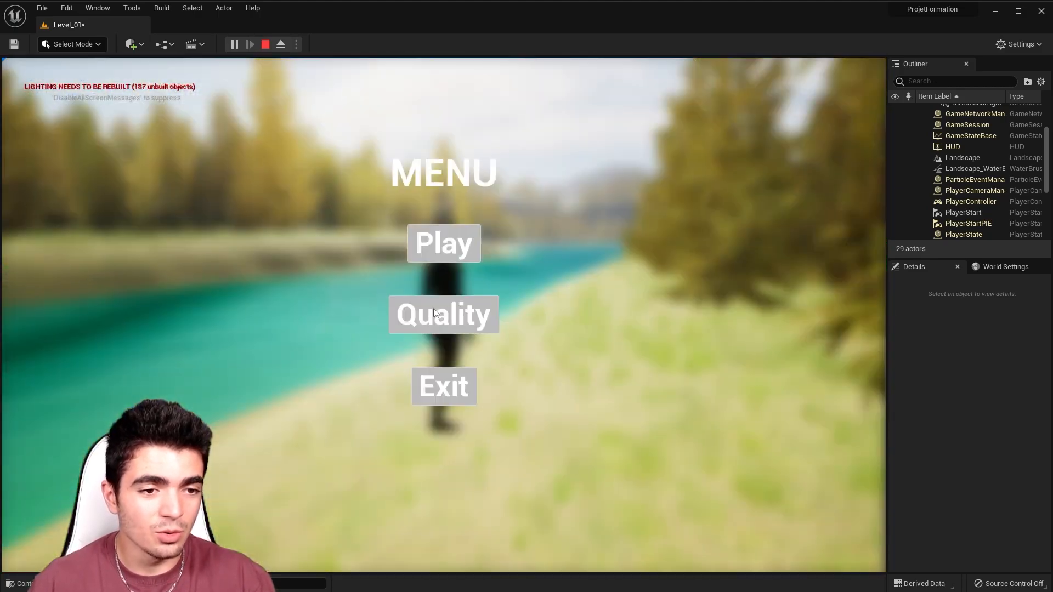
left_click(433, 312)
left_click(545, 312)
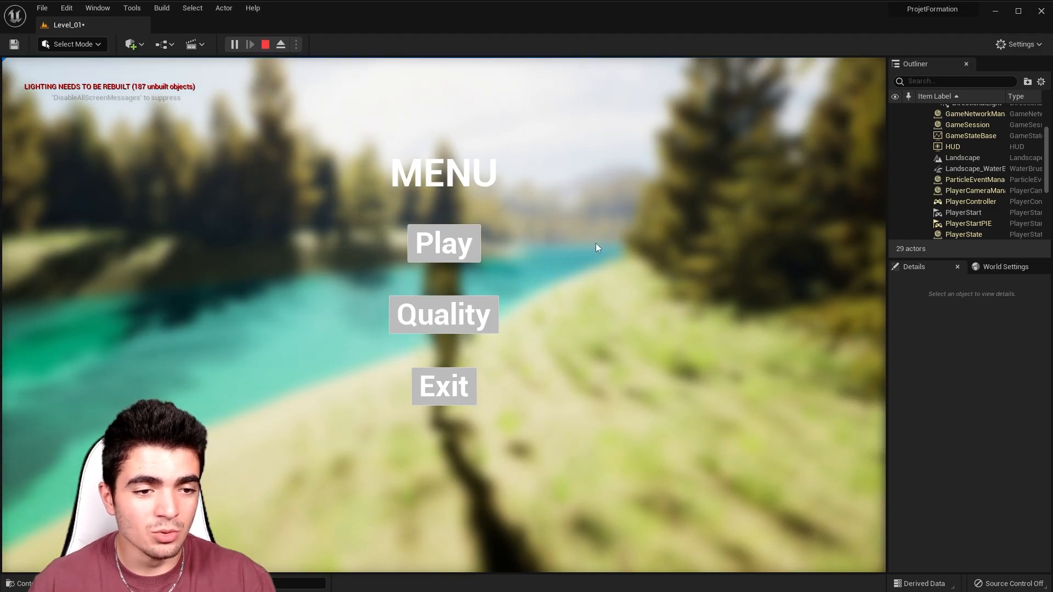
left_click(455, 396)
key("f")
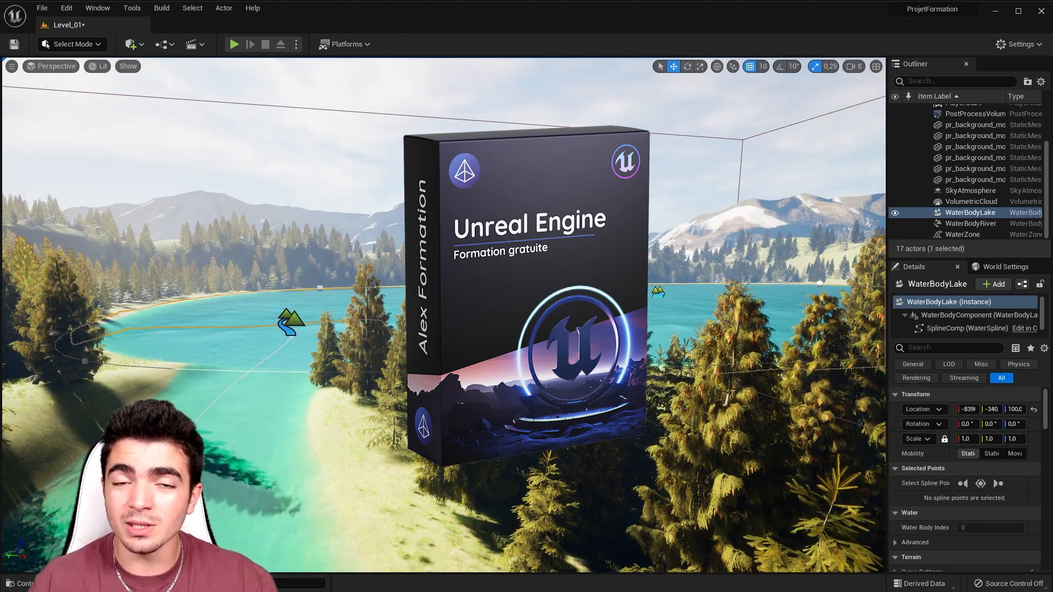
mouse_move(496, 171)
right_mouse_down()
mouse_move(275, 171)
mouse_move(548, 175)
mouse_move(477, 165)
right_mouse_up()
key("w")
mouse_move(501, 271)
right_mouse_down()
mouse_move(505, 292)
mouse_move(510, 280)
right_mouse_up()
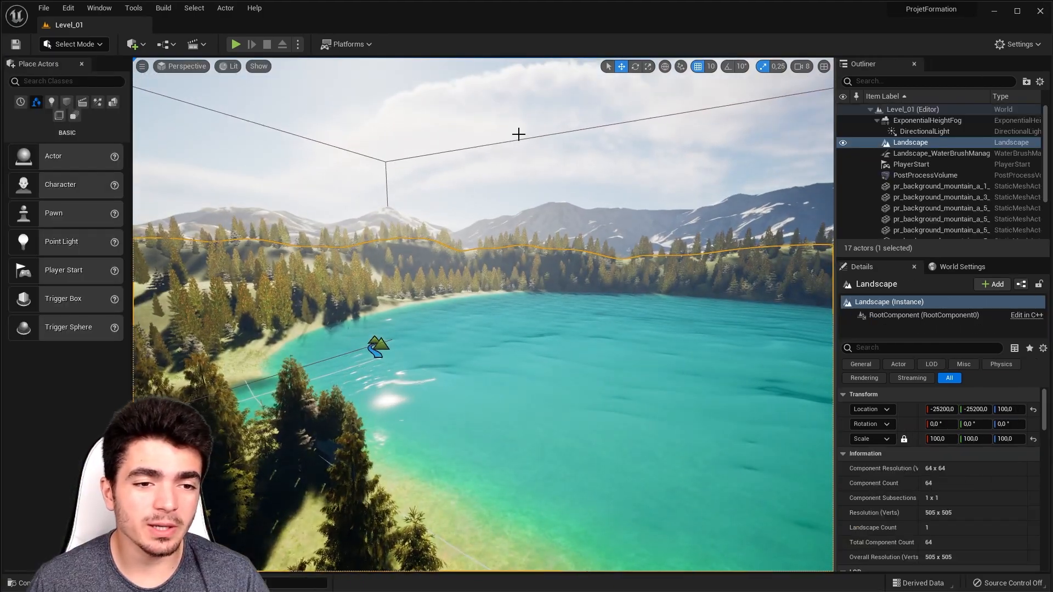
Deselect the landscape and create a folder named HUD inside the project's Content folder.
key("Escape")
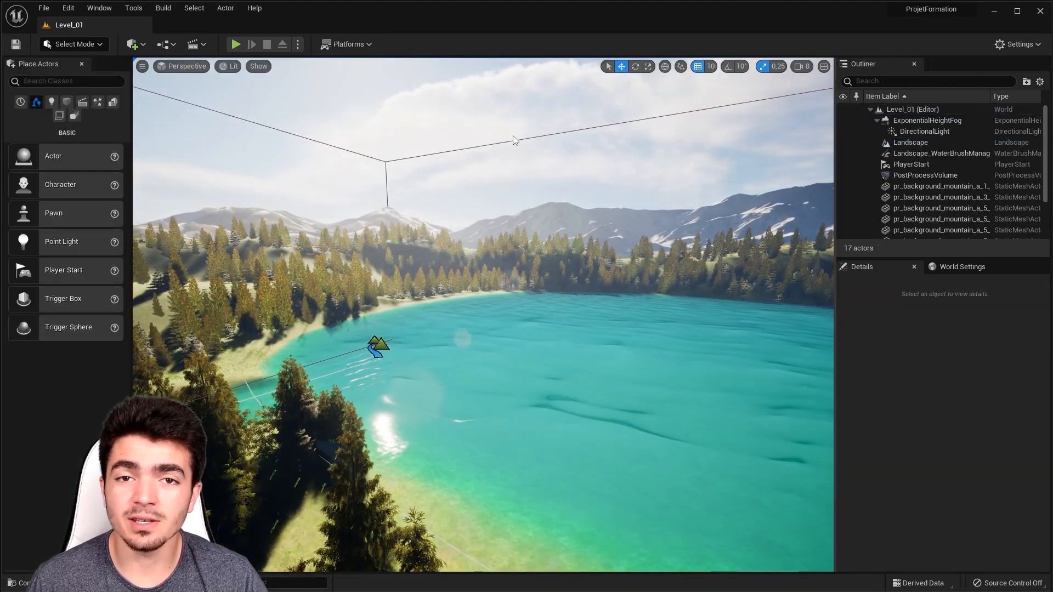
key("ctrl+space")
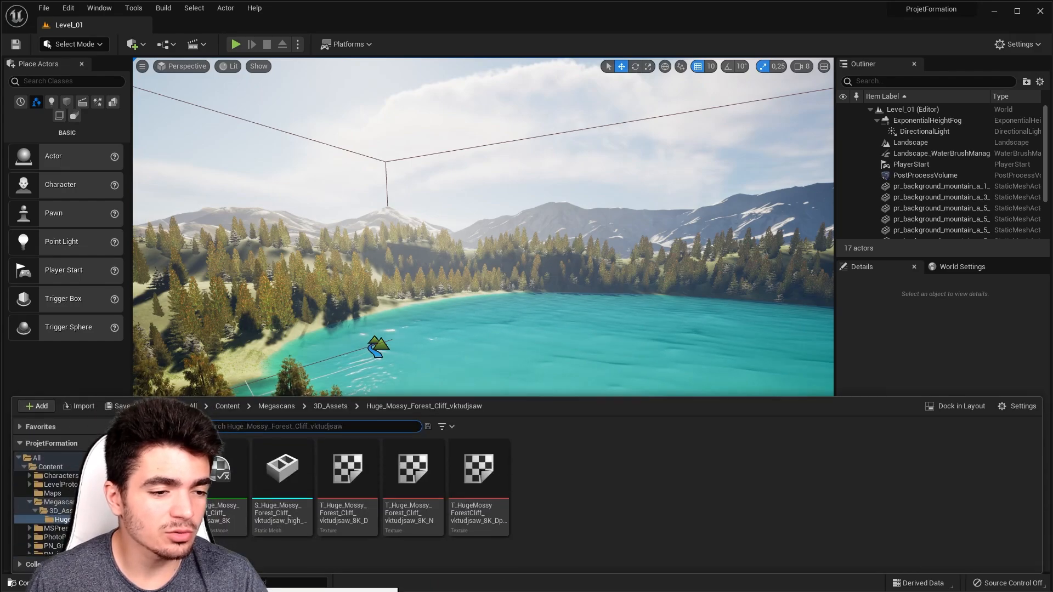
left_click(226, 407)
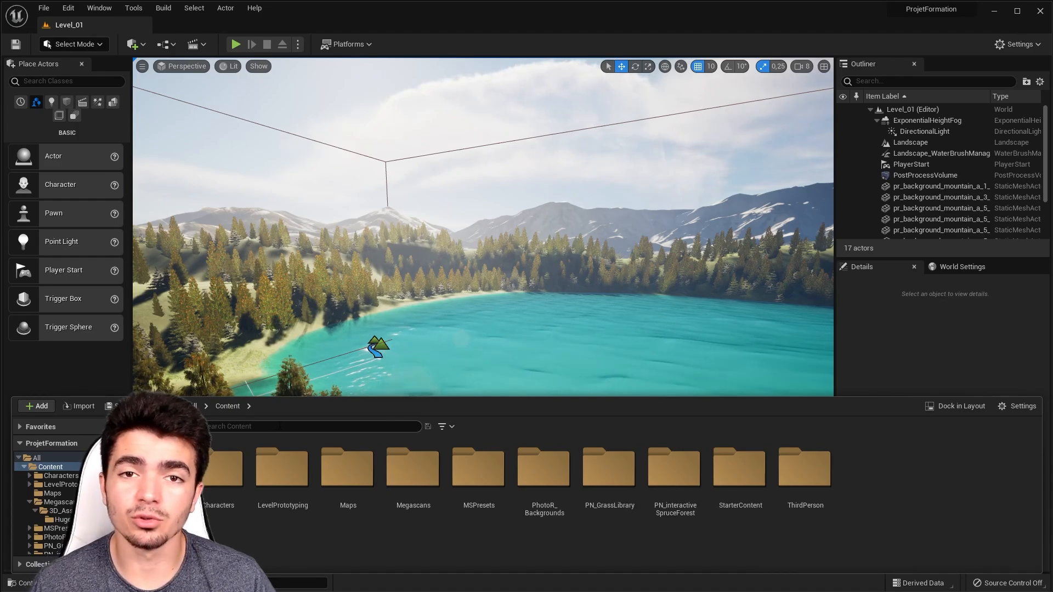
right_click(894, 500)
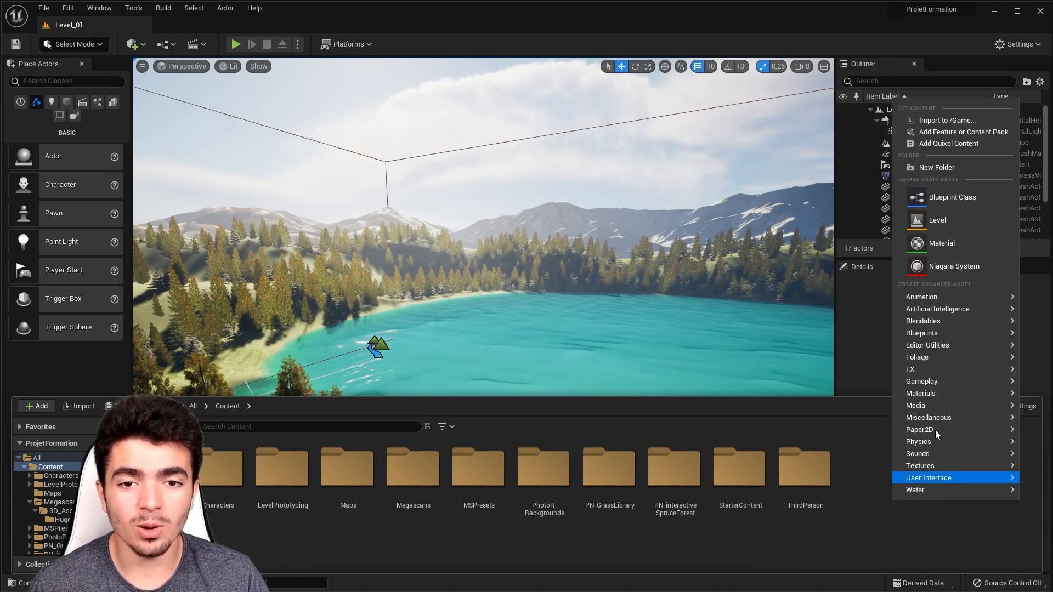
left_click(947, 167)
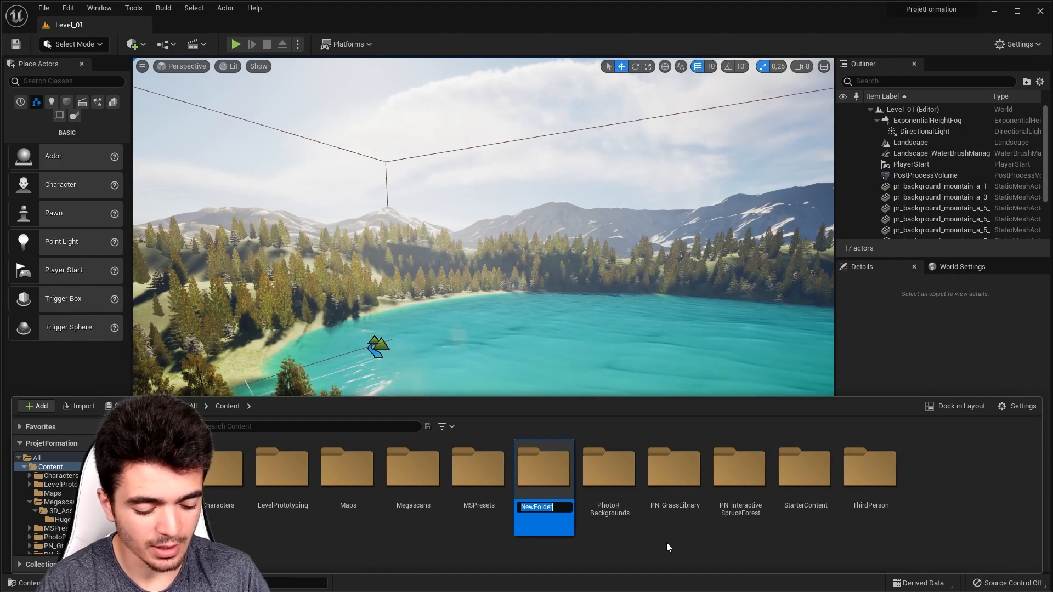
key("Return")
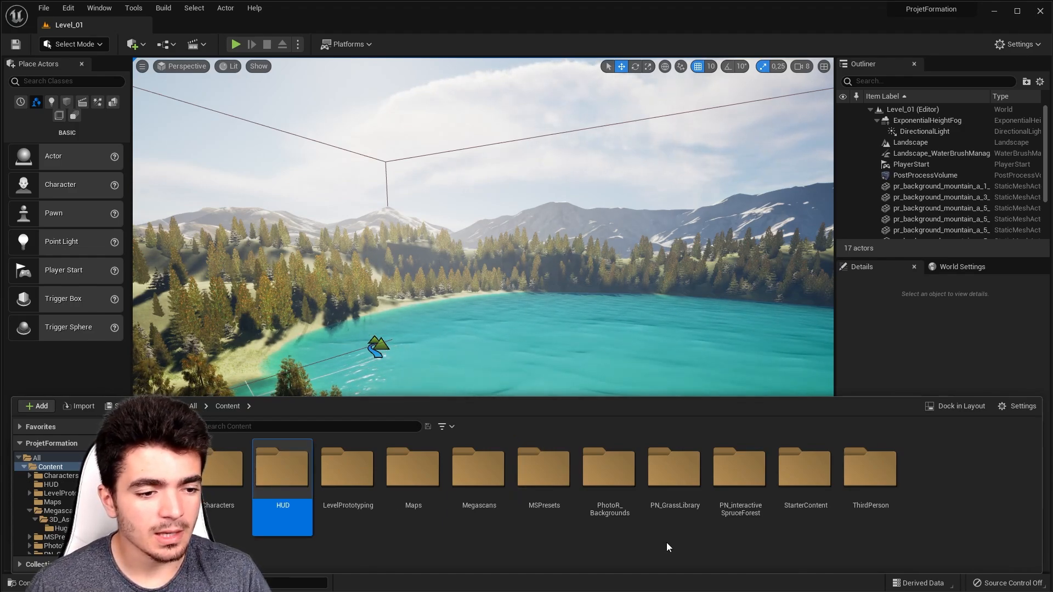
Create a Widget Blueprint based on User Widget in the HUD folder and name it PauseMenu.
double_click(287, 472)
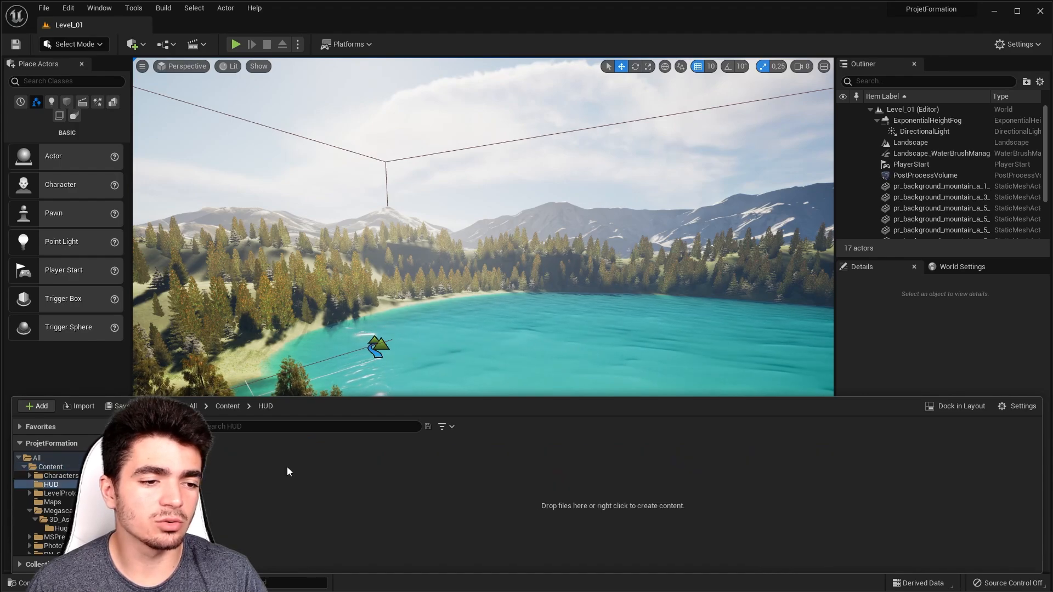
right_click(367, 482)
mouse_move(370, 455)
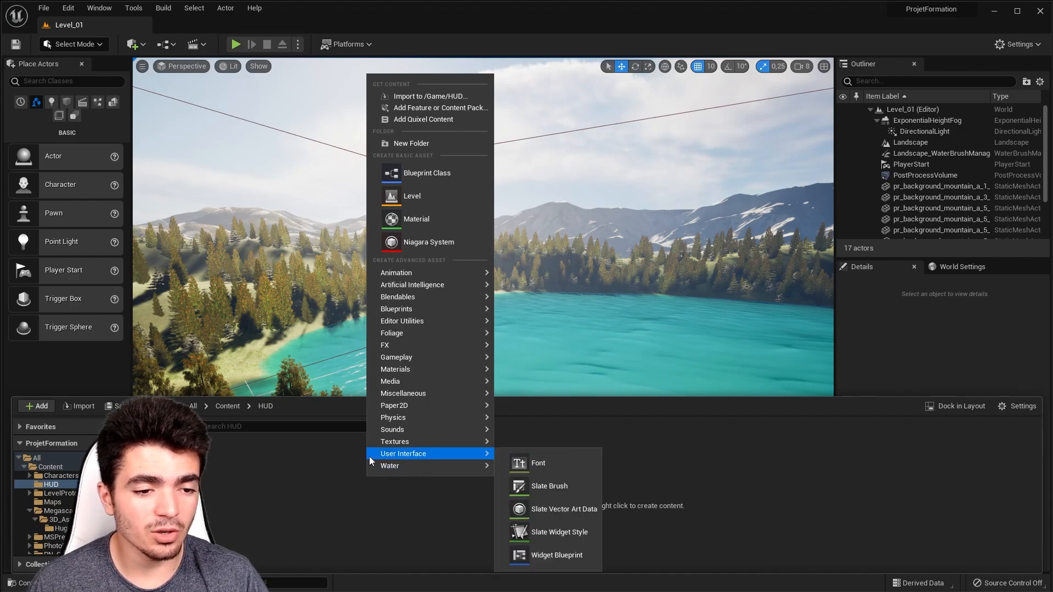
left_click(553, 556)
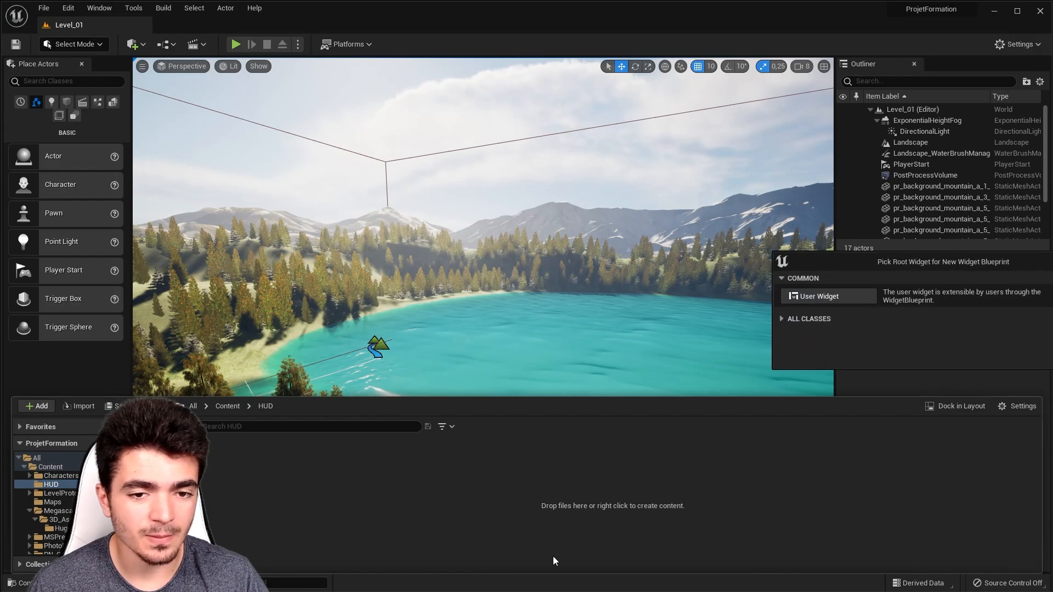
left_click(818, 297)
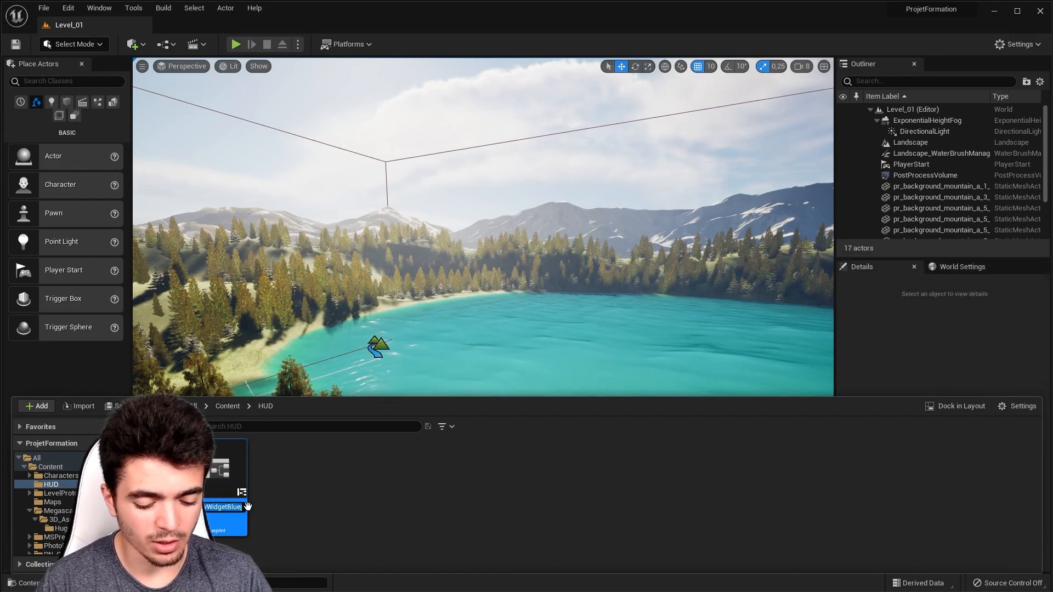
type("PauseMenu")
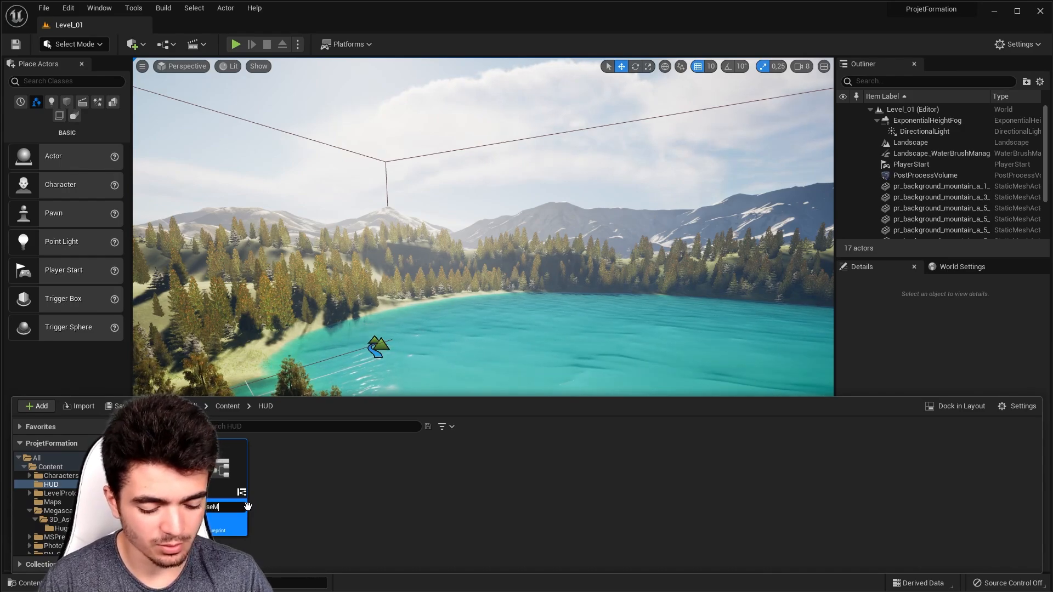
left_click(419, 488)
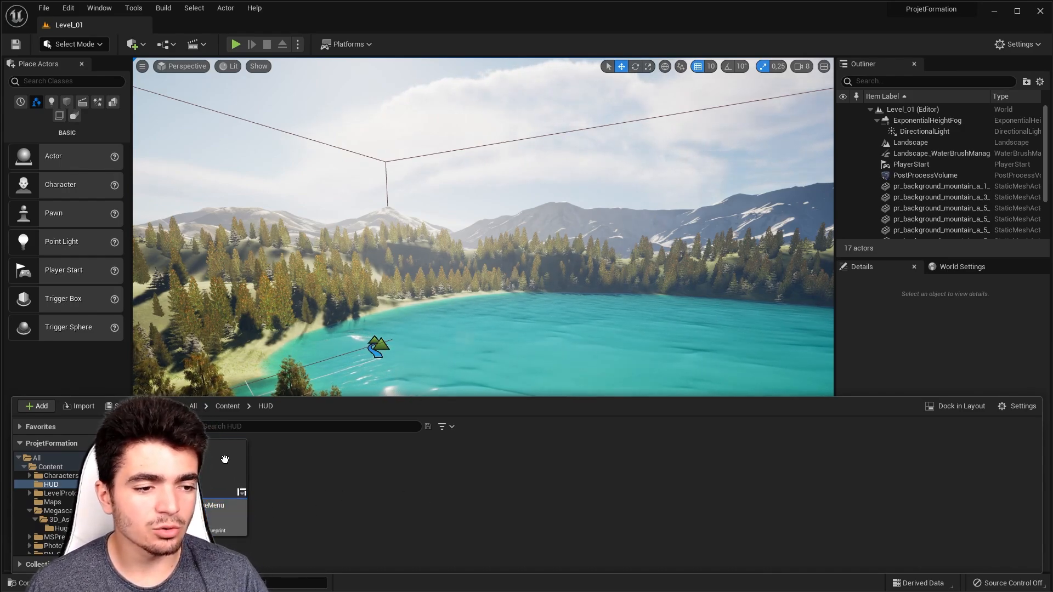
Open the PauseMenu widget for editing and enlarge its editor window to fill the screen.
double_click(224, 463)
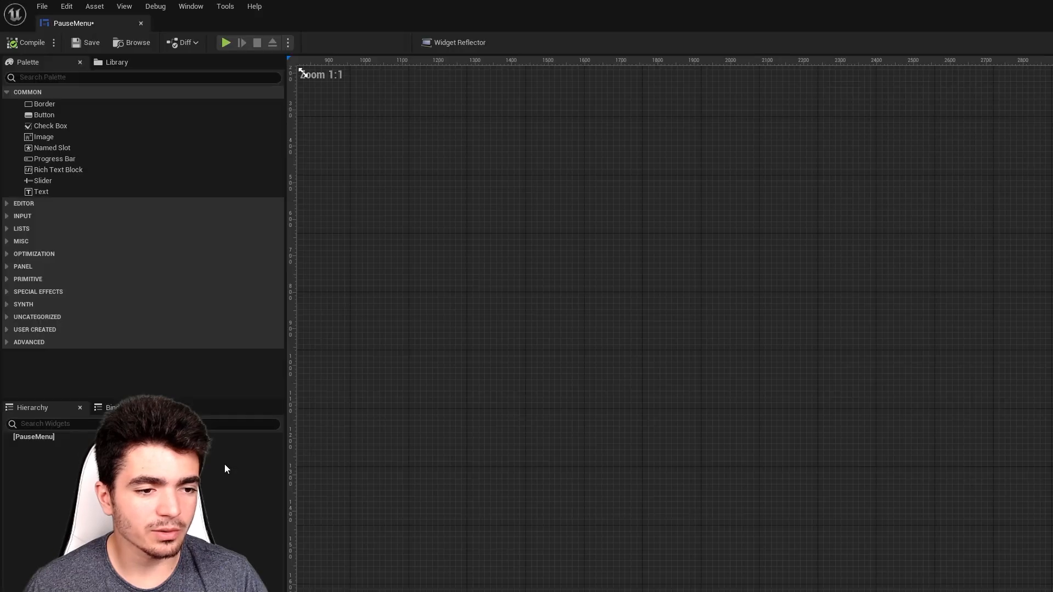
left_click_drag(595, 13, 360, 10)
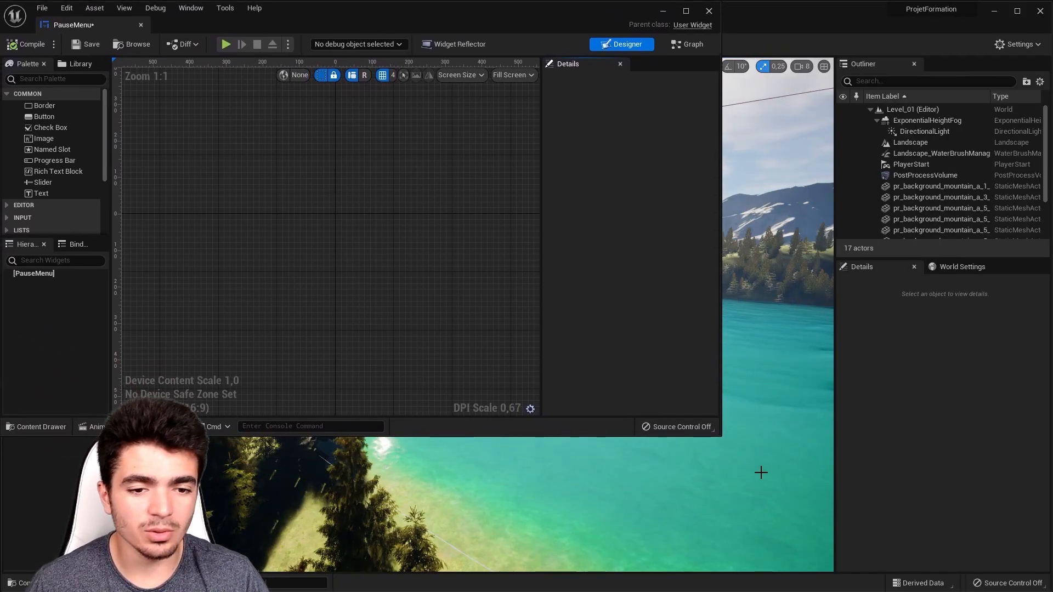
left_click_drag(717, 436, 1045, 589)
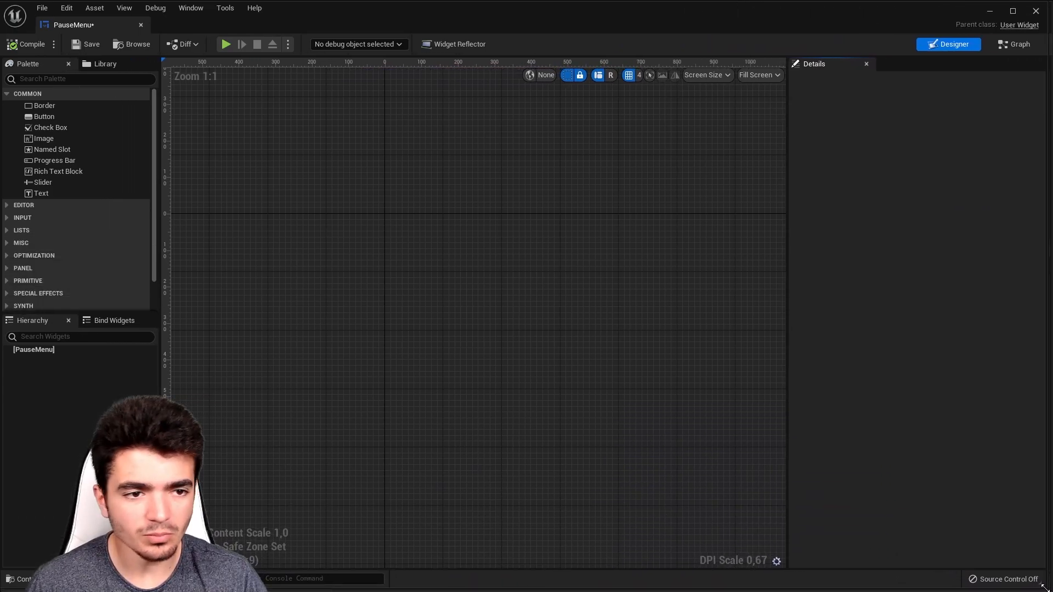
Examine the empty design canvas and the available widget types in both the palette and the library.
right_click_drag(432, 324, 386, 272)
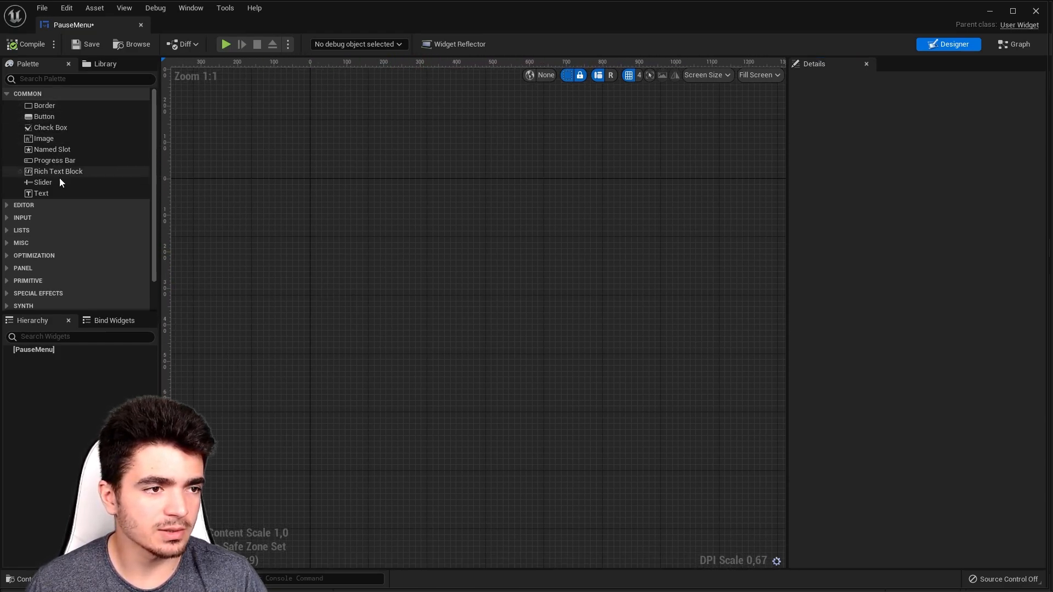
scroll(58, 261, "down", 1)
scroll(71, 269, "up", 1)
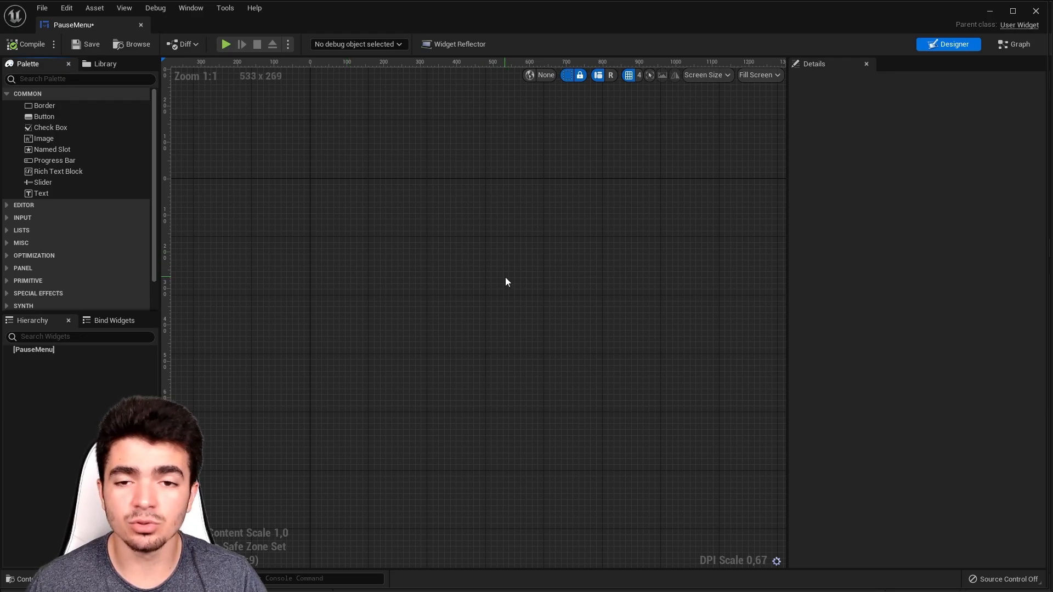
left_click(102, 64)
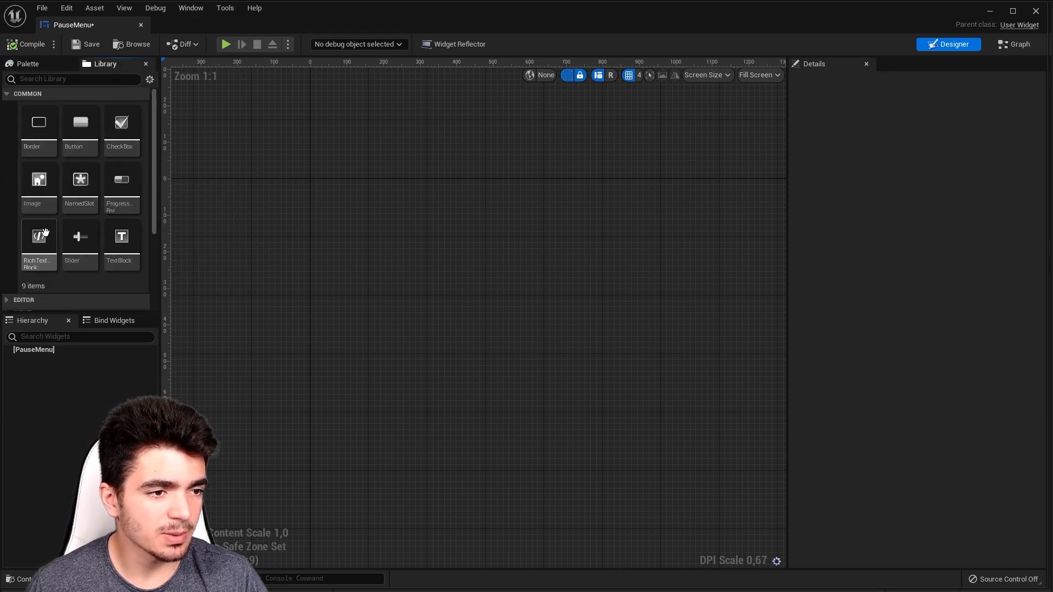
scroll(82, 197, "down", 2)
scroll(126, 246, "down", 3)
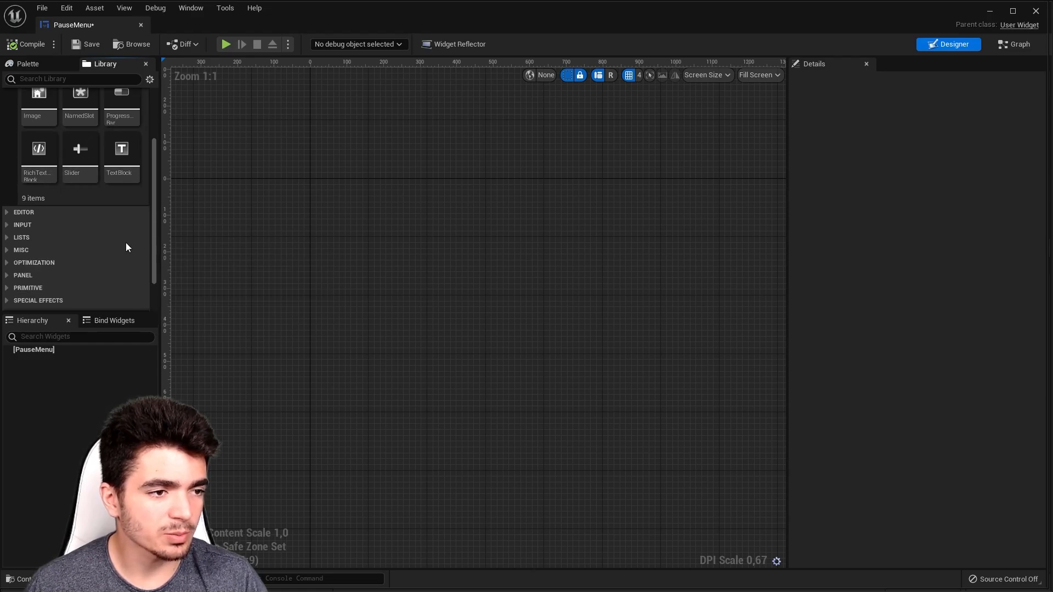
scroll(126, 252, "up", 5)
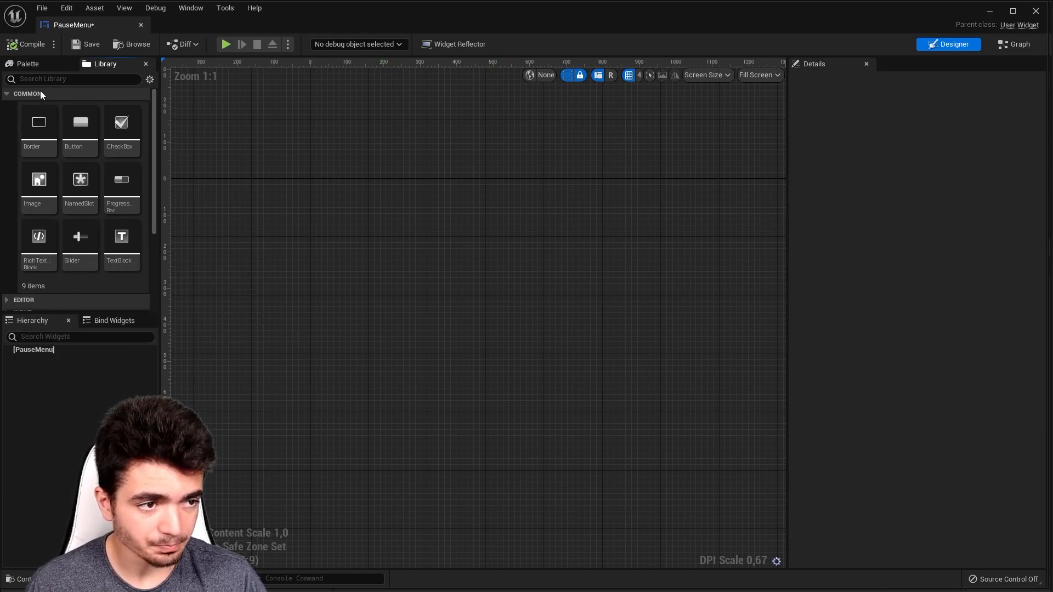
left_click(21, 64)
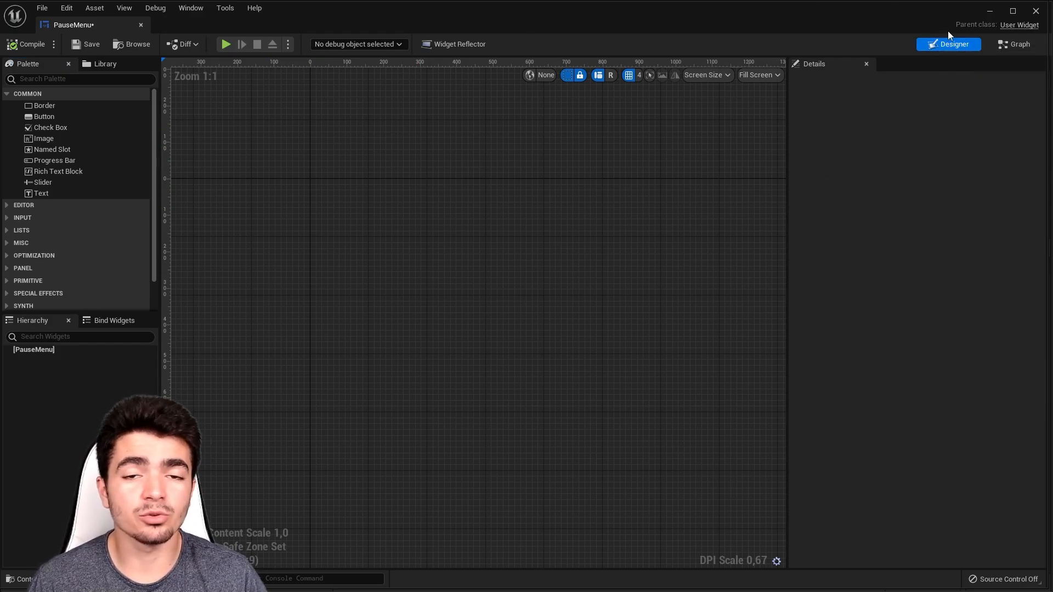
Examine the default event nodes in the PauseMenu widget's Event Graph and return to the Designer view.
left_click(1021, 39)
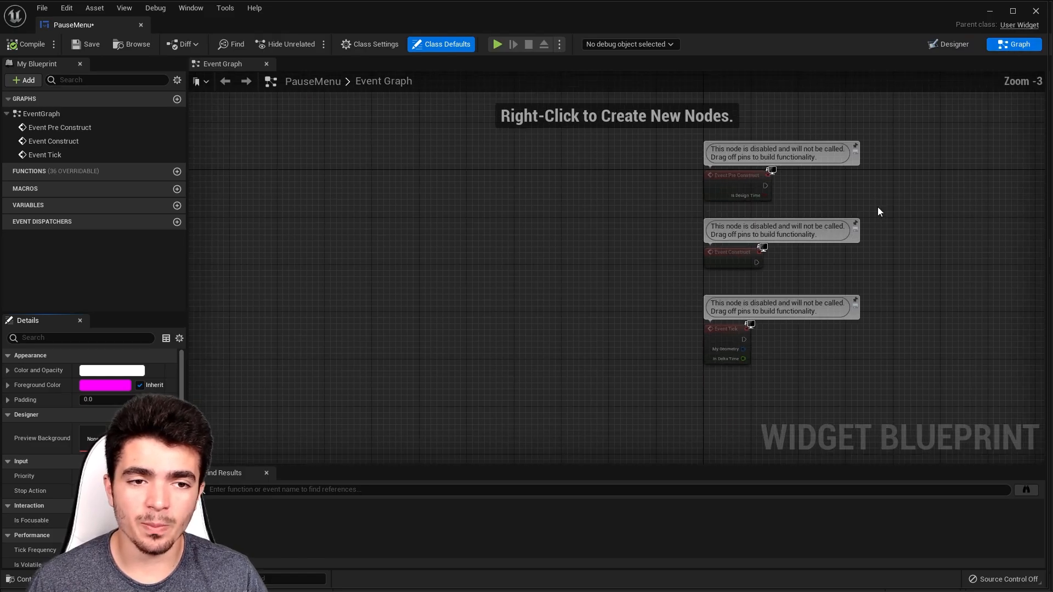
right_click_drag(951, 218, 662, 211)
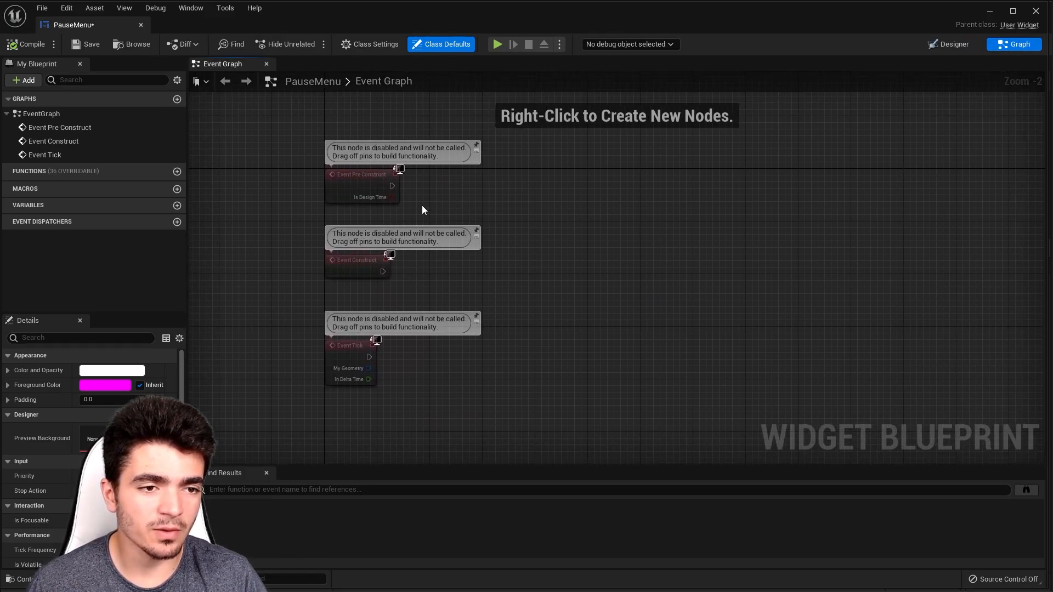
left_click_drag(508, 252, 642, 234)
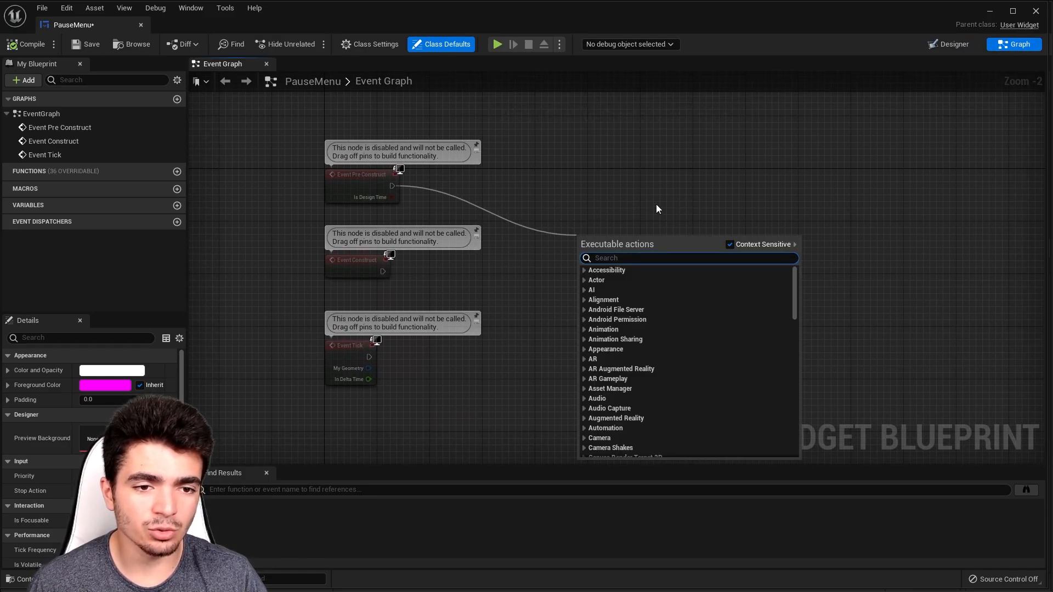
left_click(789, 155)
right_click_drag(595, 220, 812, 214)
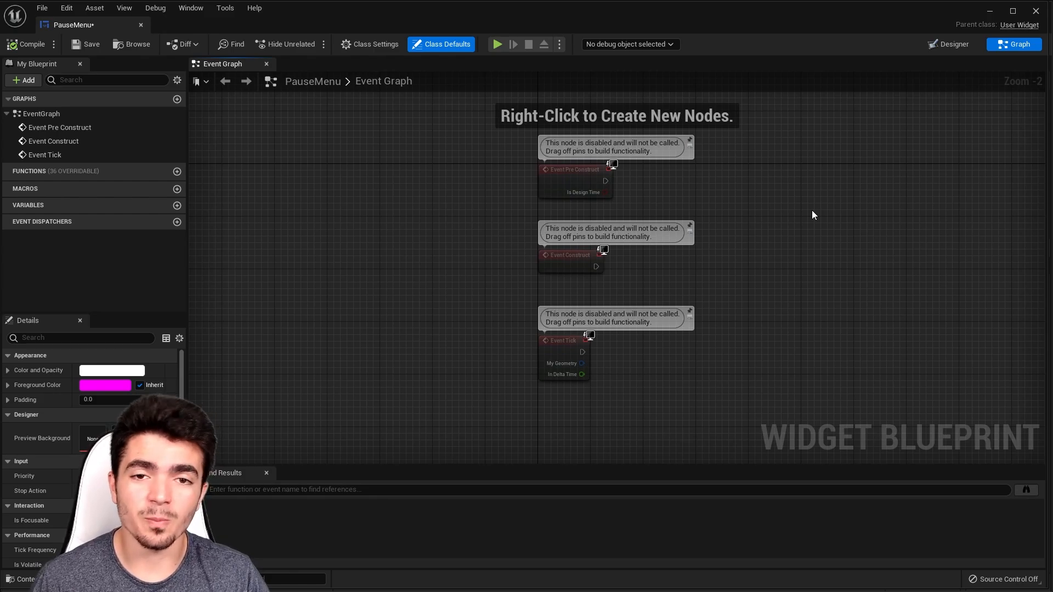
left_click(953, 47)
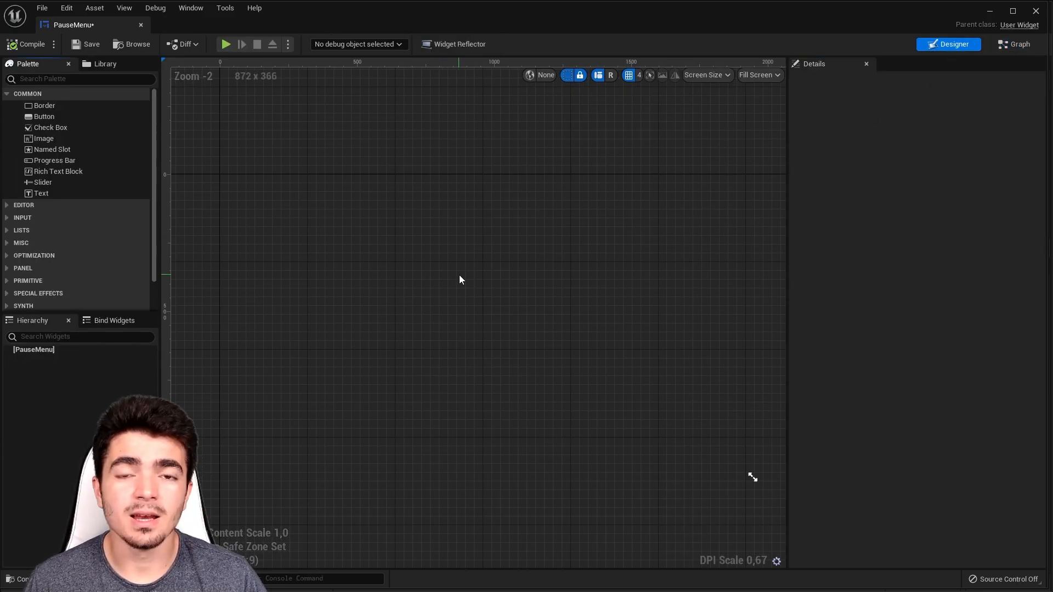
Add a Canvas Panel to the PauseMenu widget as its root element.
left_click(8, 270)
scroll(8, 273, "down", 1)
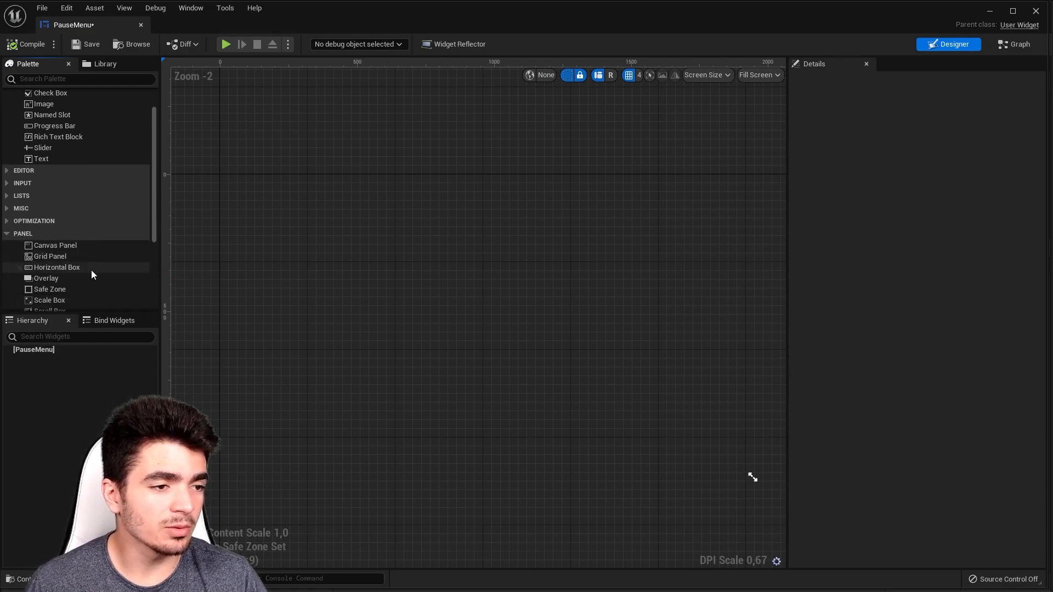
left_click(94, 245)
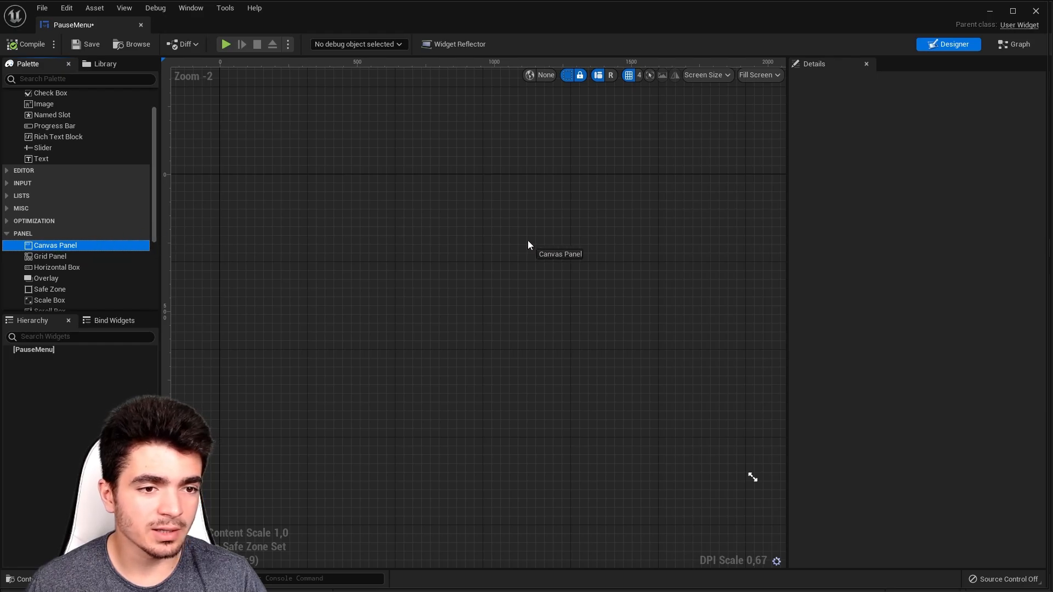
left_click_drag(528, 240, 526, 261)
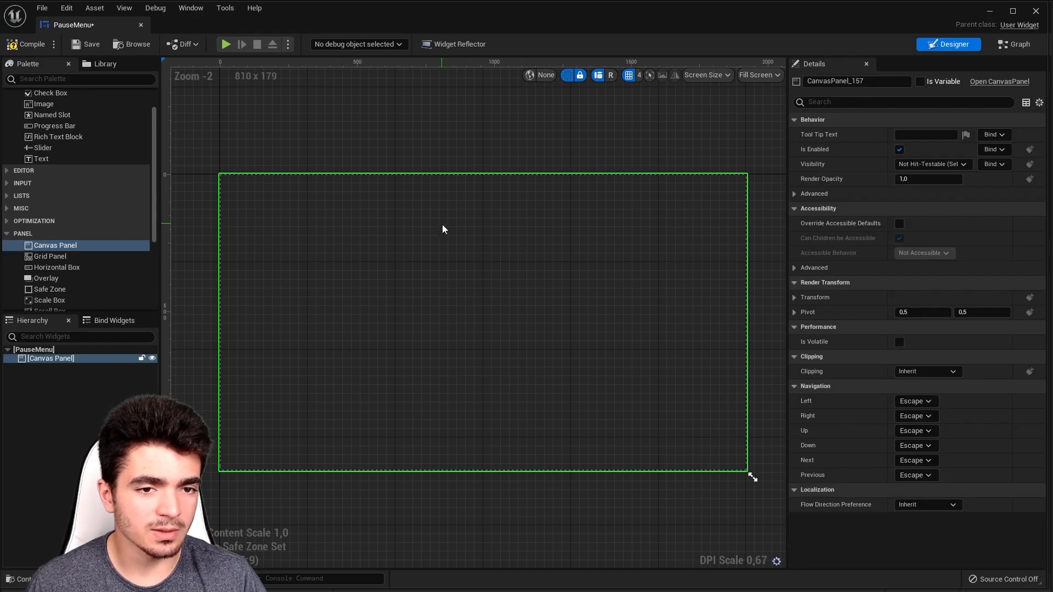
scroll(443, 230, "up", 1)
scroll(440, 249, "down", 1)
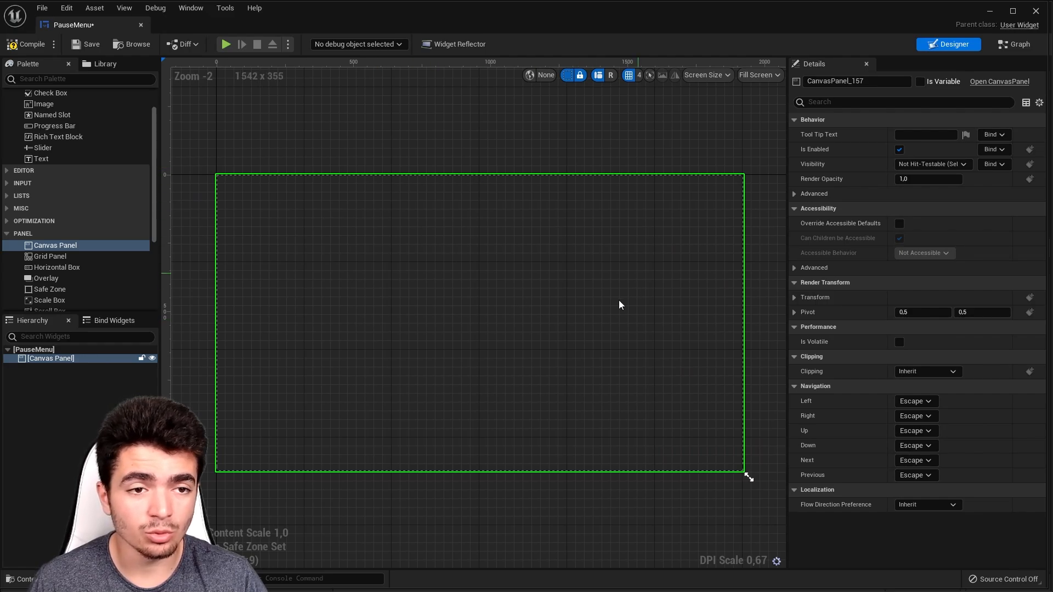
right_click_drag(490, 329, 492, 327)
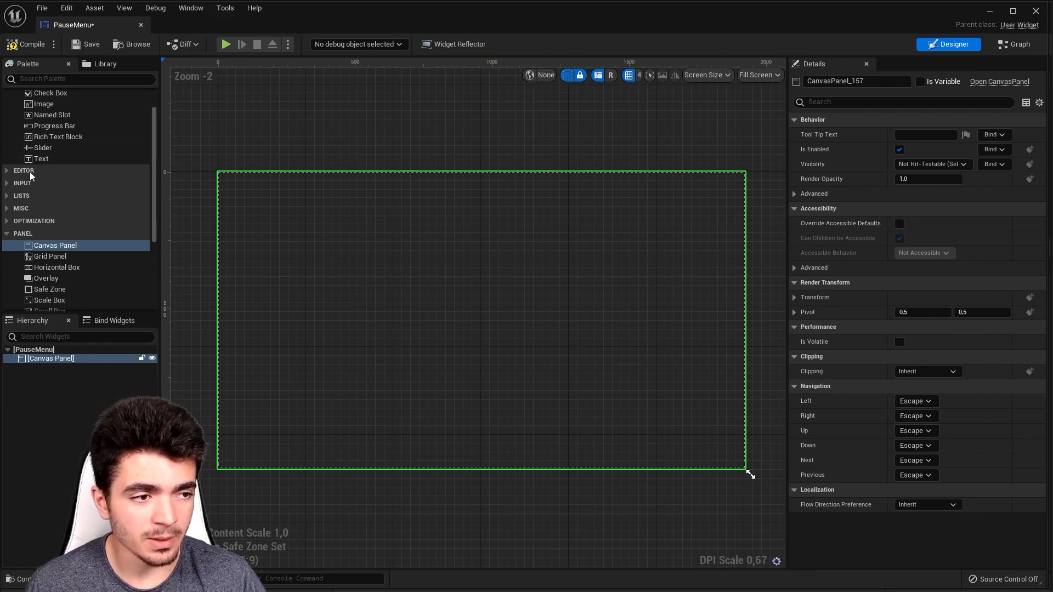
Set the designer's preview screen size to the 21.5-24" monitor preset, 1920 x 1080 (16:9).
scroll(14, 83, "up", 2)
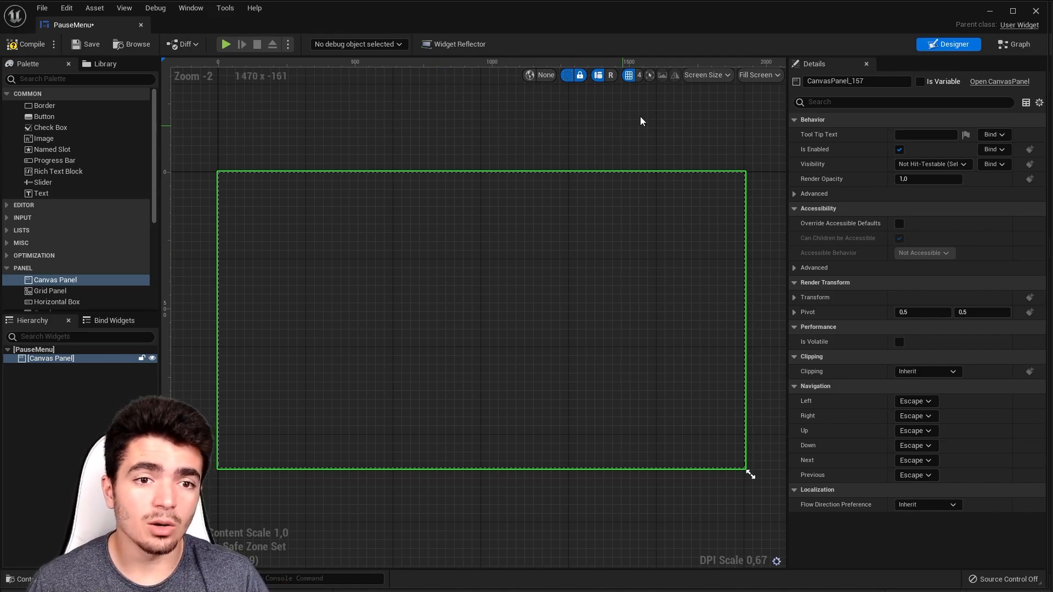
left_click(726, 75)
mouse_move(722, 94)
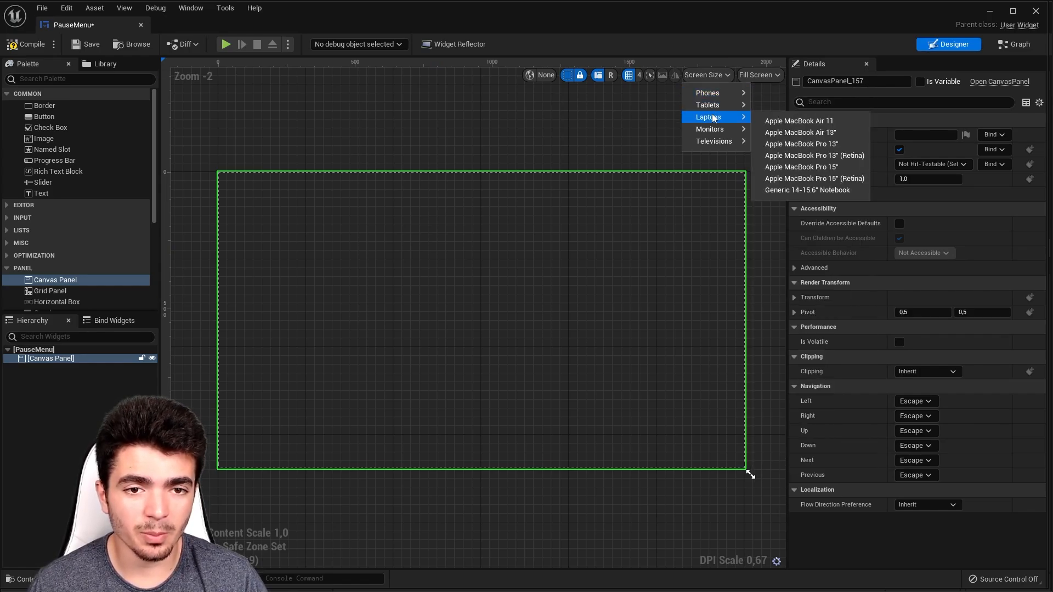
mouse_move(711, 128)
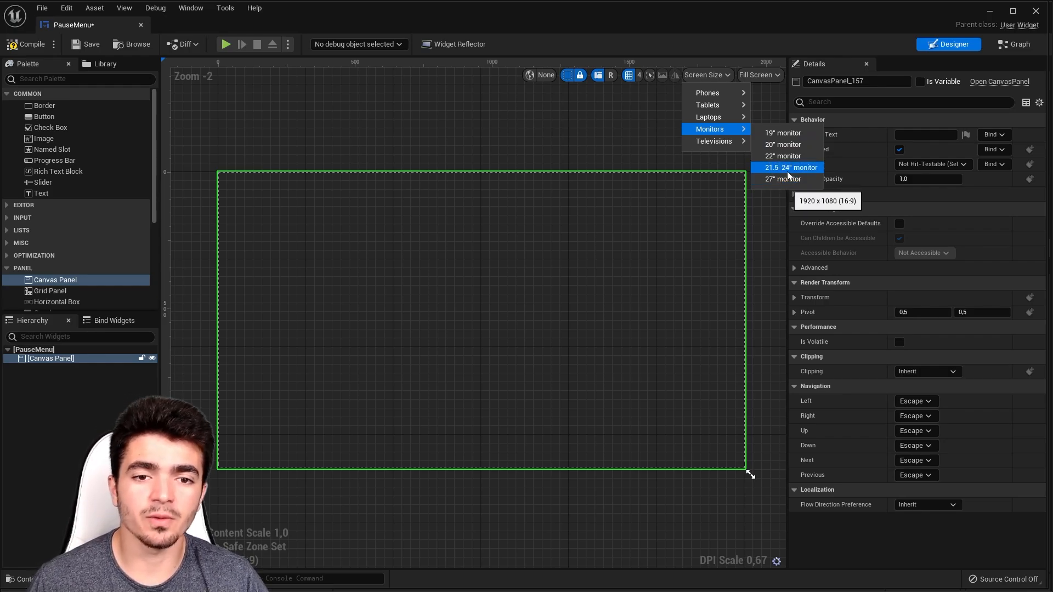
left_click(788, 168)
scroll(764, 209, "down", 4)
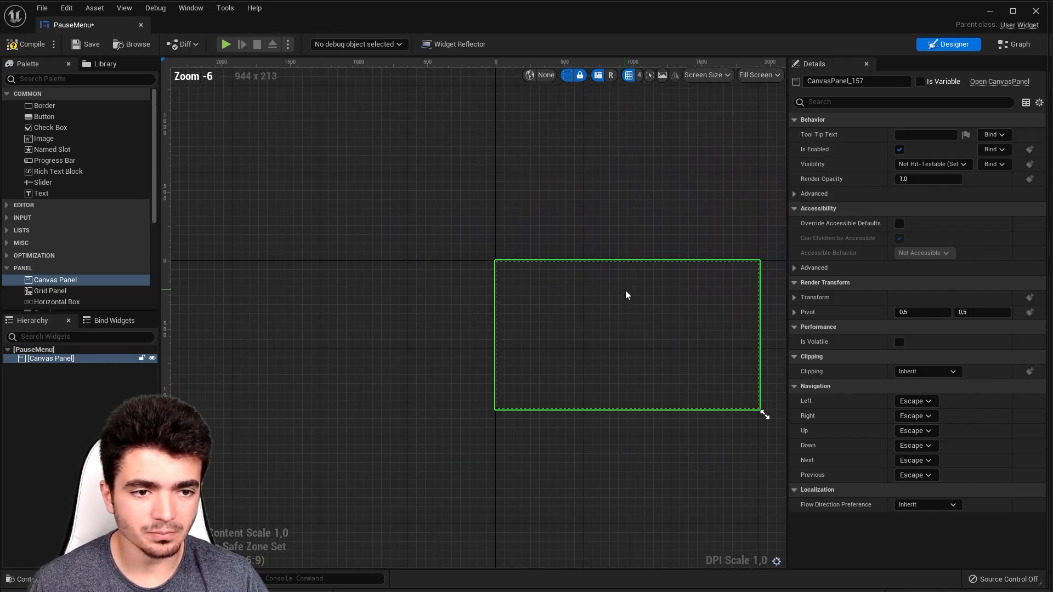
right_click_drag(625, 294, 479, 263)
scroll(524, 277, "up", 2)
right_click_drag(567, 281, 440, 162)
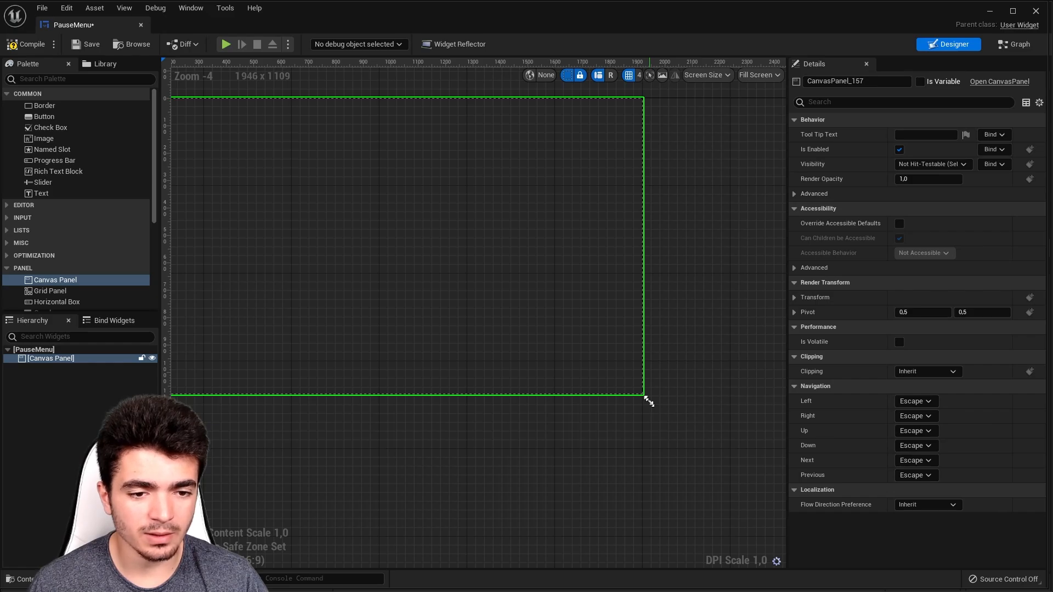
Try resizing the preview screen freely by its corner and restore the 21.5-24" monitor preset.
mouse_move(649, 402)
left_mouse_down()
mouse_move(684, 435)
mouse_move(486, 307)
mouse_move(393, 265)
mouse_move(442, 289)
mouse_move(339, 439)
mouse_move(305, 444)
mouse_move(463, 304)
mouse_move(743, 529)
mouse_move(557, 418)
mouse_move(647, 400)
left_mouse_up()
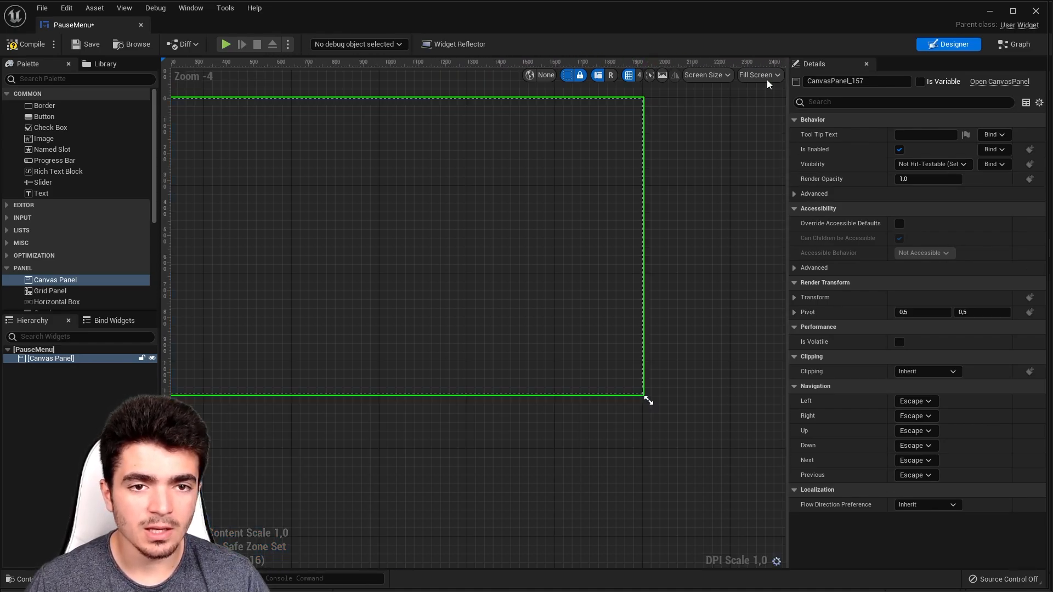
left_click(718, 77)
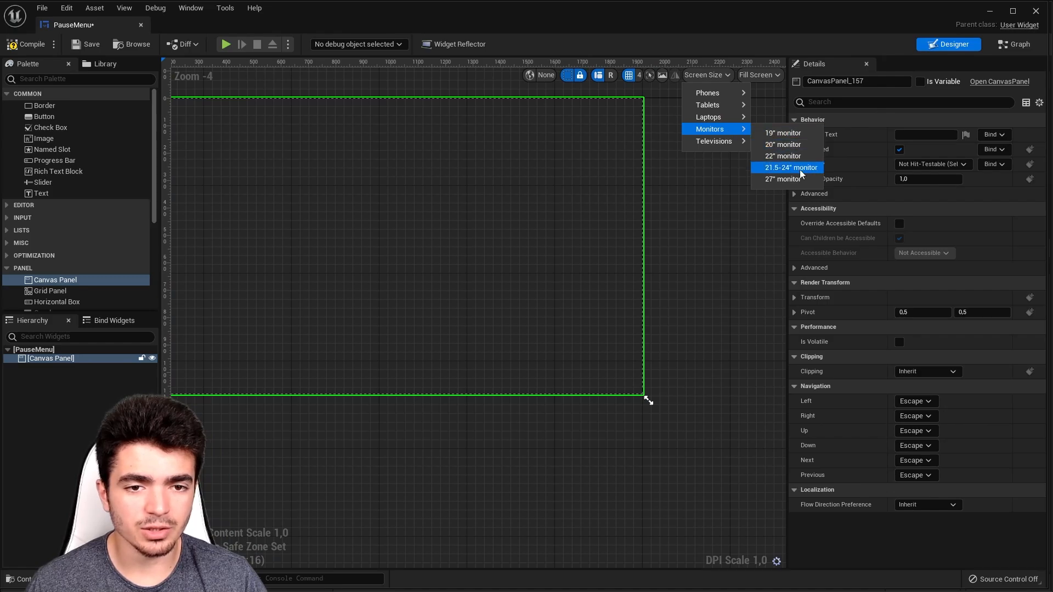
left_click(775, 169)
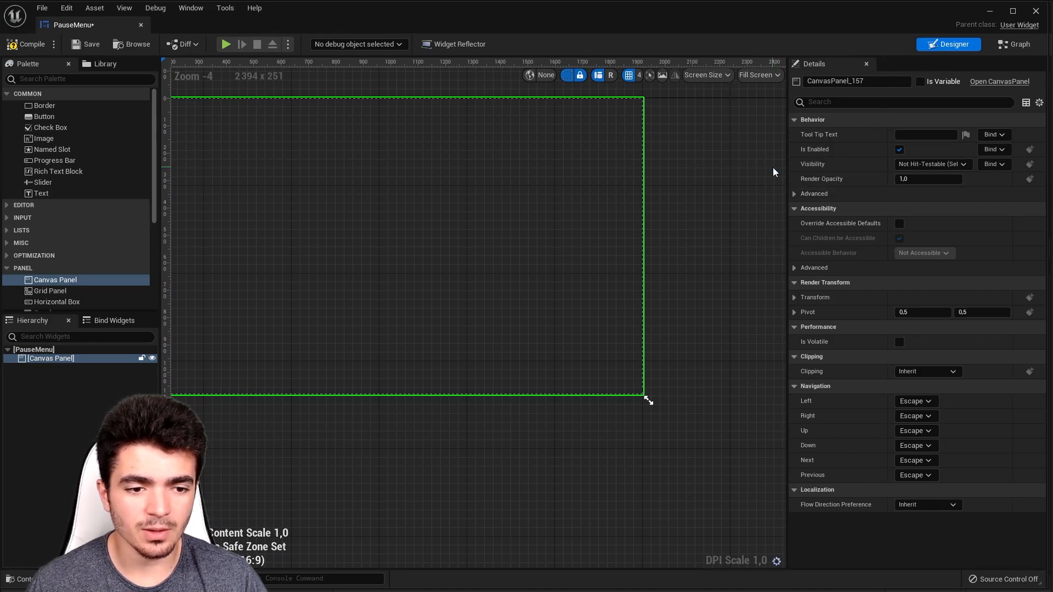
Place a Button inside the Canvas Panel at about X 1040, Y 360.
right_click_drag(395, 215, 437, 264)
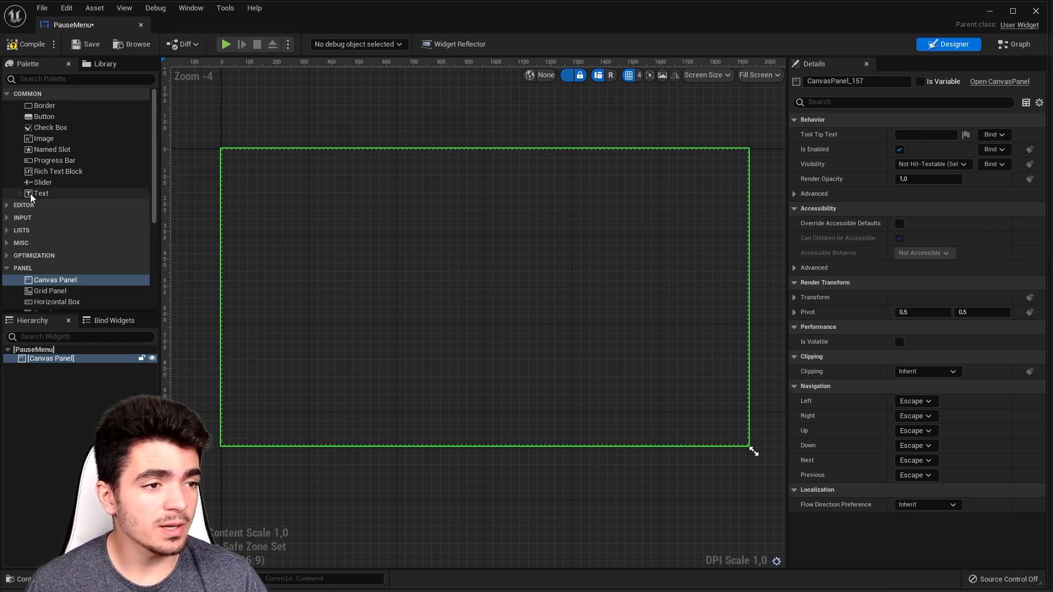
left_click(37, 117)
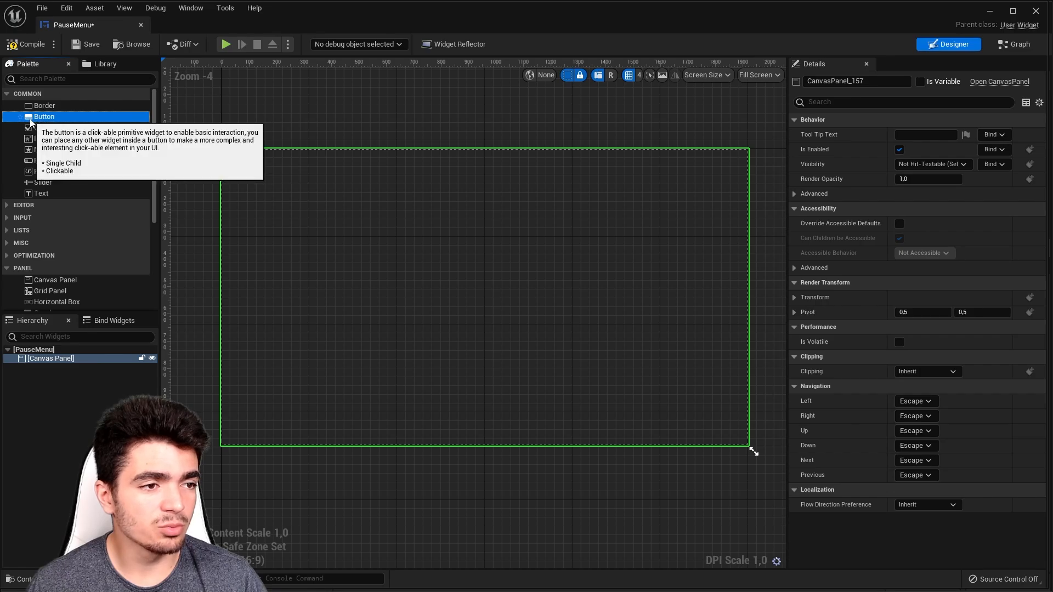
left_click_drag(37, 122, 507, 250)
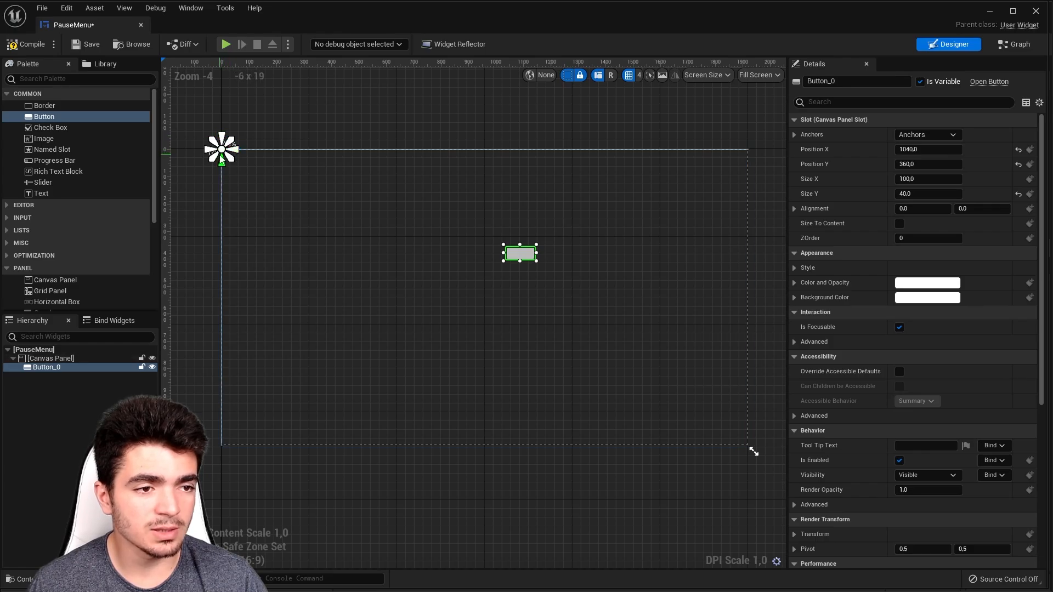
scroll(283, 215, "up", 1)
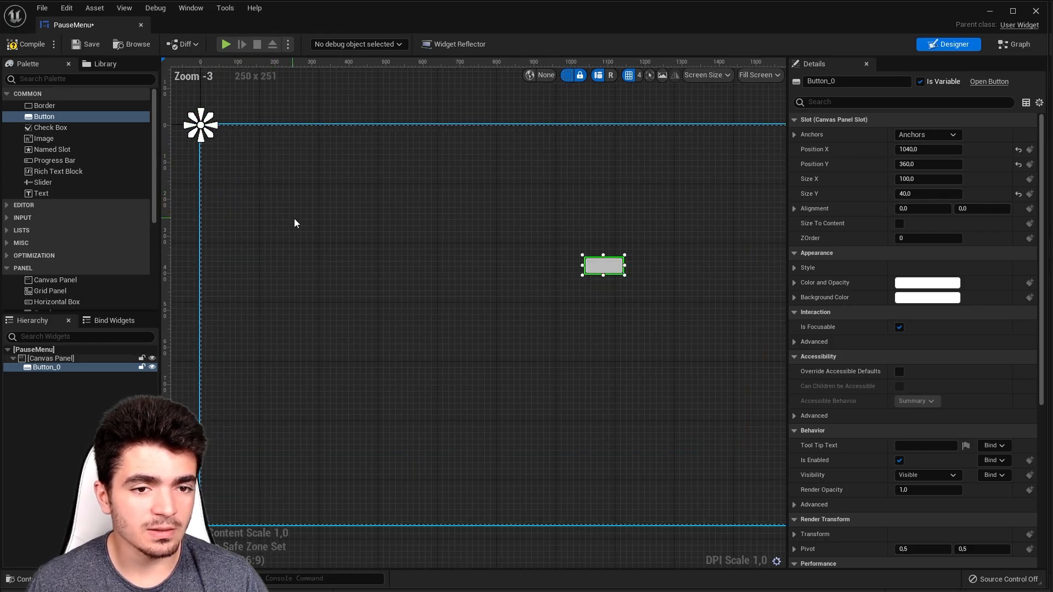
scroll(296, 219, "down", 1)
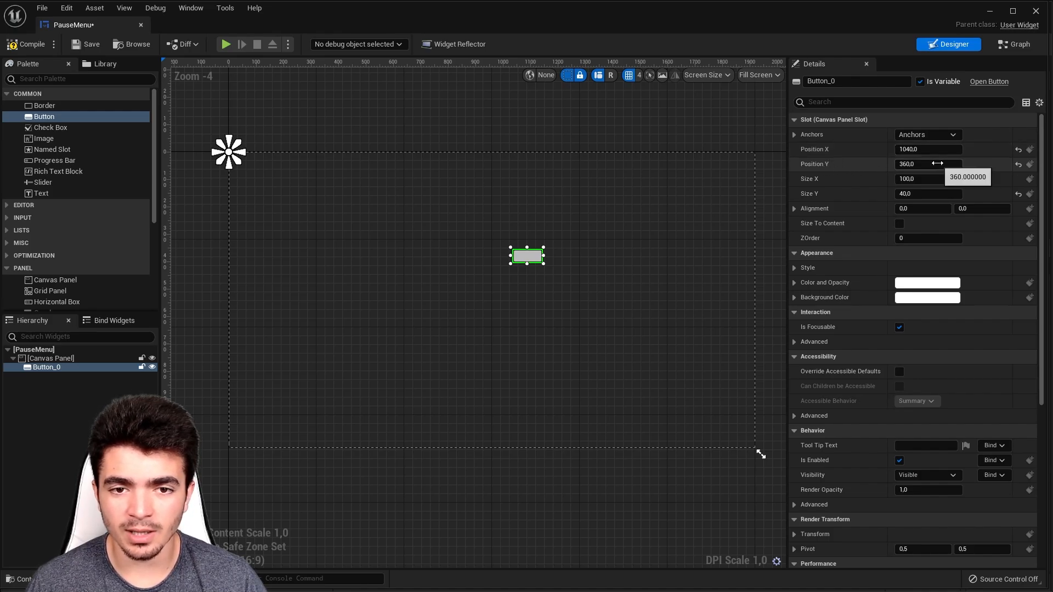
Set the button's Position X and Position Y to 0 relative to its top-left anchor.
left_click(915, 149)
type("0")
key("Return")
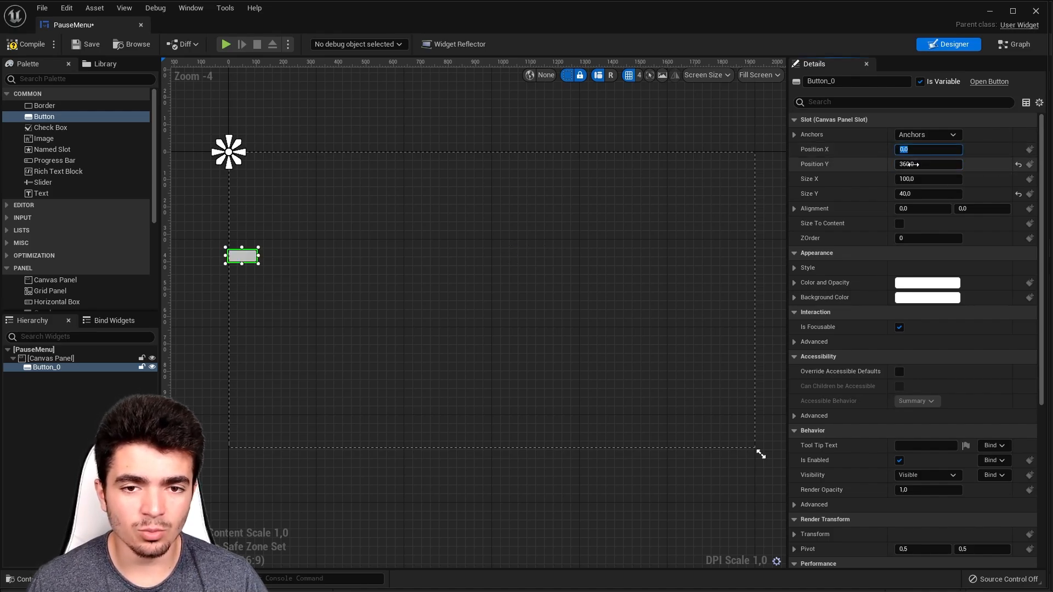
left_click(915, 165)
type("0")
key("Return")
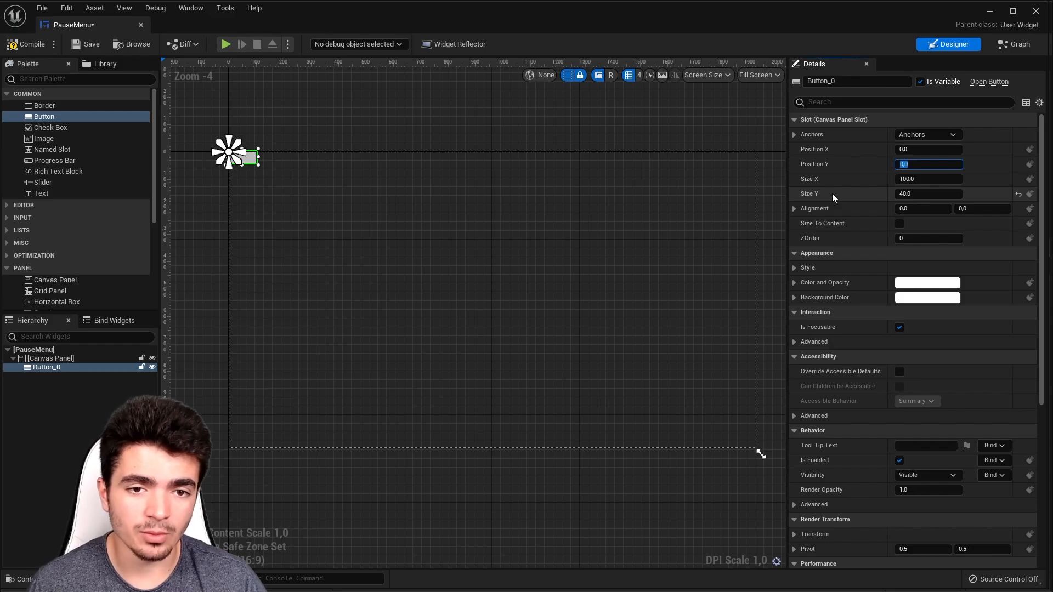
Anchor the button to the centre of the canvas and set its Position X and Position Y to 0.
left_click(927, 135)
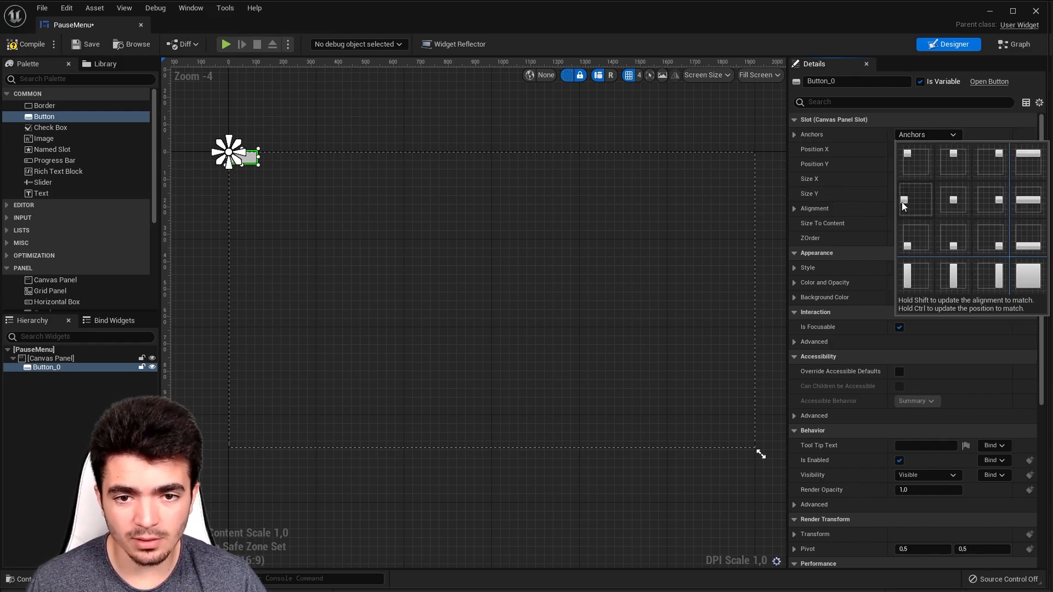
left_click(958, 203)
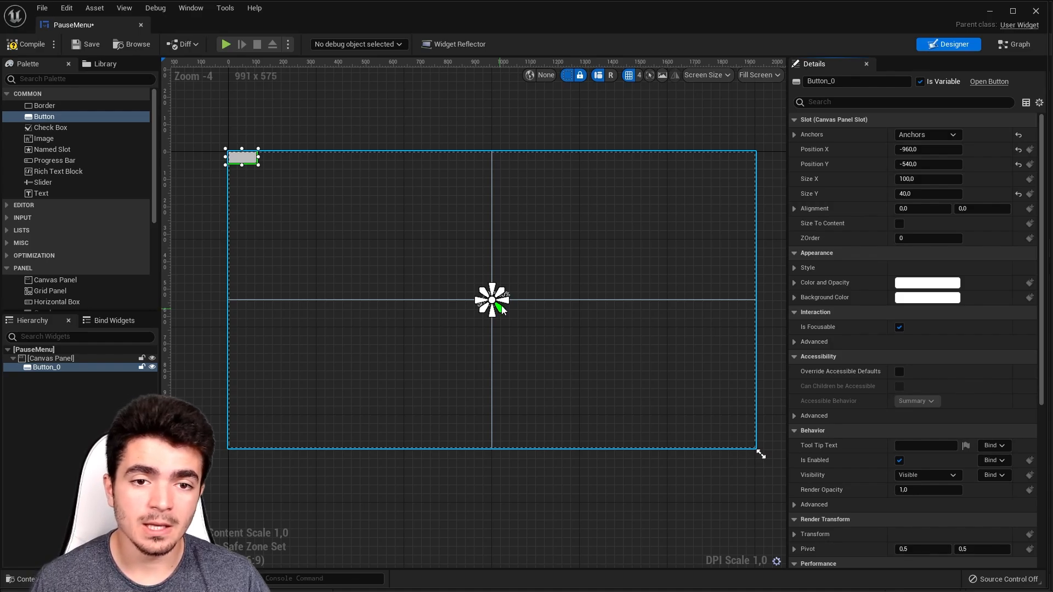
left_click(920, 150)
type("0")
key("Return")
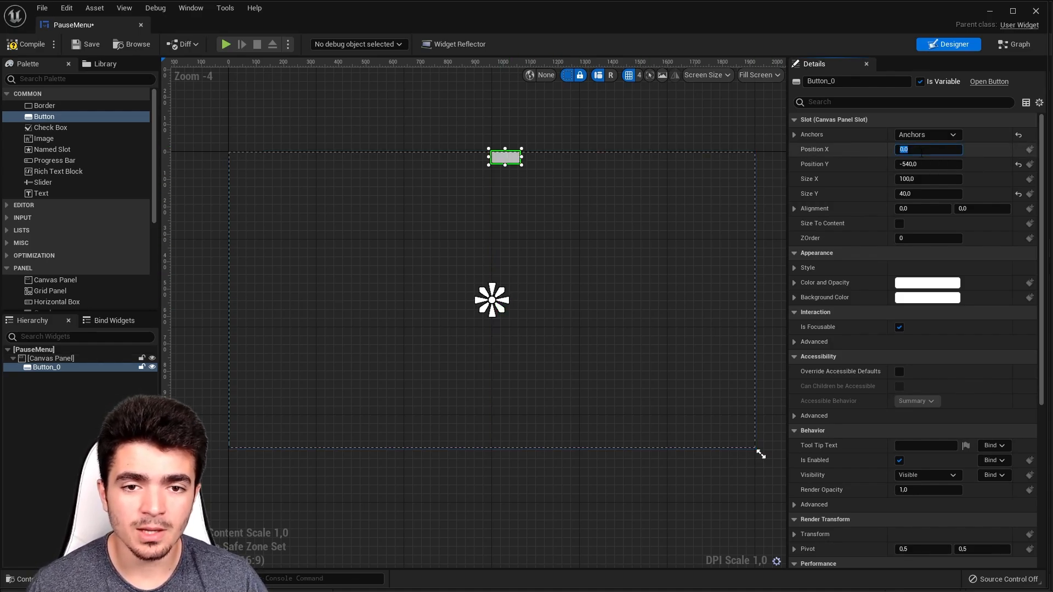
left_click(911, 164)
key("Return")
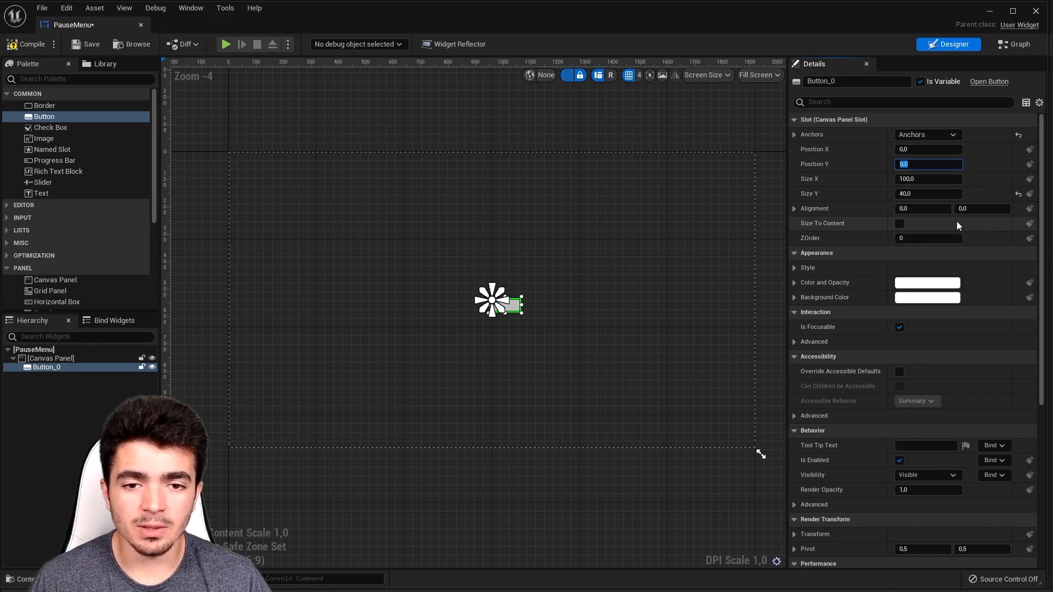
Set the button's horizontal and vertical Alignment to 0.5 each so it centres on its anchor.
left_click(919, 210)
type("0,")
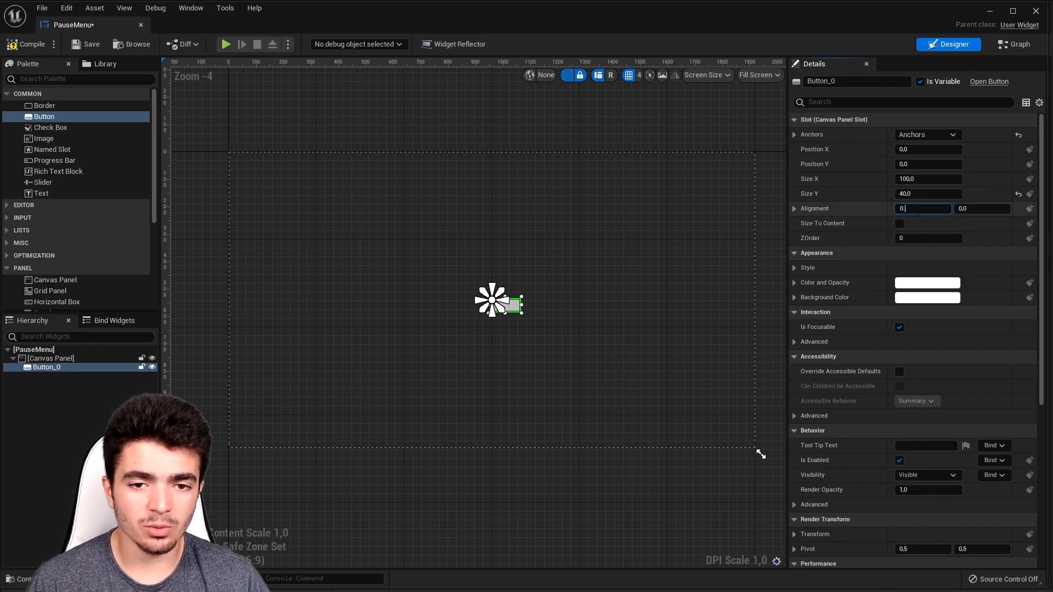
type("5")
key("Return")
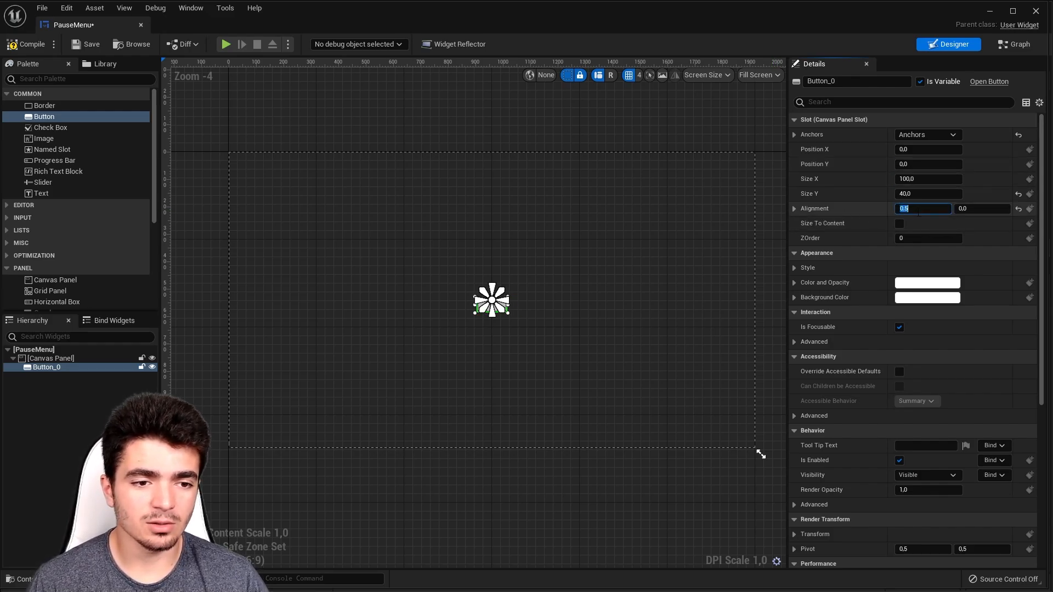
left_click(976, 209)
type("0.5")
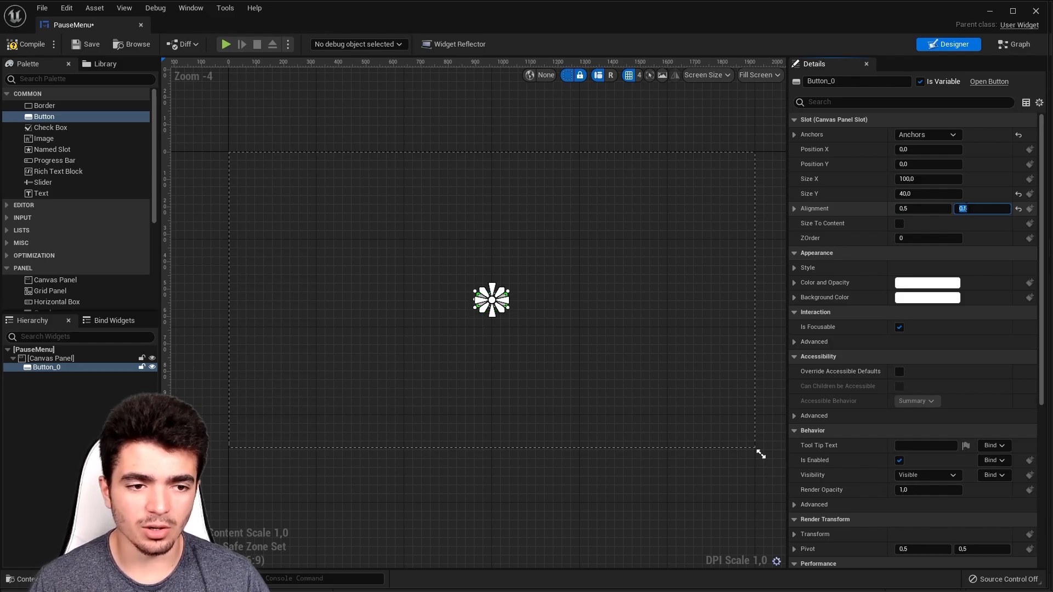
key("Return")
scroll(526, 277, "up", 5)
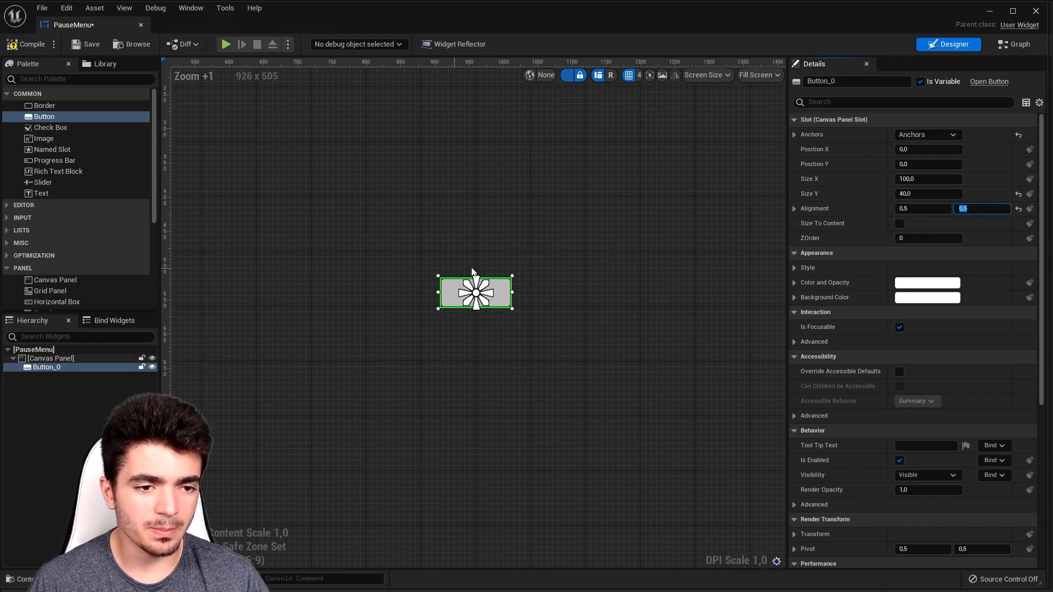
Raise the button above the canvas centre to a Position Y of about -148.
scroll(534, 303, "down", 6)
scroll(549, 292, "up", 1)
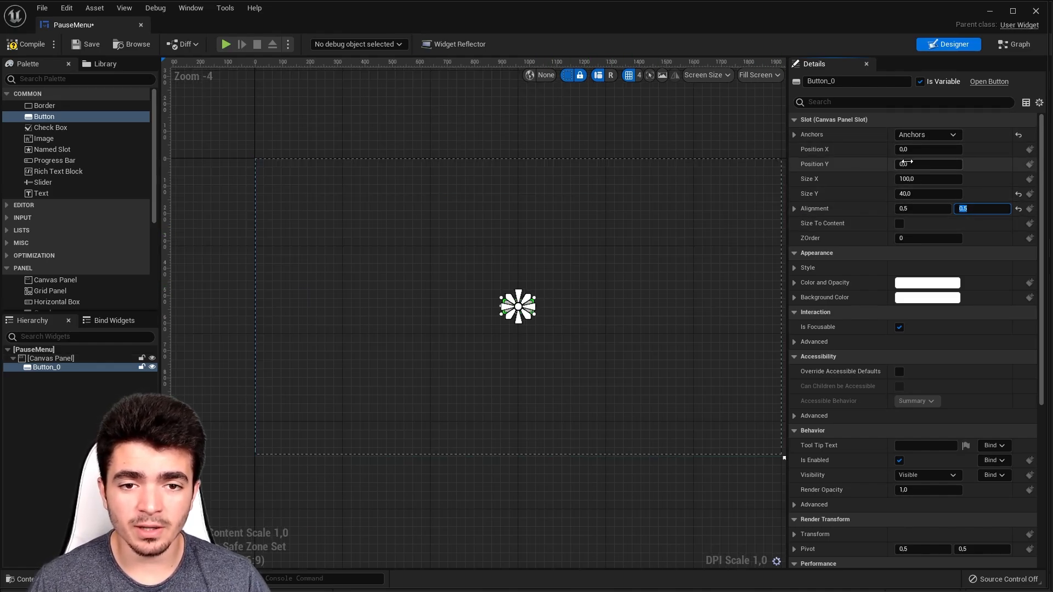
left_click_drag(905, 163, 858, 164)
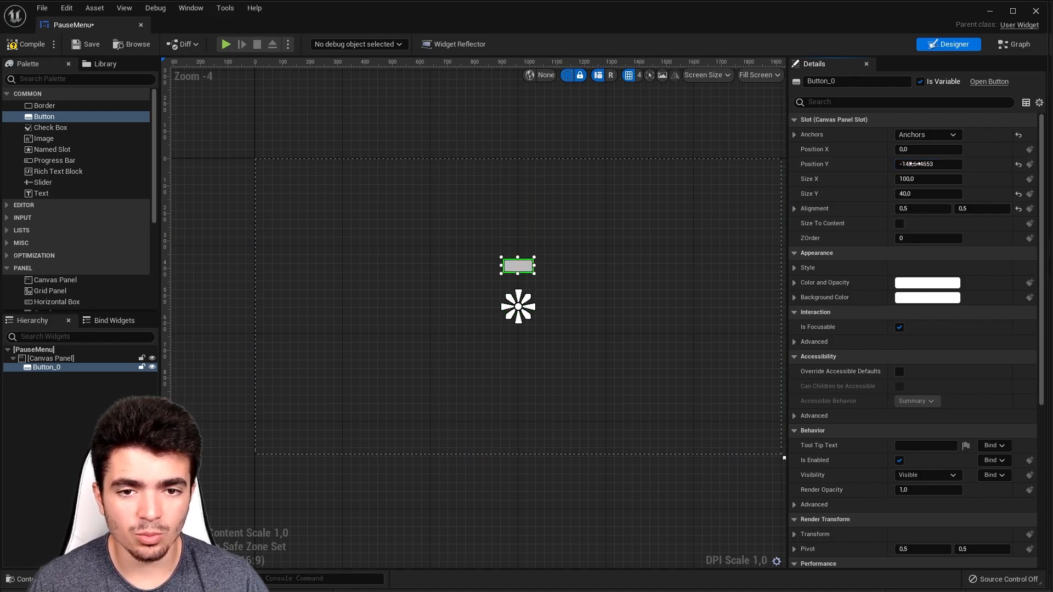
Set the button's Position Y to exactly -150.
left_click(953, 161)
type("-150")
key("Return")
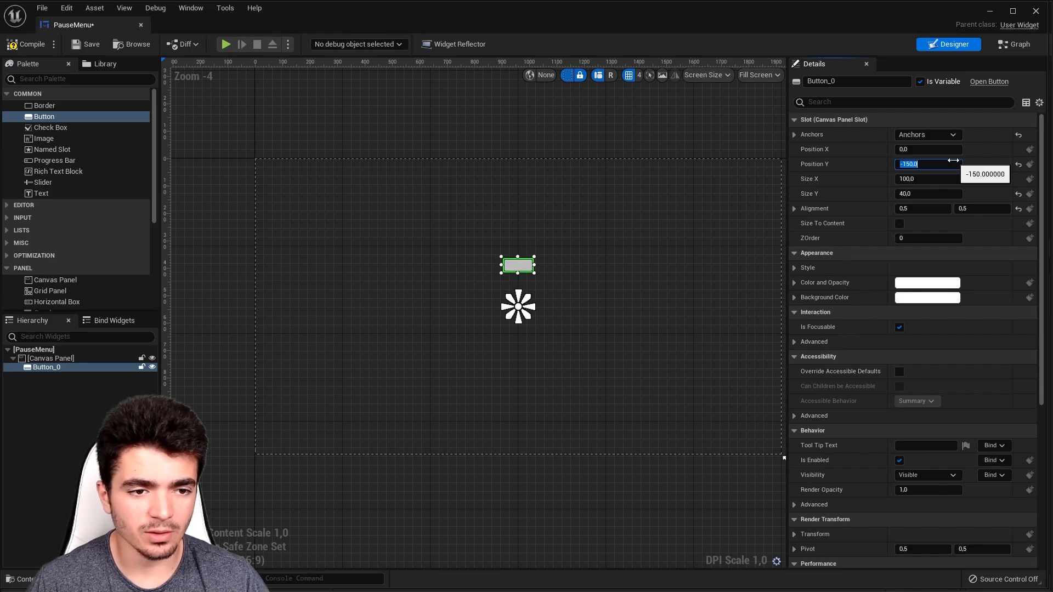
Add a Text widget as a child of the button in the widget hierarchy.
scroll(604, 248, "up", 1)
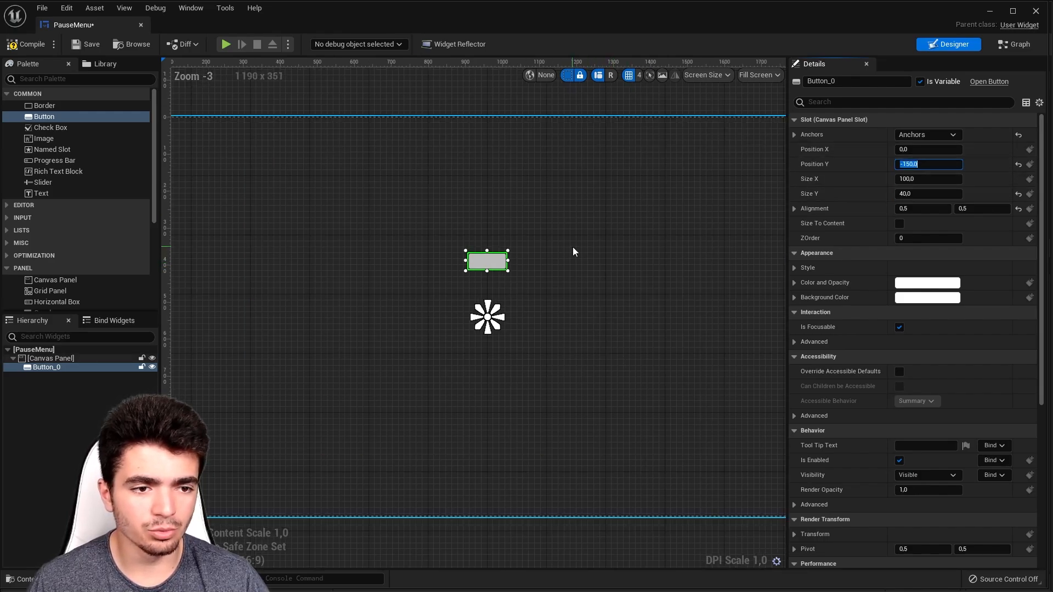
right_click_drag(573, 247, 594, 246)
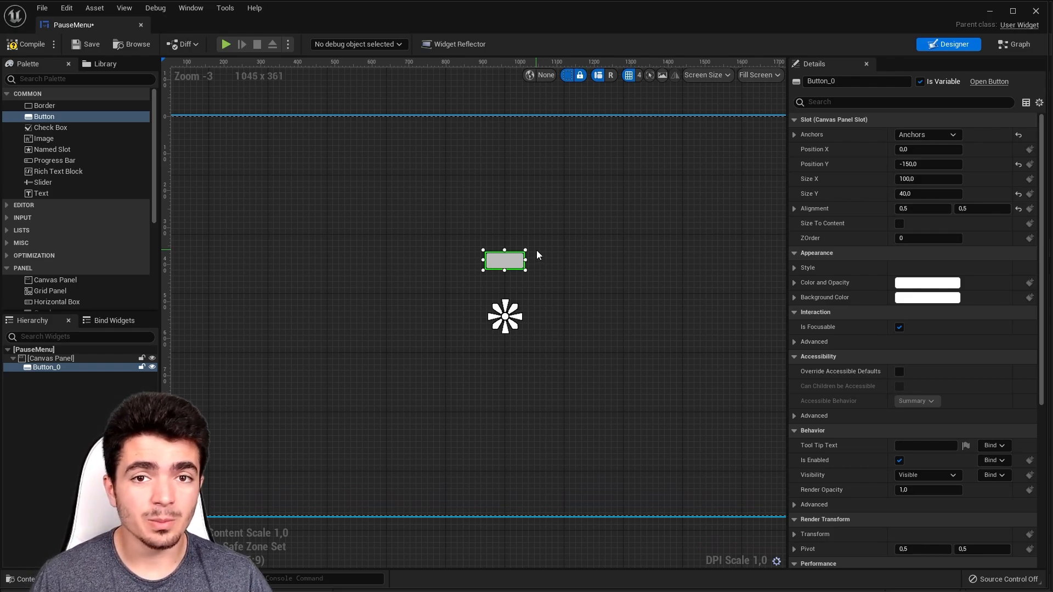
left_click(38, 139)
scroll(65, 166, "down", 2)
left_click(41, 158)
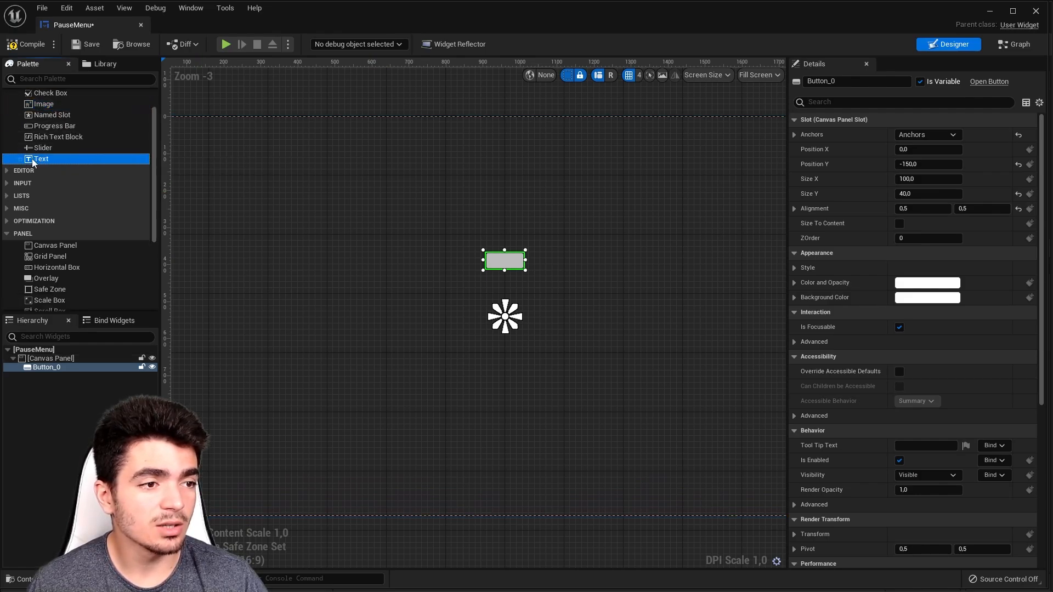
left_click_drag(77, 163, 36, 370)
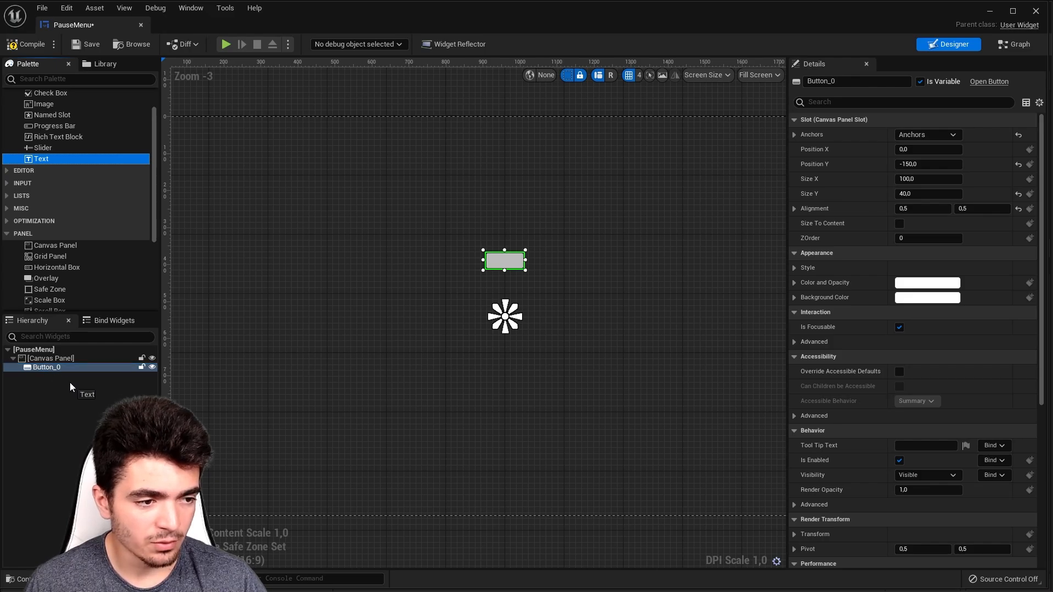
mouse_move(34, 375)
left_mouse_down()
mouse_move(72, 380)
mouse_move(41, 367)
left_mouse_up()
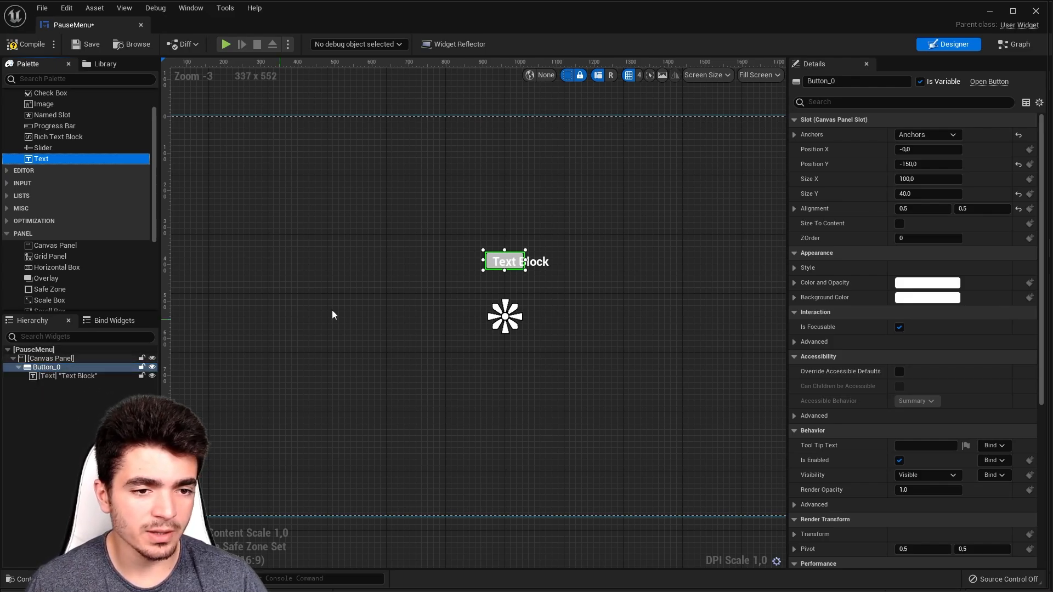
Change the text inside the button to "Play".
left_click(59, 377)
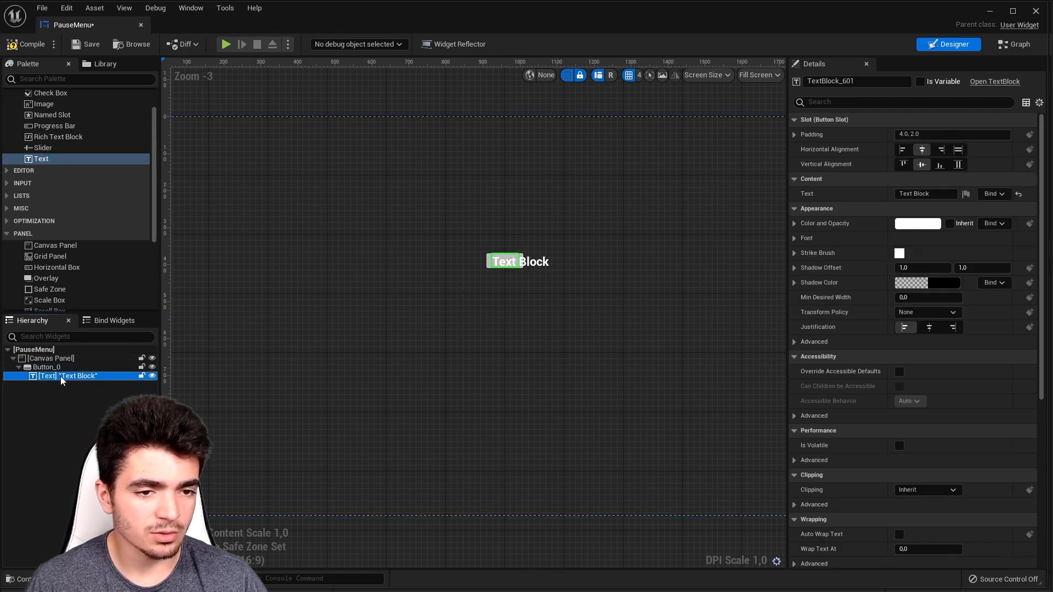
left_click(921, 193)
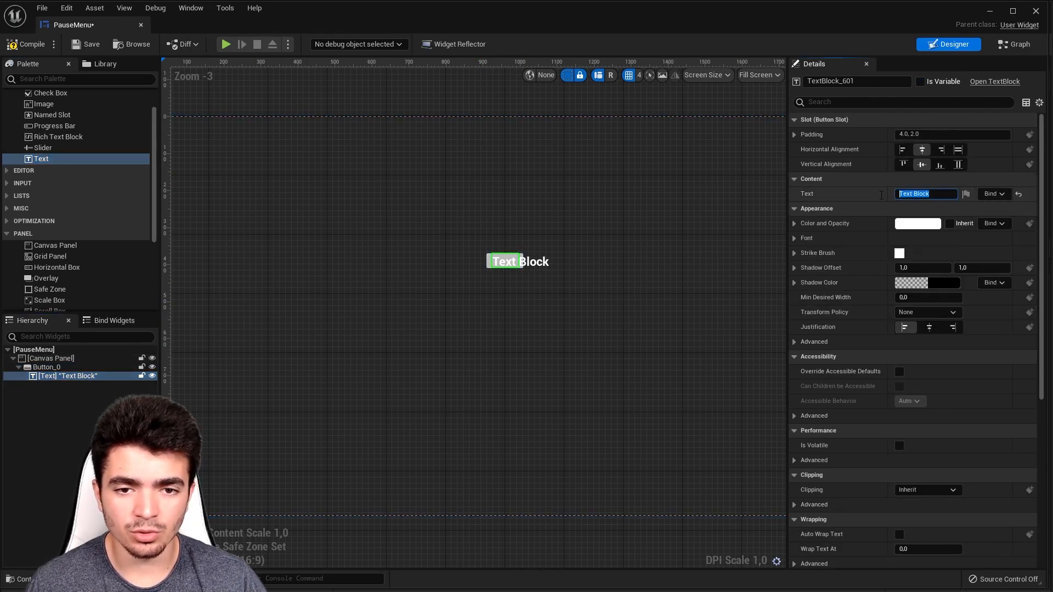
key("BackSpace")
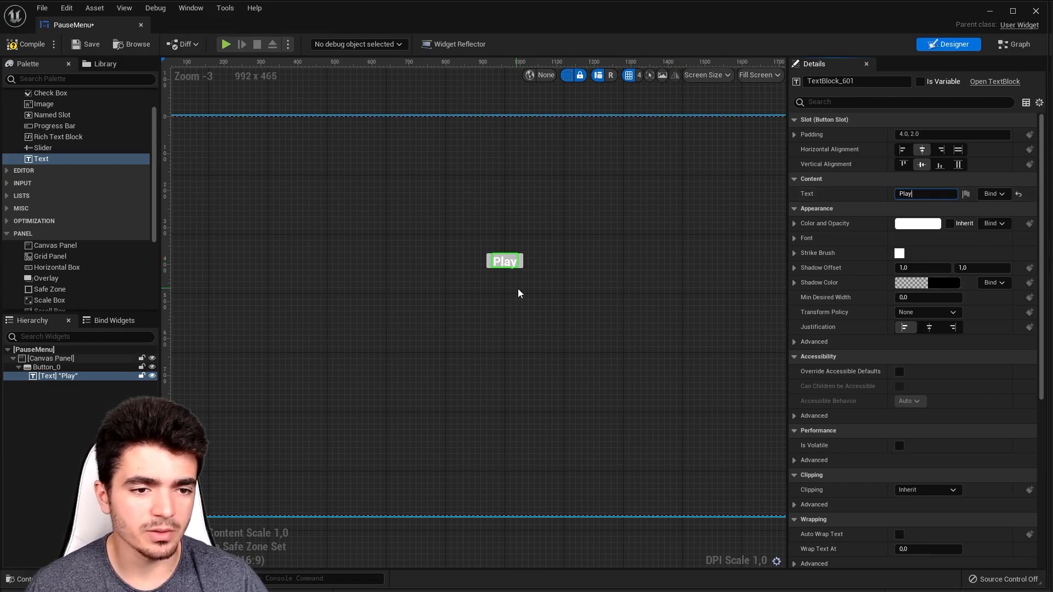
left_click(431, 266)
left_click(513, 266)
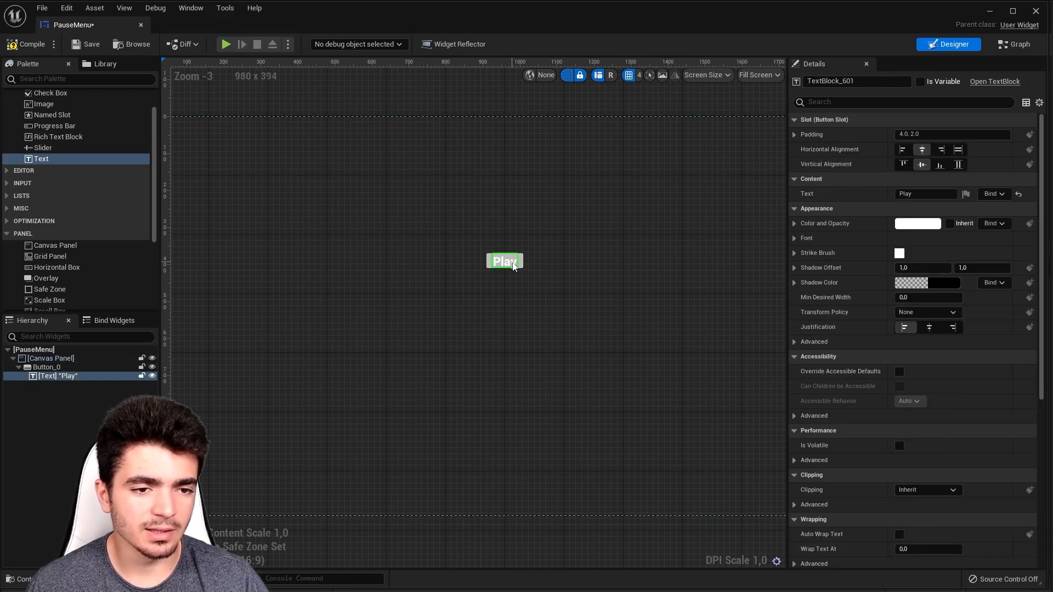
Try Size To Content on the Play button together with a Size X of about 77.
left_click(513, 266)
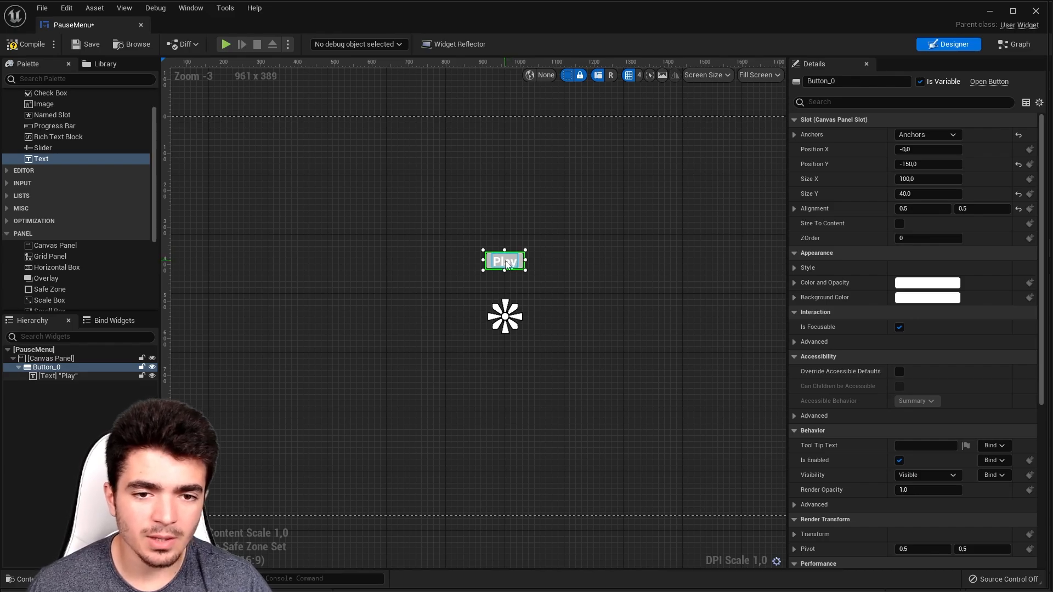
left_click(899, 224)
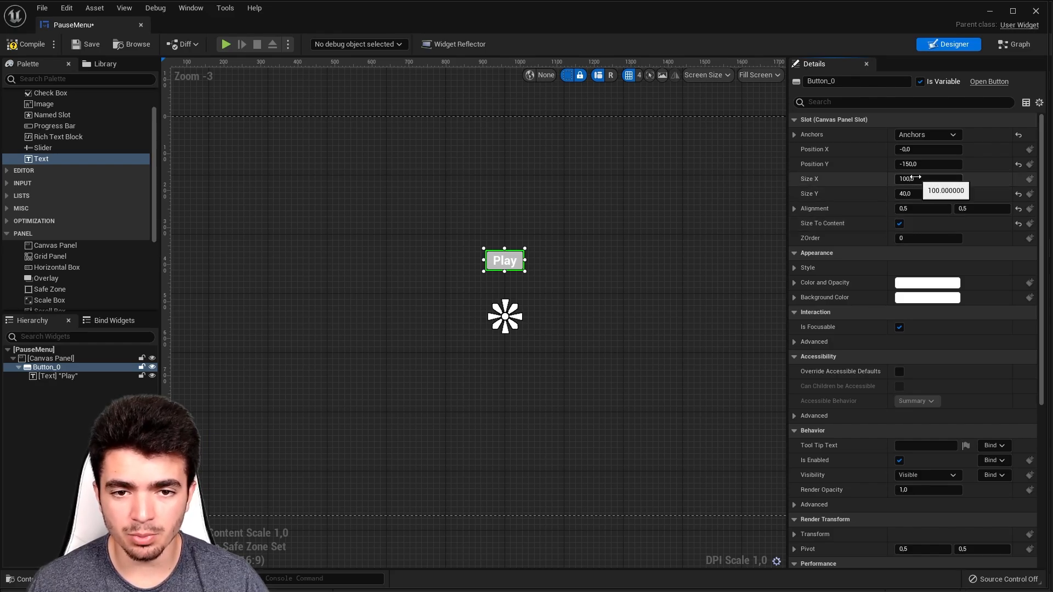
left_click_drag(922, 179, 825, 183)
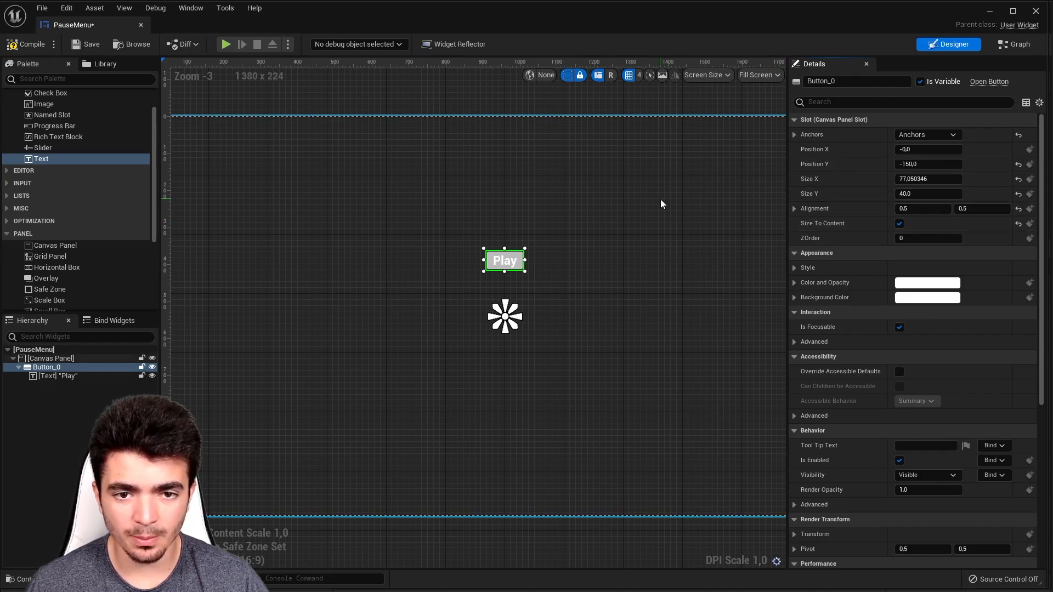
key("ctrl+z")
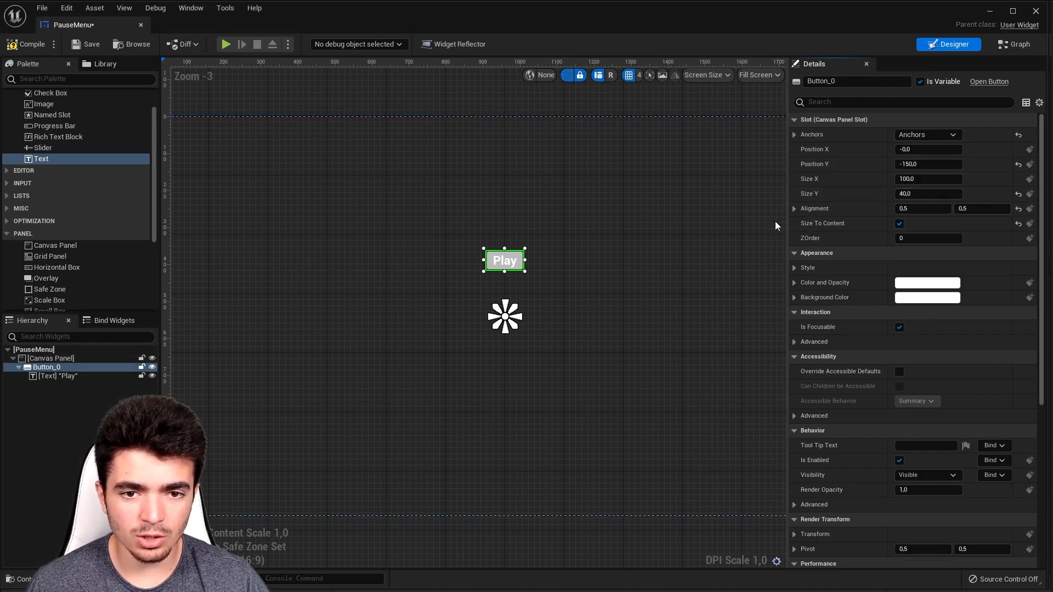
left_click(900, 224)
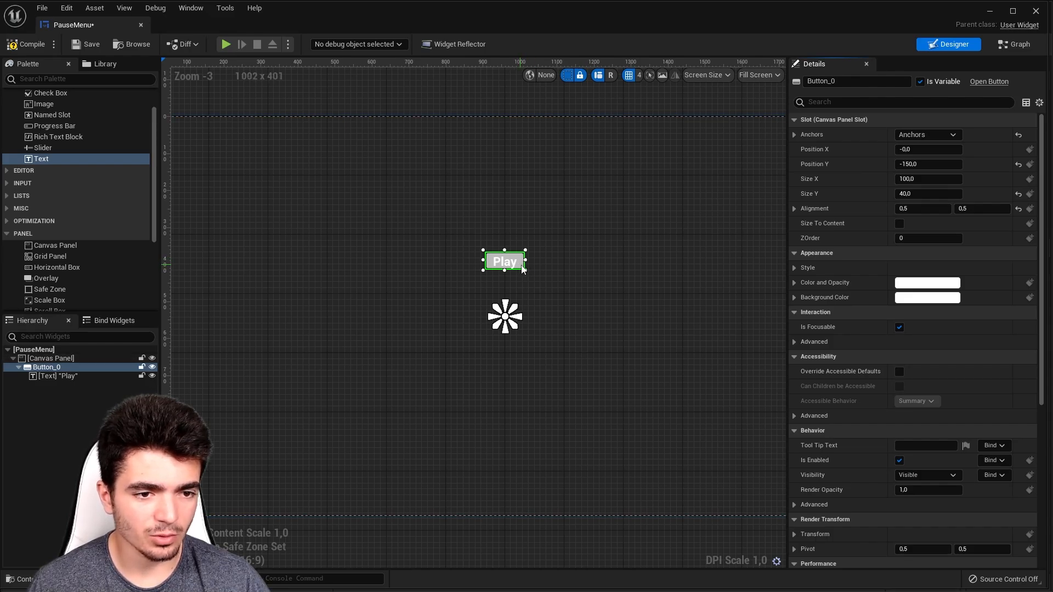
Paste a copy of the Play button and set its Position X and Position Y to 0.
key("ctrl+v")
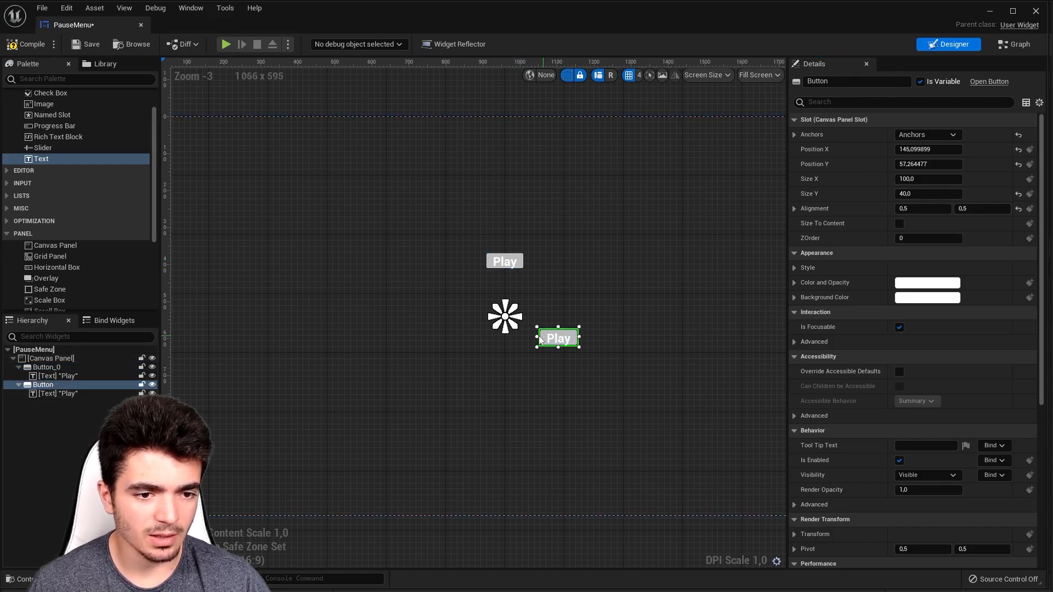
left_click_drag(551, 337, 565, 334)
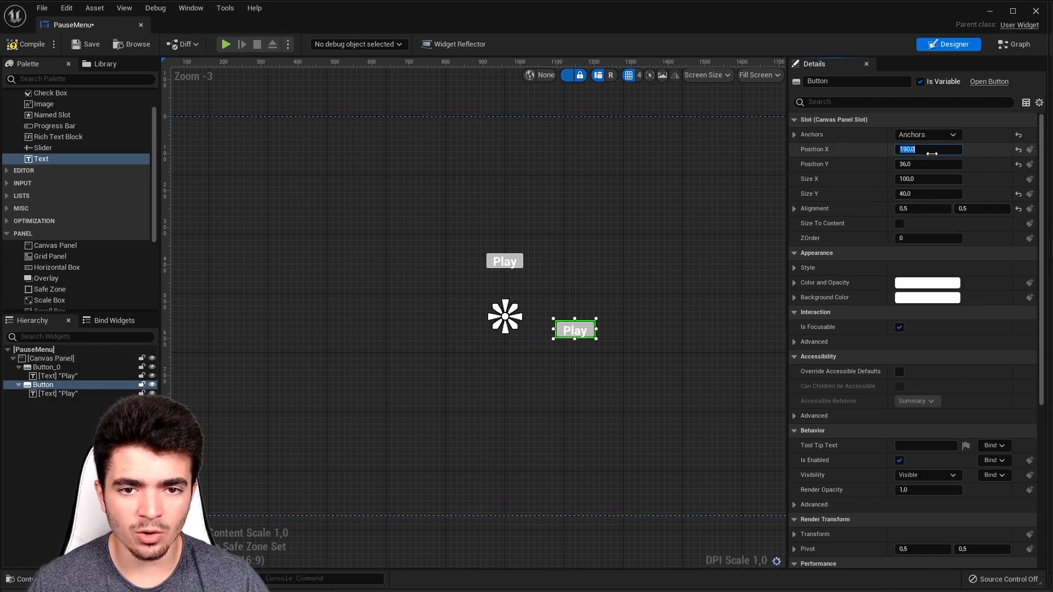
type("0")
key("Return")
type("0")
key("Return")
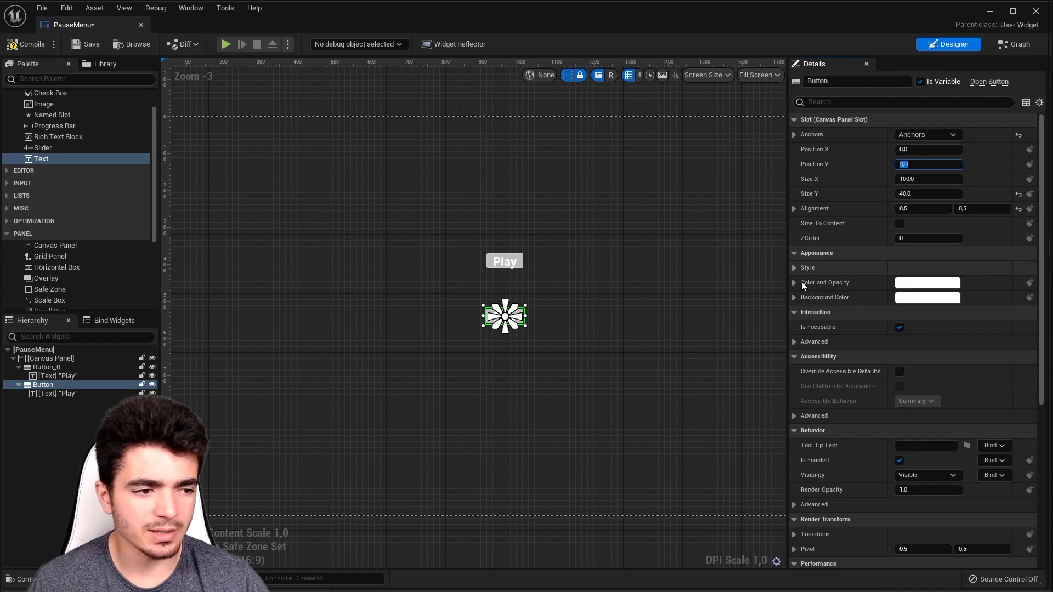
Rename the original upper button as Button_Play.
left_click(44, 369)
right_click(43, 370)
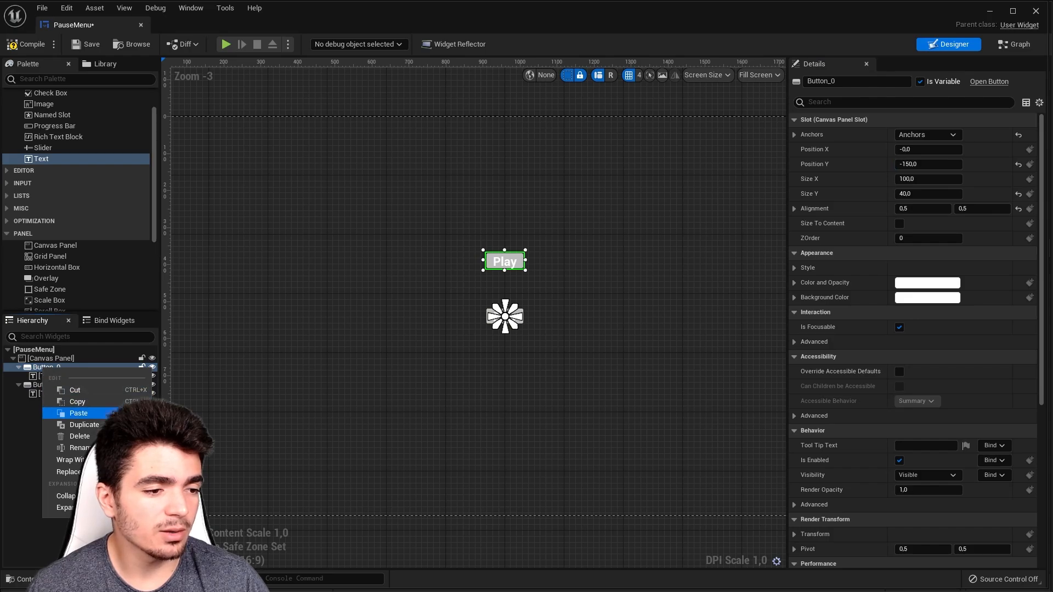
left_click(80, 448)
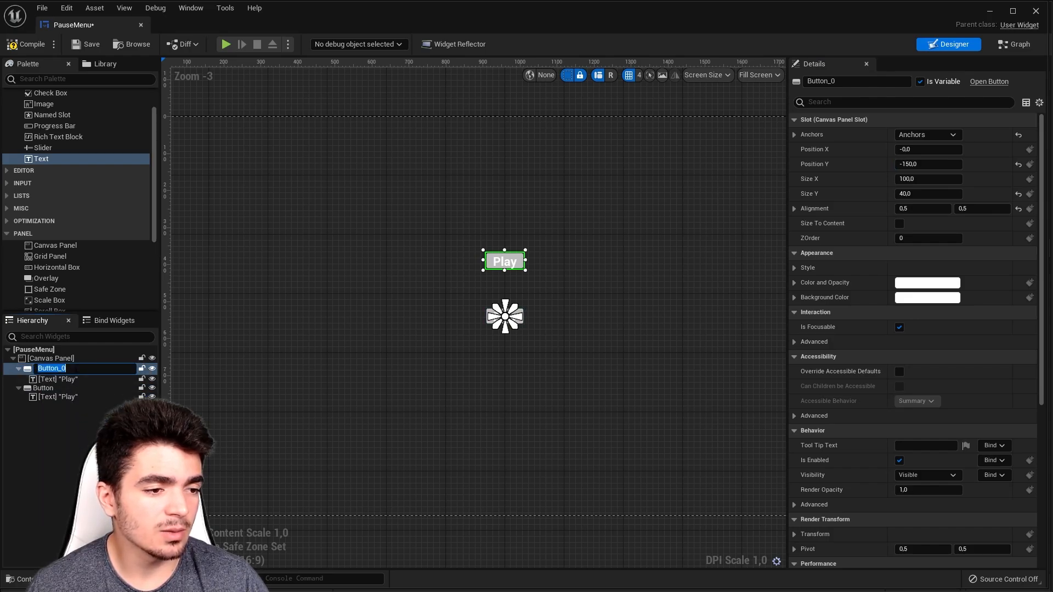
key("End")
key("BackSpace")
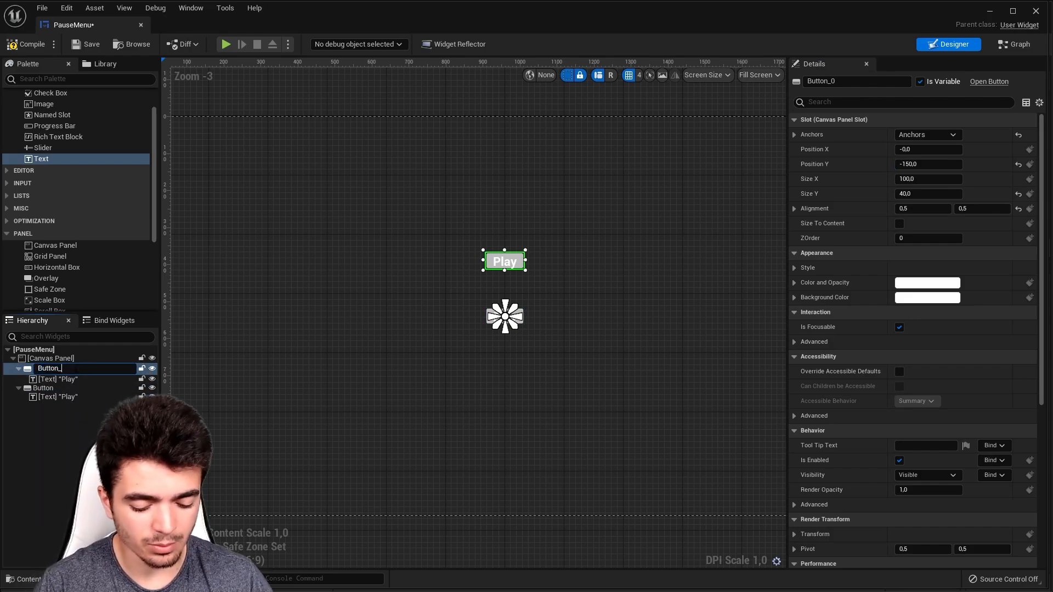
type("Play")
key("Return")
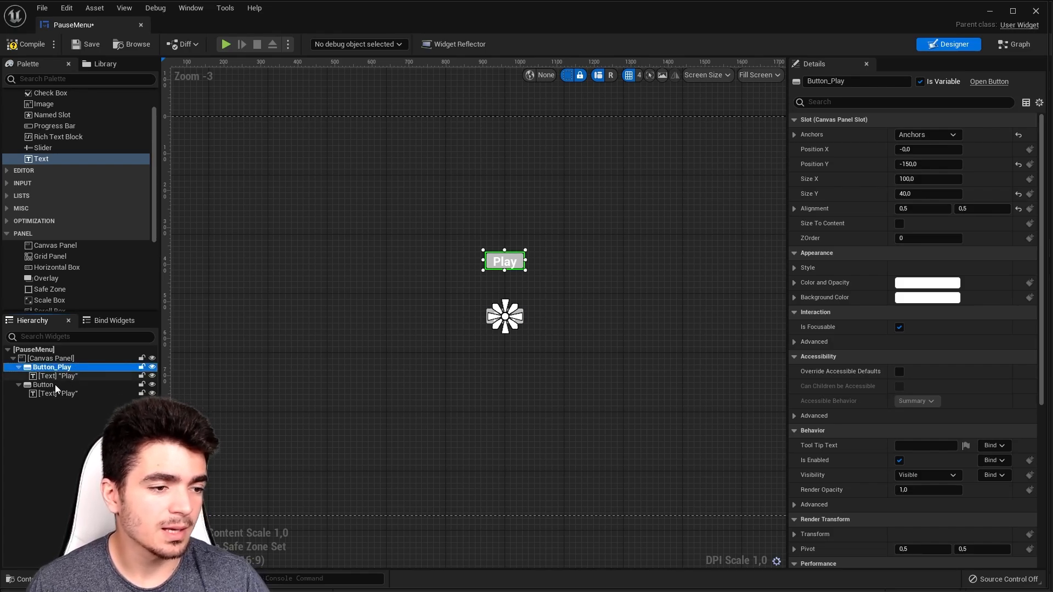
Rename the pasted button at the canvas centre as Button_Quality.
left_click(38, 385)
right_click(38, 385)
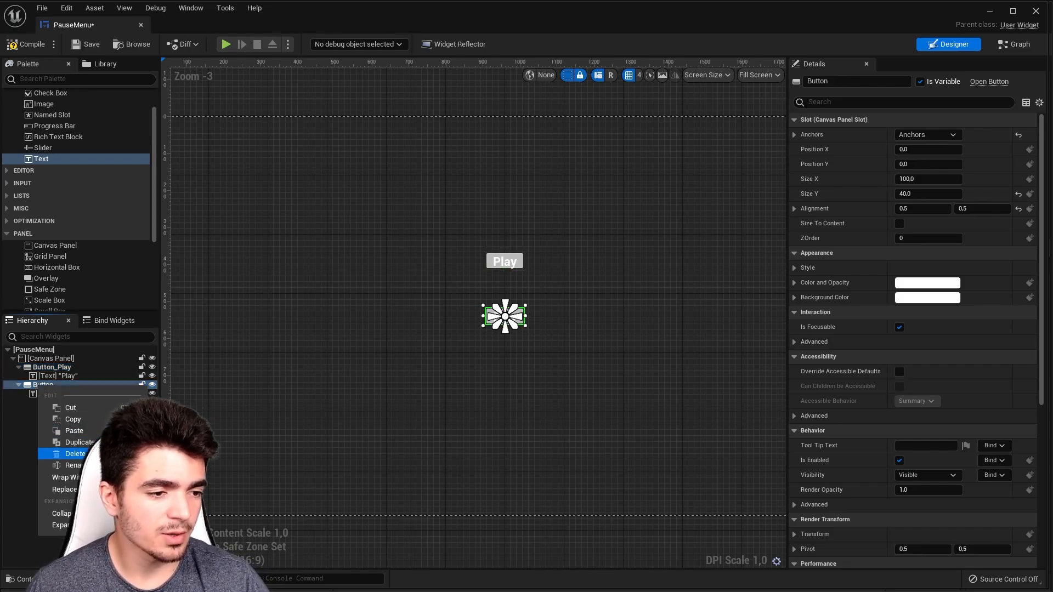
left_click(73, 465)
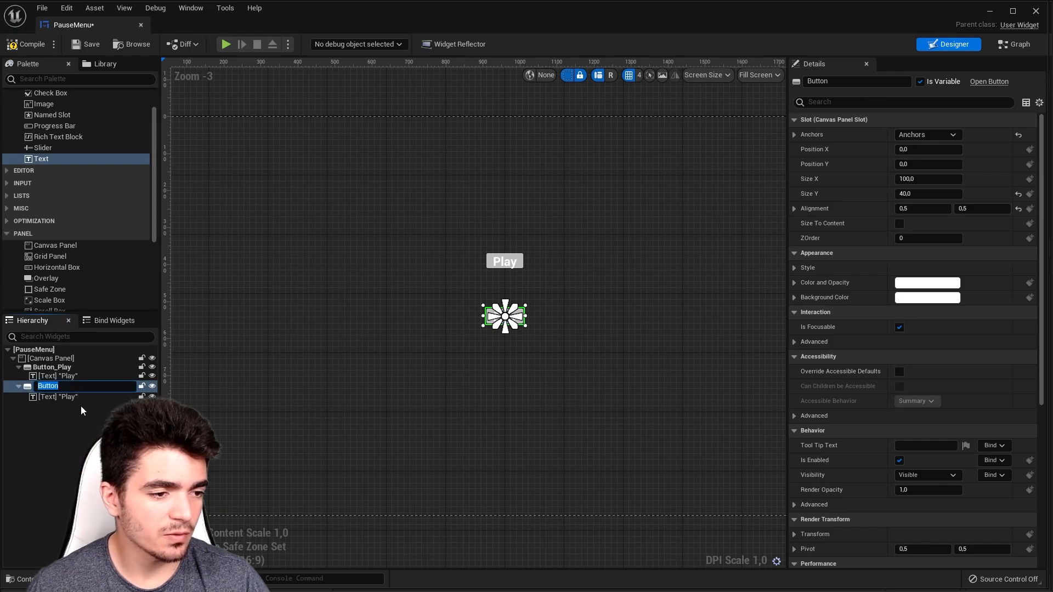
type("Button_")
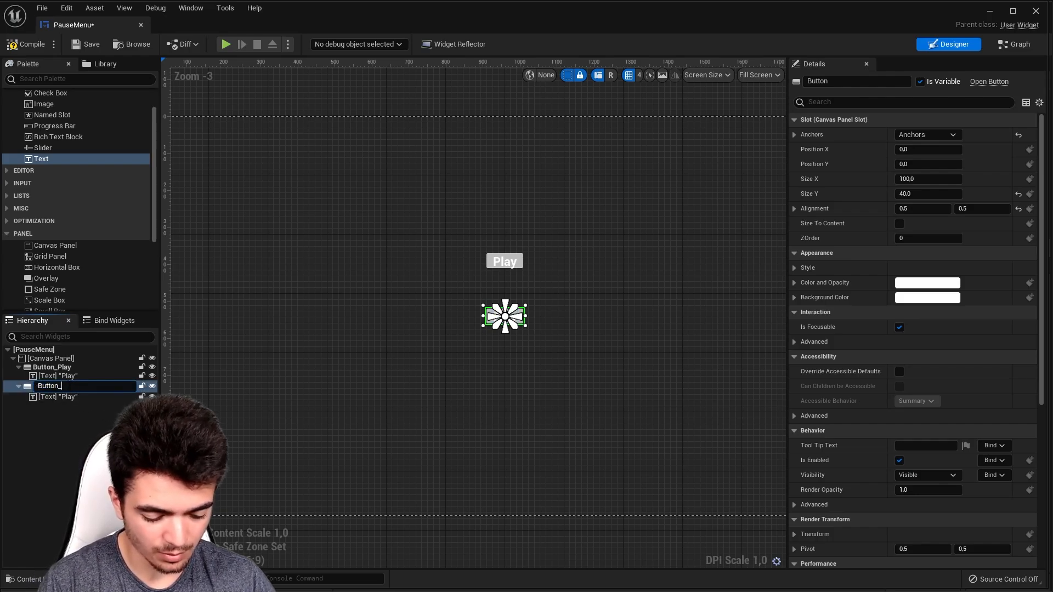
type("Qu")
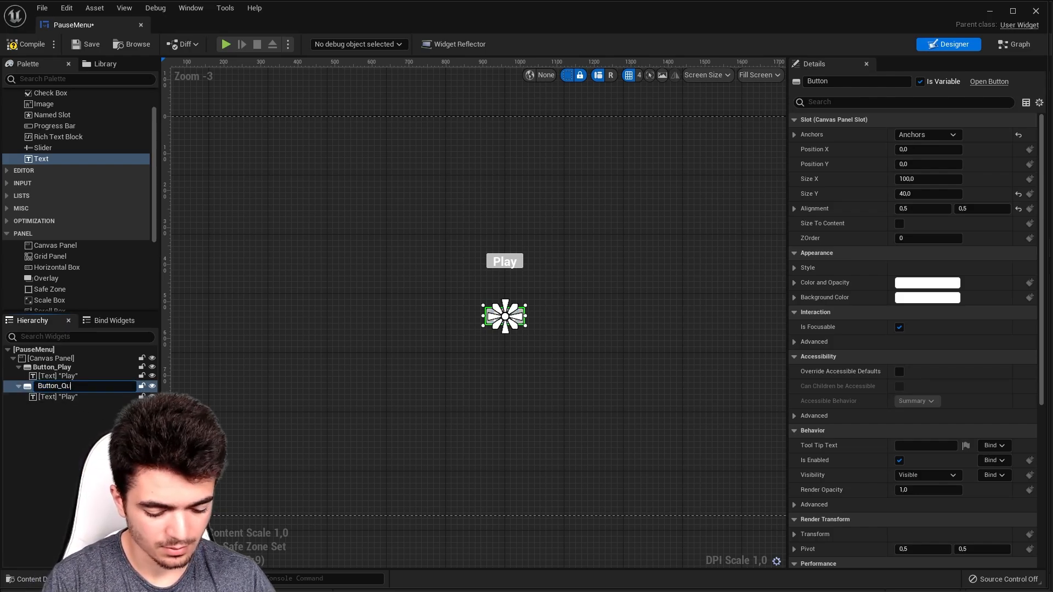
type("ality")
key("Return")
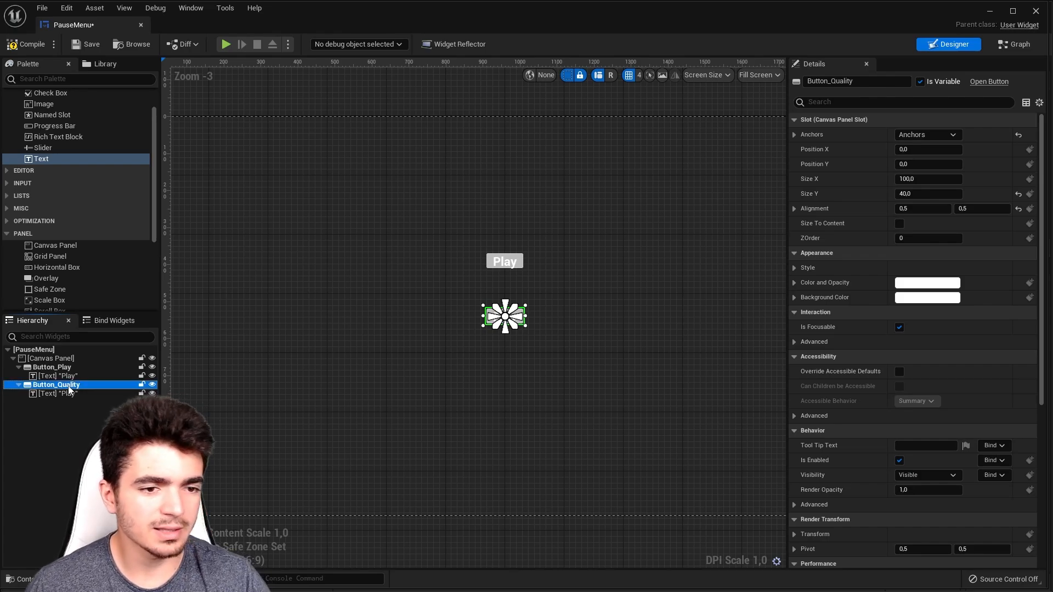
left_click(342, 384)
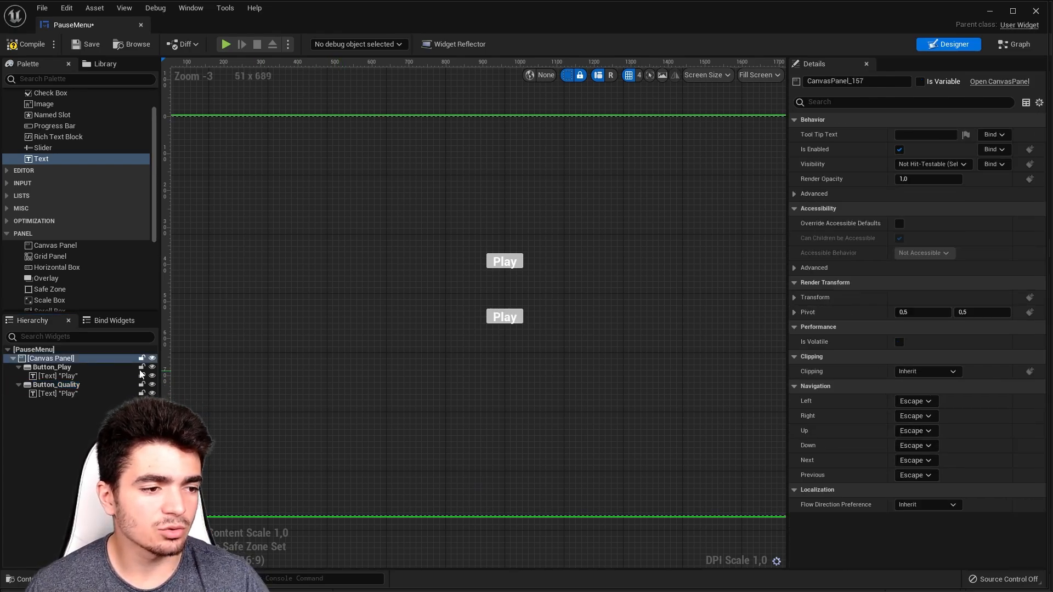
Duplicate Button_Quality and set the copy's Position X and Position Y to 0.
left_click(56, 384)
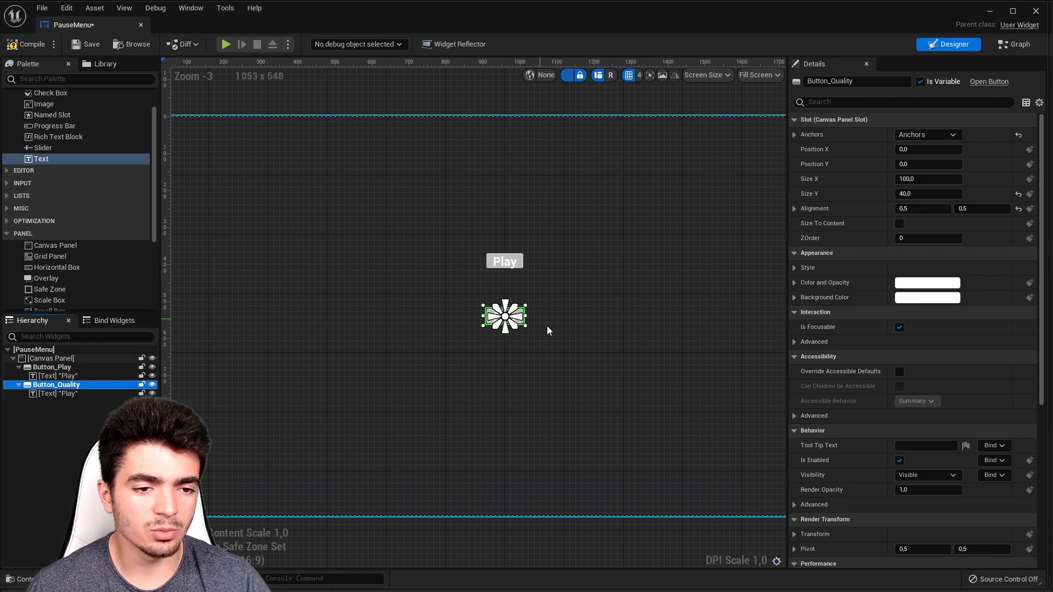
key("ctrl+d")
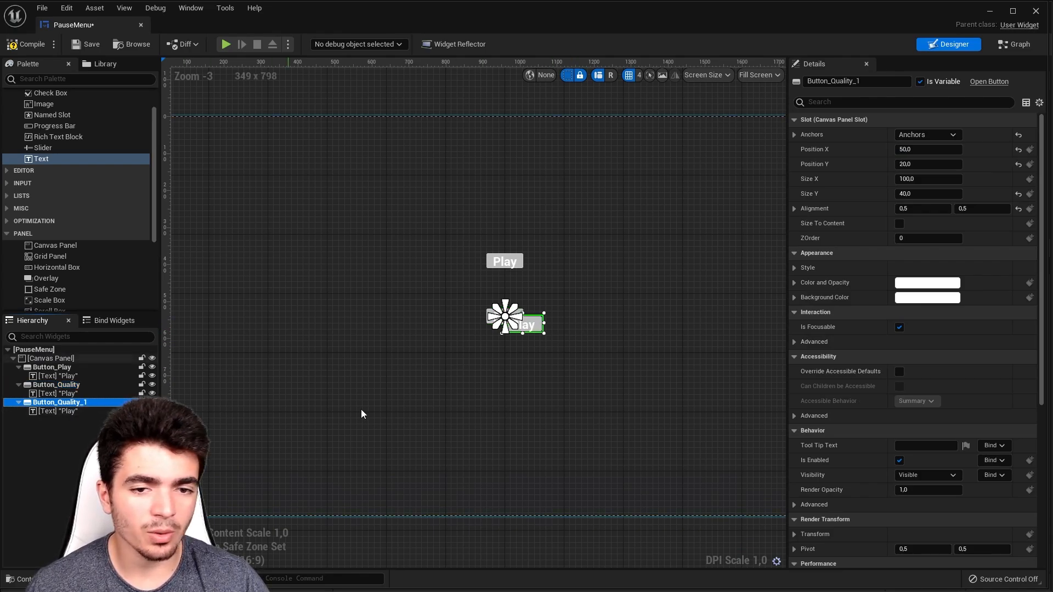
left_click(922, 149)
type("0")
key("Return")
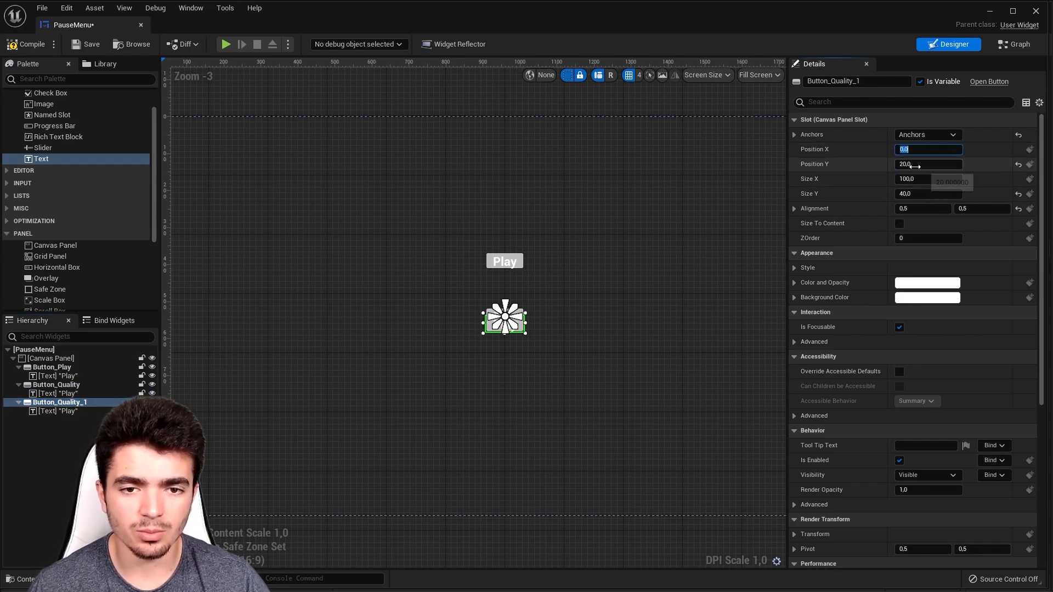
left_click(915, 164)
type("0")
key("Return")
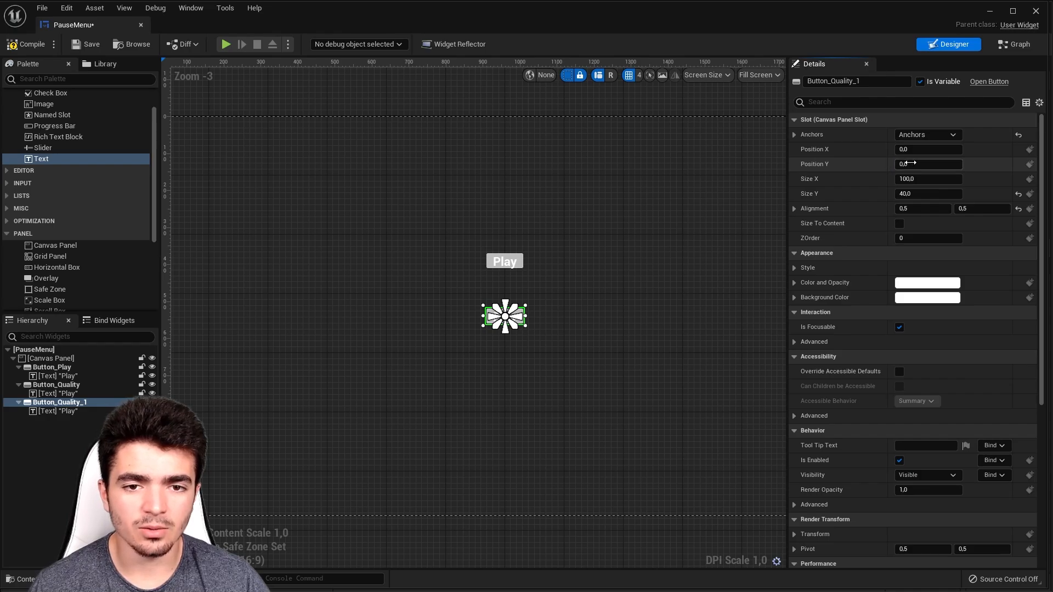
Lower the duplicated button below the canvas centre with a Position Y of 150.
left_click_drag(910, 163, 915, 164)
type("150")
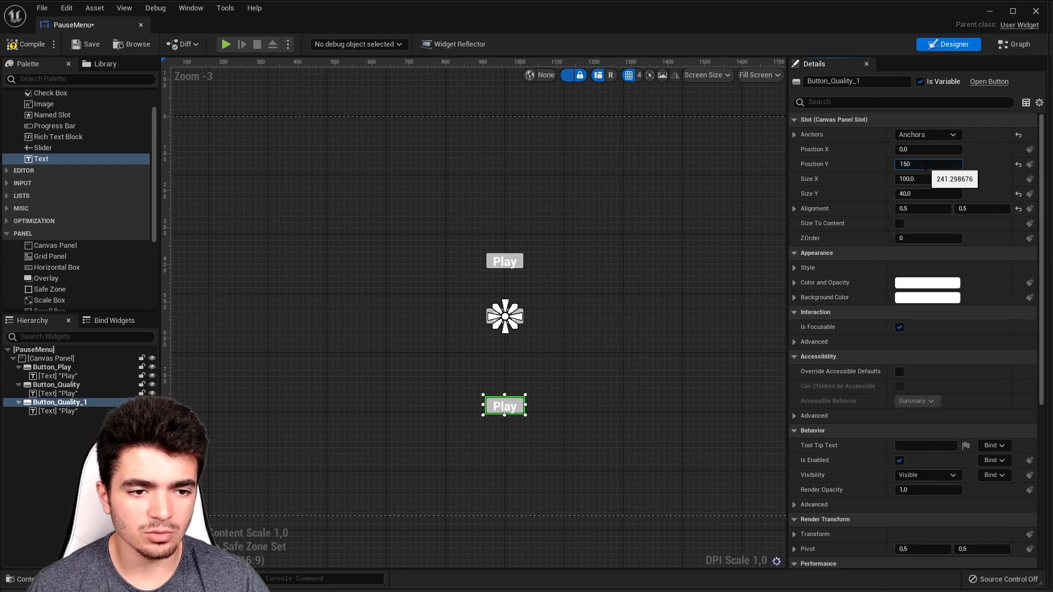
key("Return")
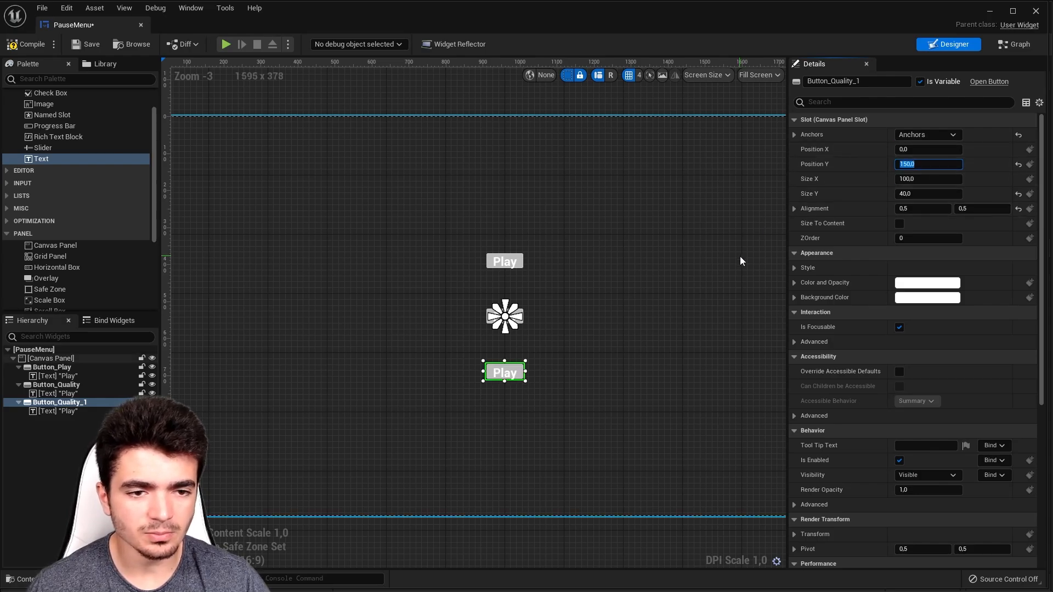
Change the label text of the lowest button to Exit.
left_click(75, 411)
left_click(898, 195)
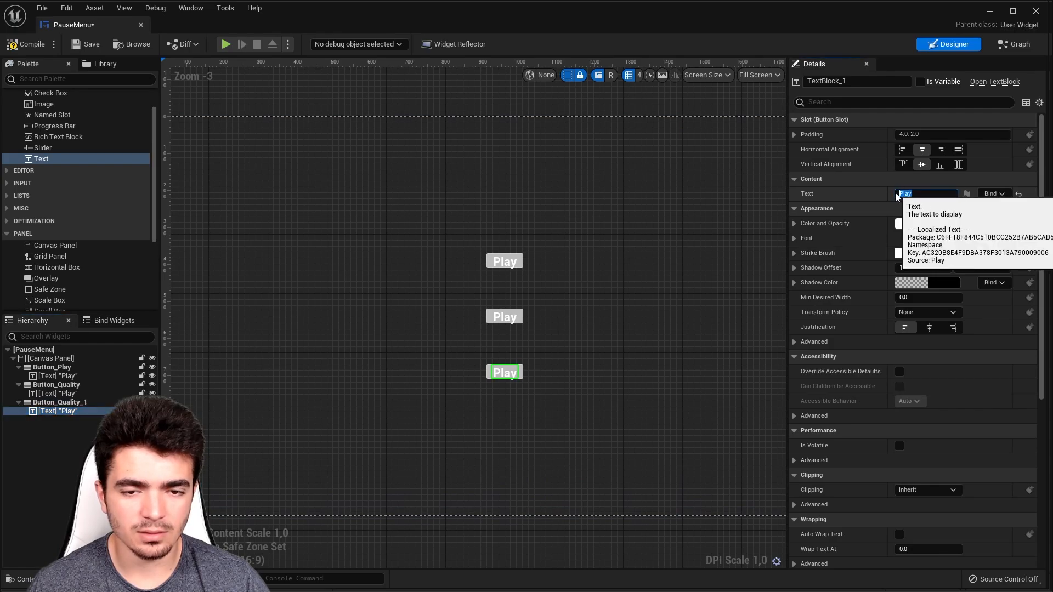
type("Exit")
key("Return")
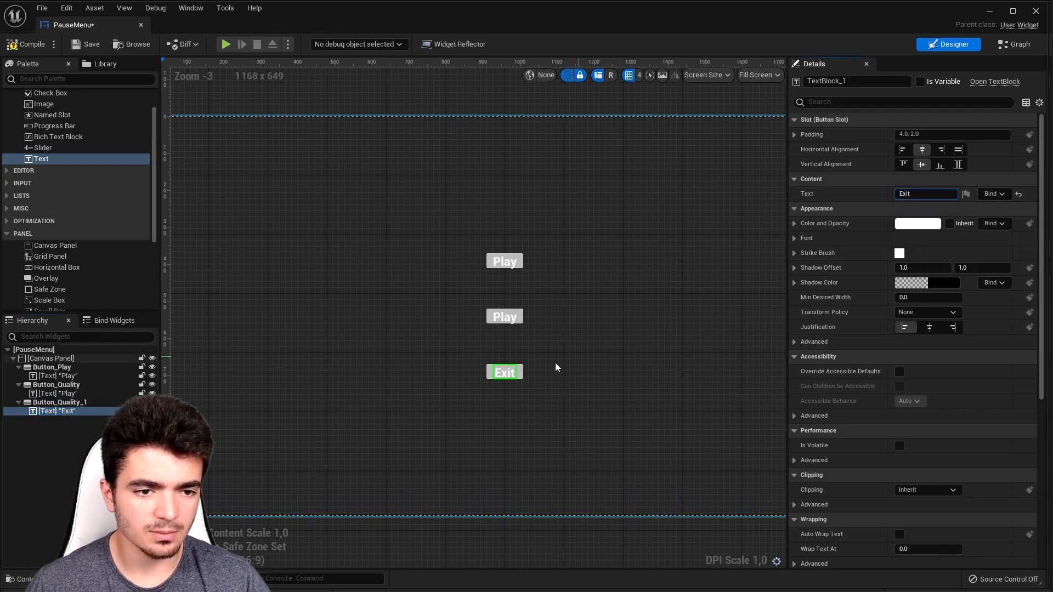
Change the label text of the middle button to Quality.
left_click(504, 320)
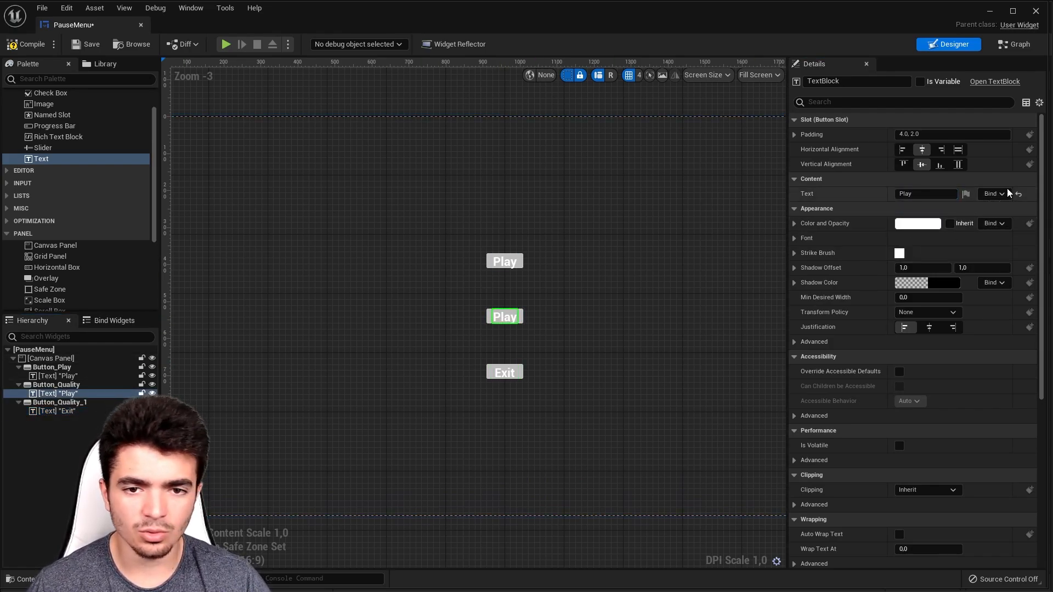
left_click(910, 194)
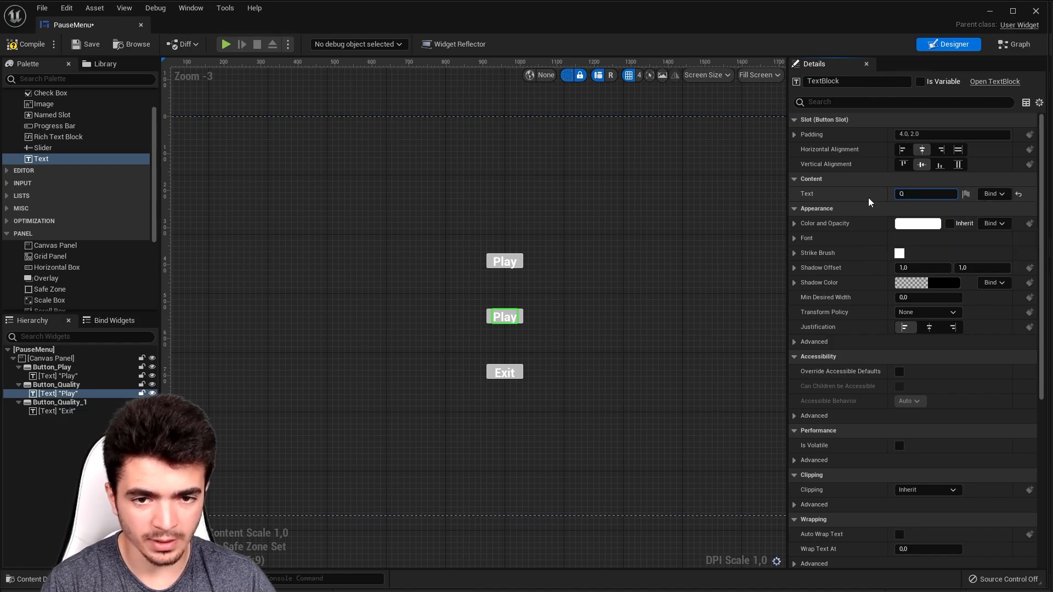
type("Quality")
key("Return")
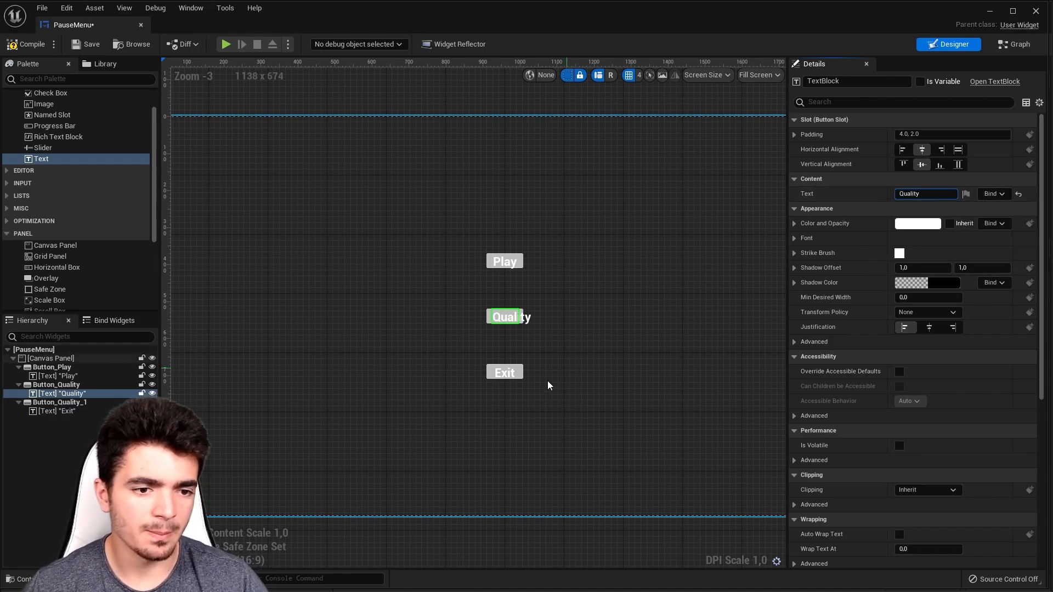
Rename the lowest button, Button_Quality_1, as Button_Exit.
left_click(484, 373)
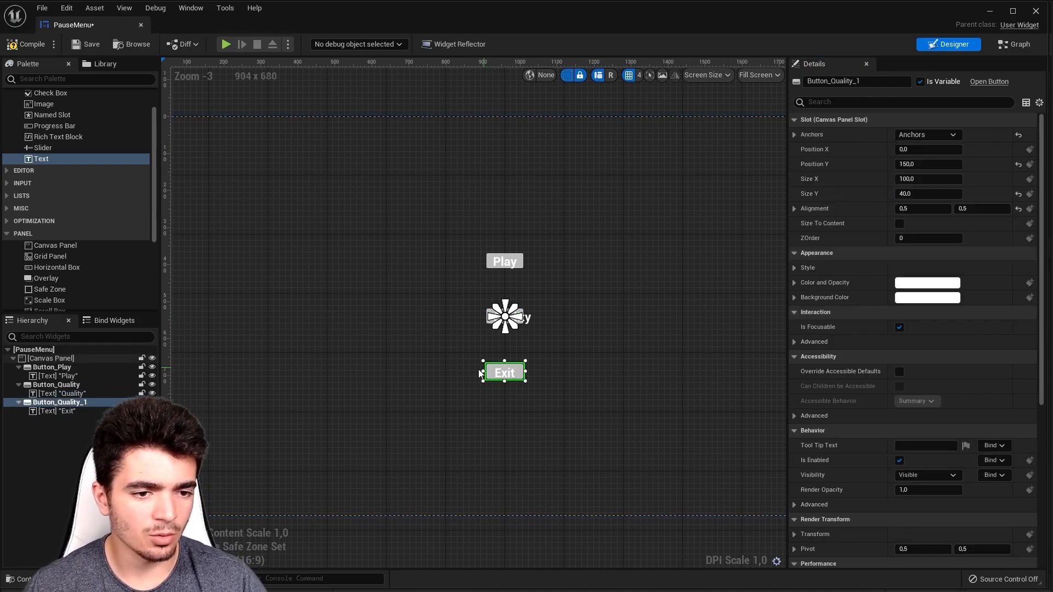
right_click(60, 402)
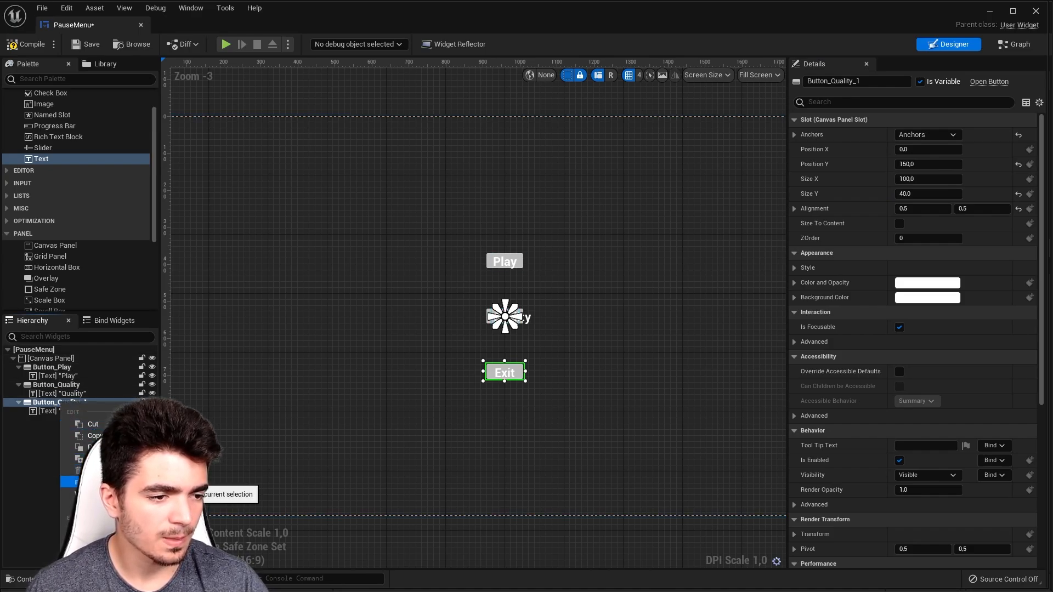
left_click(93, 482)
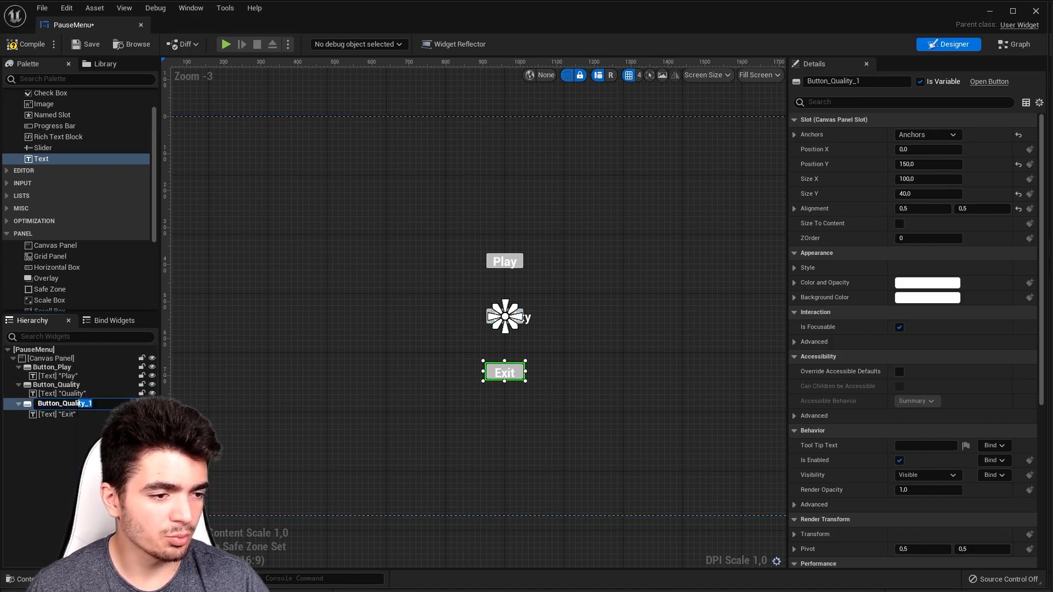
type("Ex")
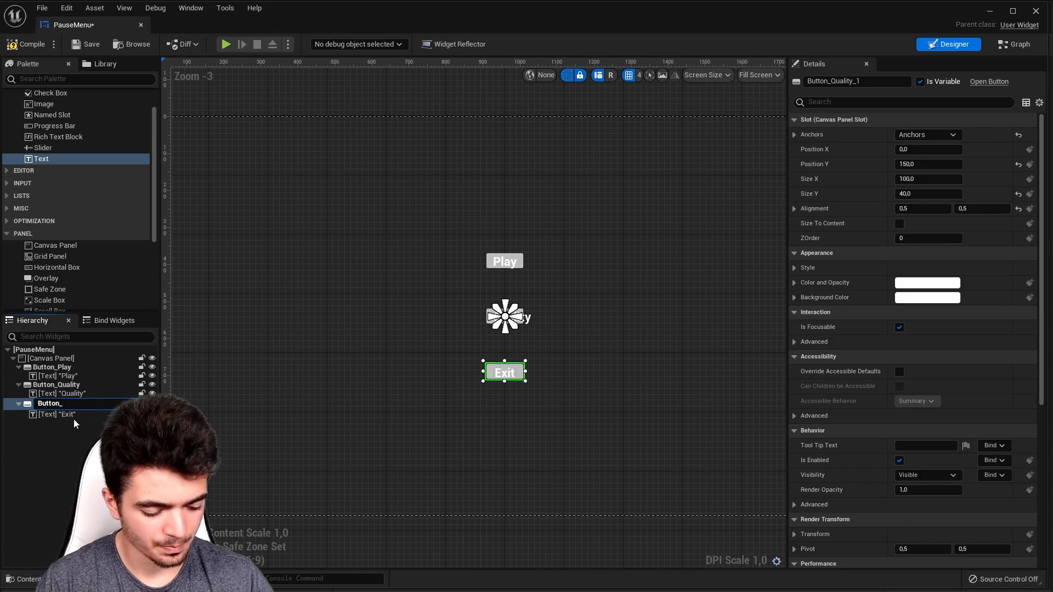
type("it")
key("Return")
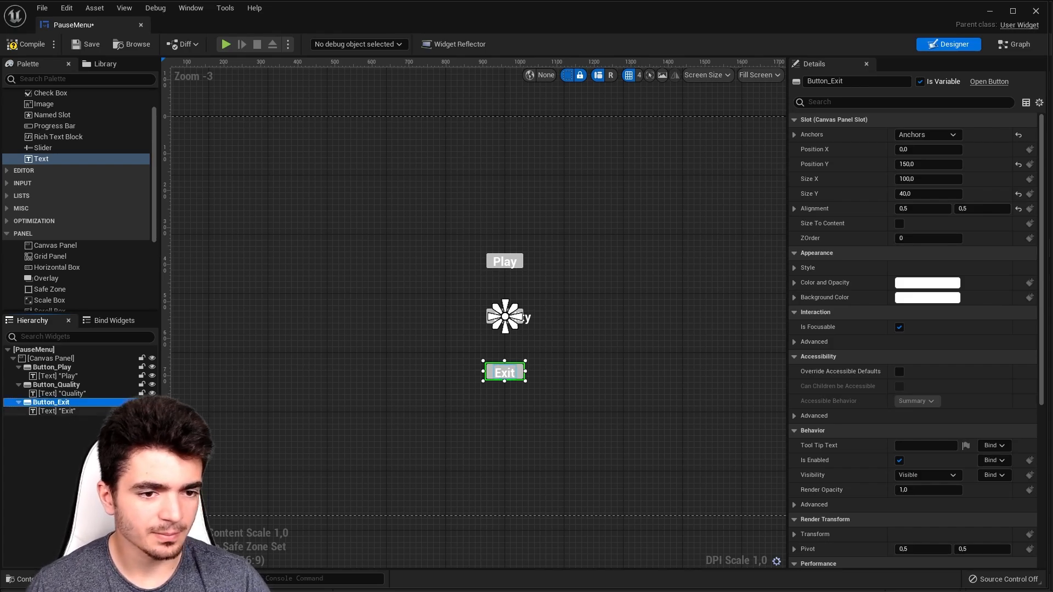
scroll(455, 355, "up", 3)
right_click_drag(436, 340, 404, 289)
scroll(391, 393, "down", 2)
scroll(432, 355, "up", 4)
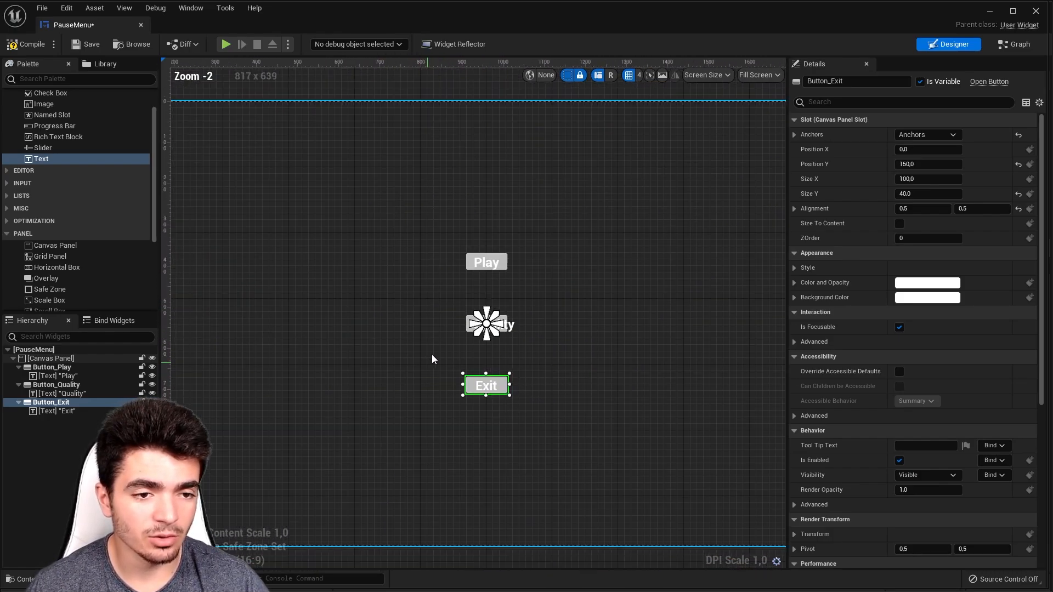
scroll(412, 344, "down", 2)
right_click_drag(413, 344, 400, 327)
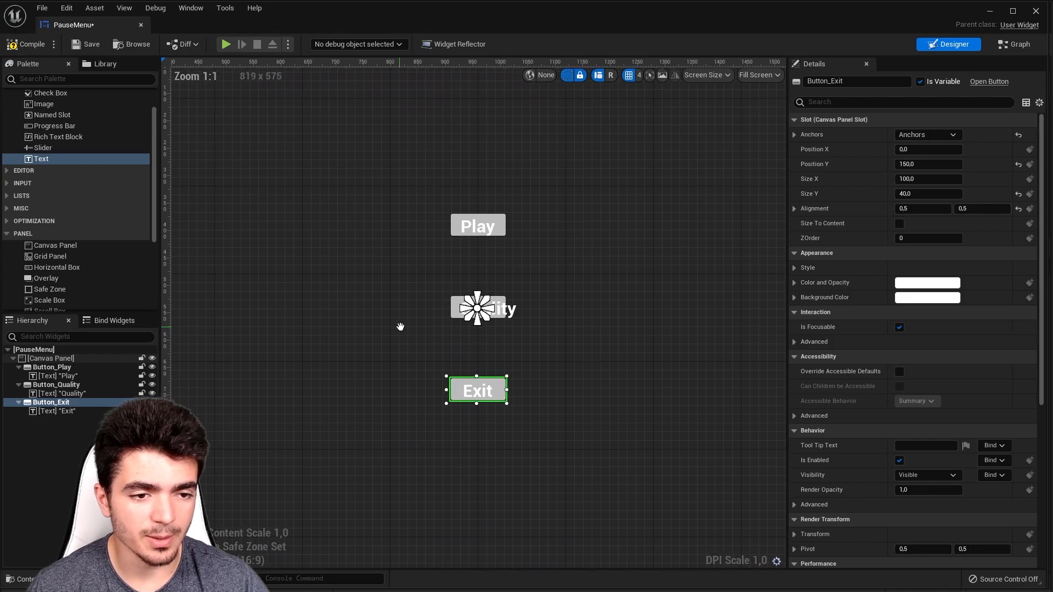
left_click(482, 310)
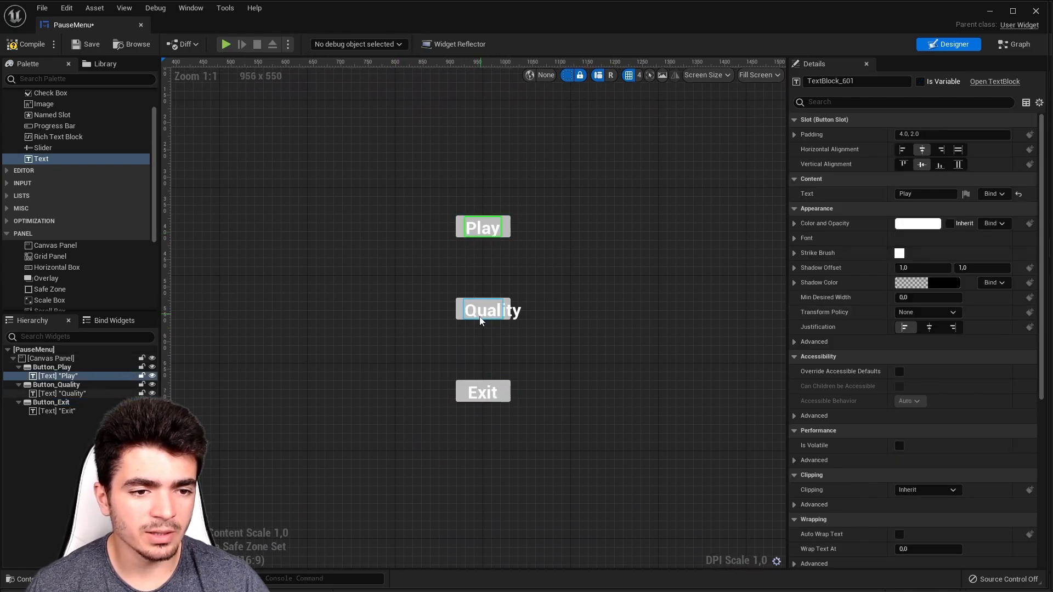
left_click(481, 397)
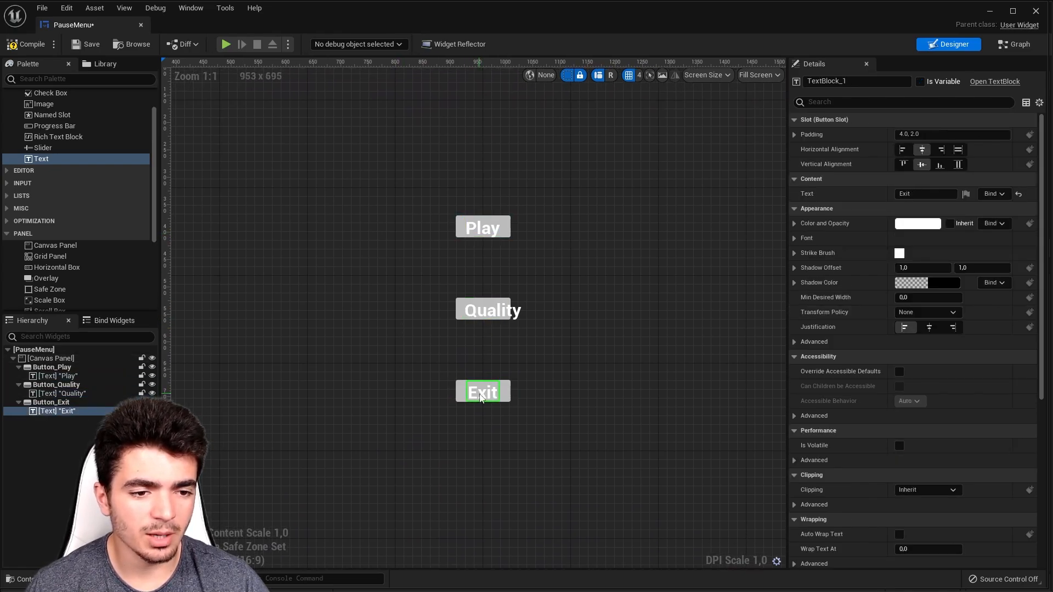
Set the font size of the Play button's label to 47.
left_click(56, 376)
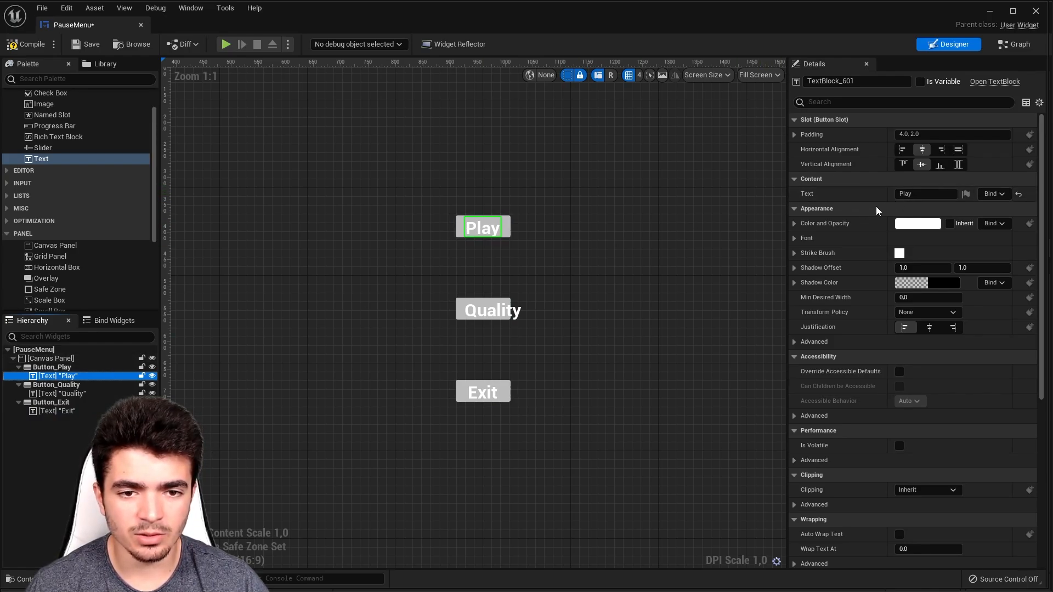
left_click(794, 239)
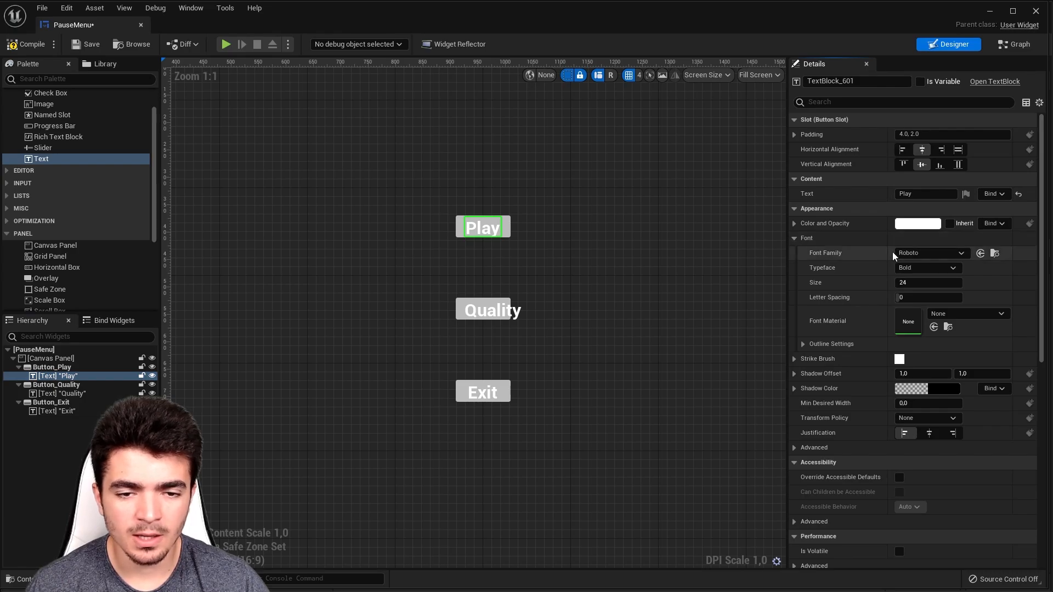
left_click(928, 255)
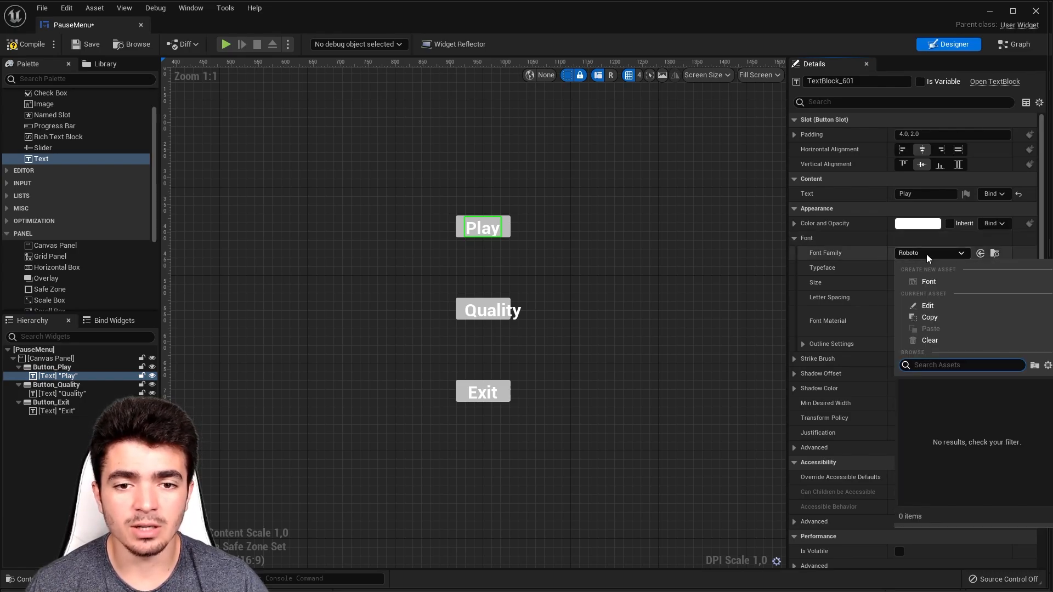
left_click(927, 256)
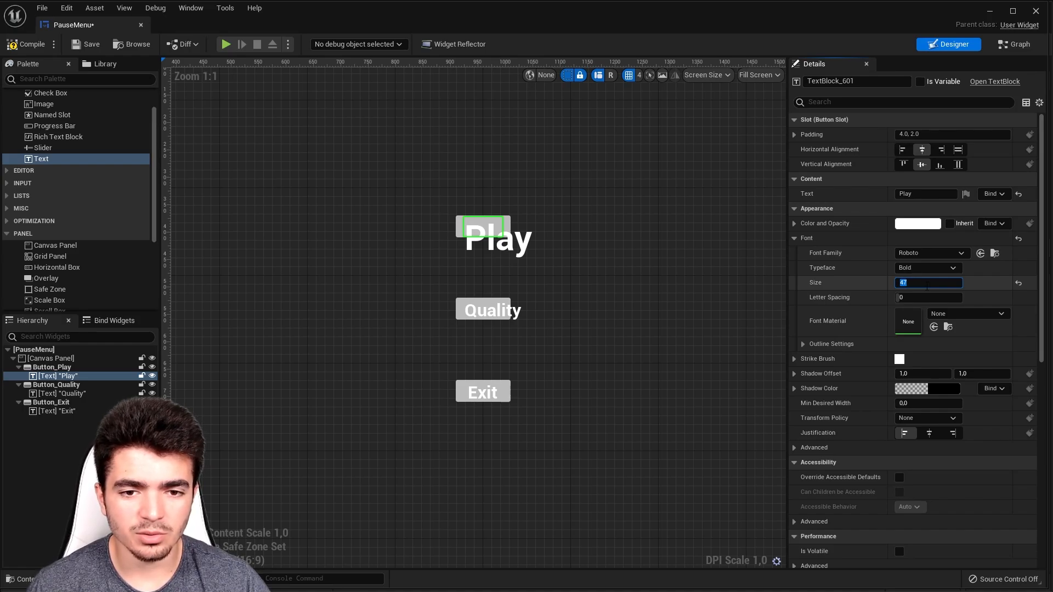
Set the font size of the Quality and Exit button labels to 47.
left_click(61, 393)
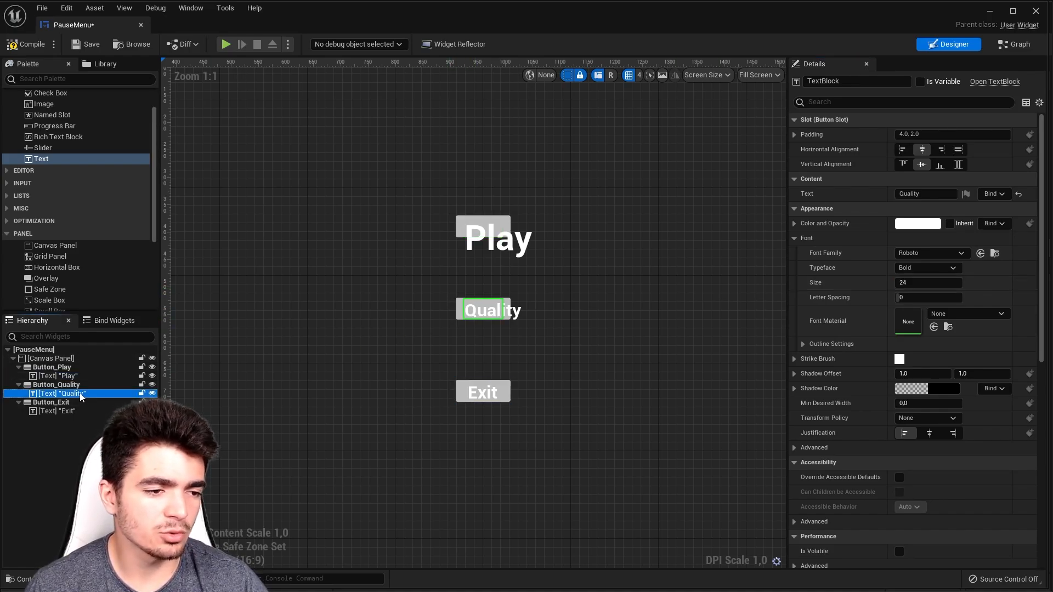
type("47")
key("Return")
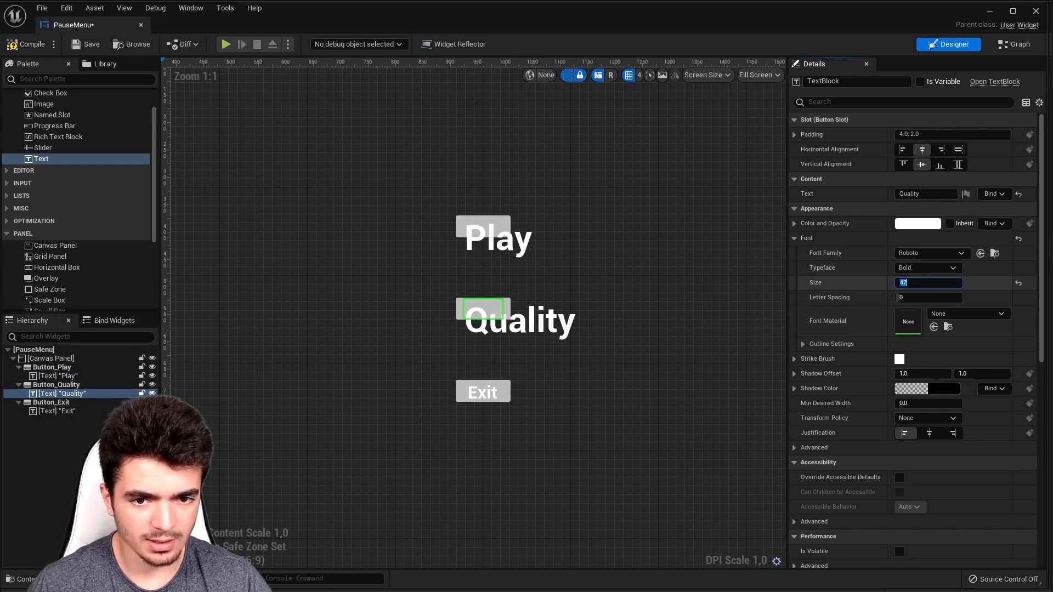
left_click(65, 411)
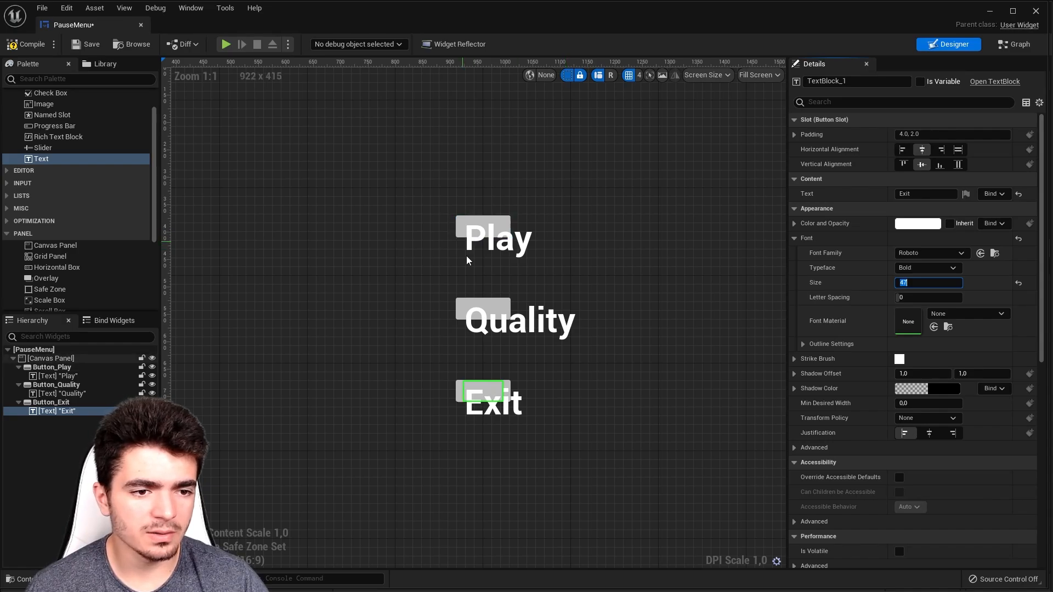
Enable Size To Content for Button_Play, Button_Quality and Button_Exit so each button fits its label.
left_click(462, 216)
left_click(462, 221)
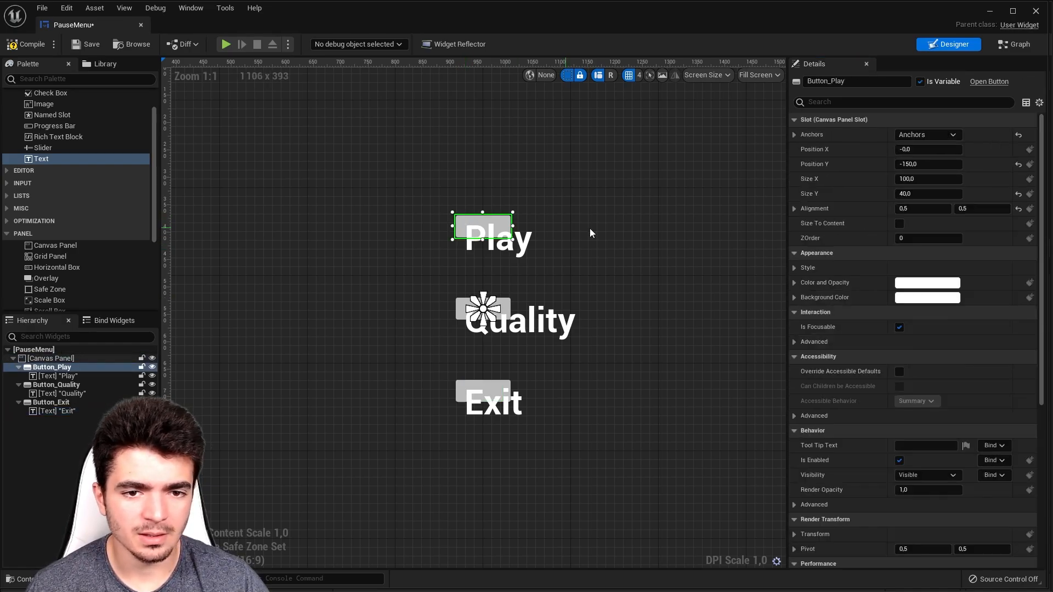
left_click(899, 224)
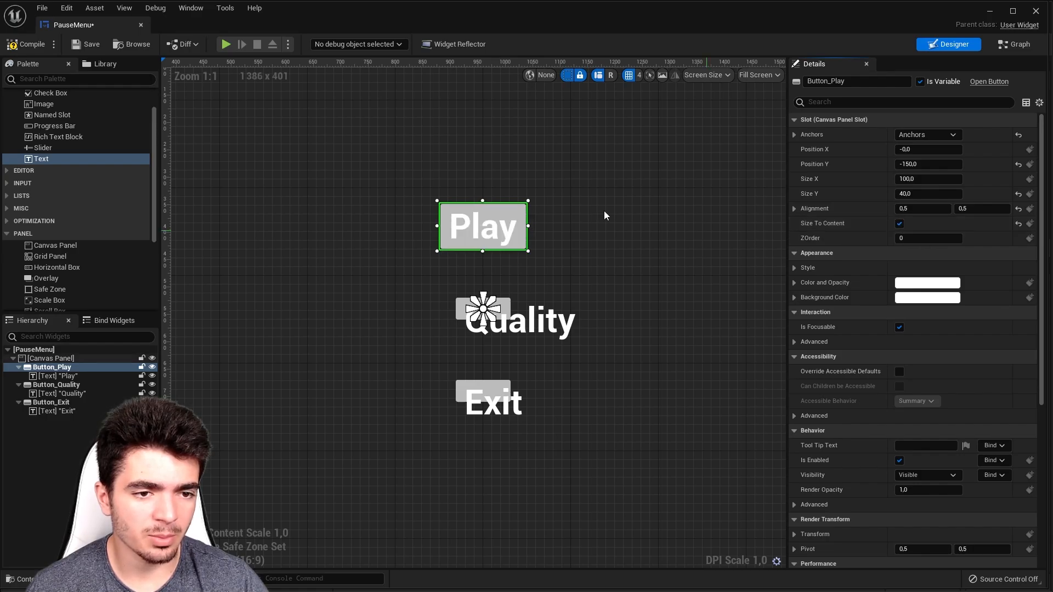
left_click(458, 311)
left_click(899, 224)
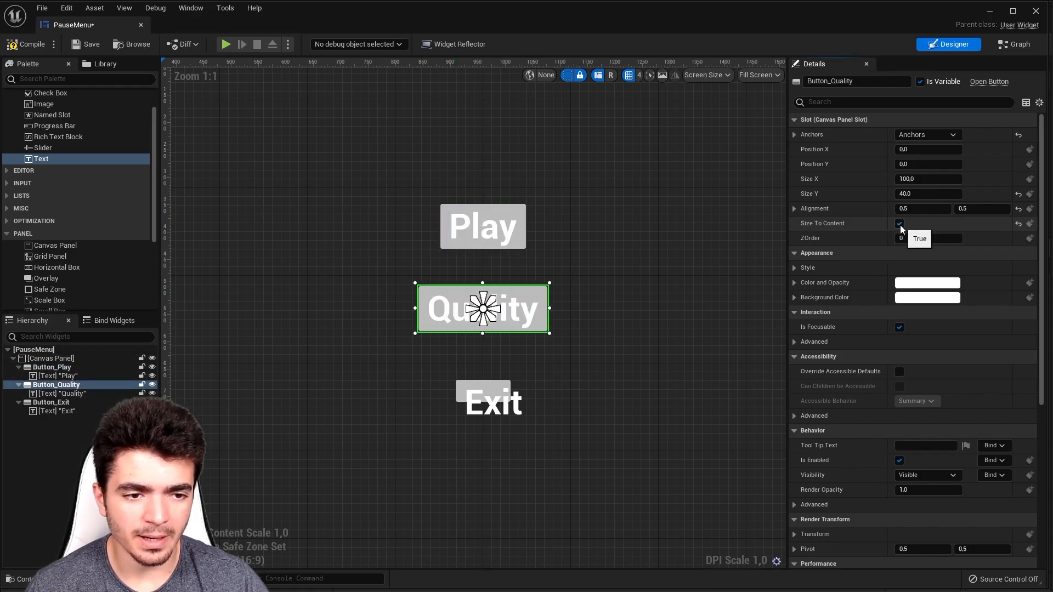
left_click(475, 391)
left_click(899, 224)
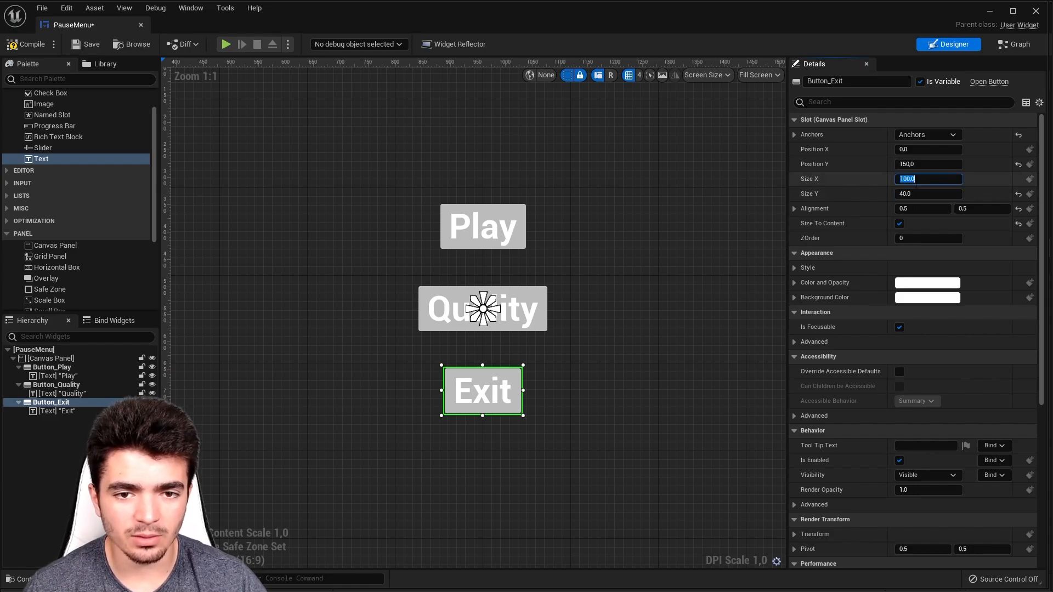
left_click(907, 194)
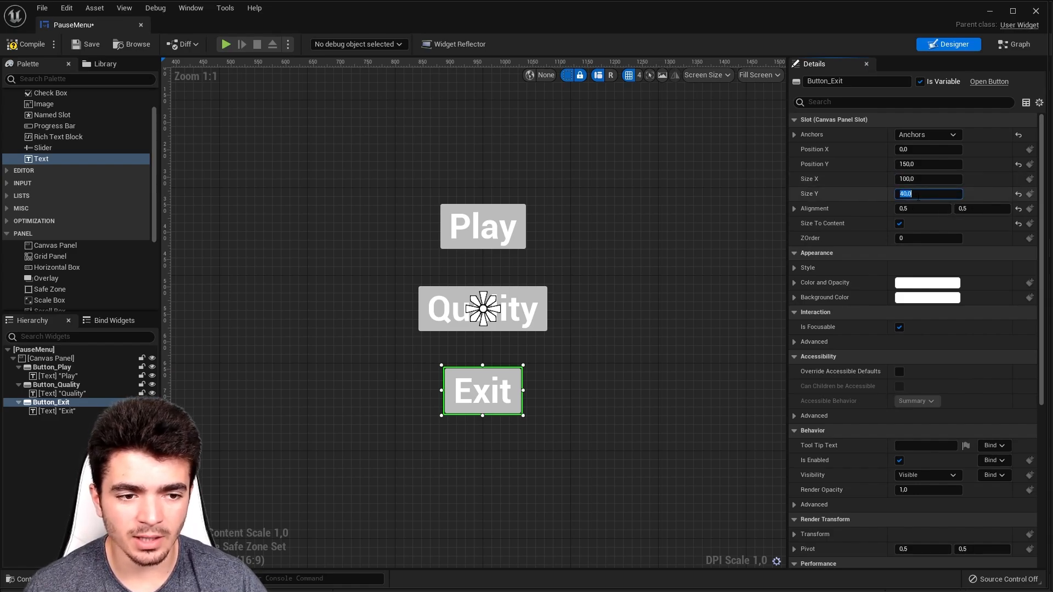
left_click(703, 183)
scroll(689, 200, "down", 1)
right_click_drag(691, 202, 696, 219)
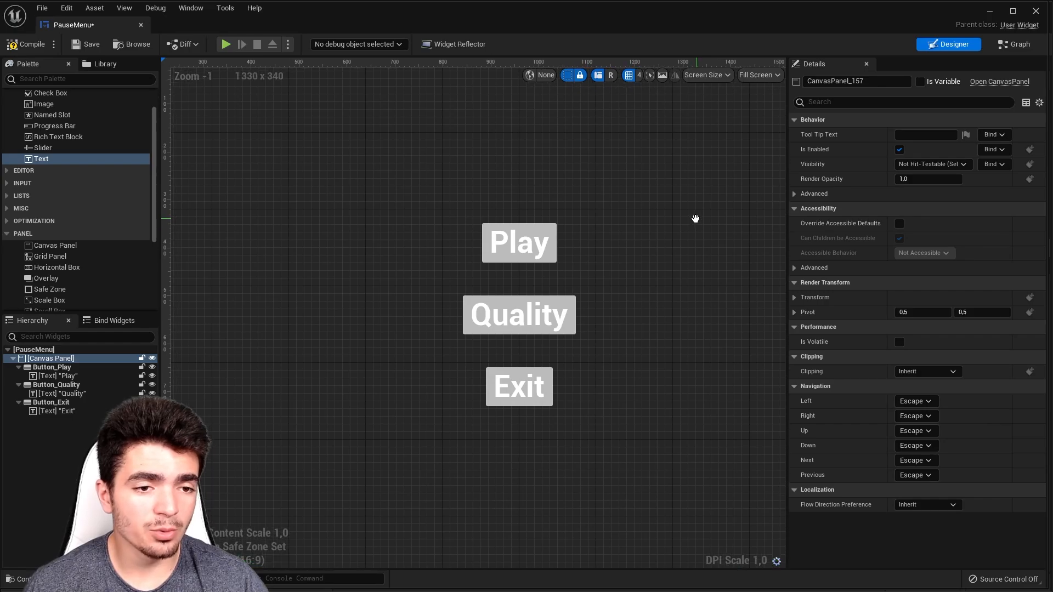
scroll(689, 231, "down", 1)
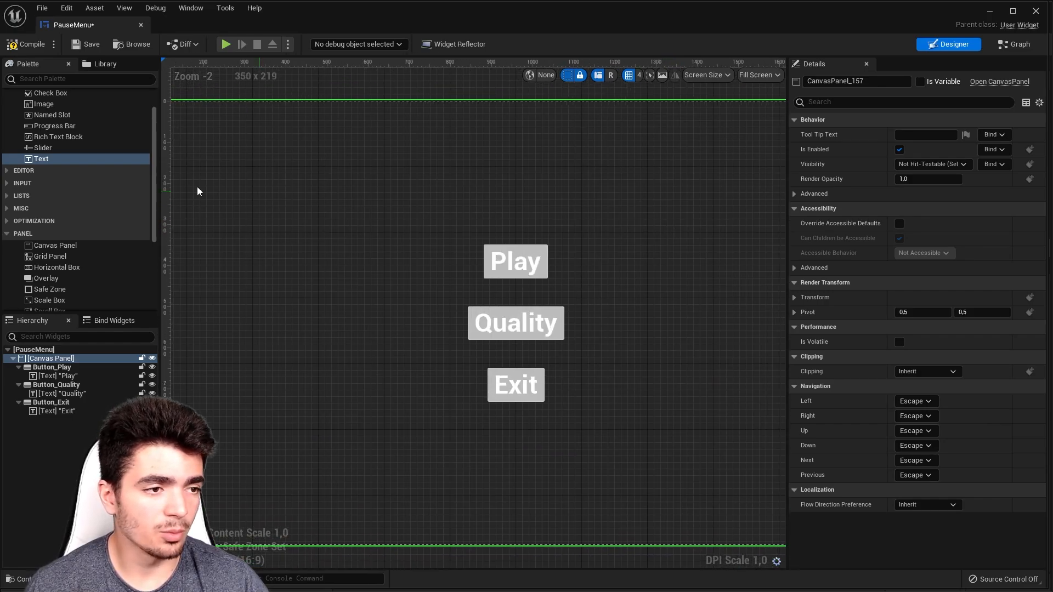
Add a Text widget to the canvas above the Play button, at about X 912, Y 192, and anchor it to the canvas centre.
left_click_drag(37, 159, 498, 186)
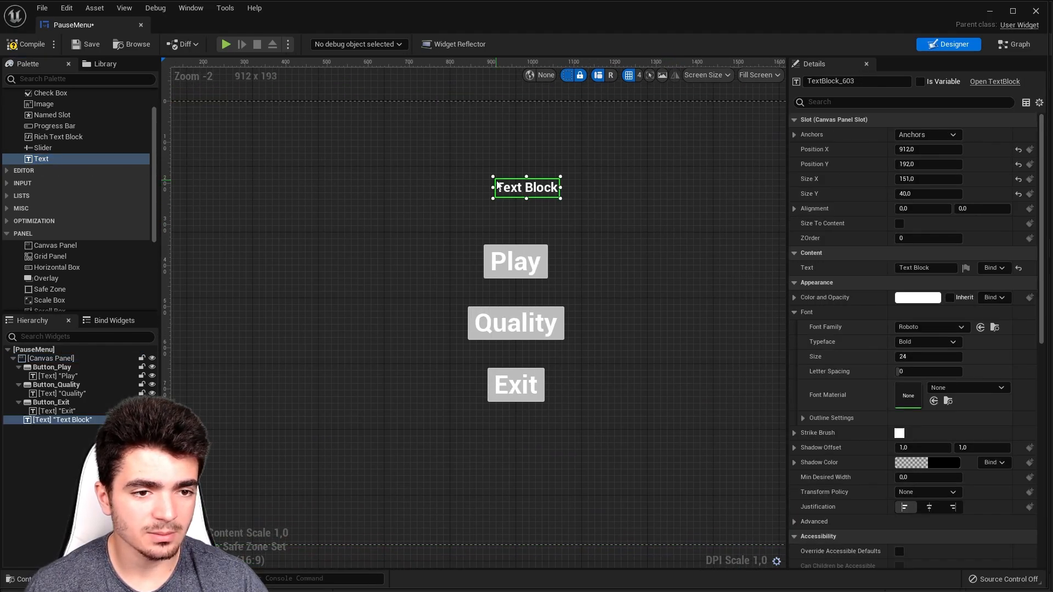
scroll(433, 189, "down", 2)
right_click_drag(425, 190, 393, 184)
scroll(430, 204, "up", 1)
left_click(927, 134)
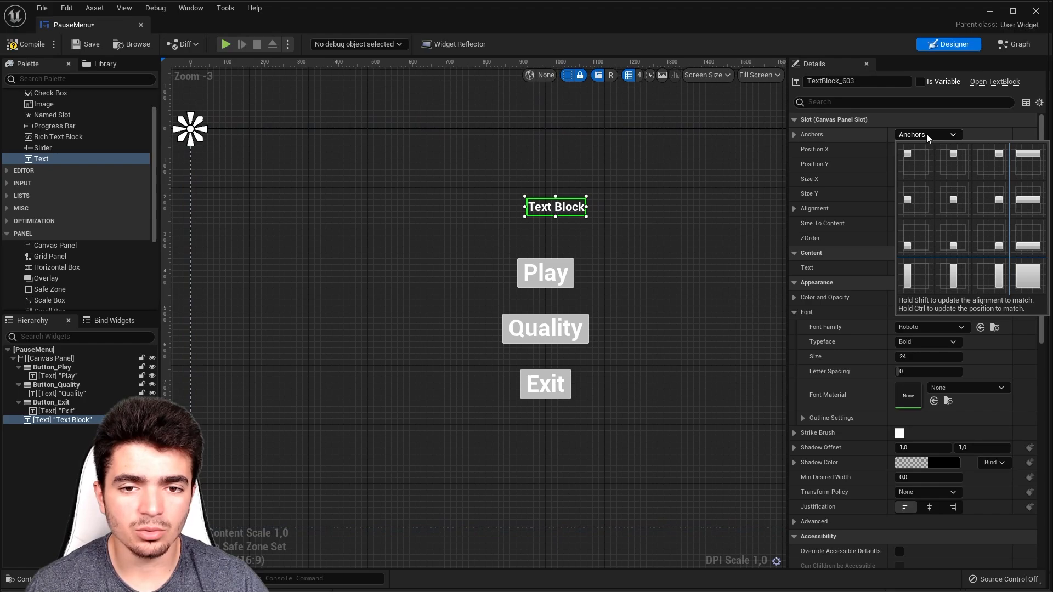
left_click(953, 201)
right_click_drag(682, 186, 658, 181)
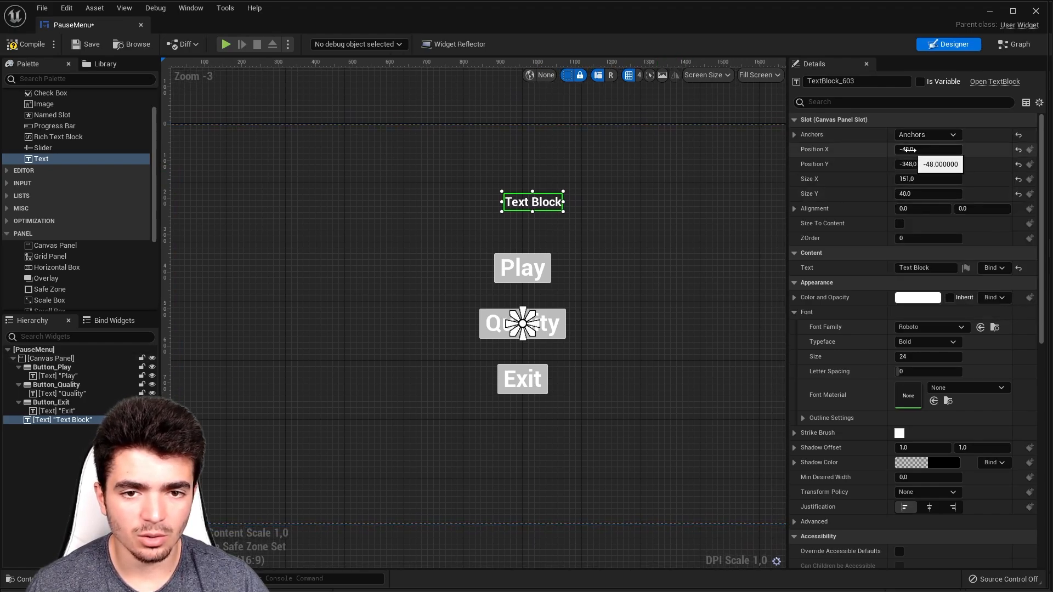
Set the new text block's Position X and Position Y to 0.
left_click(915, 150)
type("0")
key("Return")
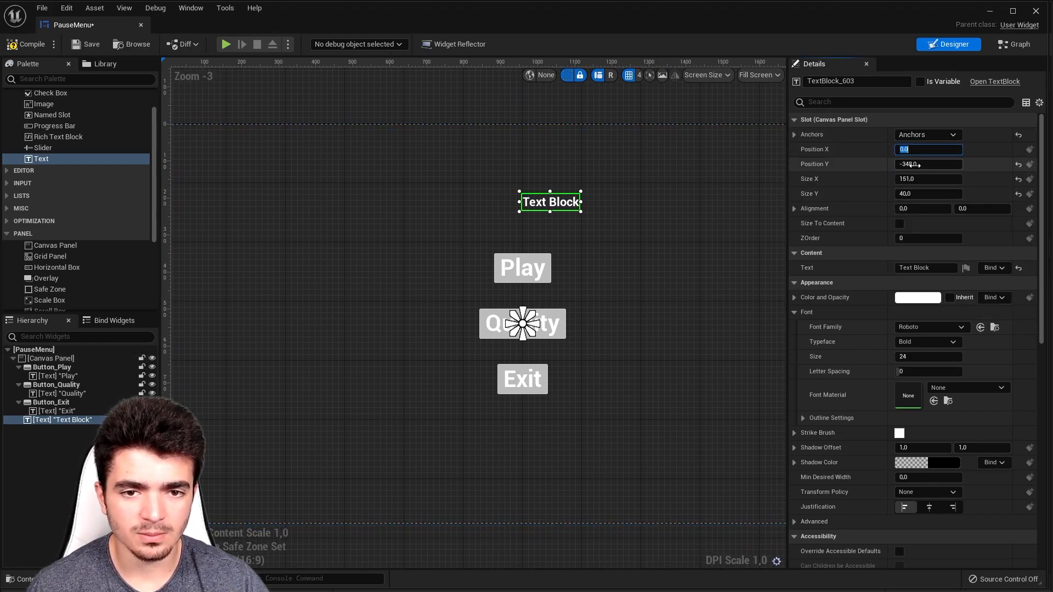
left_click(916, 165)
type("0")
key("Return")
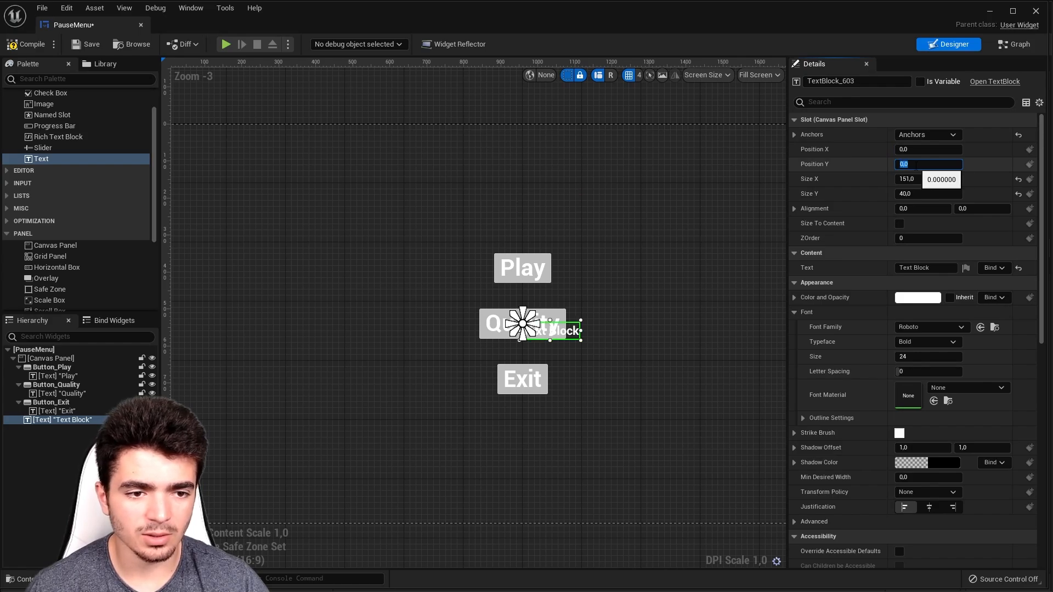
Set the new text block's Alignment to 0.5 in both X and Y.
left_click(919, 210)
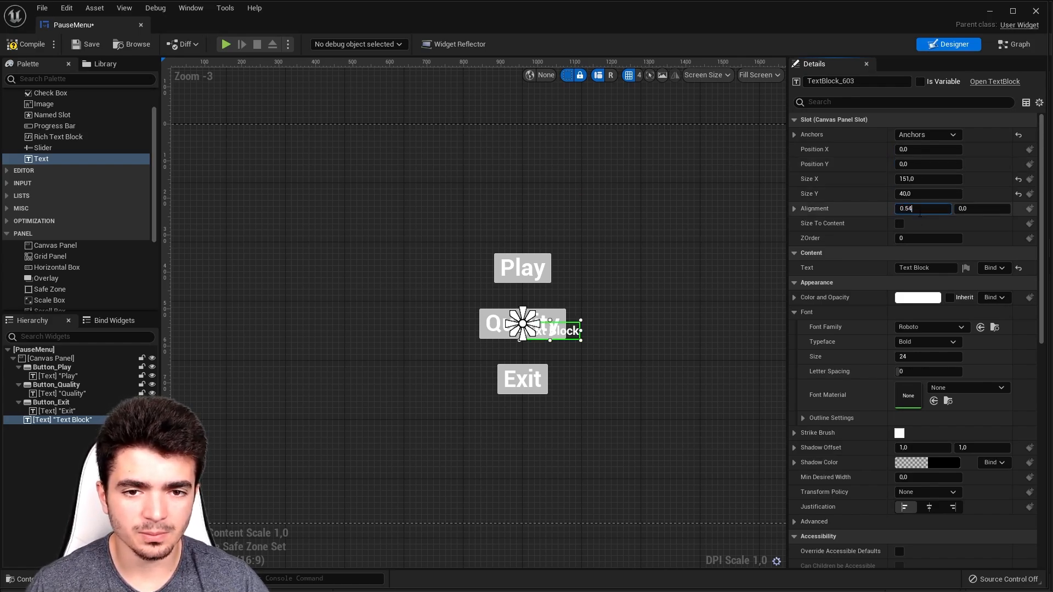
key("BackSpace")
key("Return")
key("Tab")
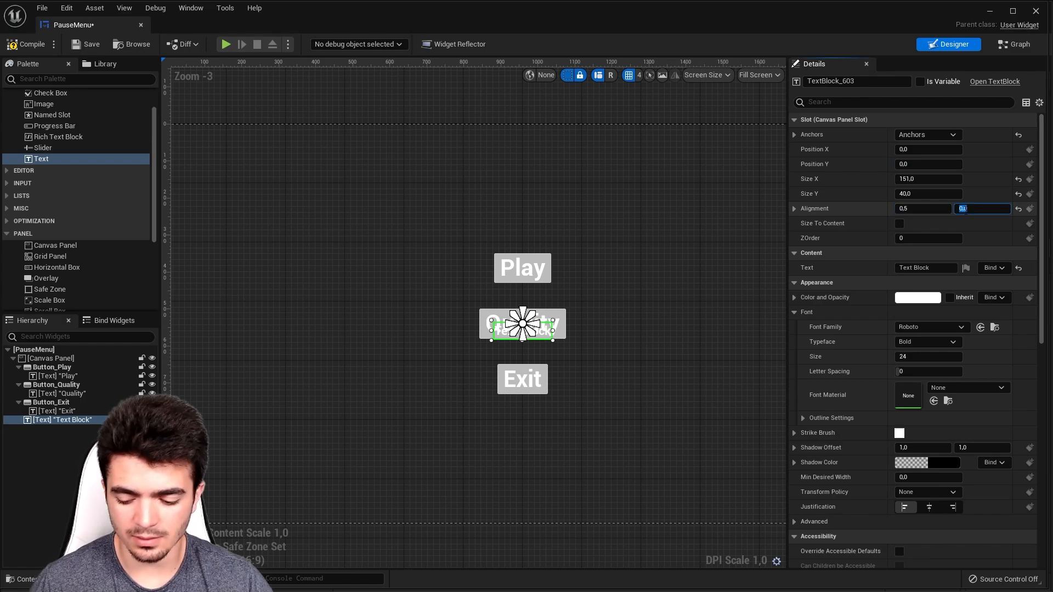
type("0.5")
key("Return")
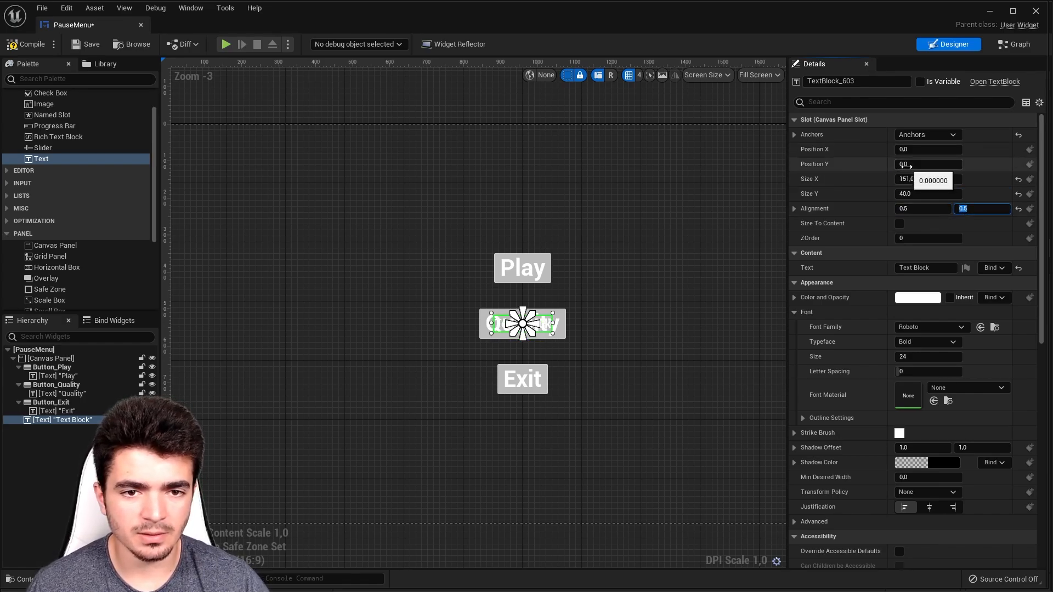
Place the text block above the Play button by setting its Position Y to -300.
left_click(907, 164)
type("200")
key("Return")
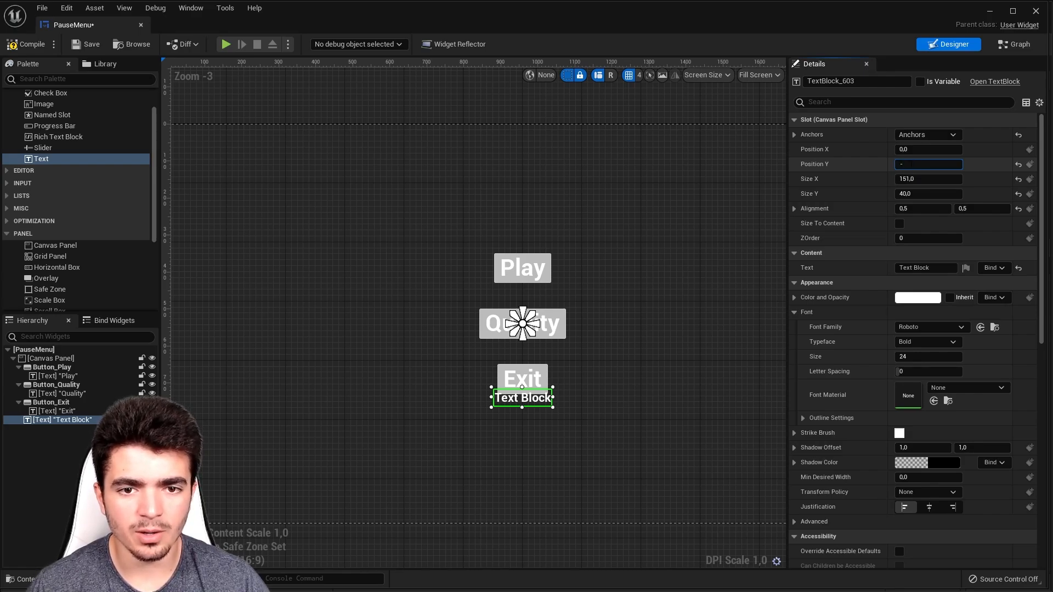
key("Return")
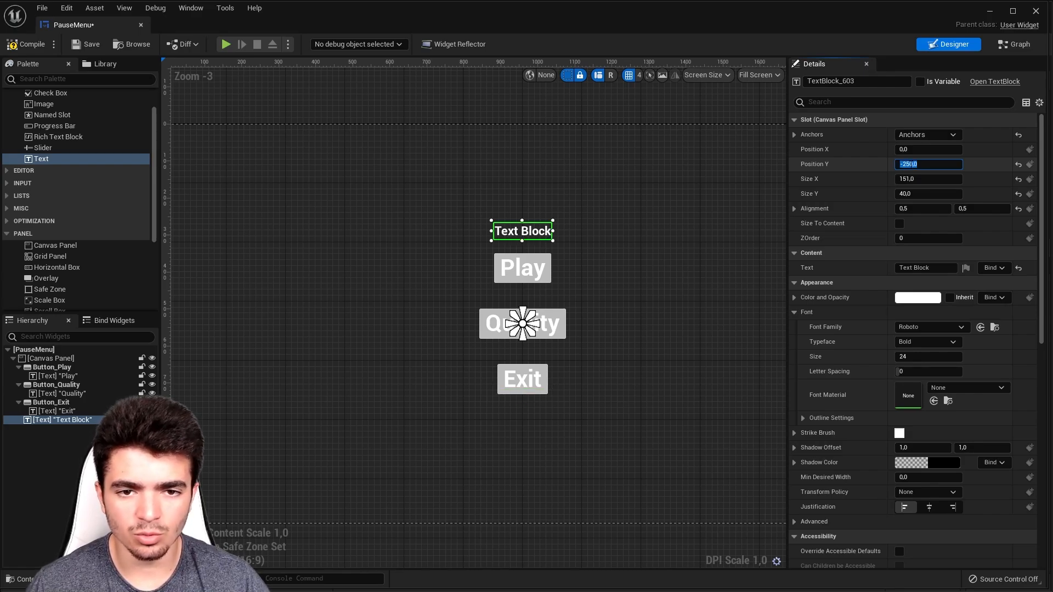
type("-300")
key("Return")
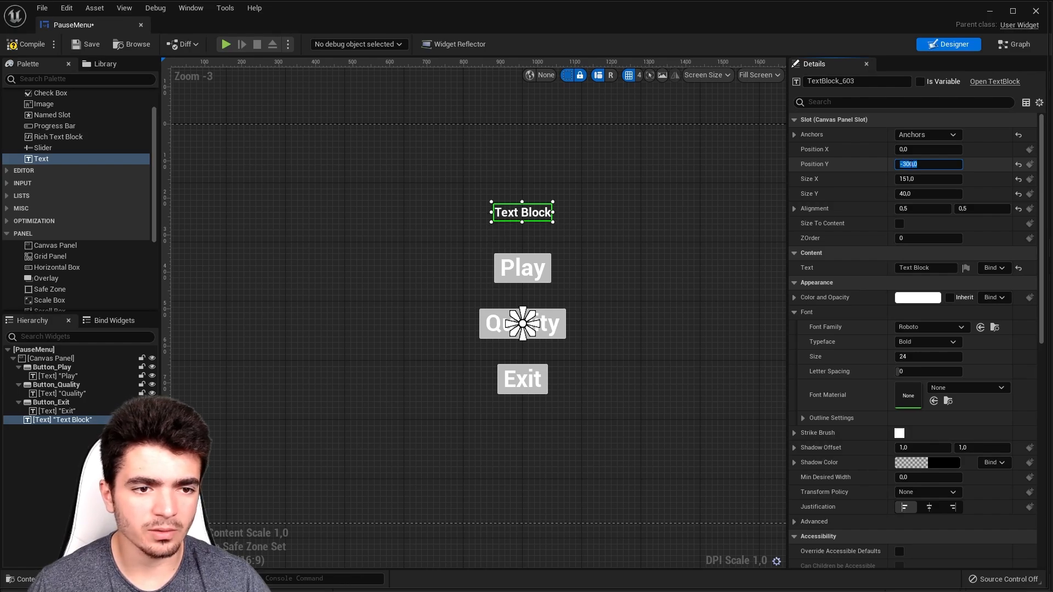
Change the text block's content to MENU and set its justification to centre.
left_click(518, 219)
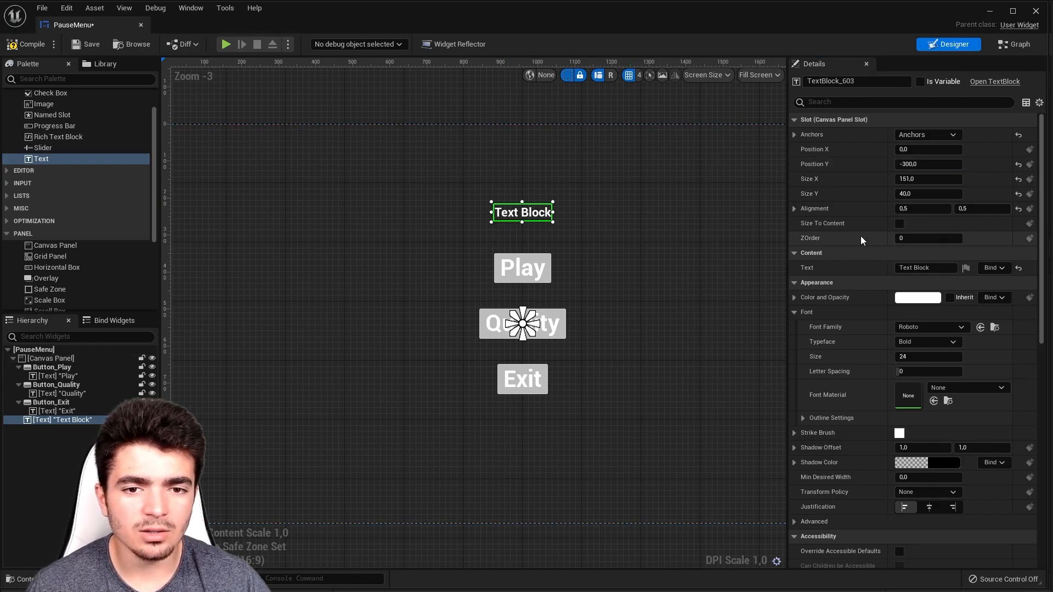
left_click(902, 267)
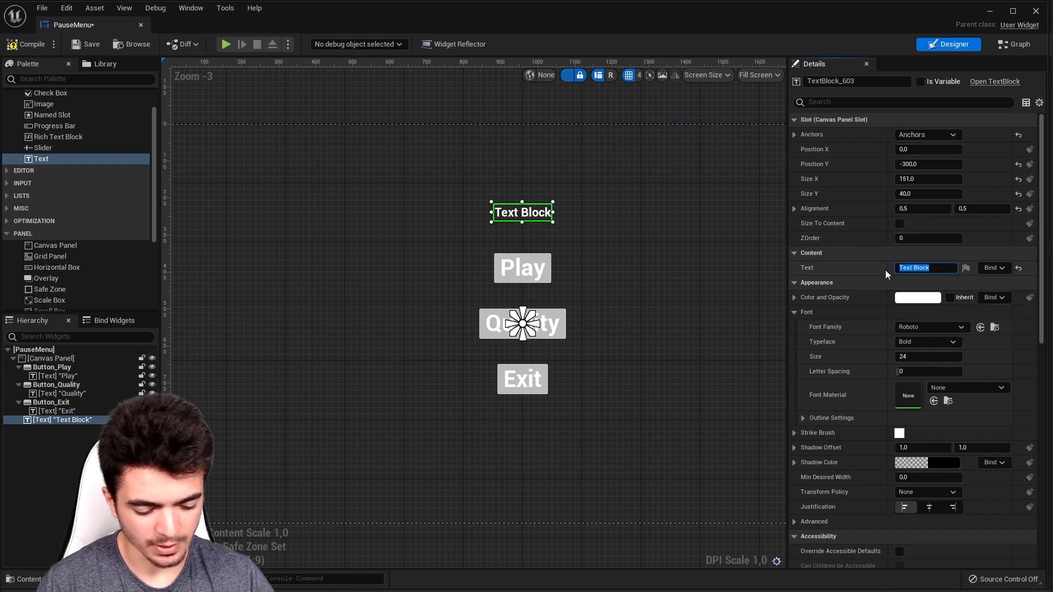
type("MENU")
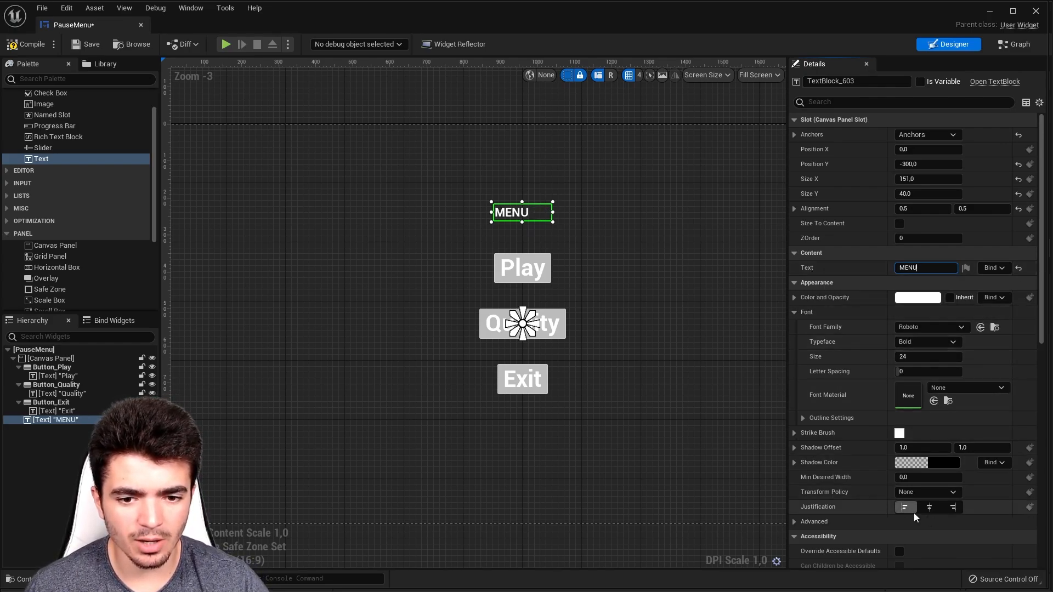
left_click(933, 509)
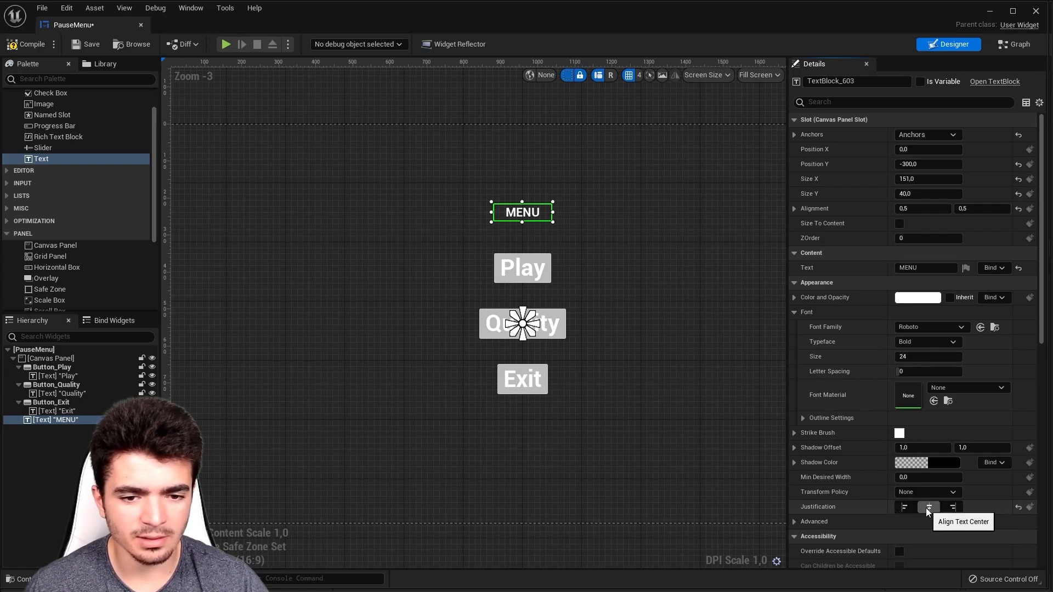
Set the MENU text's font size to 60.
left_click(915, 357)
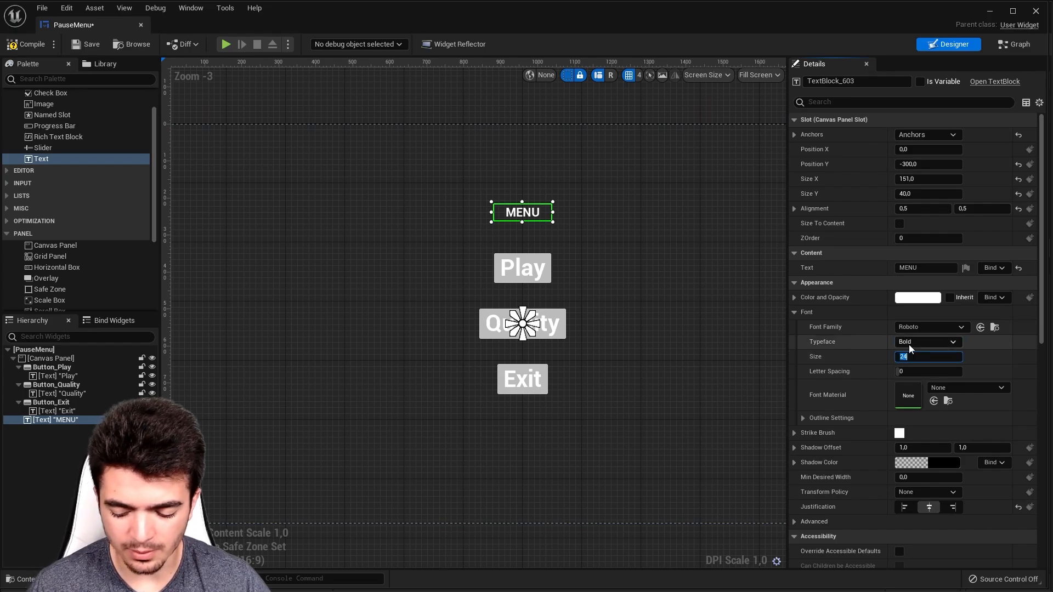
type("60")
key("Return")
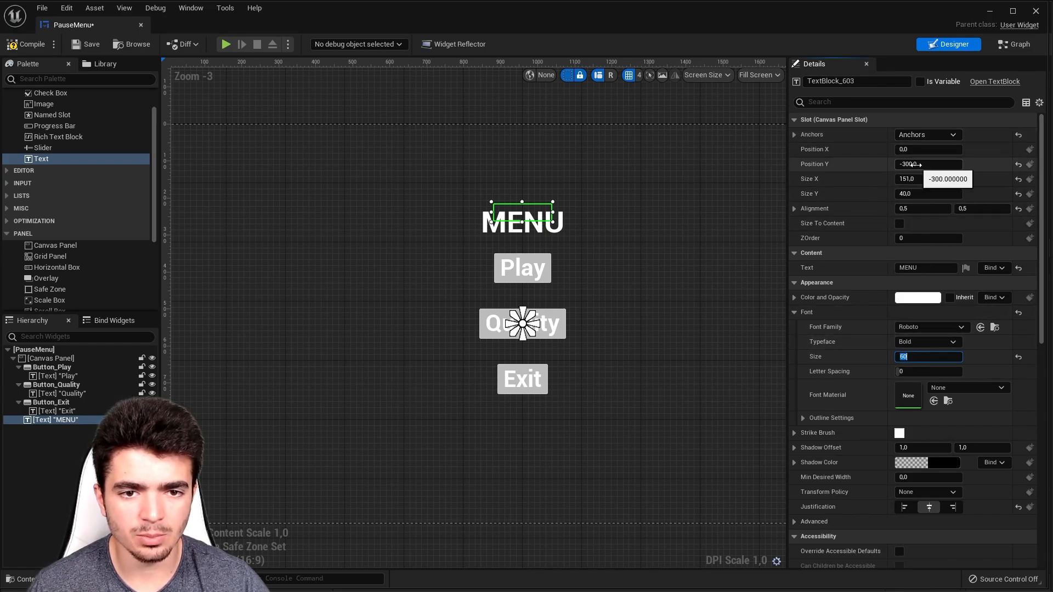
Readjust the MENU text's Position Y, trying -350 and settling slightly lower, and select the Canvas Panel.
left_click(916, 164)
type("-")
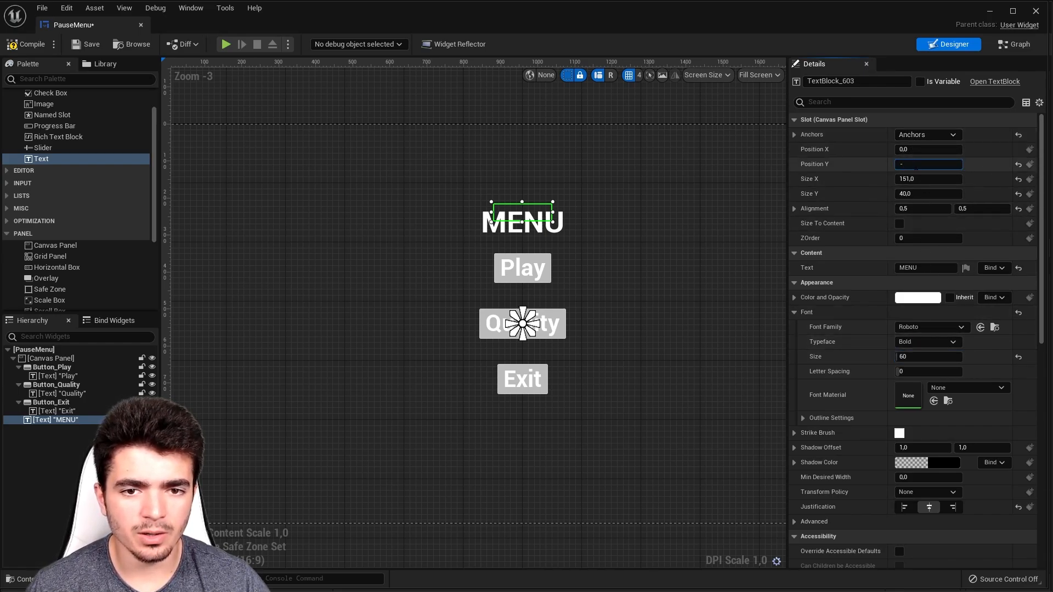
type("3")
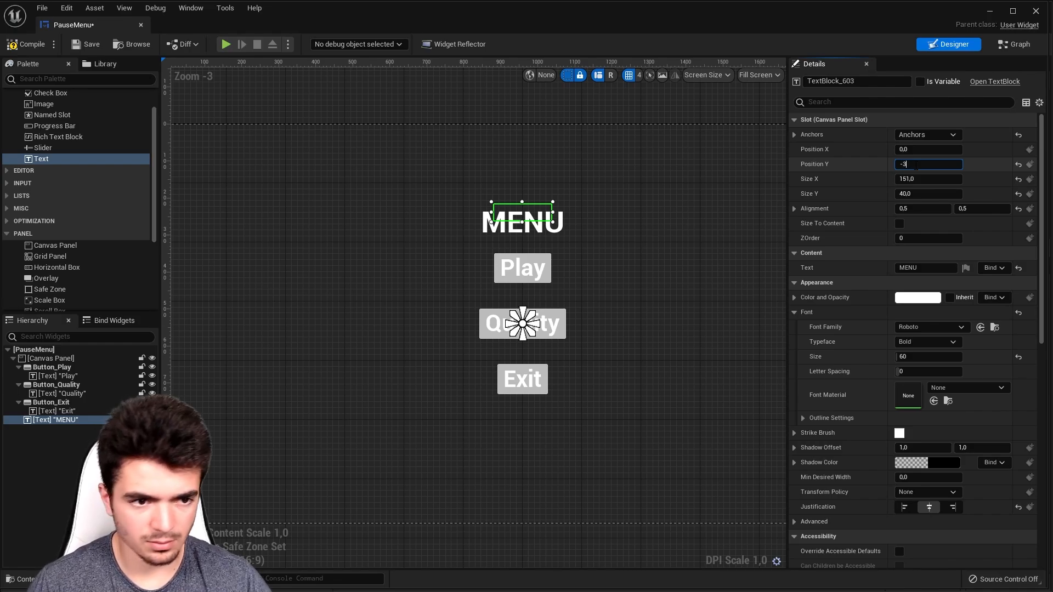
type("50")
key("Return")
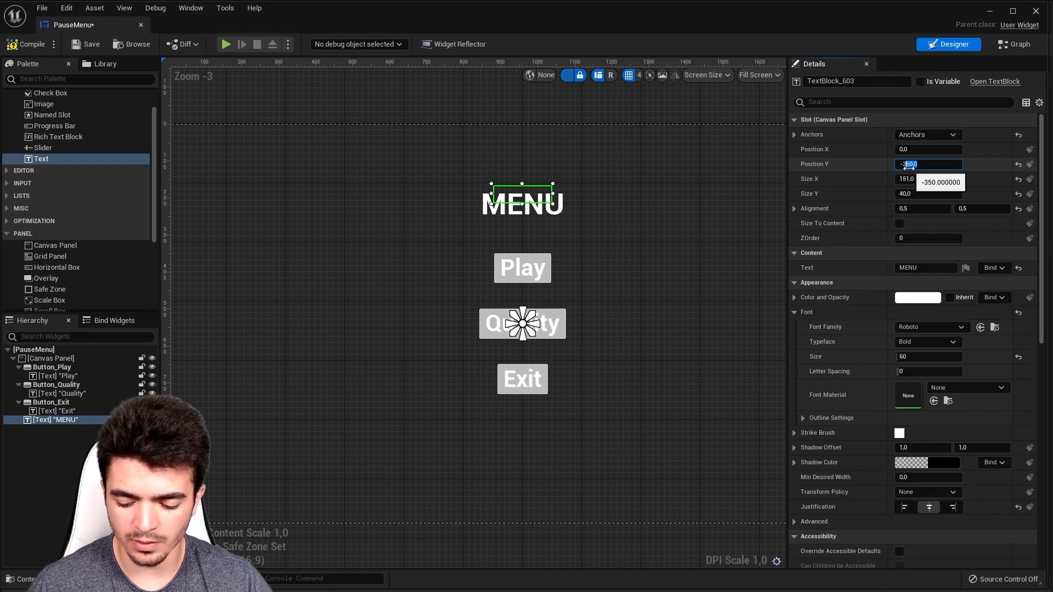
left_click(50, 359)
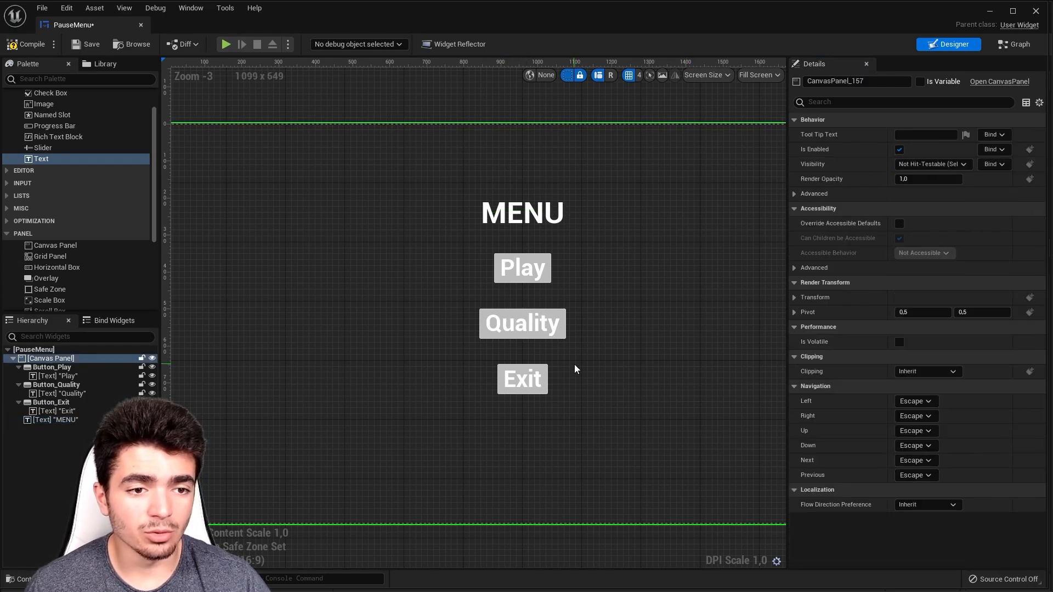
Inspect the layout of the MENU title and the Play, Quality and Exit buttons on the canvas.
scroll(575, 369, "up", 1)
right_click_drag(620, 324, 631, 333)
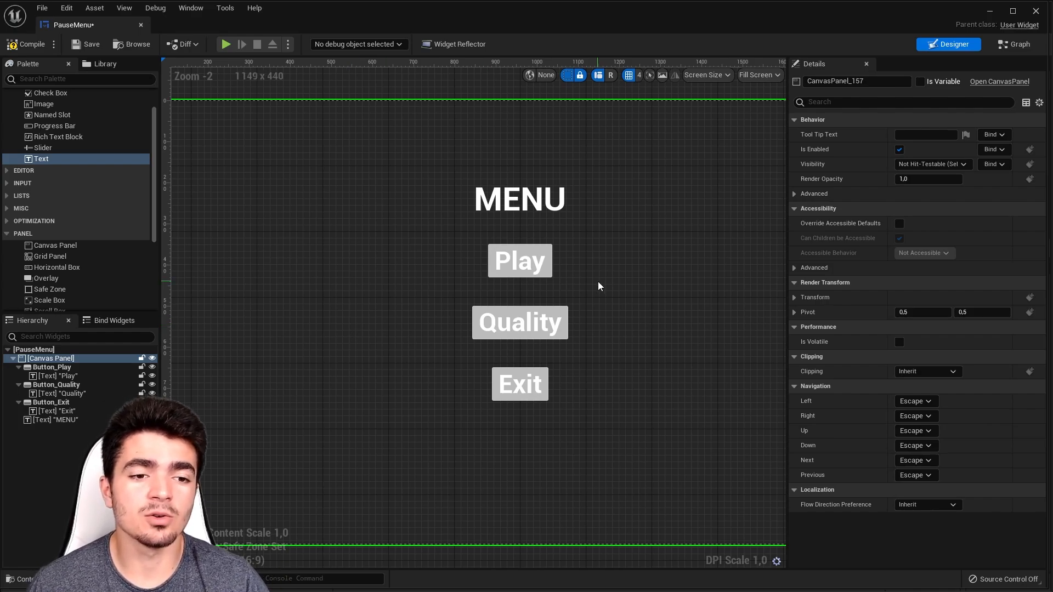
right_click_drag(595, 279, 592, 273)
scroll(592, 276, "up", 1)
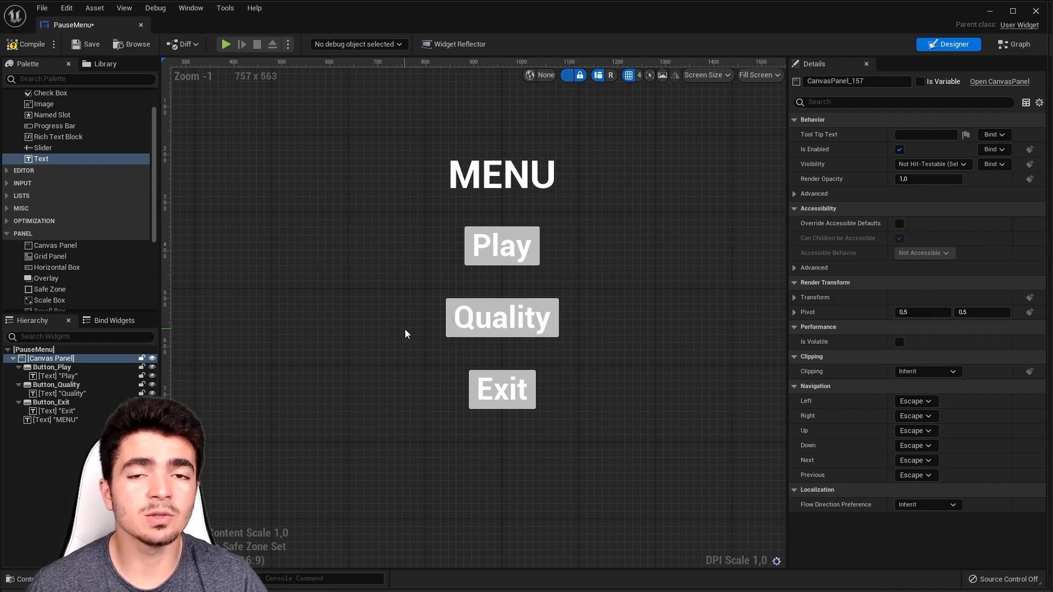
left_click(453, 314)
left_click(617, 287)
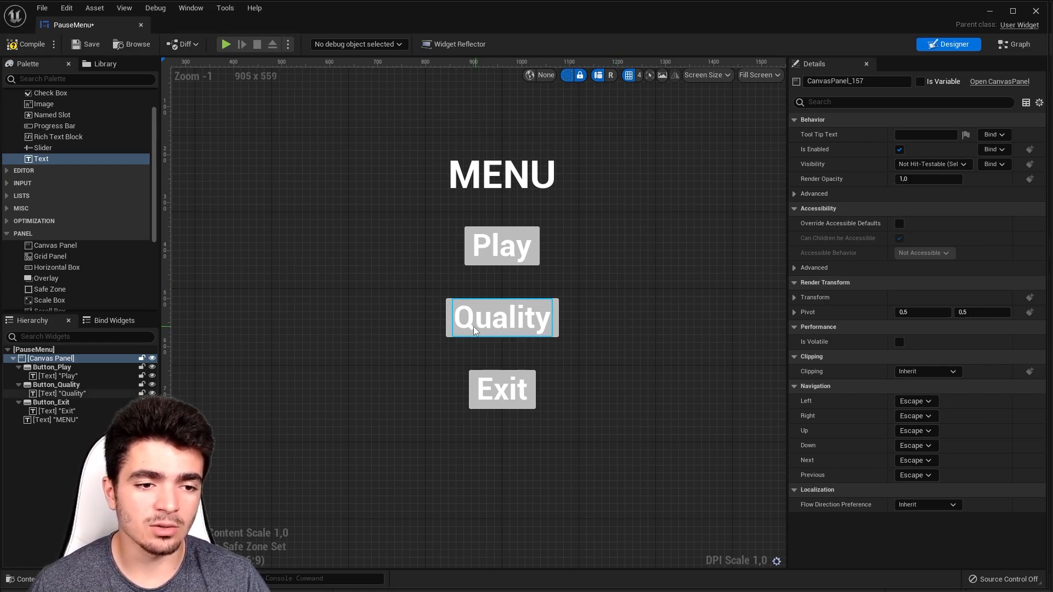
left_click(492, 303)
left_click(712, 329)
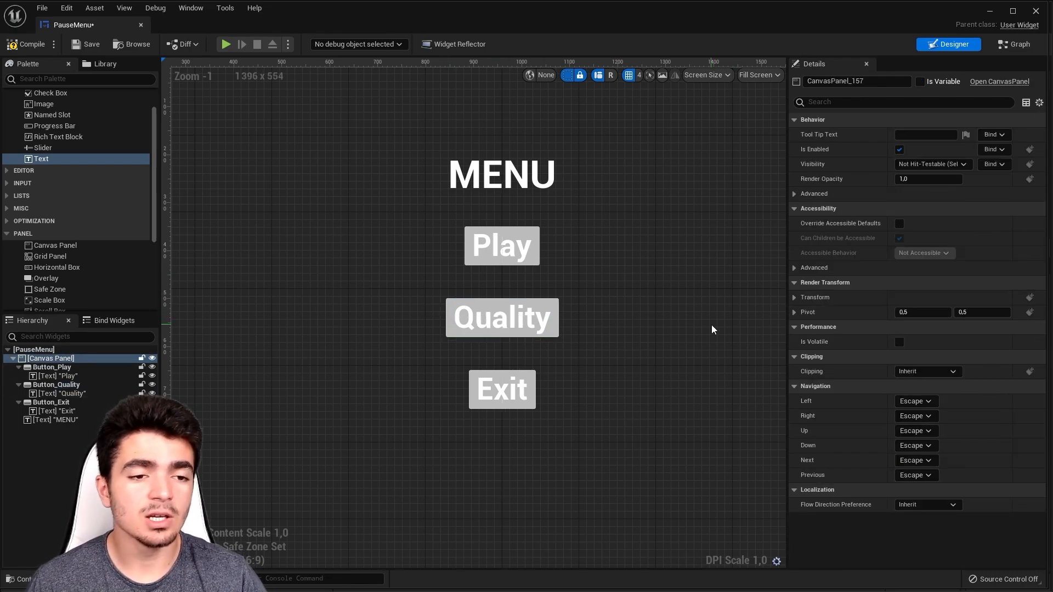
scroll(712, 329, "down", 1)
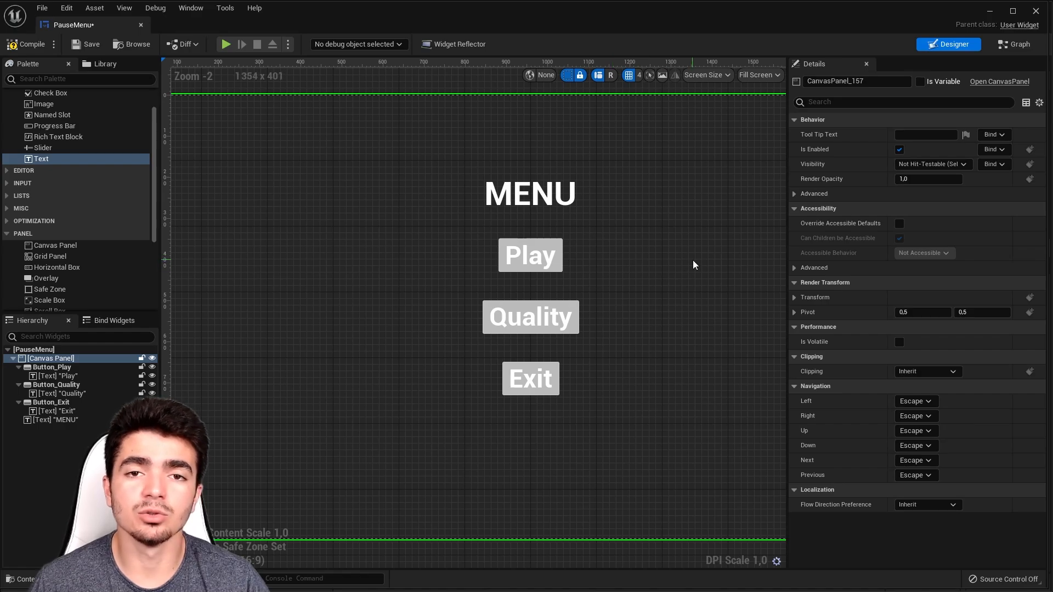
right_click_drag(685, 256, 676, 259)
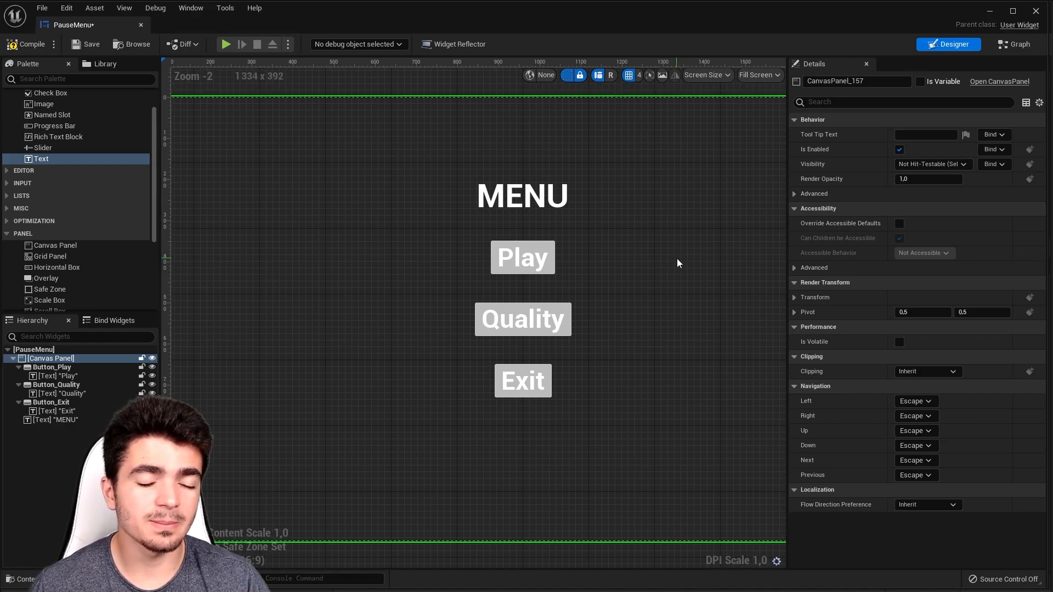
mouse_move(576, 311)
right_mouse_down()
mouse_move(573, 297)
mouse_move(557, 306)
right_mouse_up()
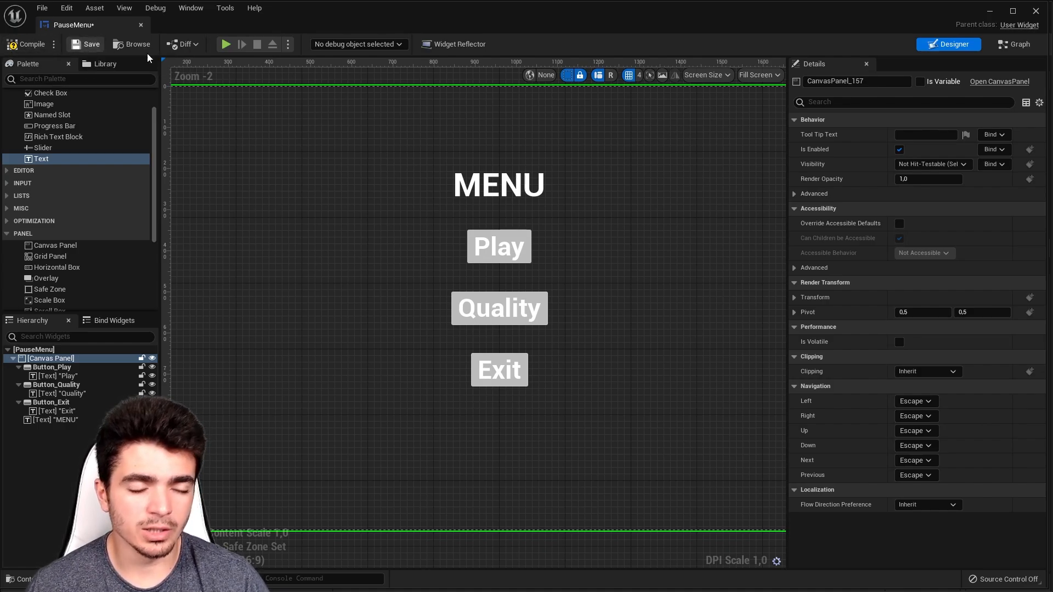
scroll(567, 228, "down", 1)
scroll(580, 230, "up", 1)
right_click_drag(581, 229, 610, 236)
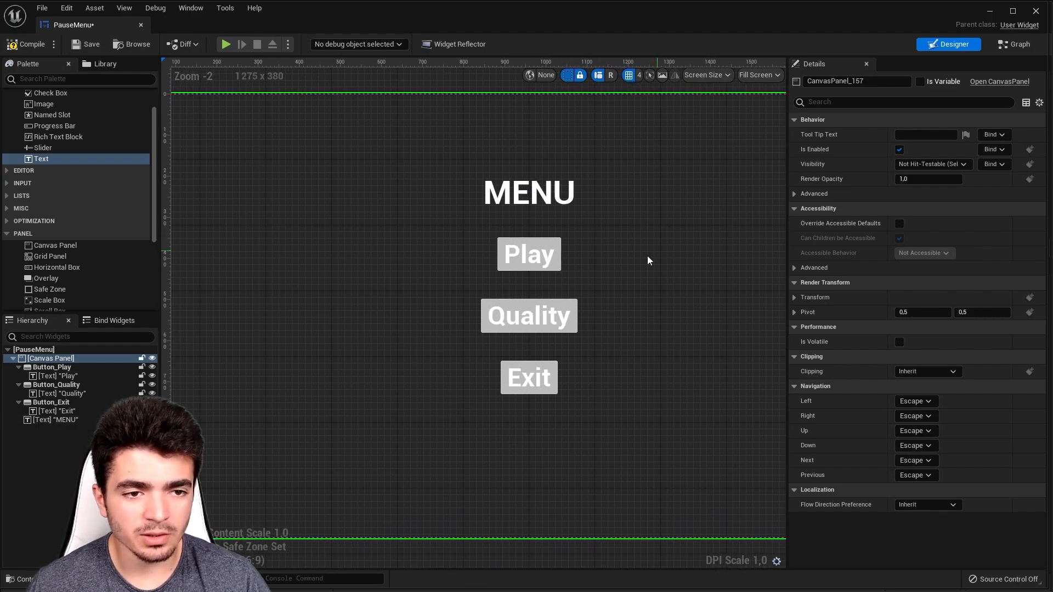
Look at the PauseMenu event graph and the output log, and return to the widget layout.
left_click(1014, 45)
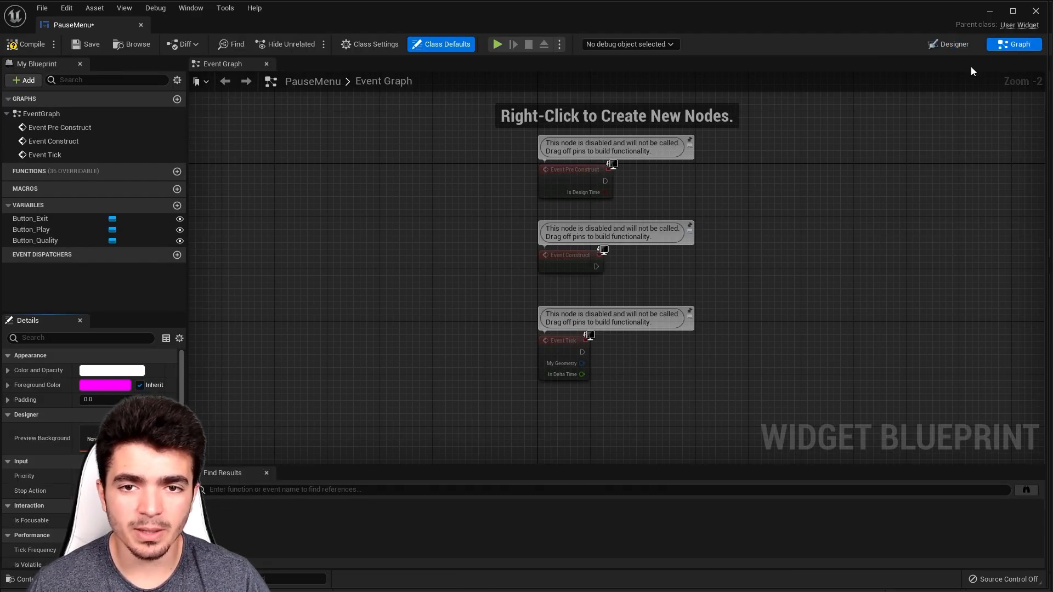
left_click(947, 45)
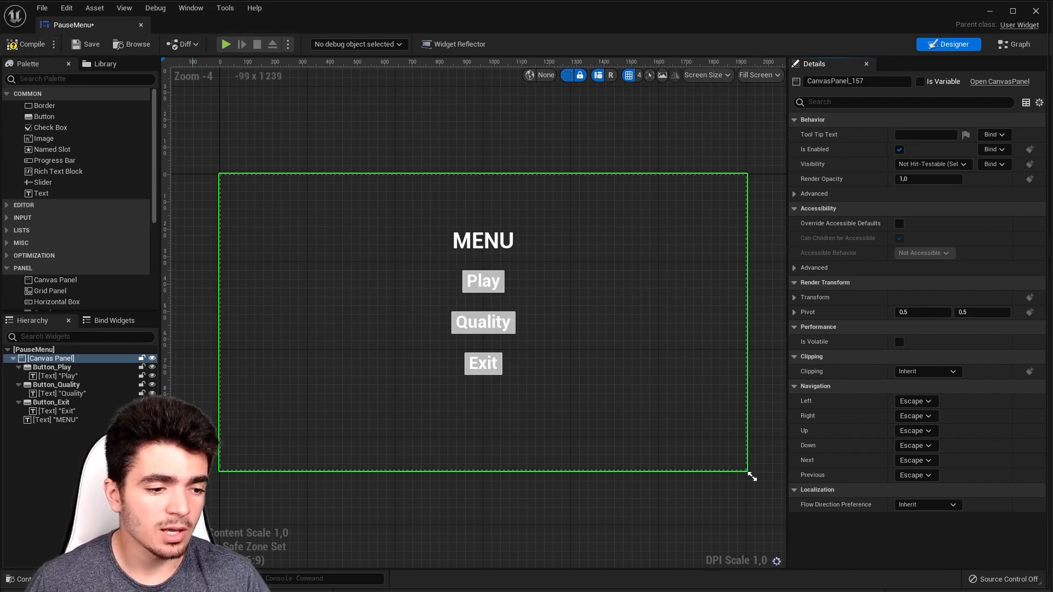
left_click(164, 579)
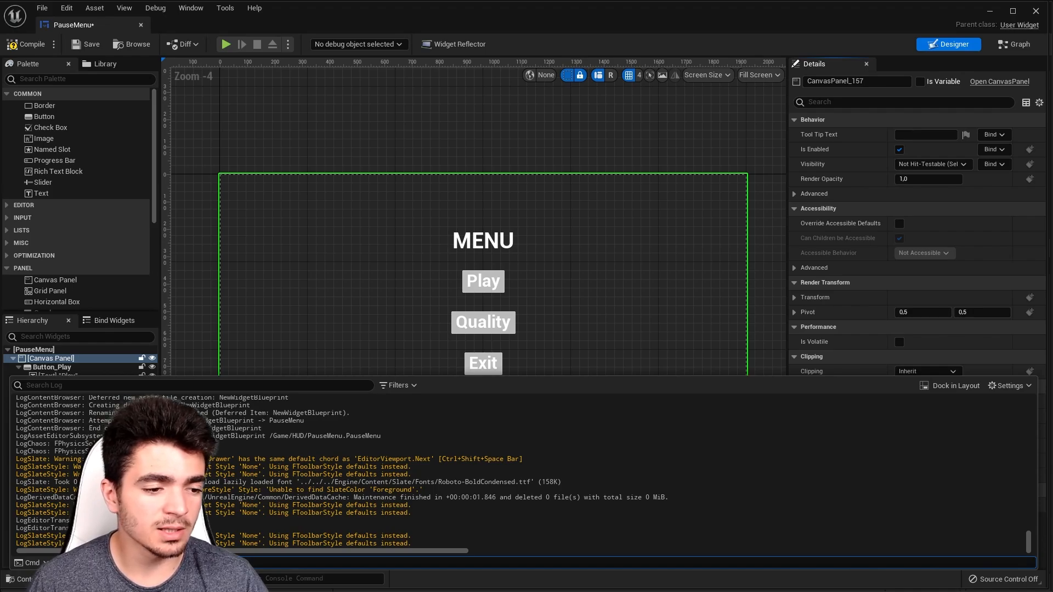
left_click(164, 579)
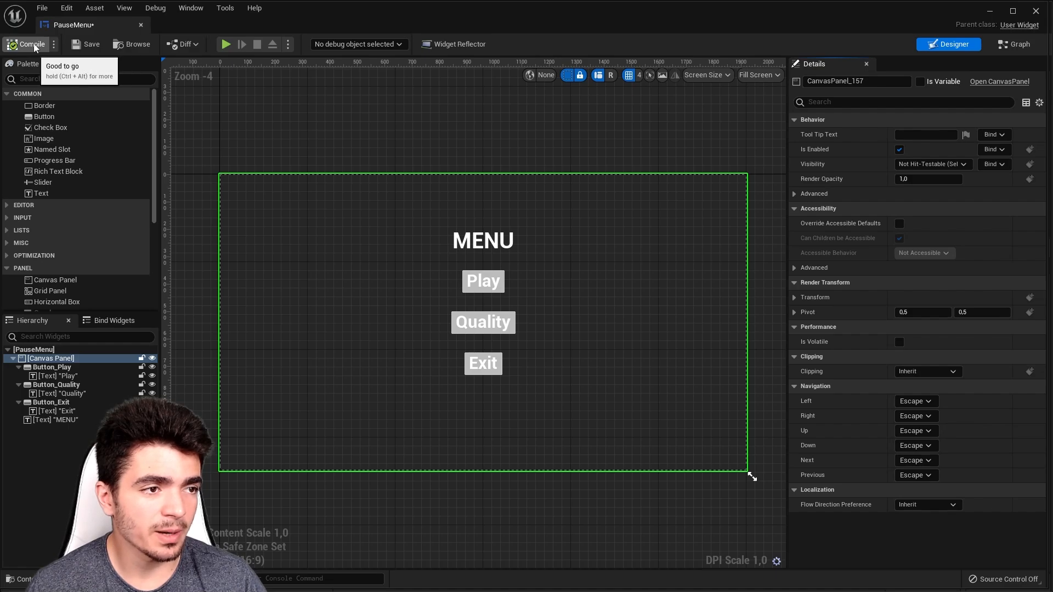
Compile and save the PauseMenu Widget Blueprint and close its editor.
left_click(28, 47)
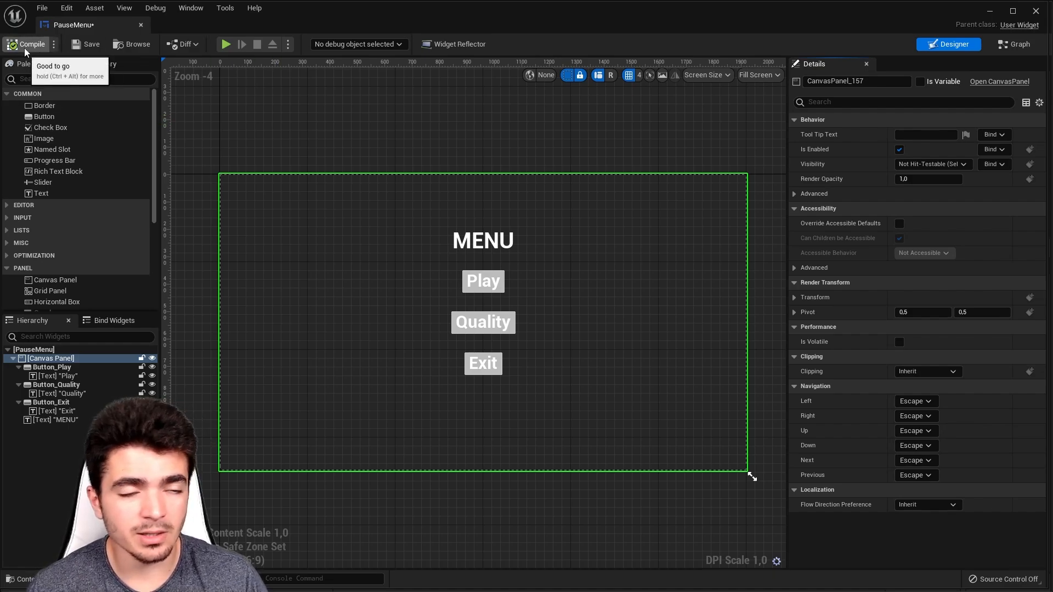
left_click(85, 44)
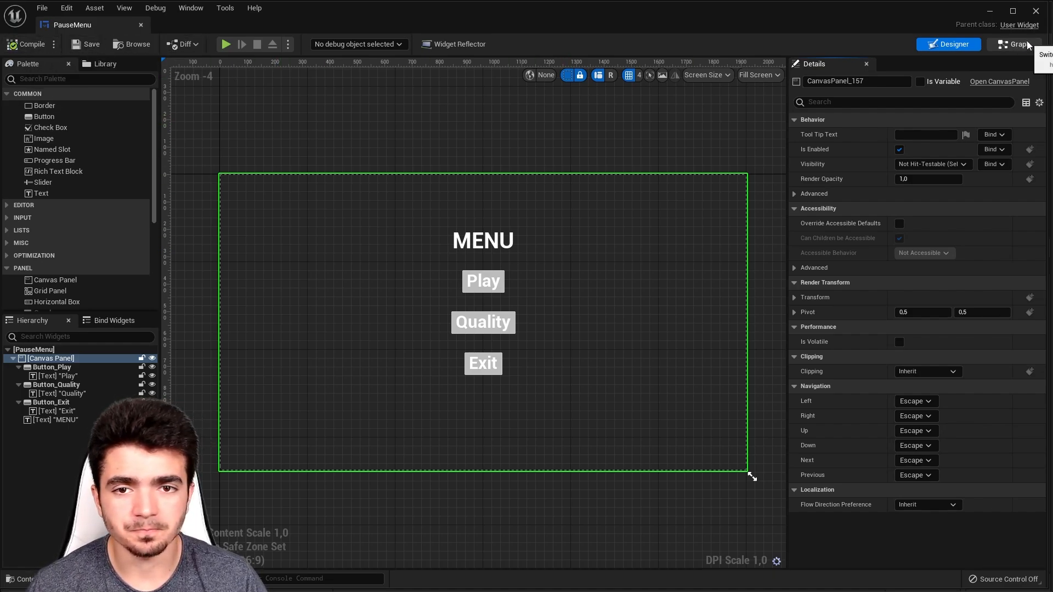
left_click(1036, 11)
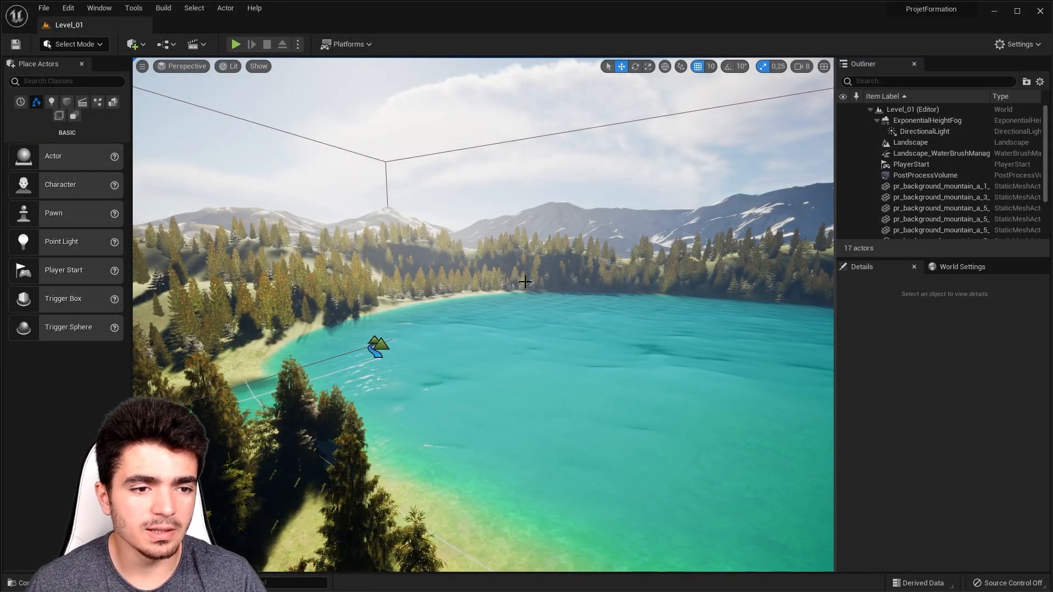
scroll(525, 283, "up", 2)
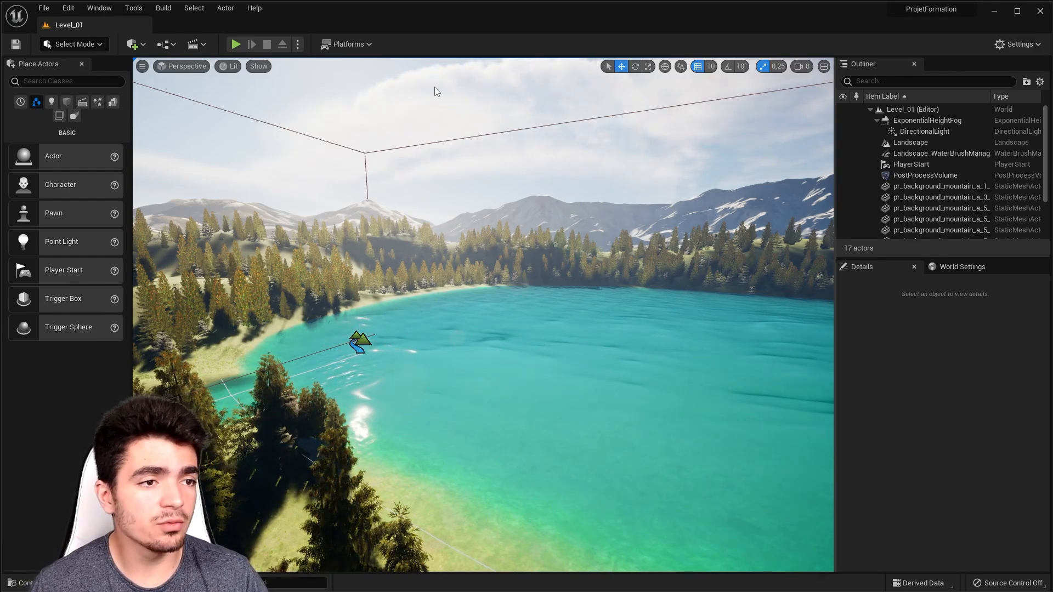
left_click(165, 44)
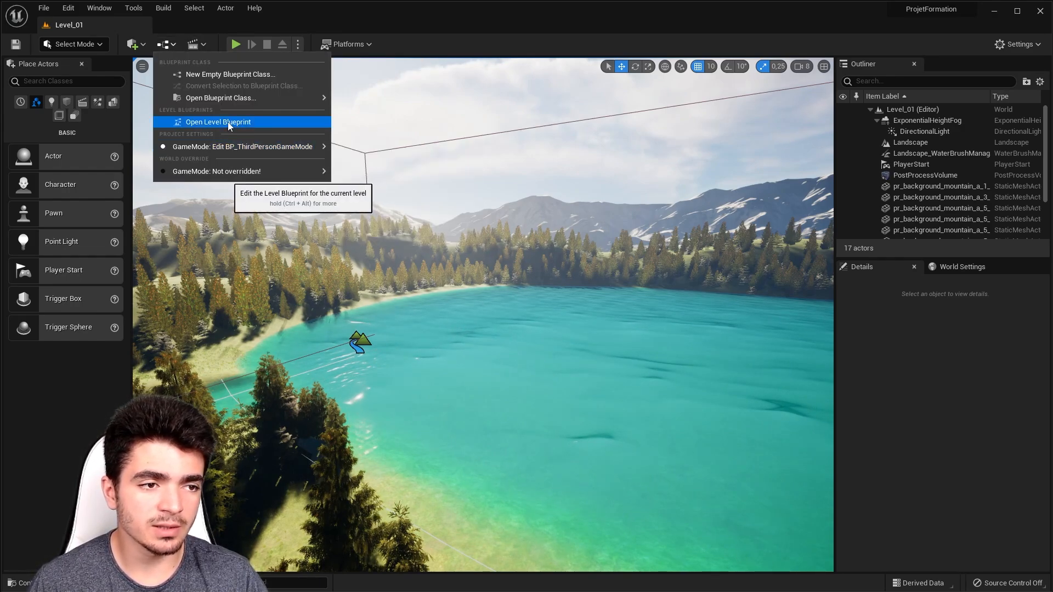
mouse_move(246, 147)
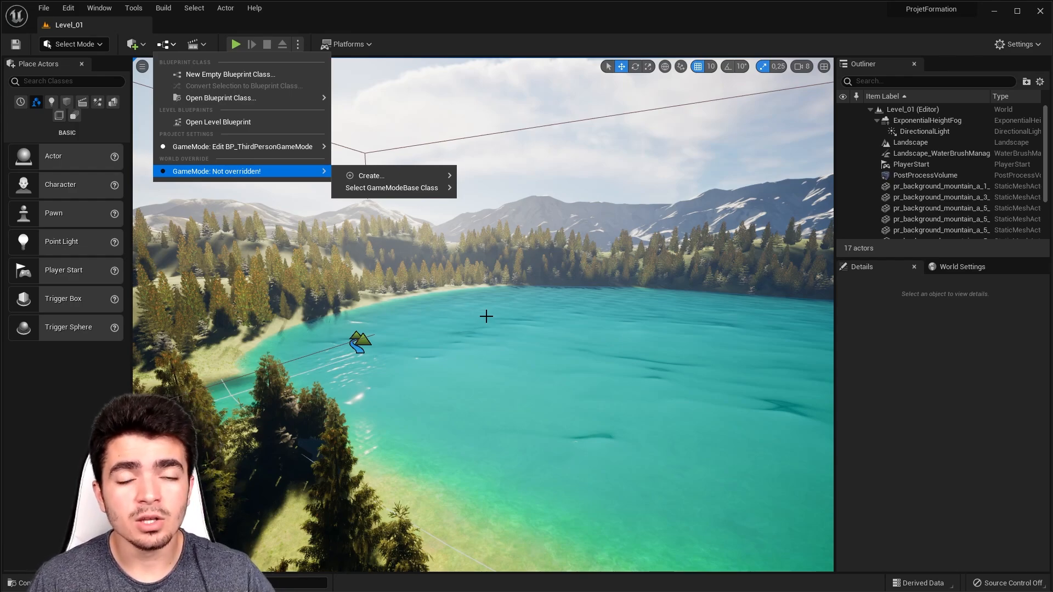
key("ctrl+space")
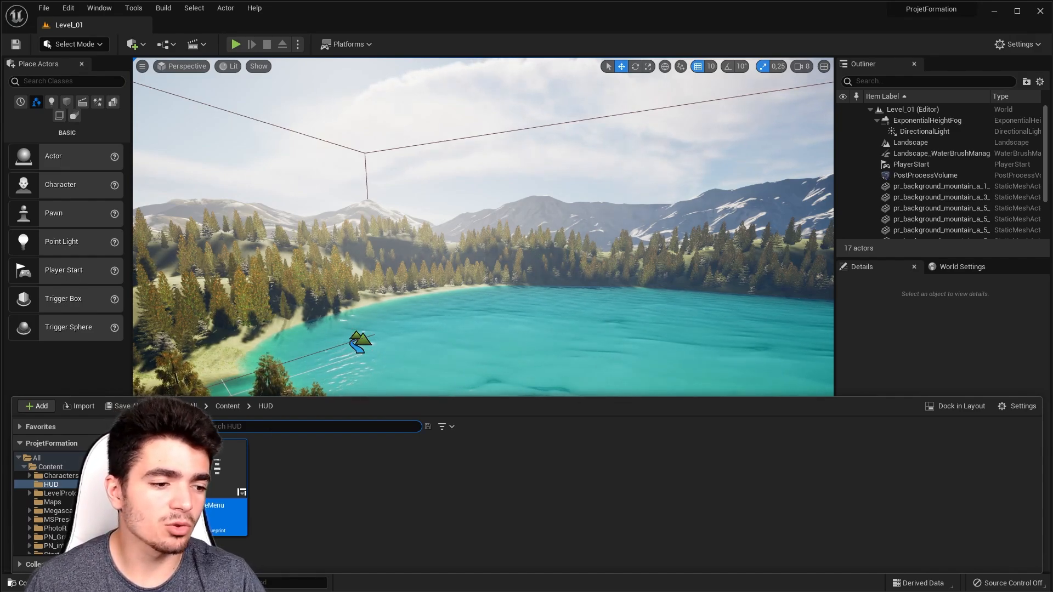
left_click(581, 354)
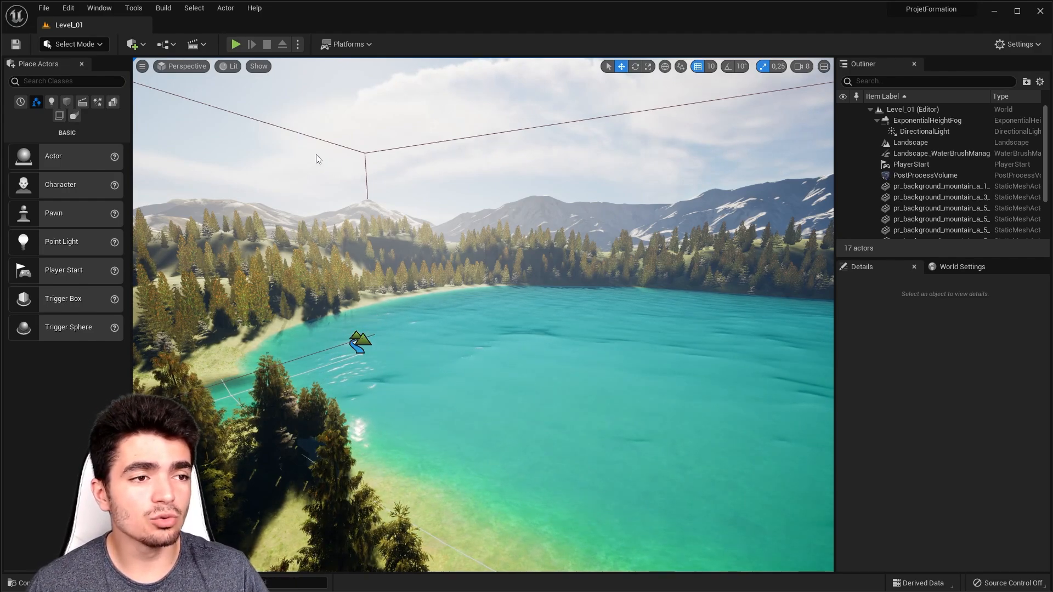
left_click(166, 43)
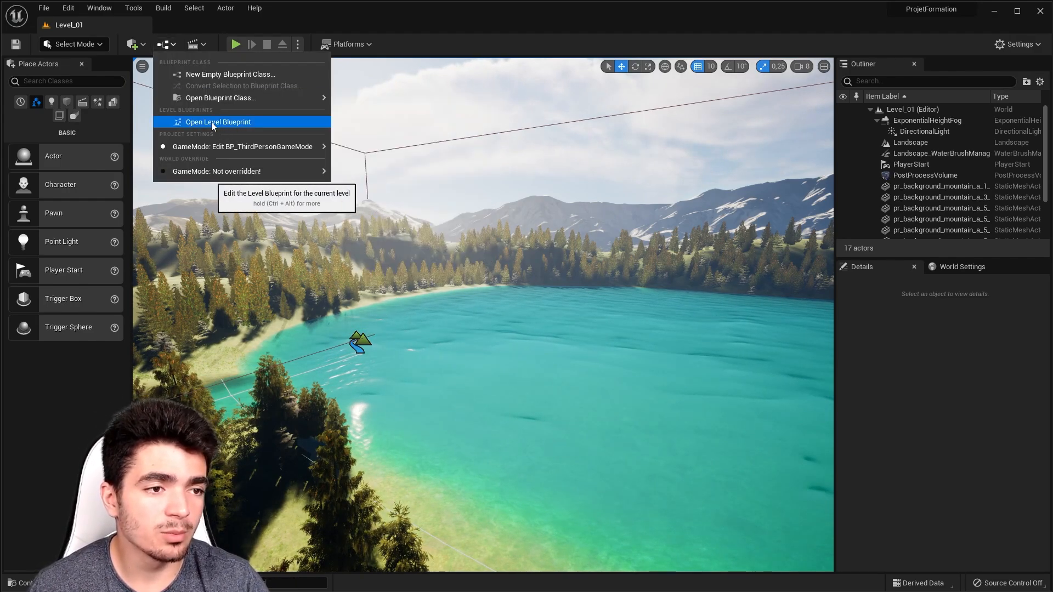
left_click(182, 47)
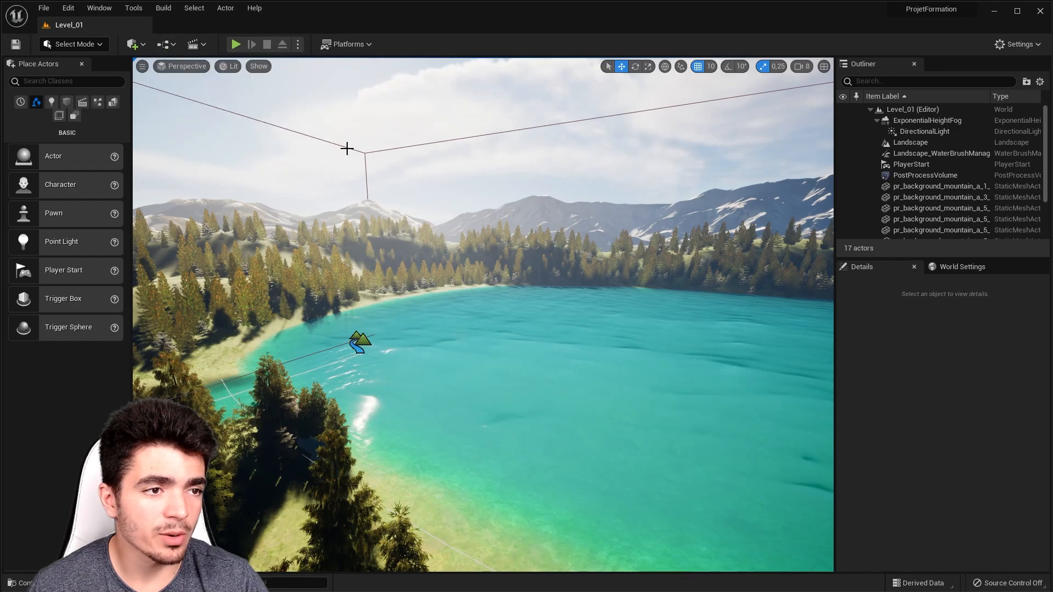
Open the Level Blueprint of Level_01 and enlarge its editor window to fill the screen.
left_click(166, 47)
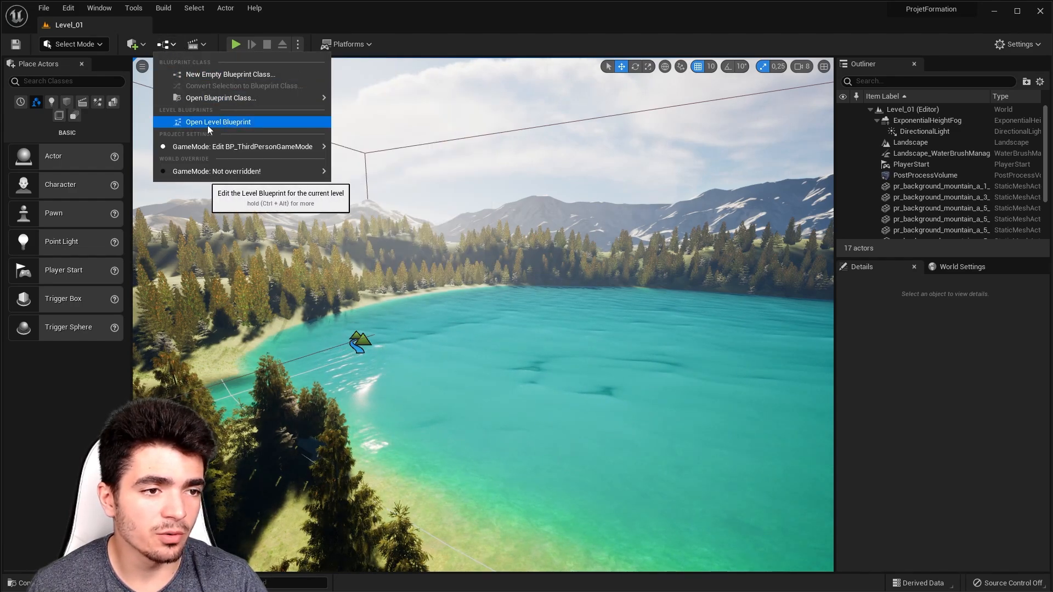
left_click(232, 124)
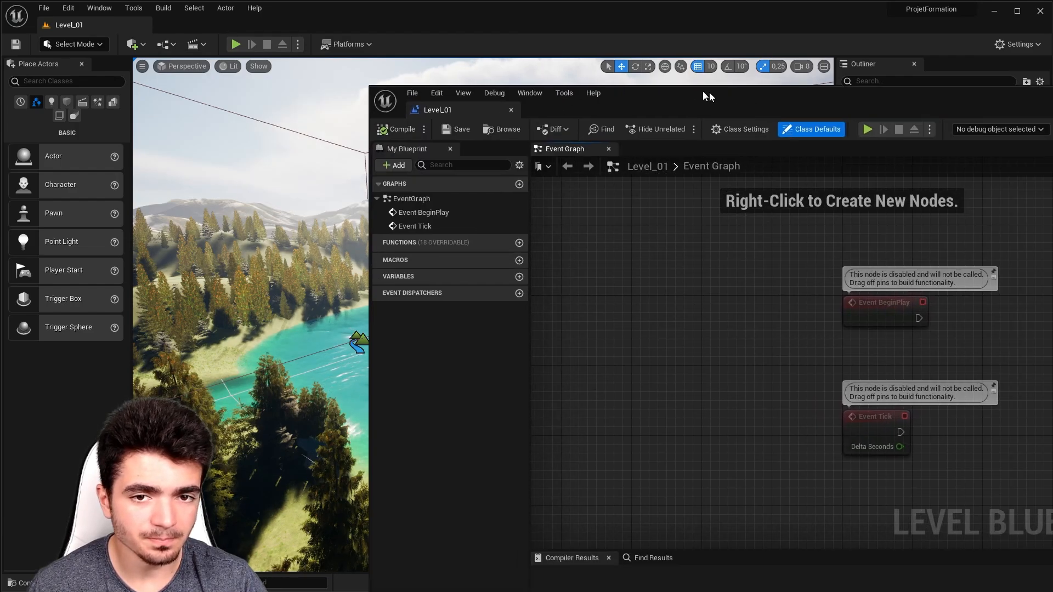
left_click_drag(709, 93, 344, 9)
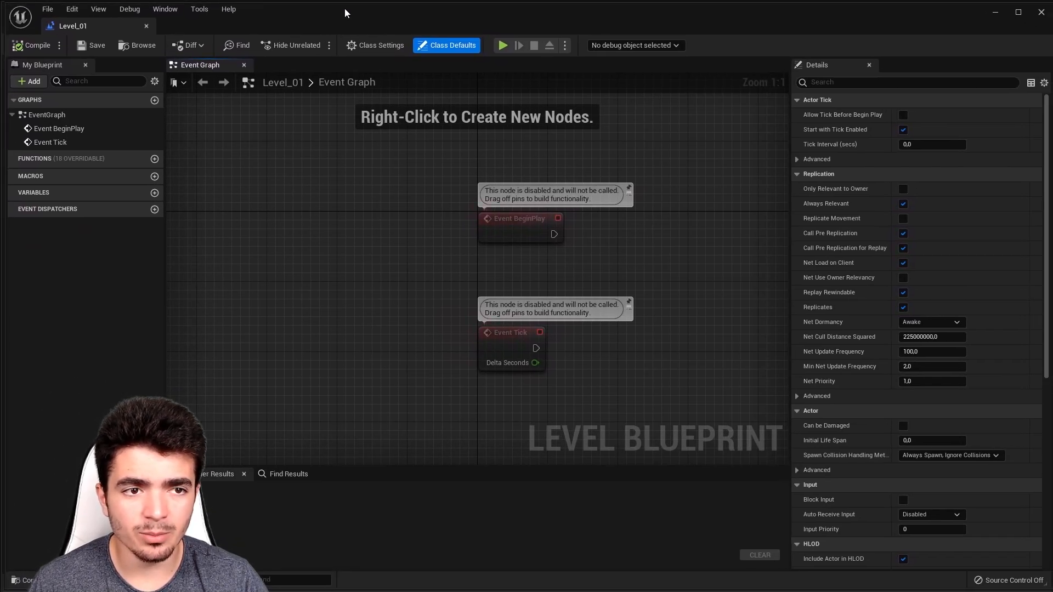
left_click_drag(1051, 588, 1050, 591)
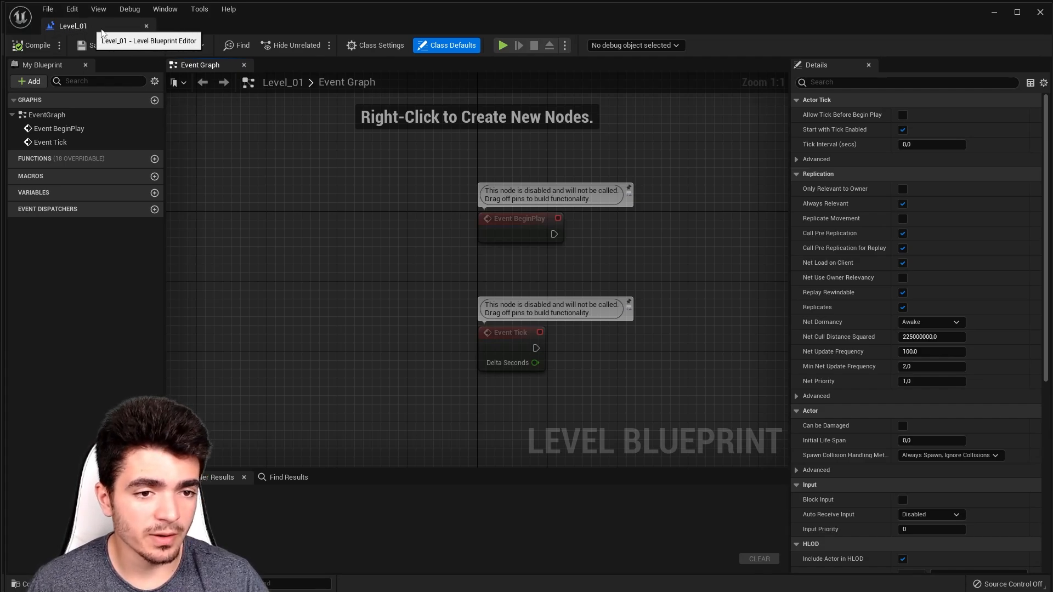
Examine the default event nodes in the level's event graph and the actions available from Event BeginPlay's execution pin.
scroll(415, 224, "down", 3)
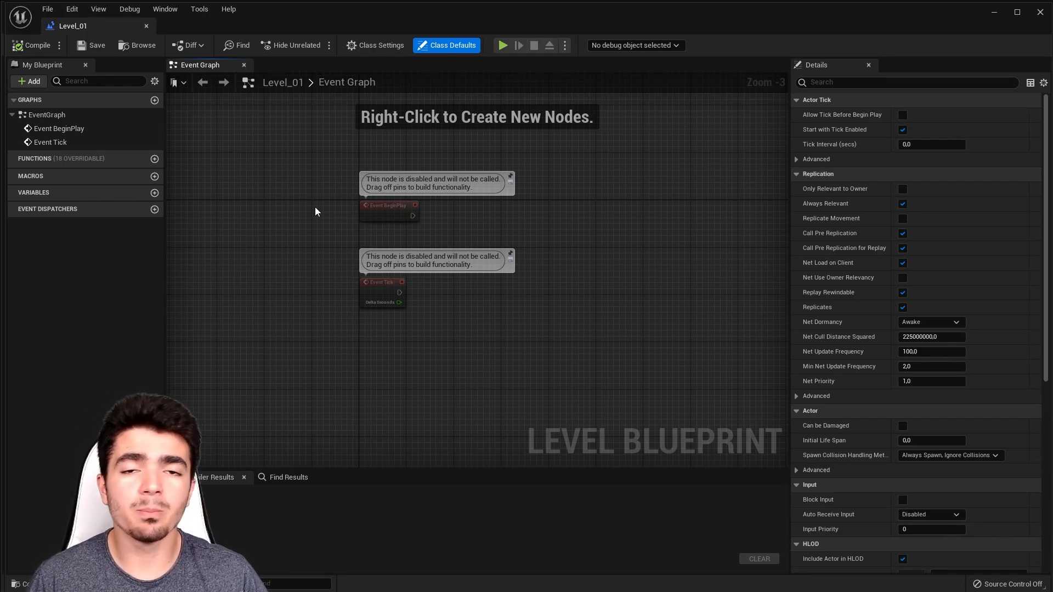
scroll(295, 201, "down", 5)
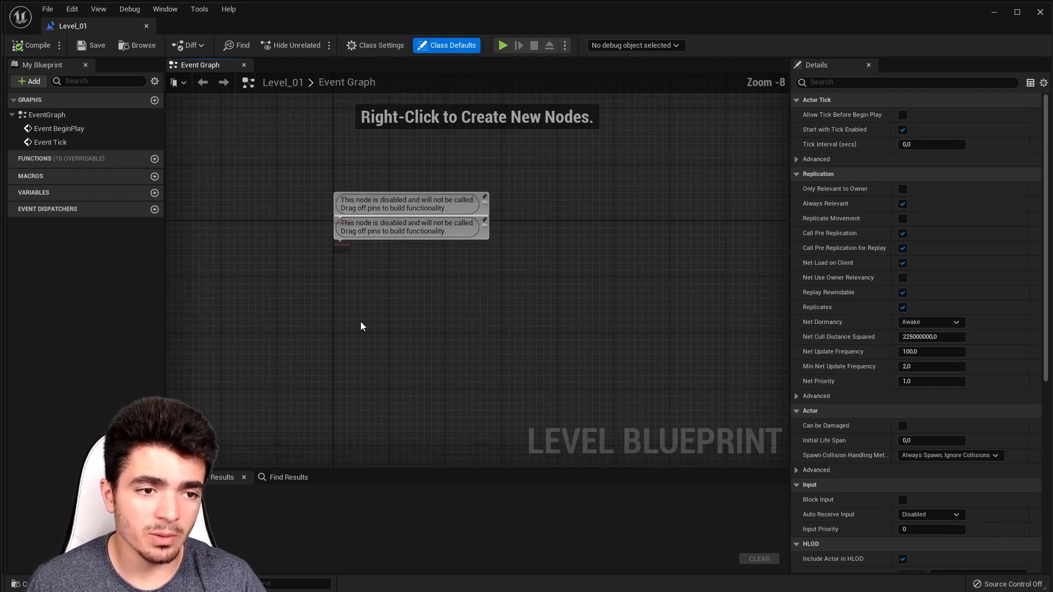
scroll(411, 208, "up", 4)
right_click_drag(366, 284, 588, 246)
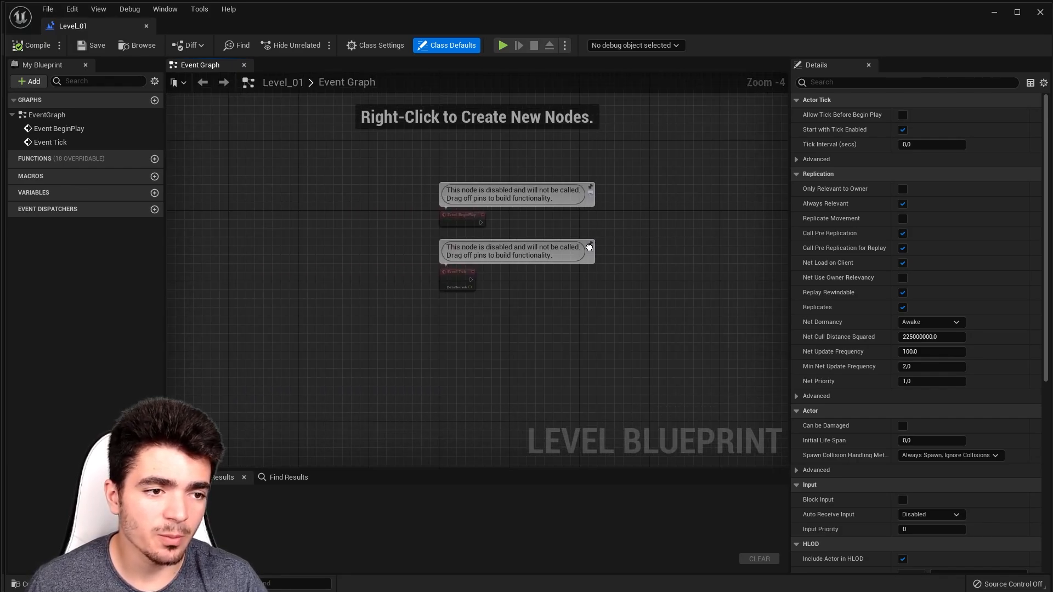
scroll(573, 246, "up", 3)
right_click_drag(488, 217, 527, 232)
scroll(594, 246, "up", 1)
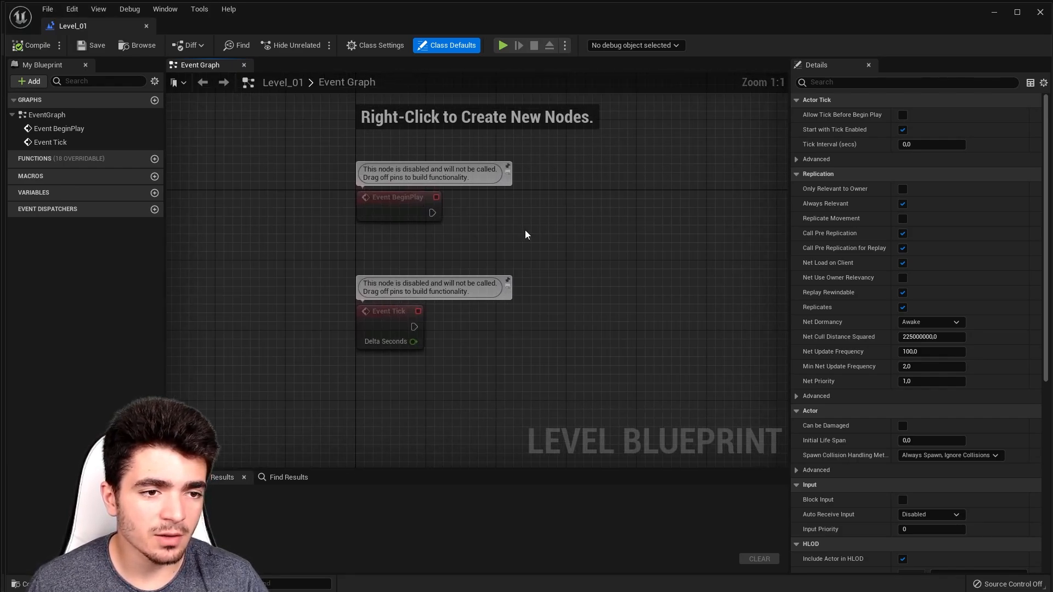
left_click(380, 204)
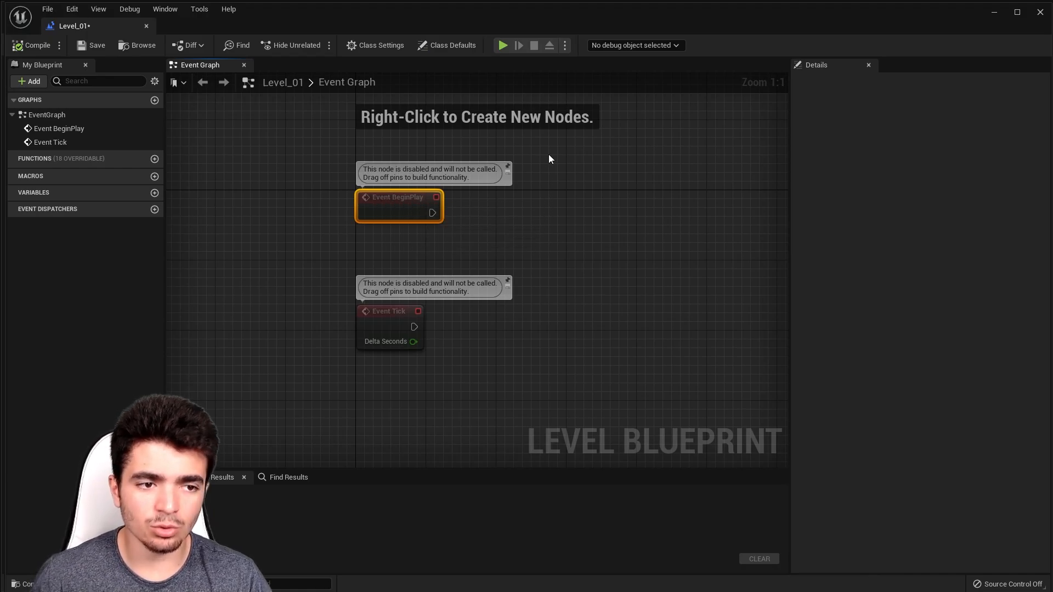
left_click_drag(432, 213, 548, 208)
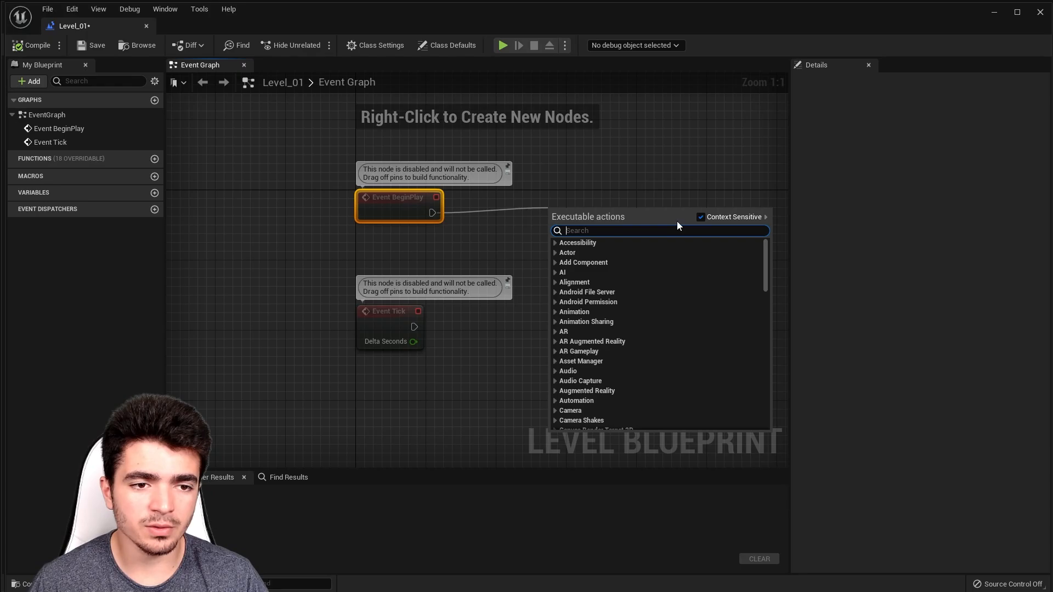
left_click(673, 183)
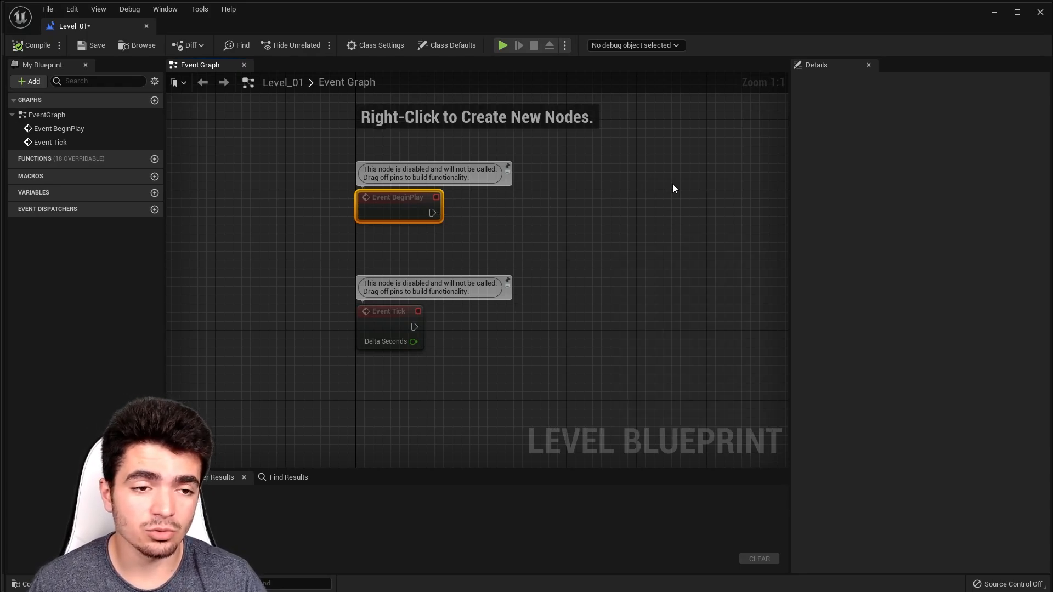
Delete the Event Tick node from the Level Blueprint's event graph.
left_click(376, 313)
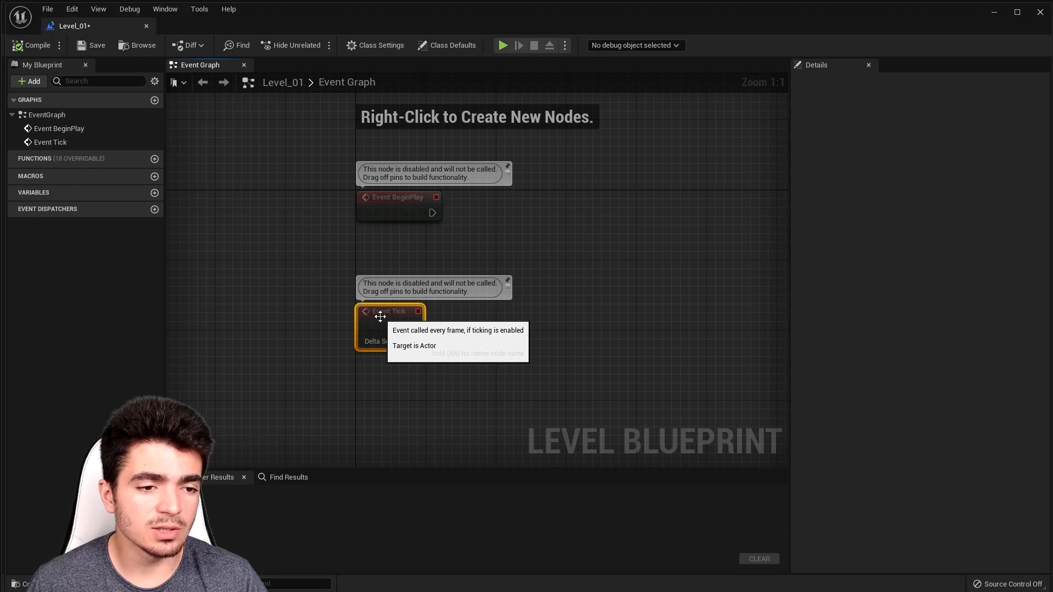
left_click(254, 263)
left_click_drag(266, 250, 534, 357)
left_click_drag(299, 258, 587, 385)
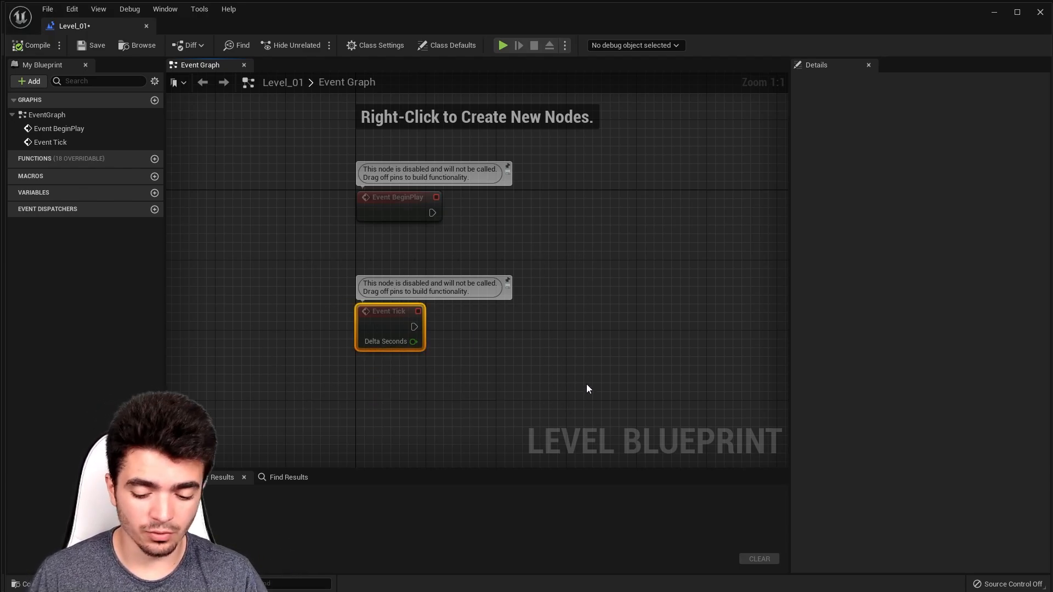
key("Delete")
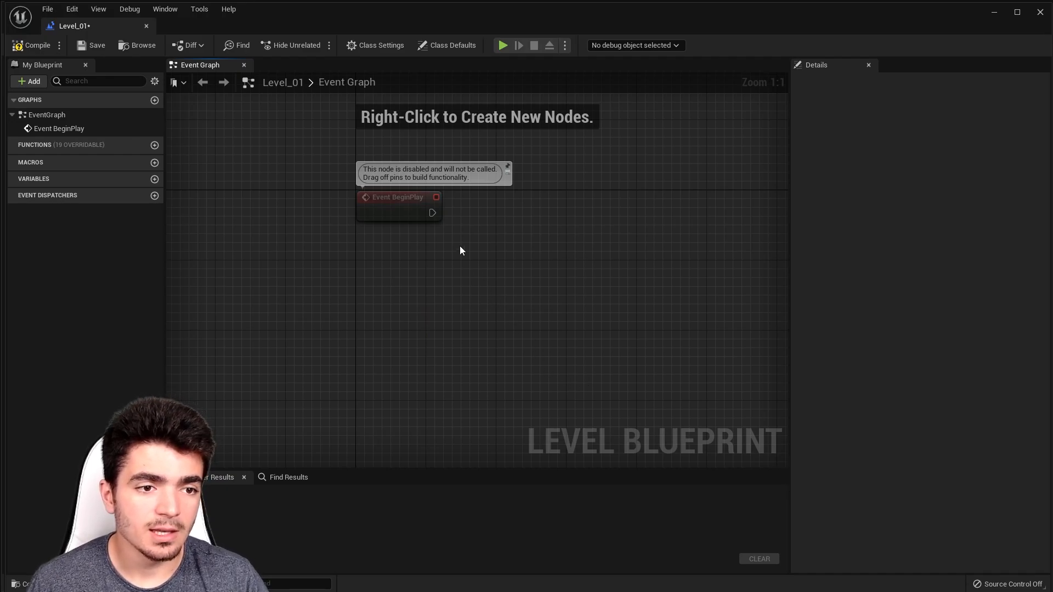
Add an Escape keyboard event to the event graph and place it directly below Event BeginPlay.
left_click(381, 207)
right_click_drag(478, 246, 396, 223)
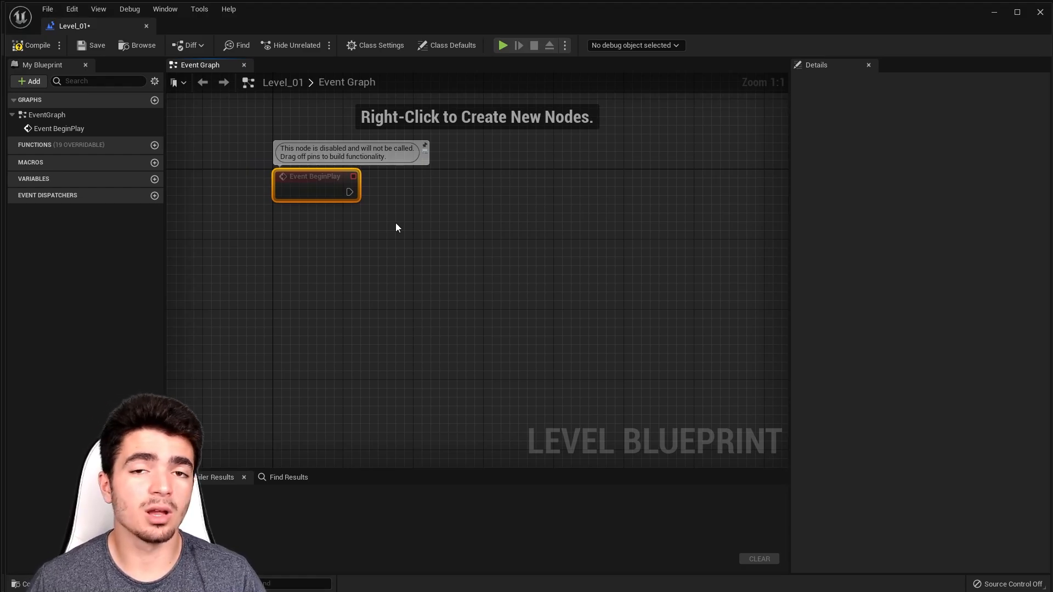
right_click(316, 277)
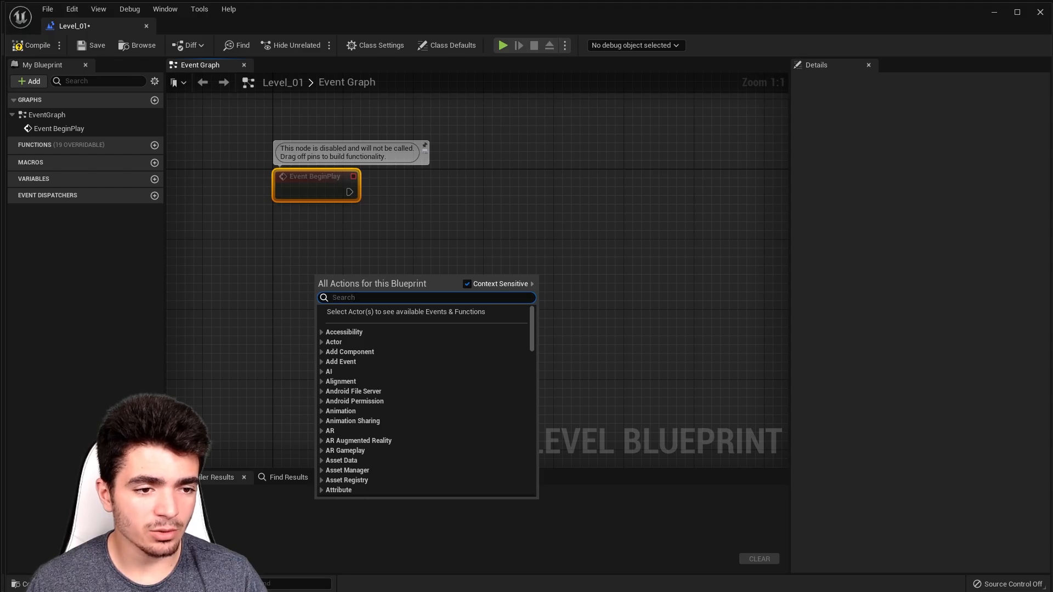
type("esc")
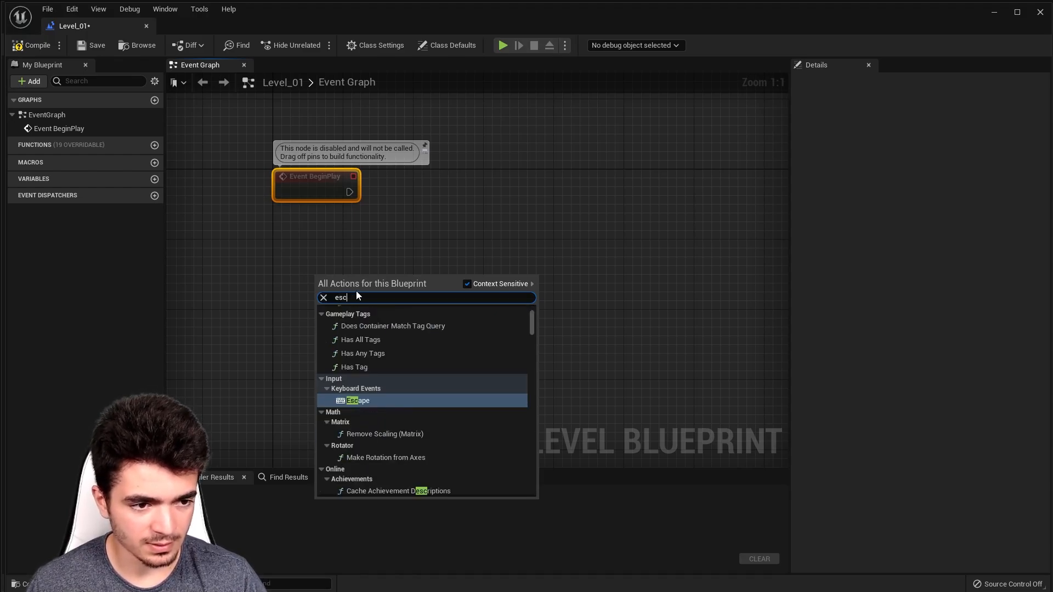
left_click(366, 401)
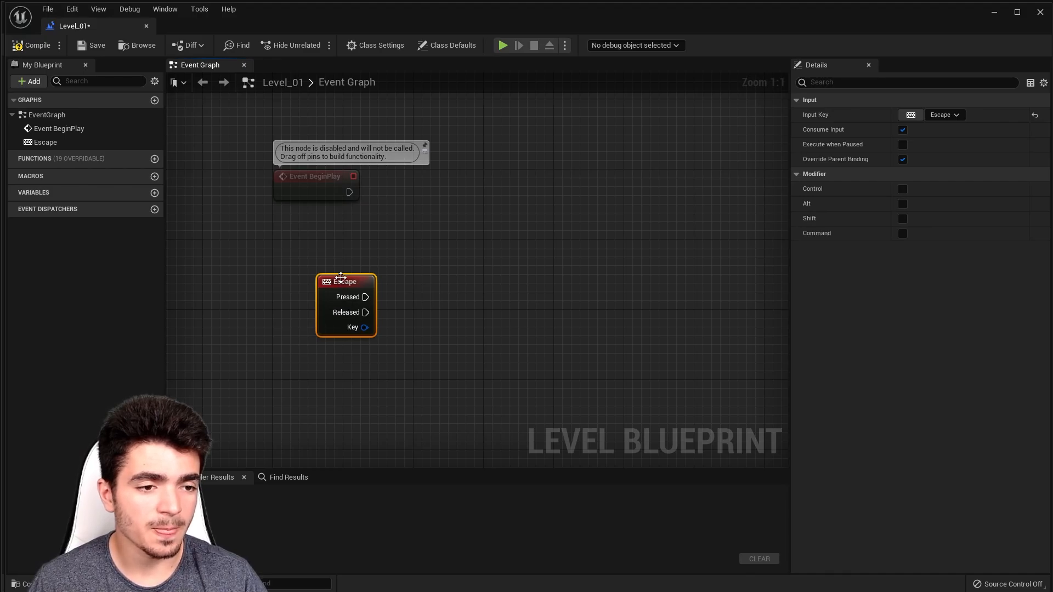
left_click_drag(343, 279, 301, 244)
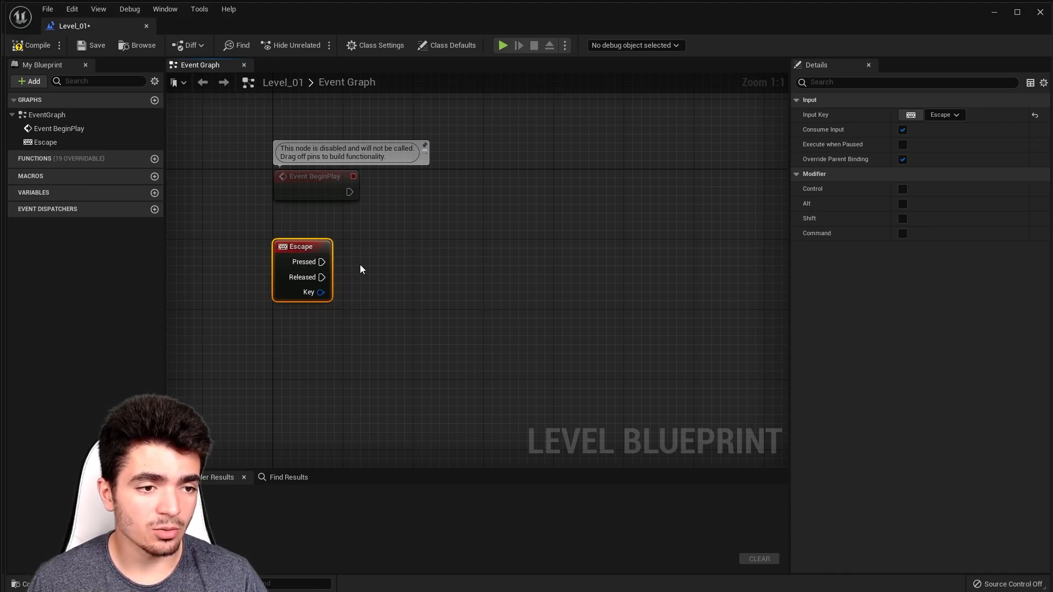
right_click_drag(360, 264, 340, 299)
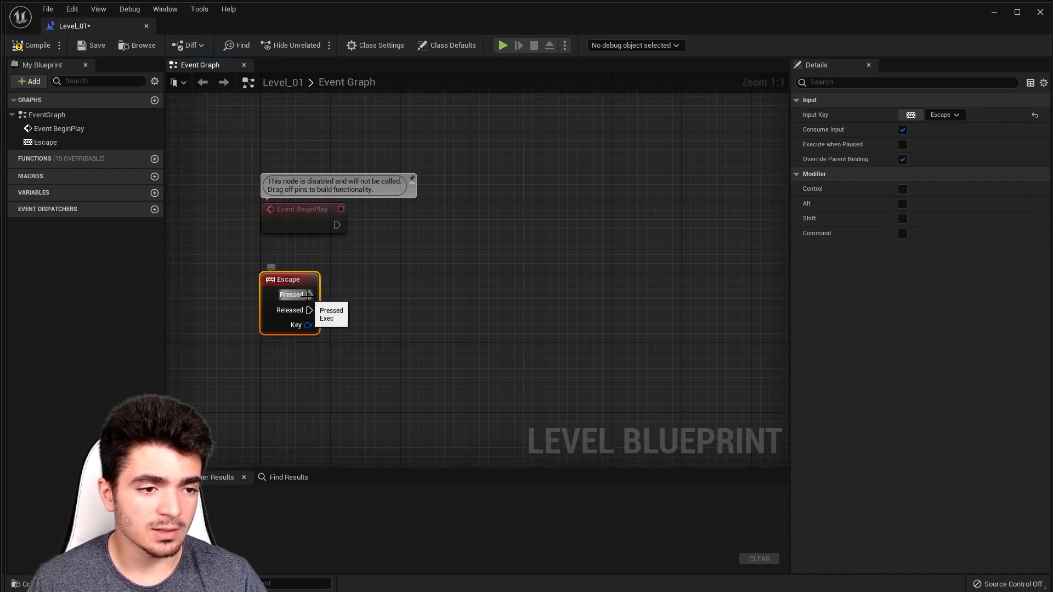
left_click_drag(309, 295, 387, 296)
left_click(338, 309)
left_click_drag(309, 310, 436, 315)
left_click(357, 344)
left_click_drag(309, 295, 445, 329)
left_click(298, 311)
left_click(285, 262)
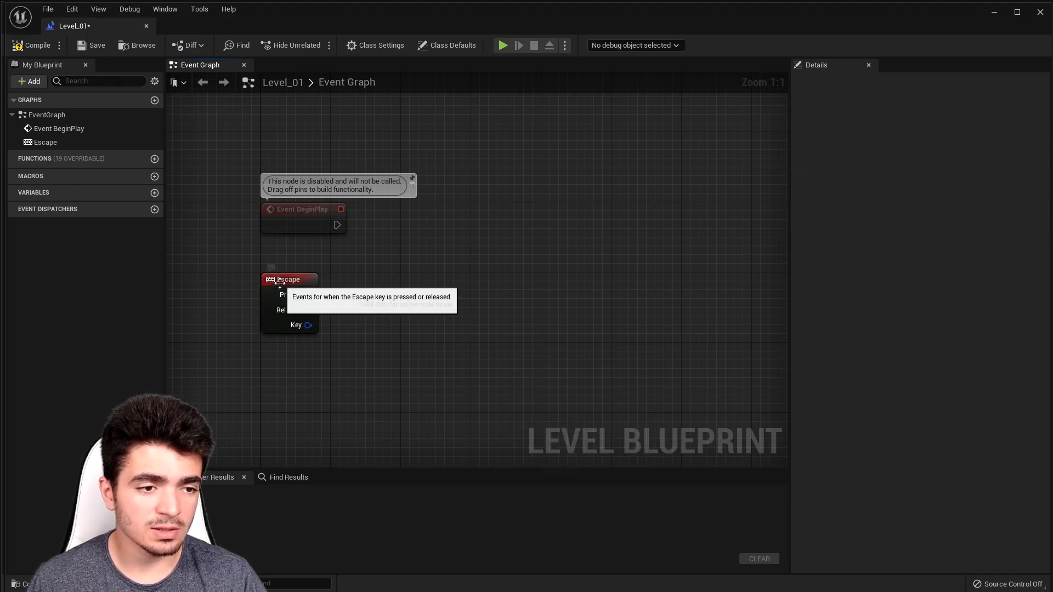
Enable Execute when Paused for the Escape keyboard event.
left_click(280, 281)
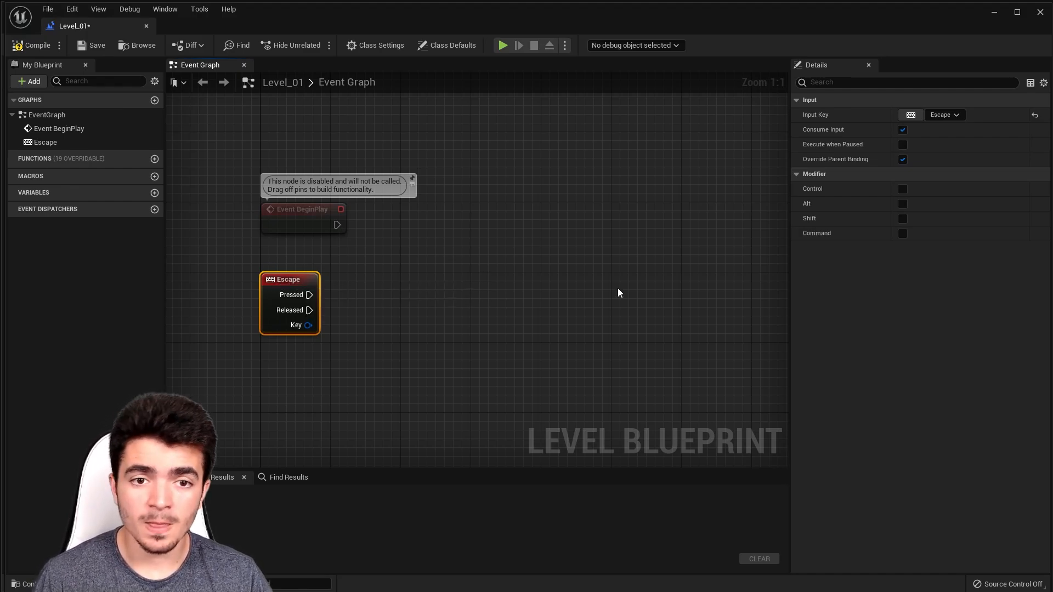
left_click(902, 144)
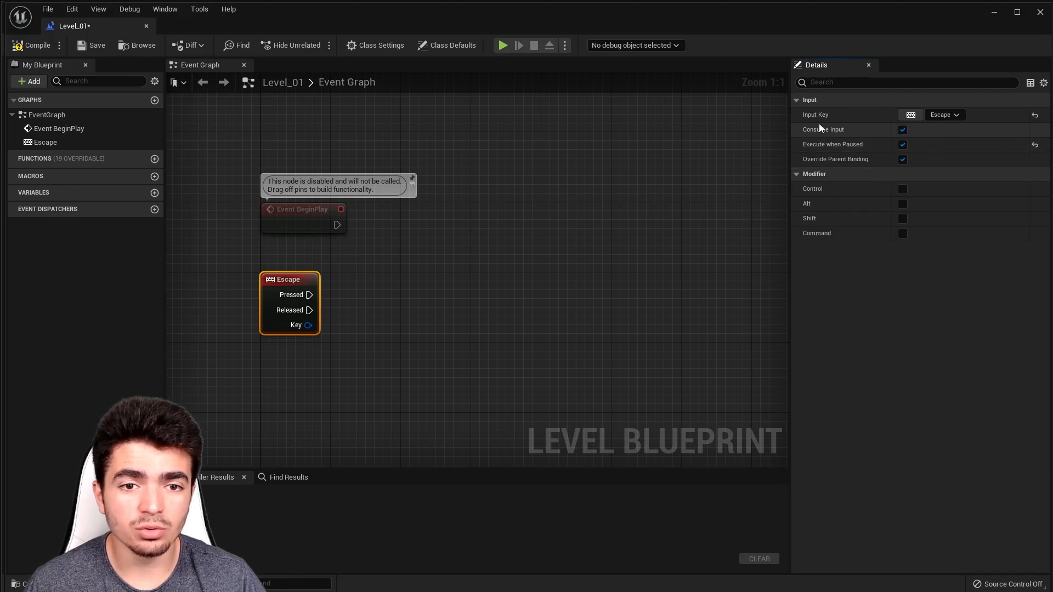
Look through the Gamepad, Keyboard and Mouse categories of keys available as the Escape event's Input Key.
left_click(960, 117)
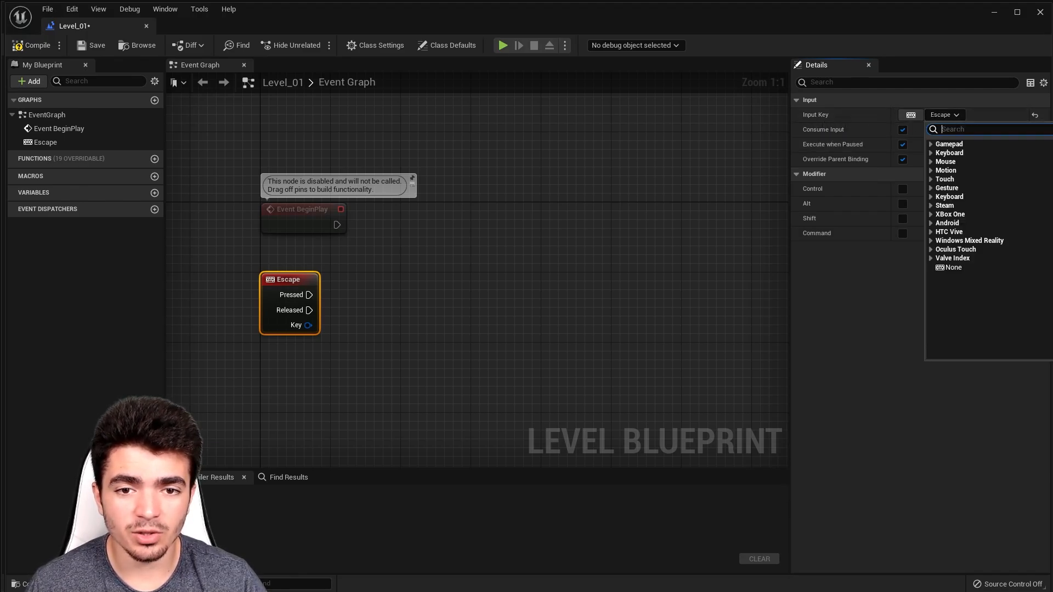
left_click(931, 146)
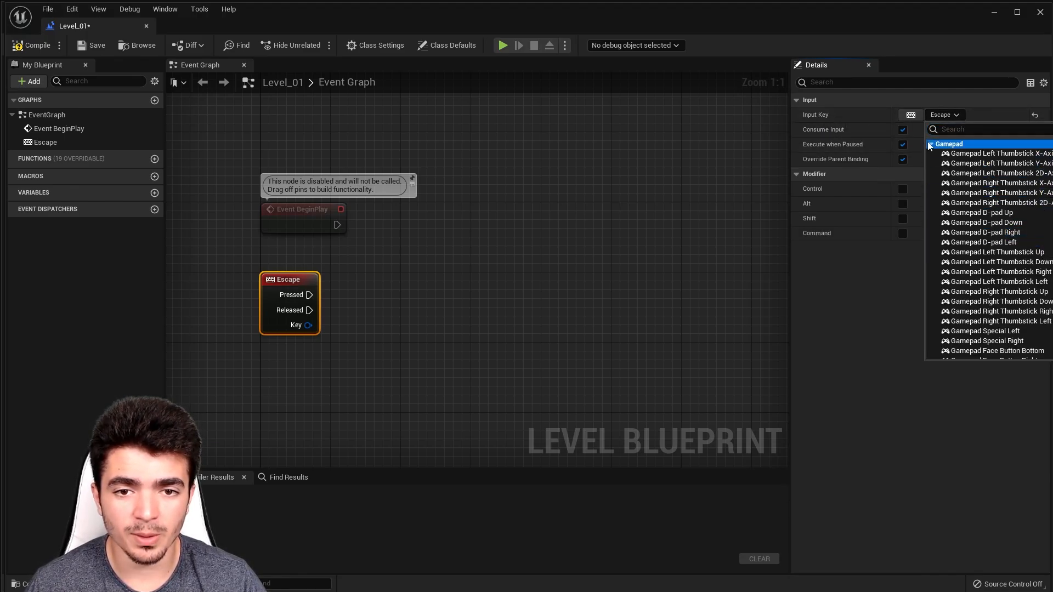
left_click(930, 144)
left_click(930, 153)
left_click(981, 153)
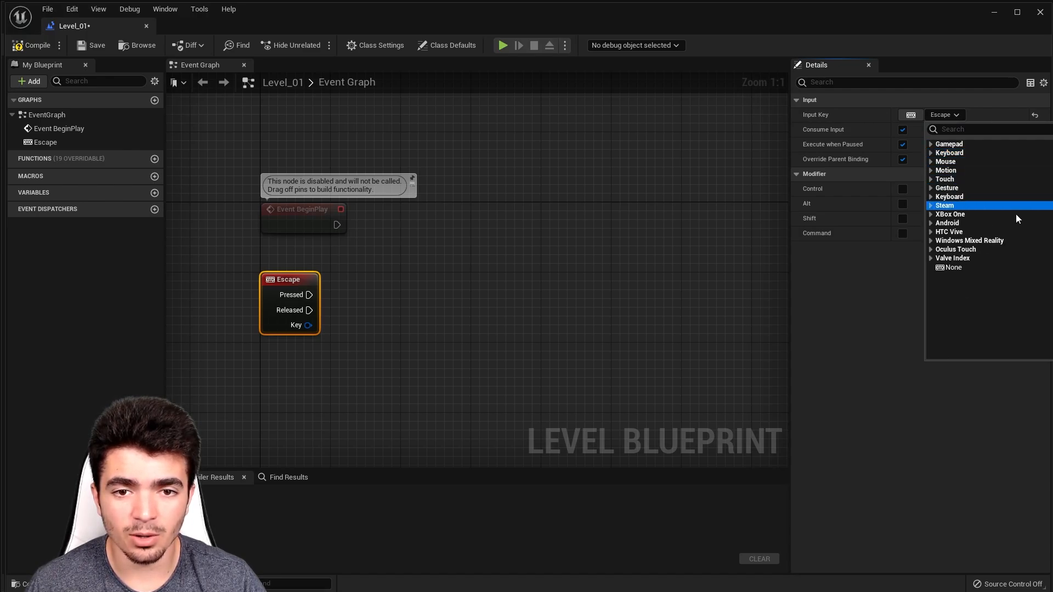
left_click(981, 162)
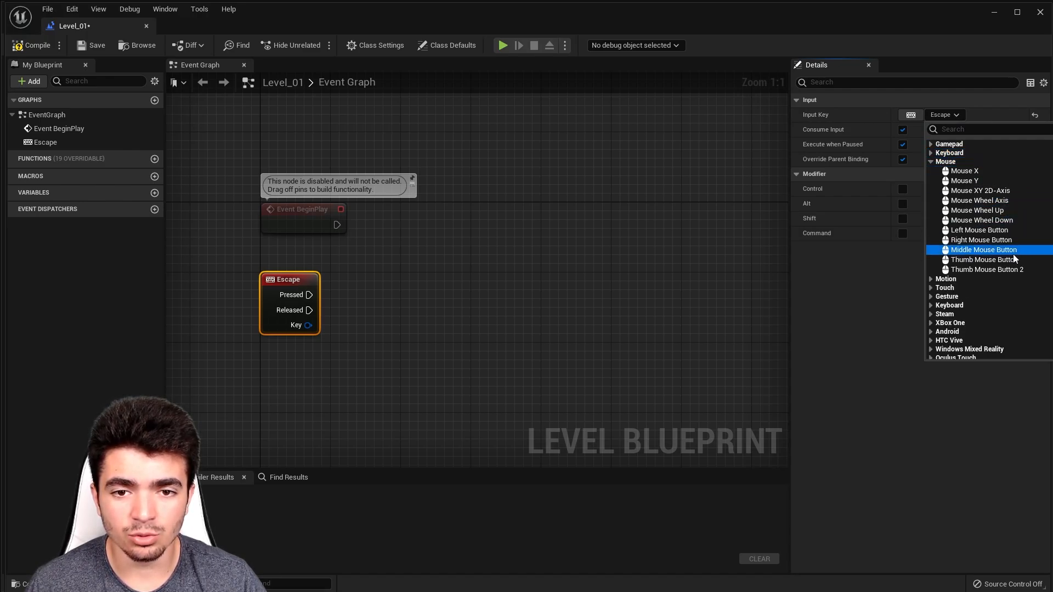
left_click(930, 161)
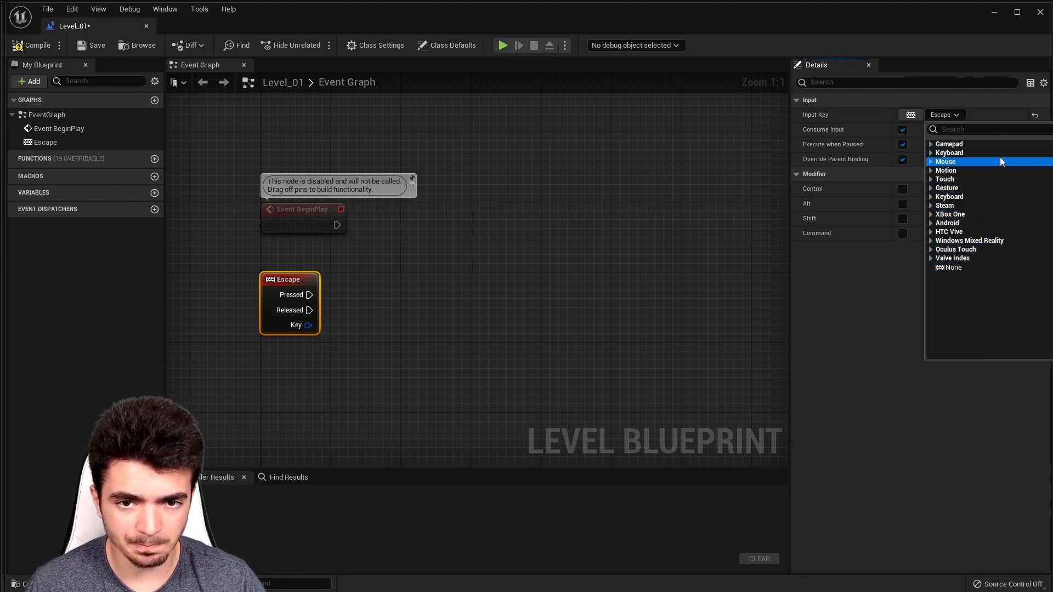
Change the Escape event's Input Key to C by capturing the key.
left_click(910, 117)
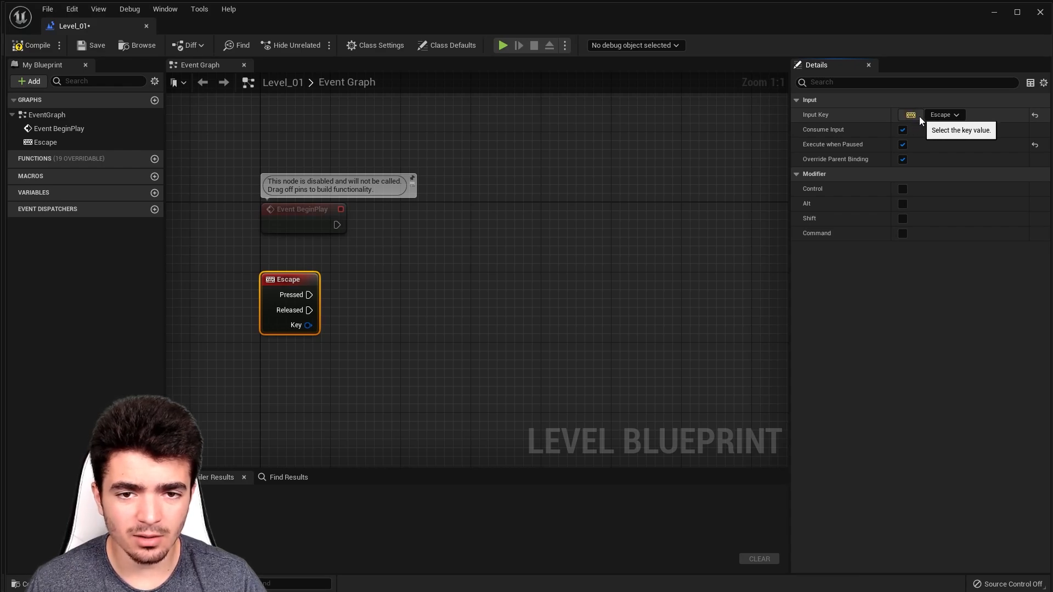
key("c")
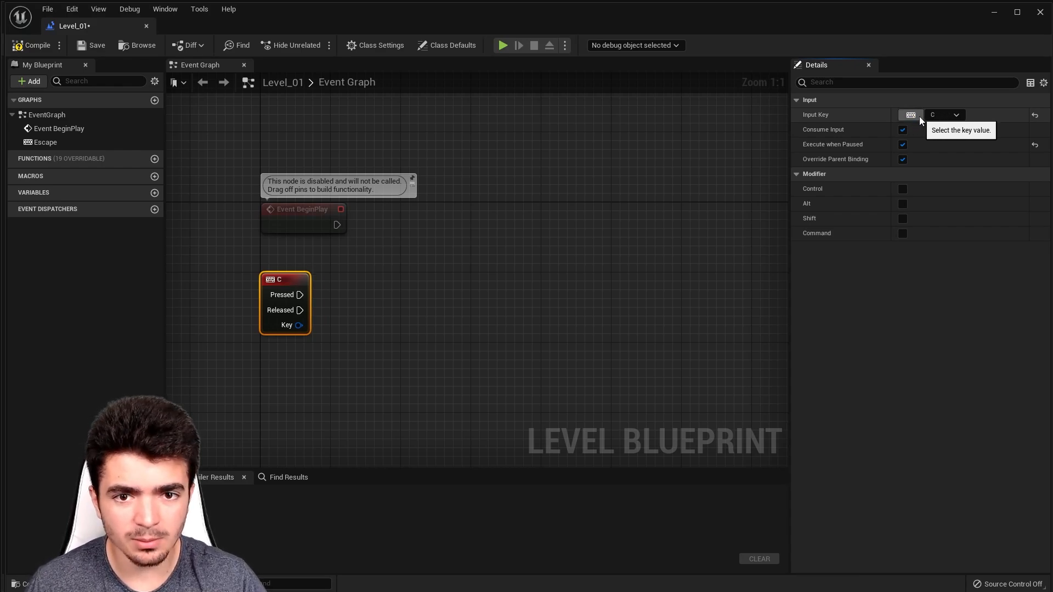
left_click(956, 115)
left_click(953, 116)
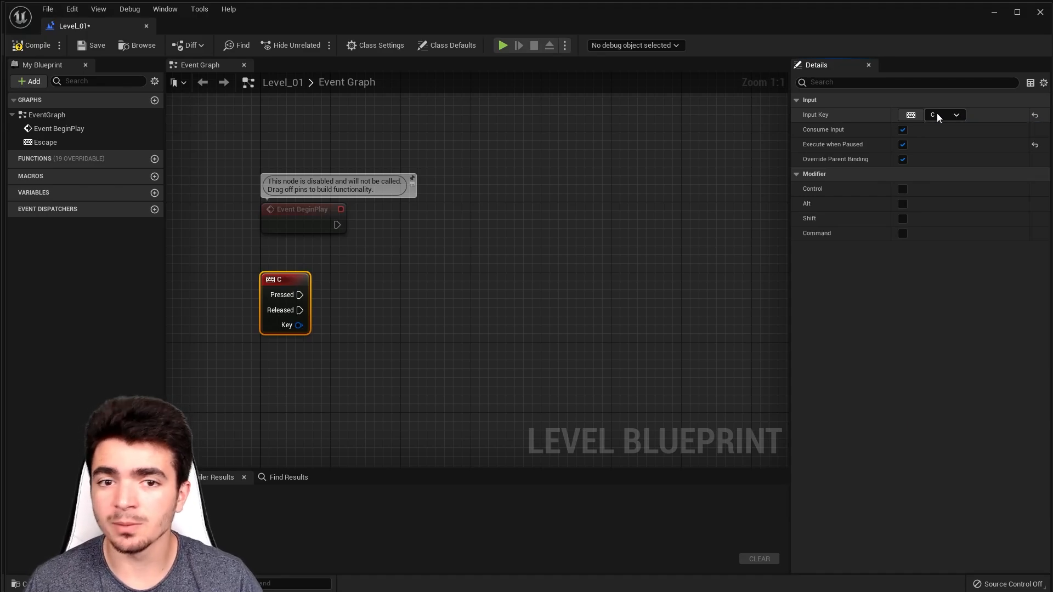
Set the keyboard event's Input Key to Escape by capturing the key.
left_click(906, 116)
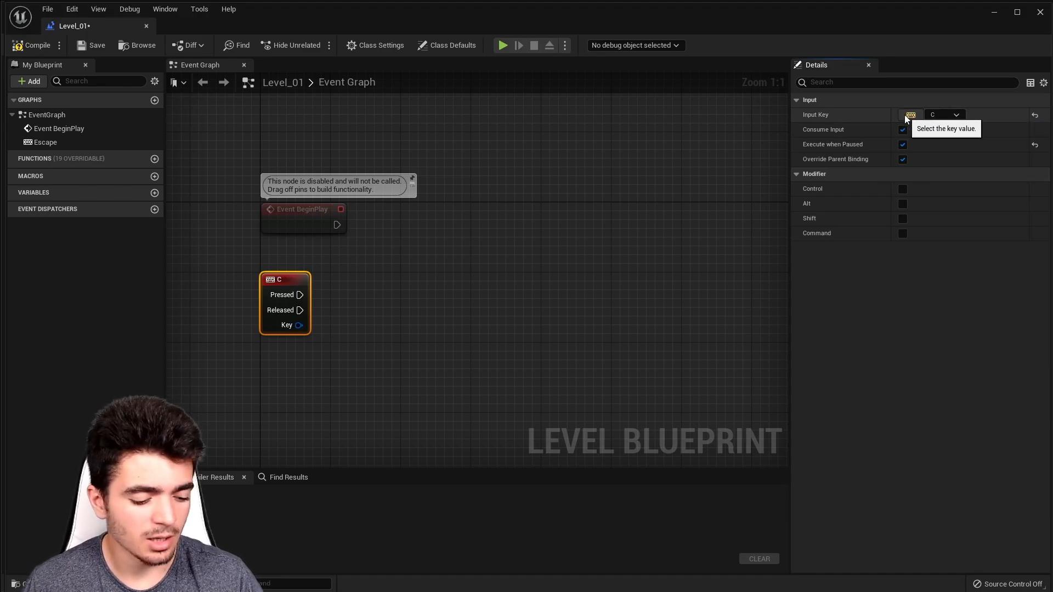
key("Escape")
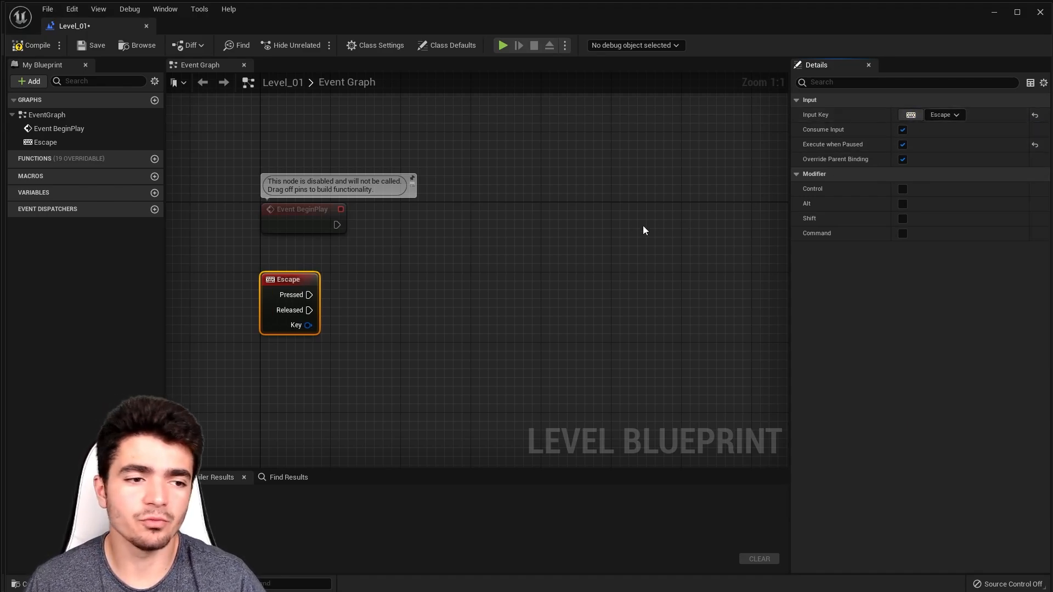
left_click(452, 279)
Add a Create Widget node connected to the Escape event's Pressed output and align it beside the event.
right_click_drag(436, 298, 479, 252)
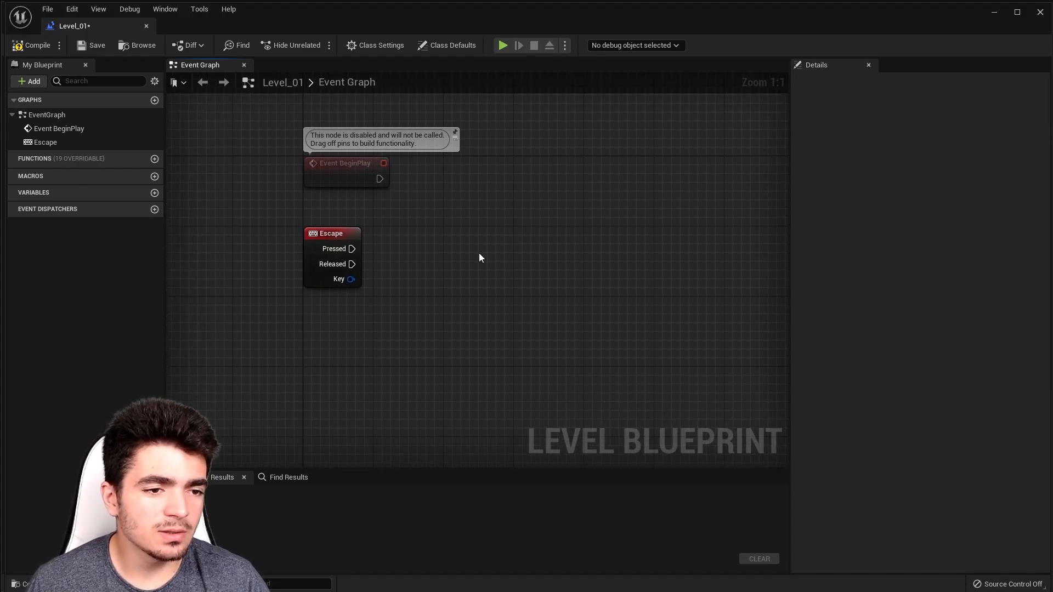
left_click_drag(356, 255, 469, 255)
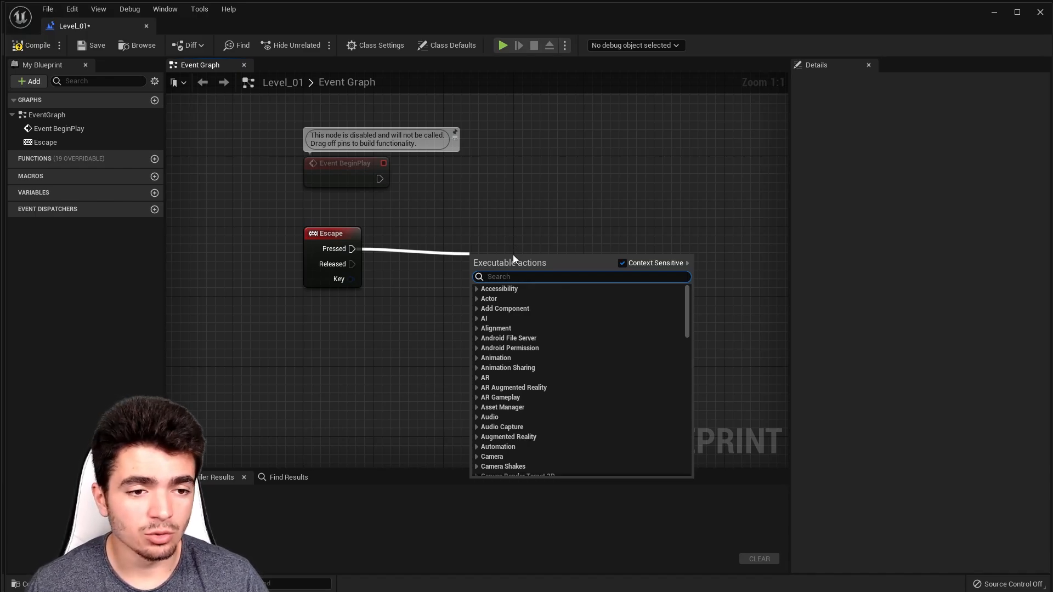
type("create")
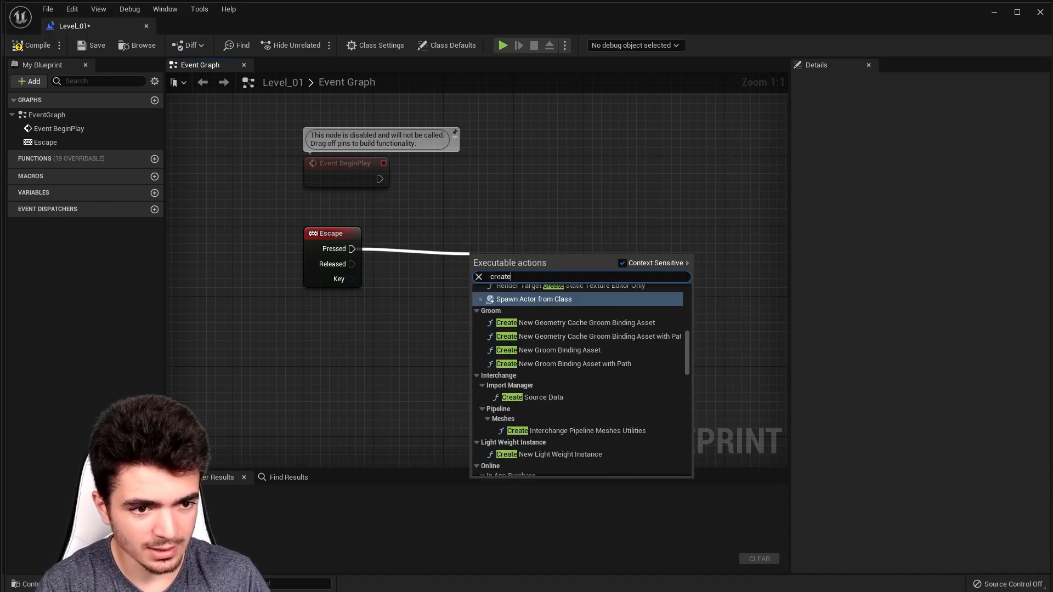
type(" widge")
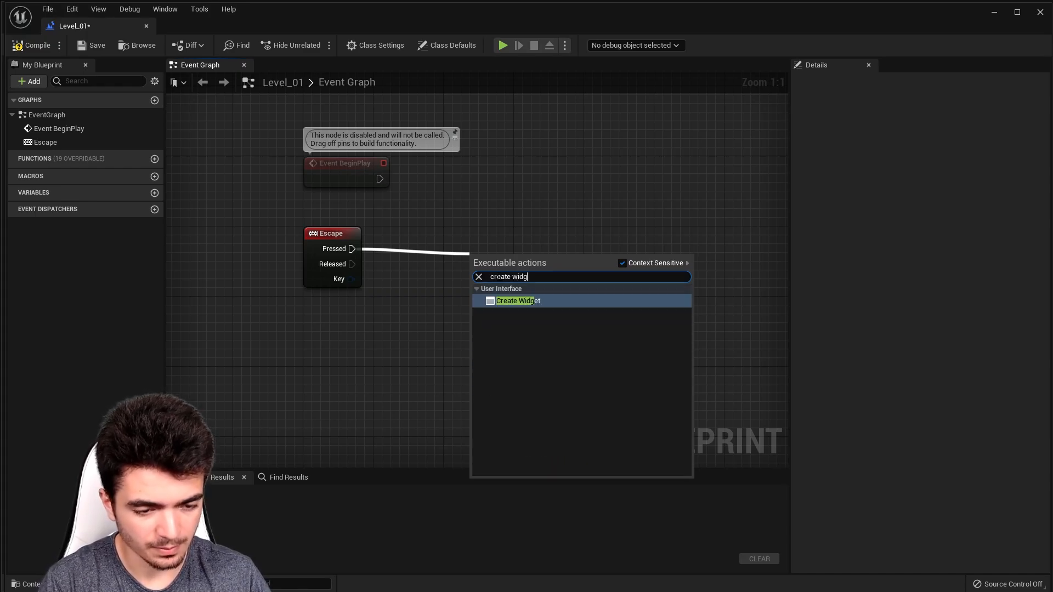
left_click(538, 301)
left_click_drag(548, 255, 480, 224)
left_click(512, 185)
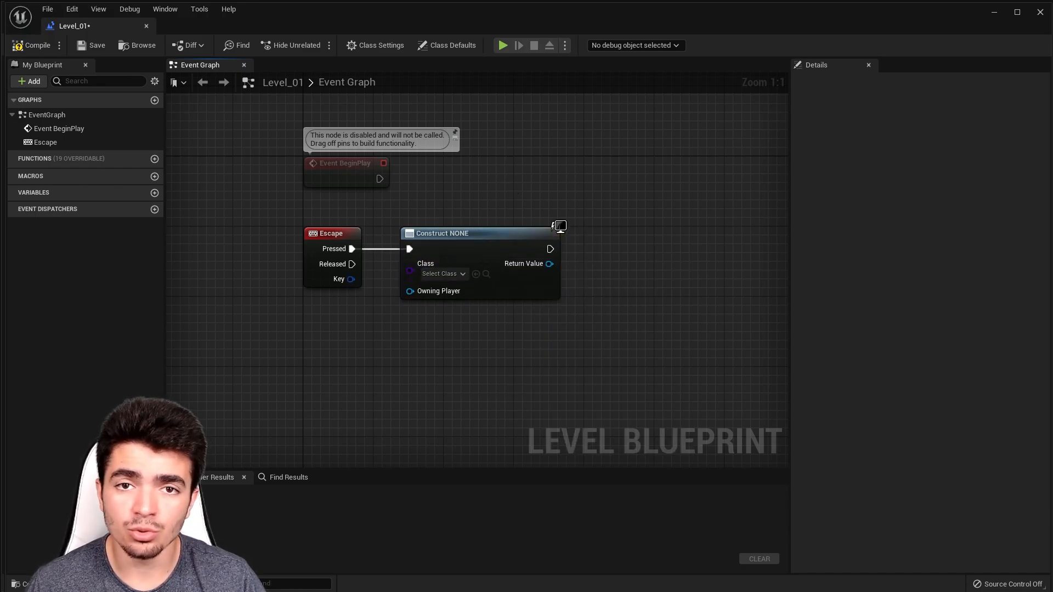
Set the Class of the Create Widget node to PauseMenu.
right_click_drag(512, 185, 514, 219)
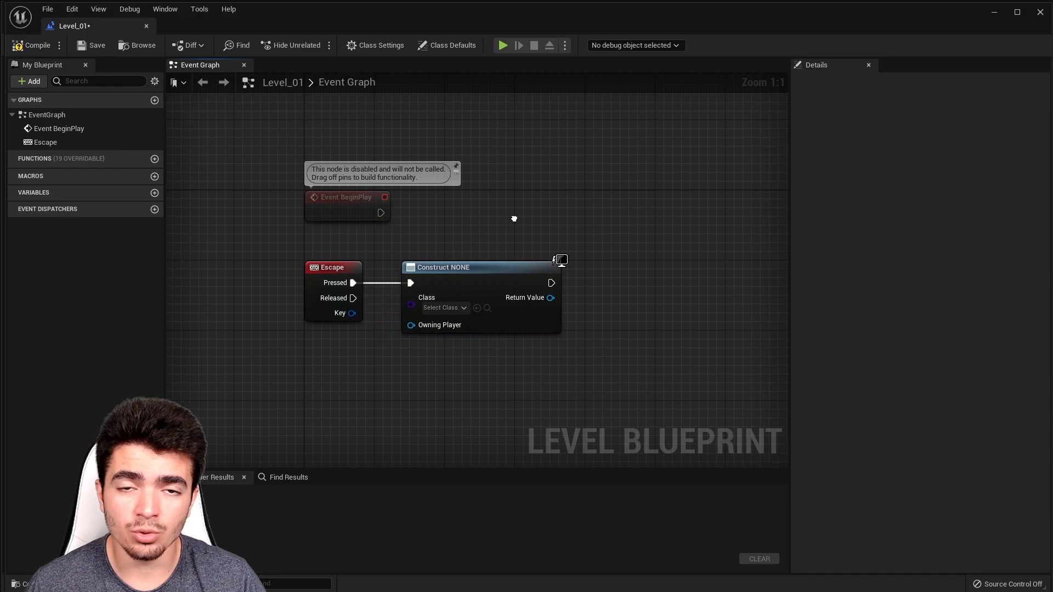
left_click(439, 310)
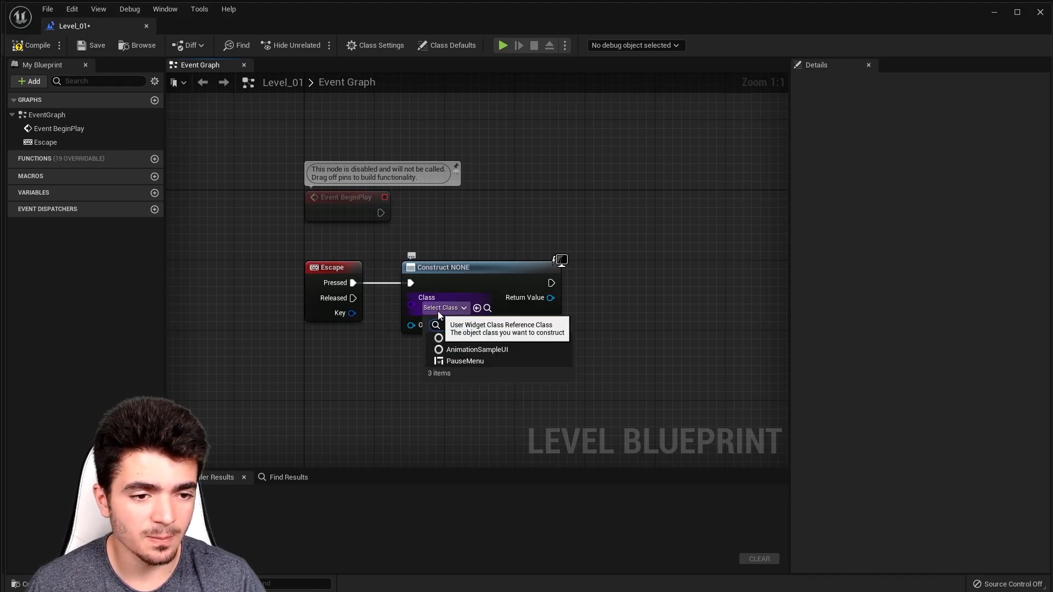
left_click(457, 360)
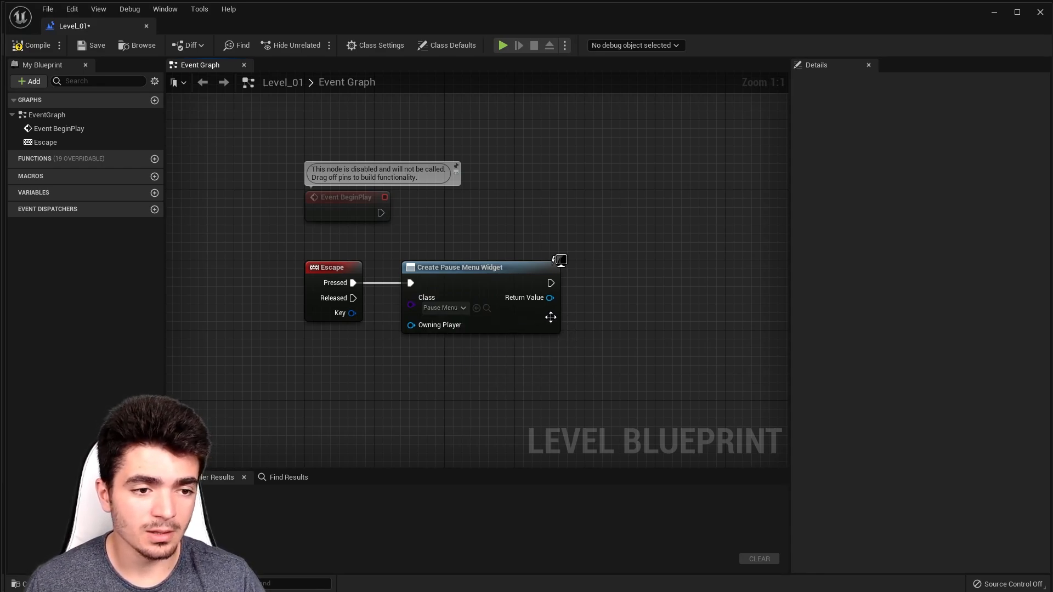
Add an Add to Viewport node connected to the Create Pause Menu Widget's execution output and align it in the row.
right_click_drag(567, 390, 467, 381)
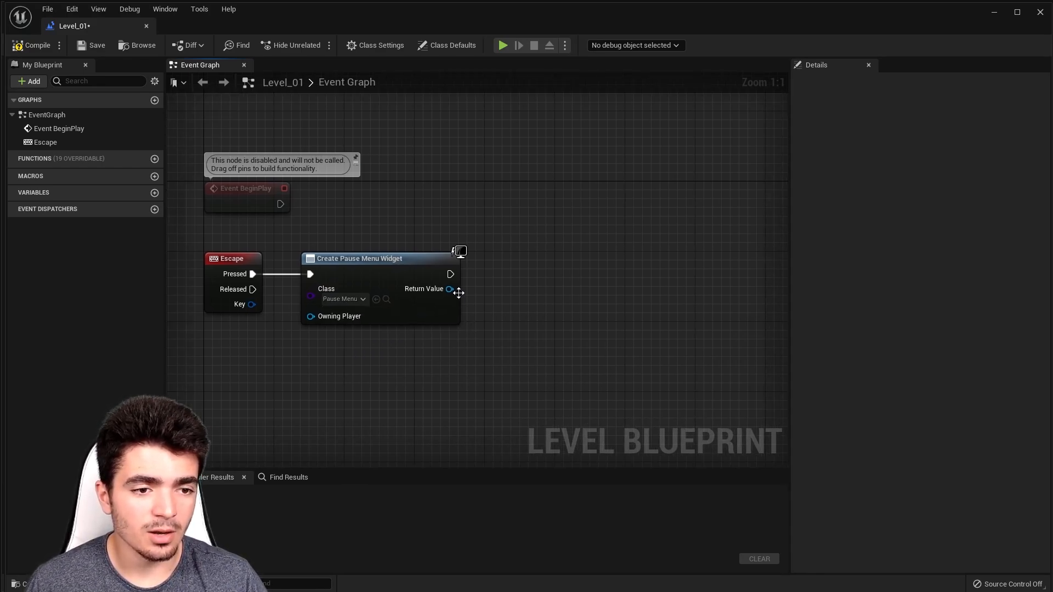
left_click_drag(450, 275, 501, 273)
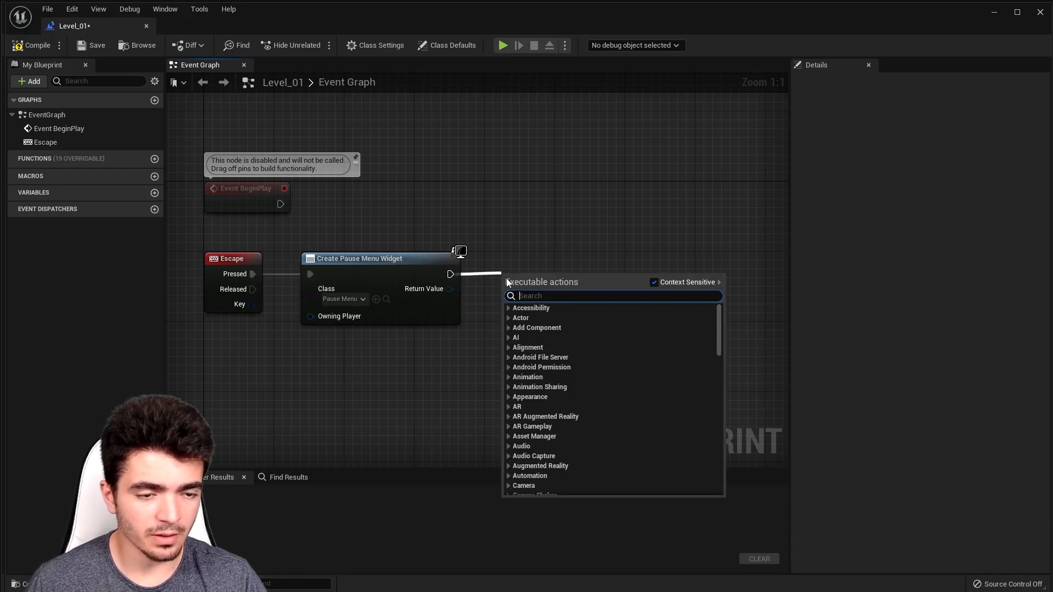
type("add")
type("to viewport")
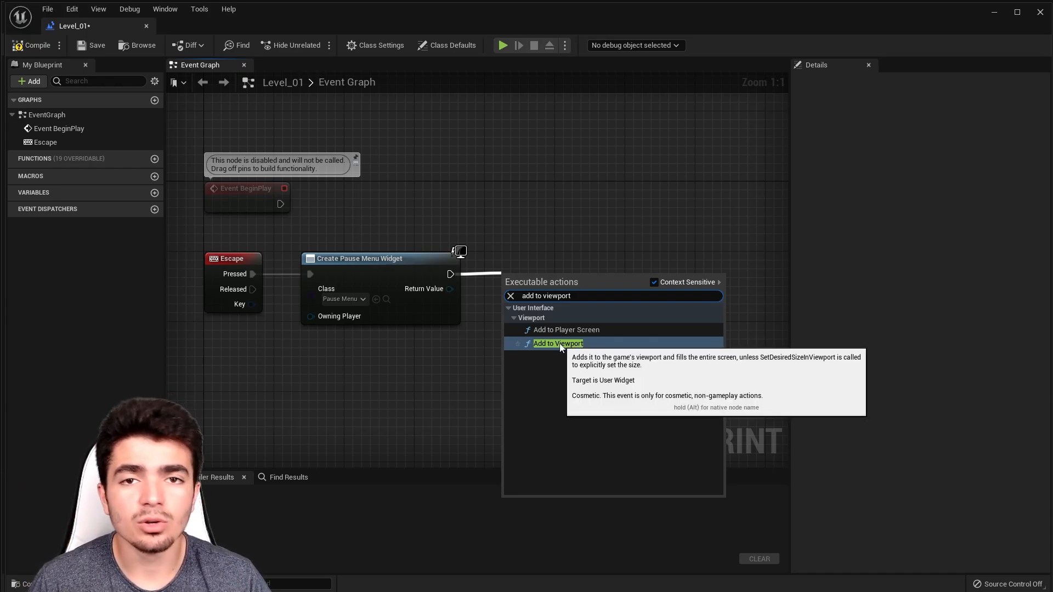
left_click(543, 344)
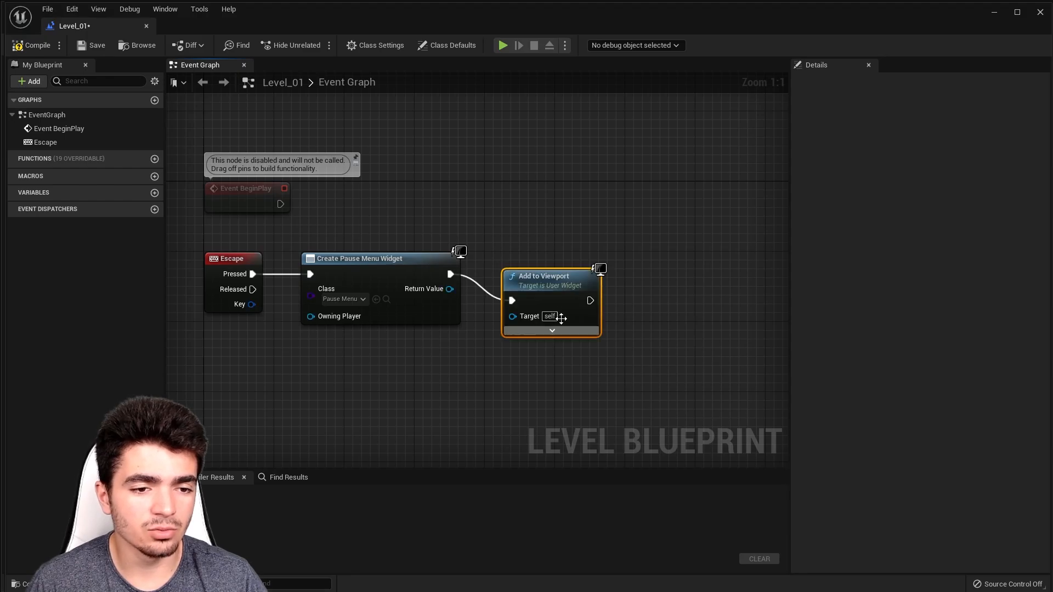
left_click_drag(531, 281, 522, 257)
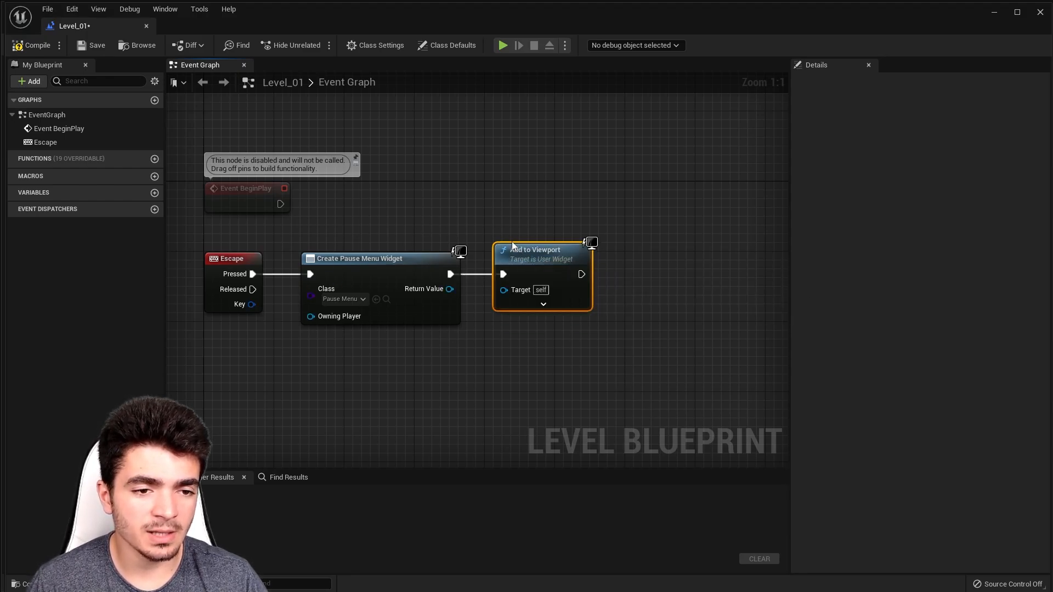
Connect the Return Value of Create Pause Menu Widget to the Target of Add to Viewport.
right_click_drag(490, 326, 501, 328)
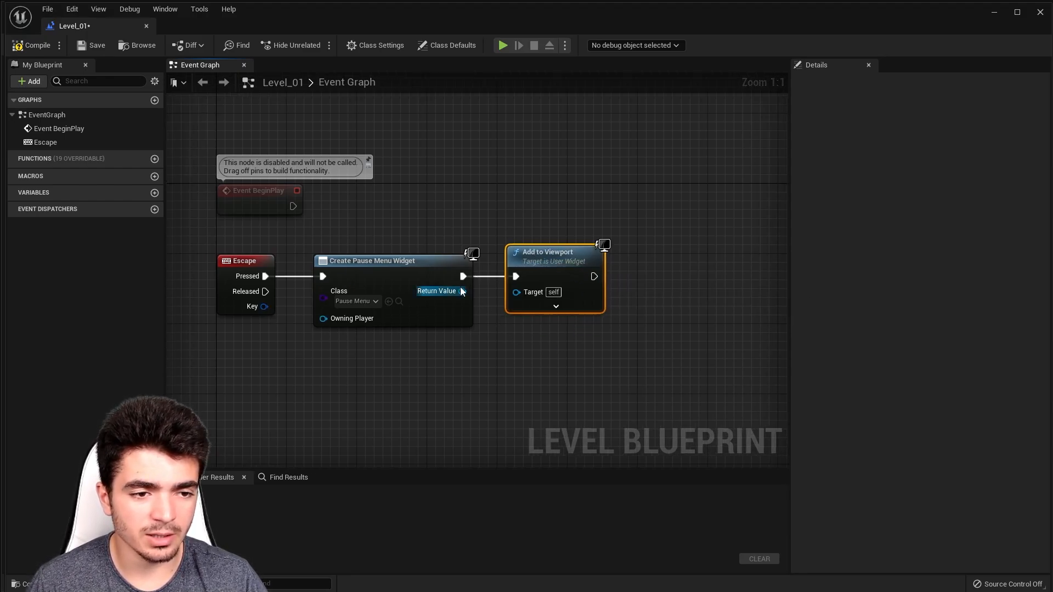
left_click_drag(462, 291, 516, 294)
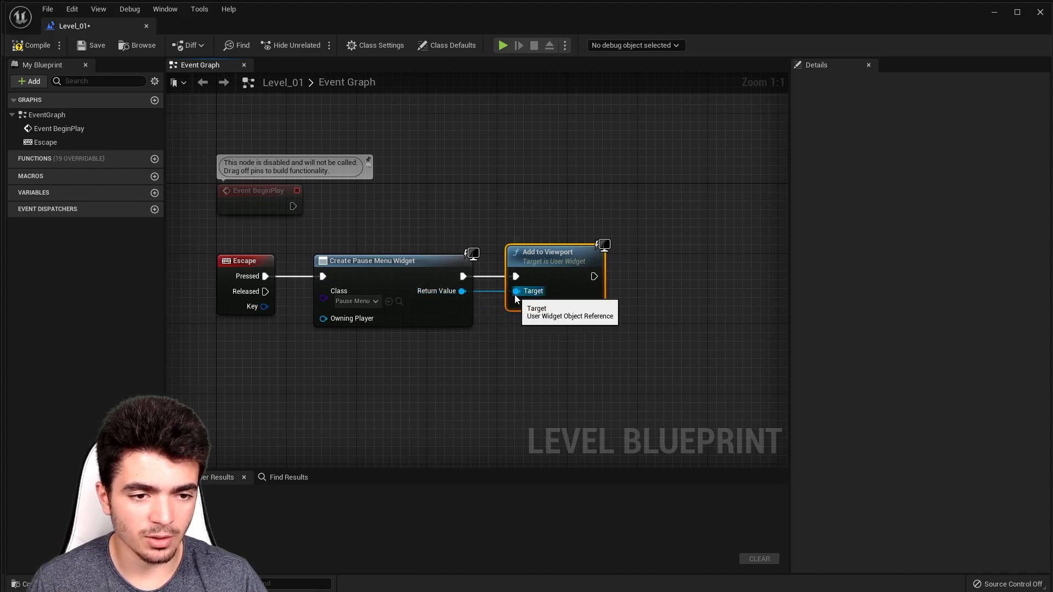
left_click_drag(353, 222, 643, 348)
left_click(642, 363)
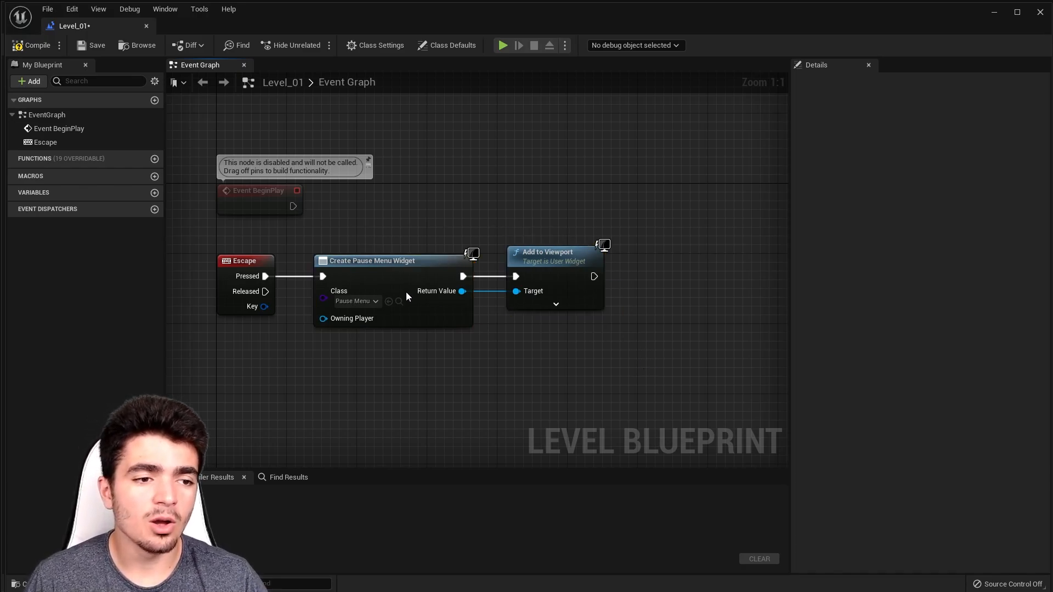
Compile and save the Level_01 blueprint with the Escape event's pause menu nodes.
right_click_drag(312, 248, 460, 240)
left_click(409, 257)
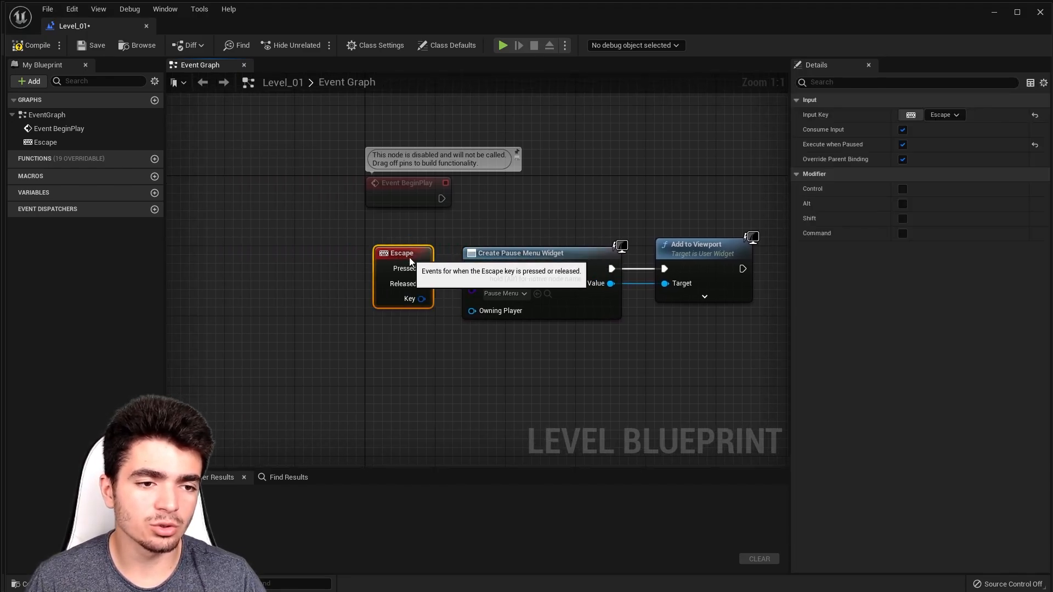
left_click(638, 207)
right_click_drag(638, 207, 480, 209)
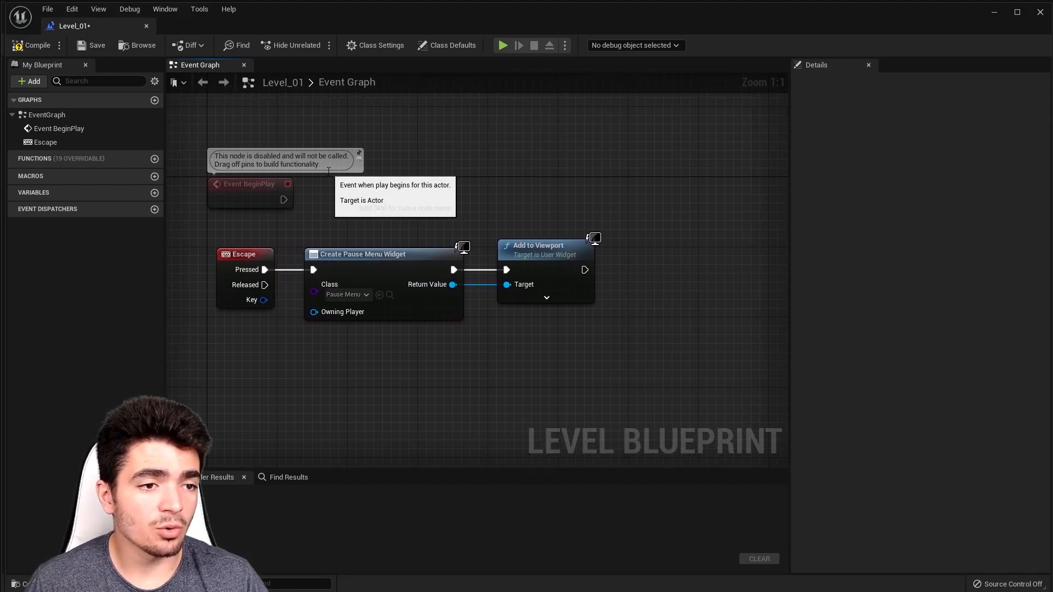
left_click(31, 46)
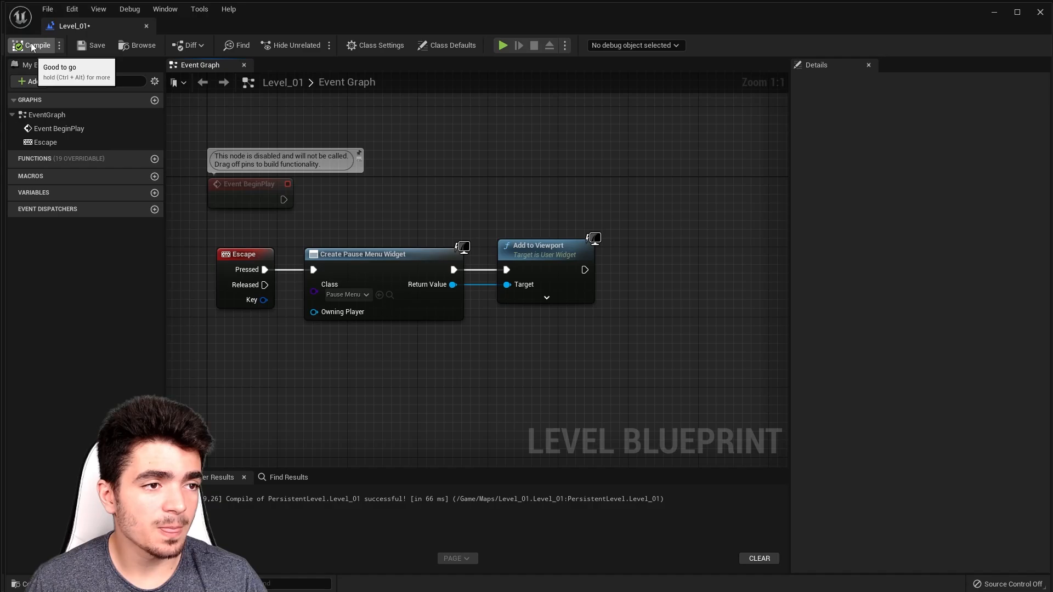
left_click(91, 46)
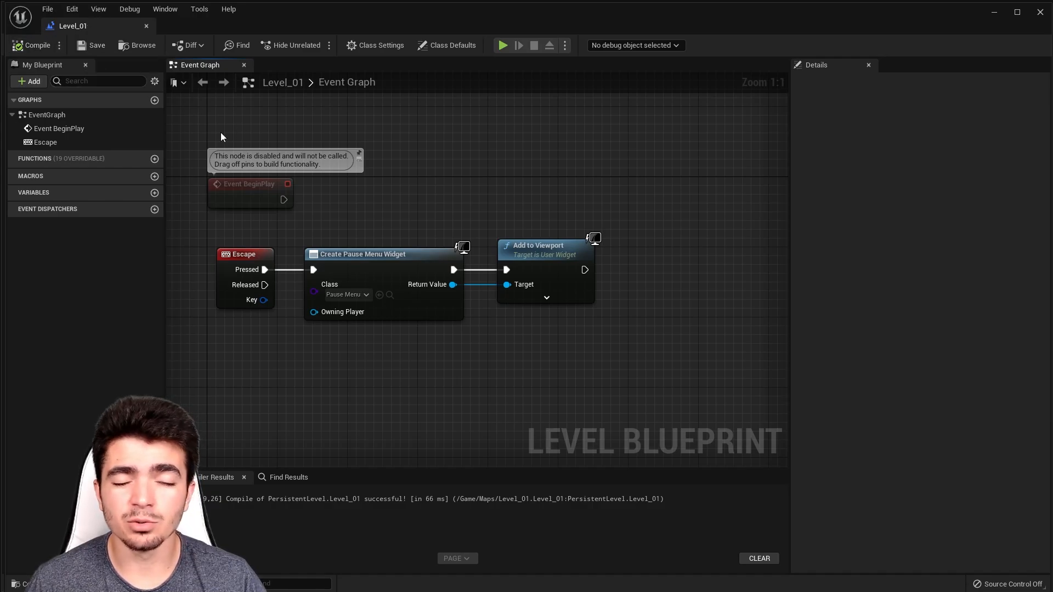
mouse_move(377, 205)
right_mouse_down()
mouse_move(451, 202)
mouse_move(388, 192)
right_mouse_up()
left_click(243, 249)
right_click_drag(317, 218, 342, 220)
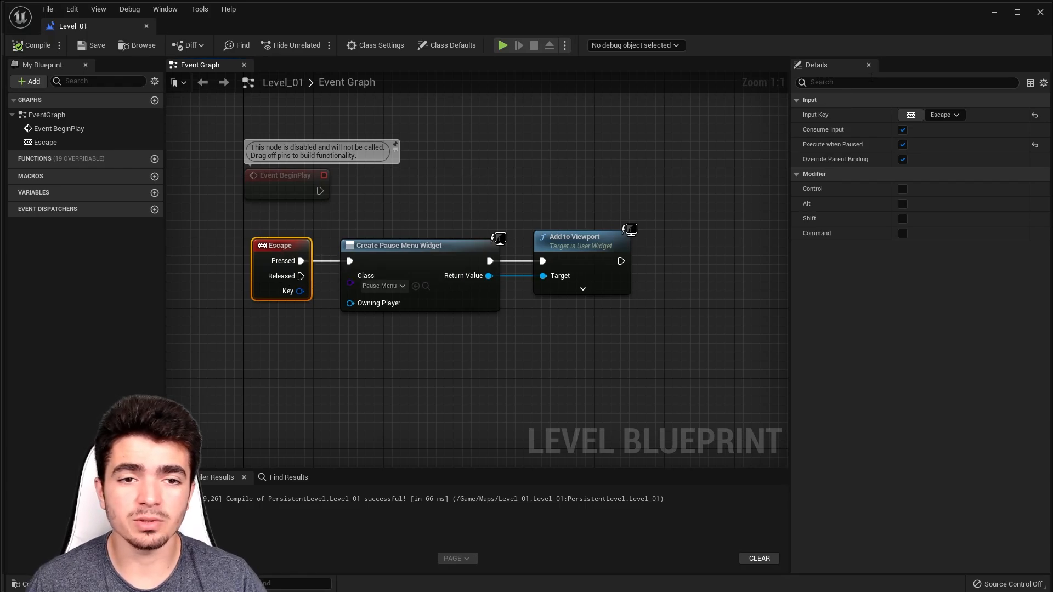
Minimize the Level Blueprint, launch the level as a Standalone Game, and move and enlarge the game window.
left_click(995, 16)
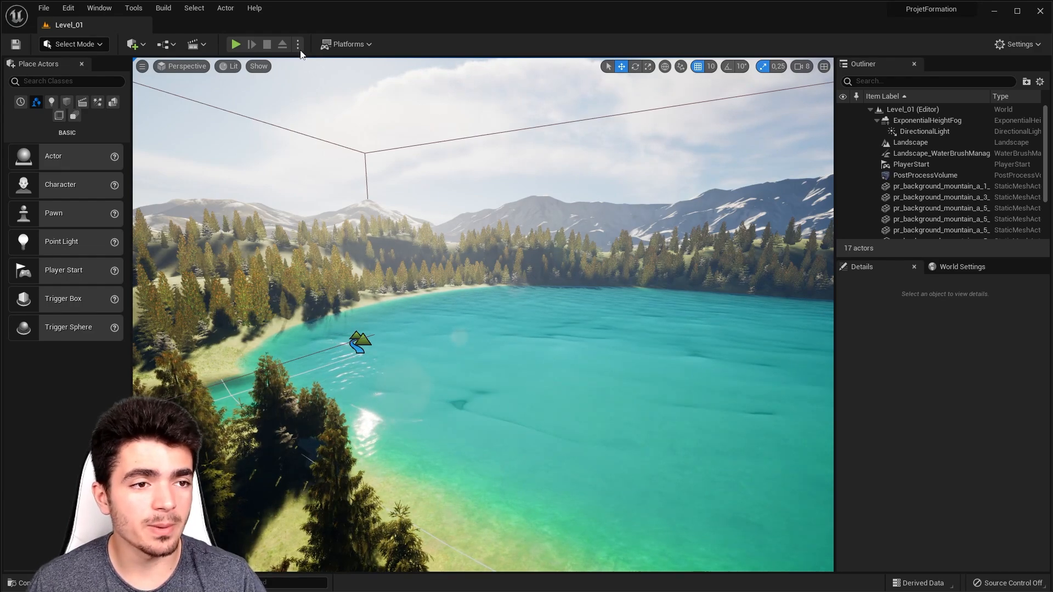
left_click(298, 44)
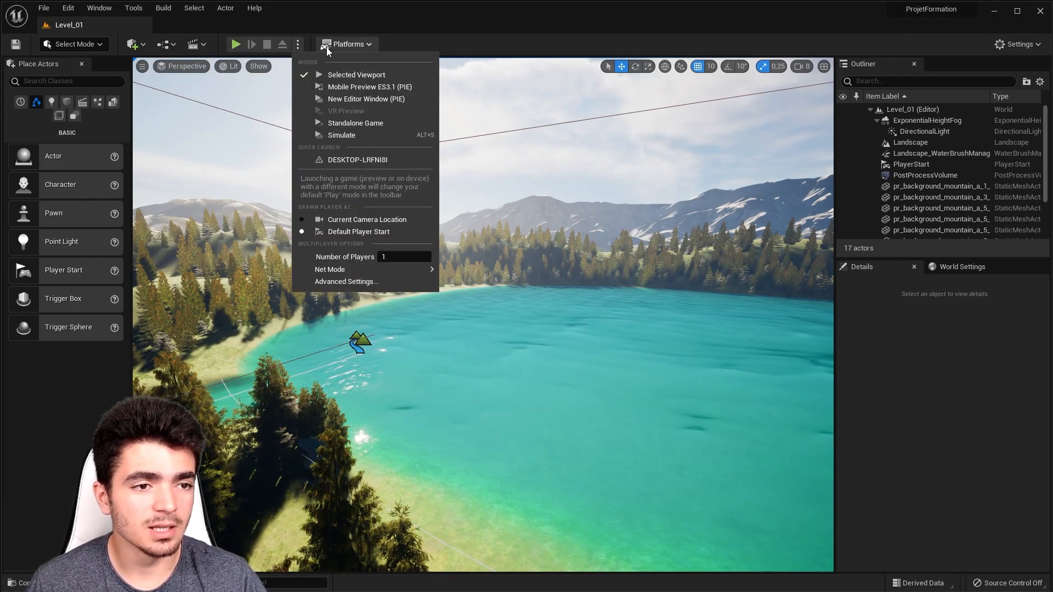
left_click(349, 124)
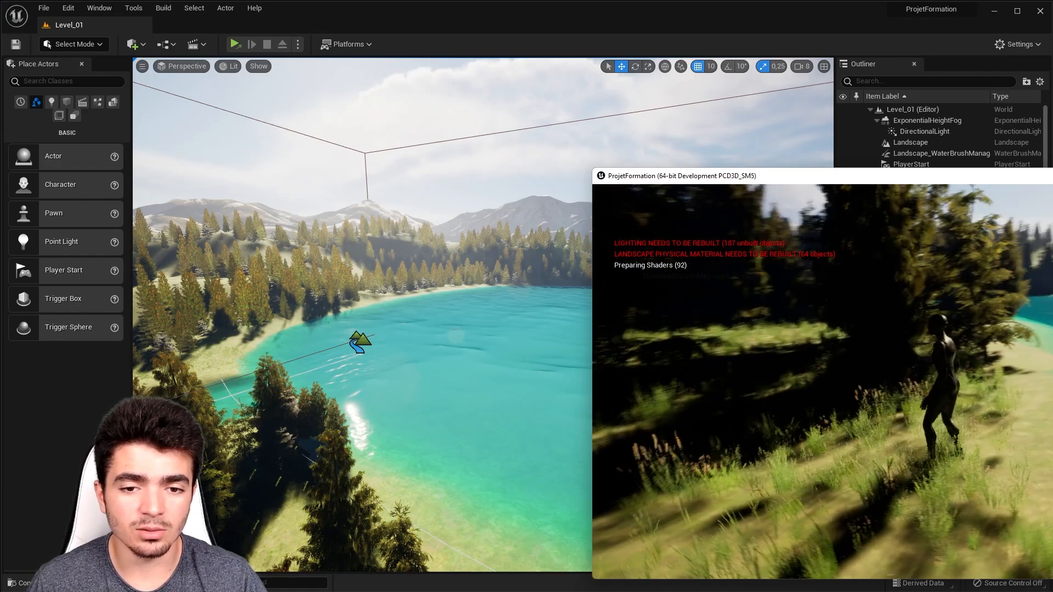
key("super")
left_click_drag(875, 176, 289, 23)
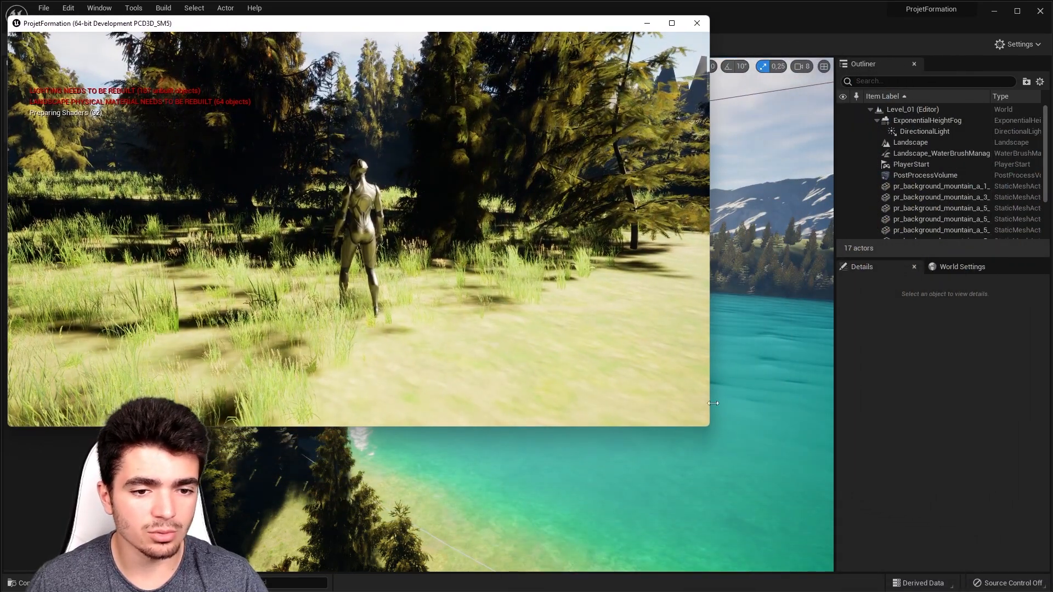
left_click_drag(709, 429, 961, 567)
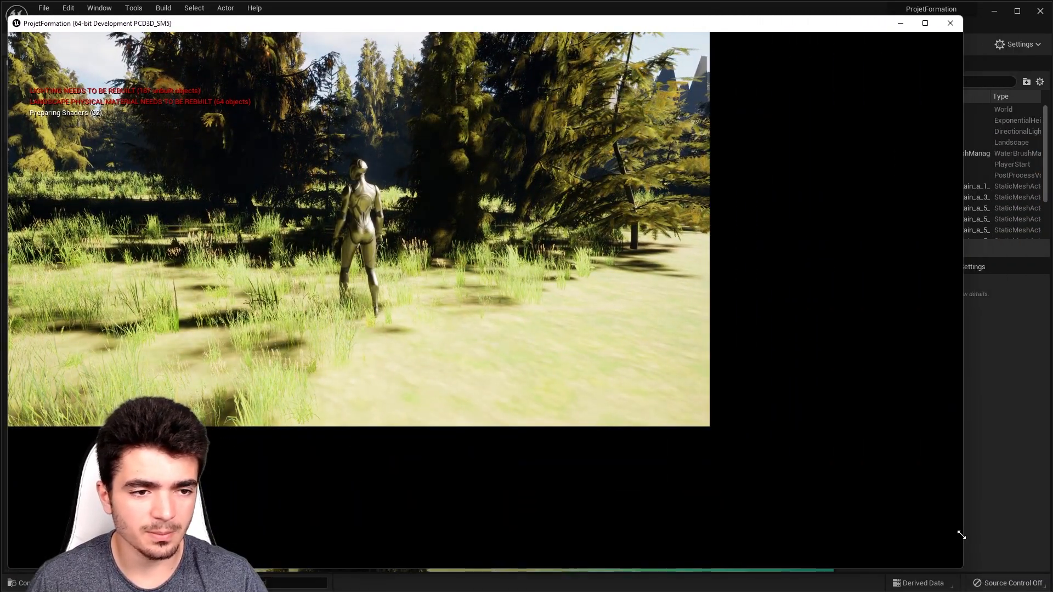
Test the pause menu in the running game while moving the character around, and close the game window.
key("w")
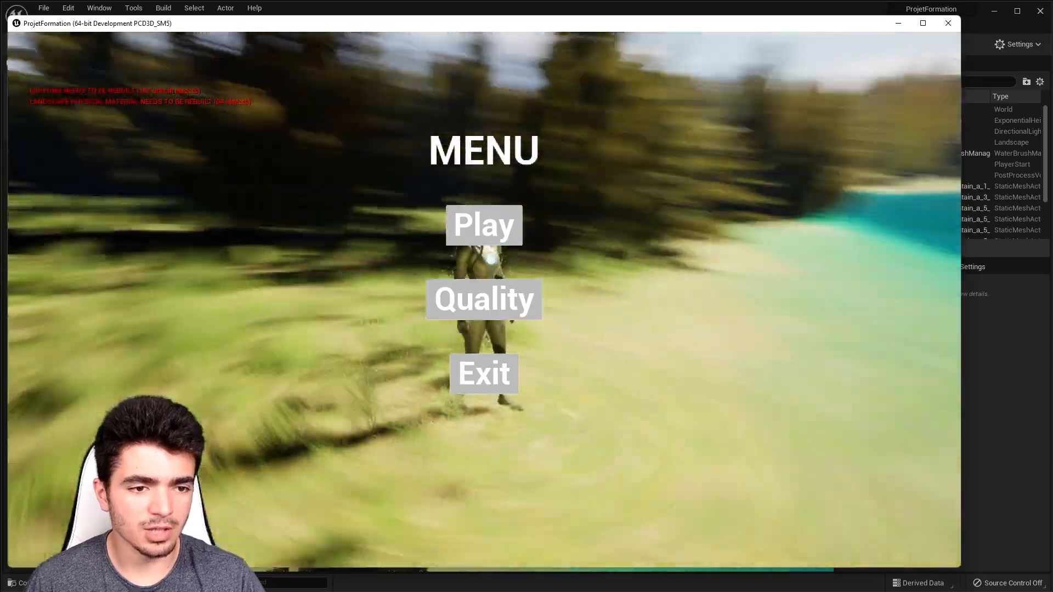
key("w")
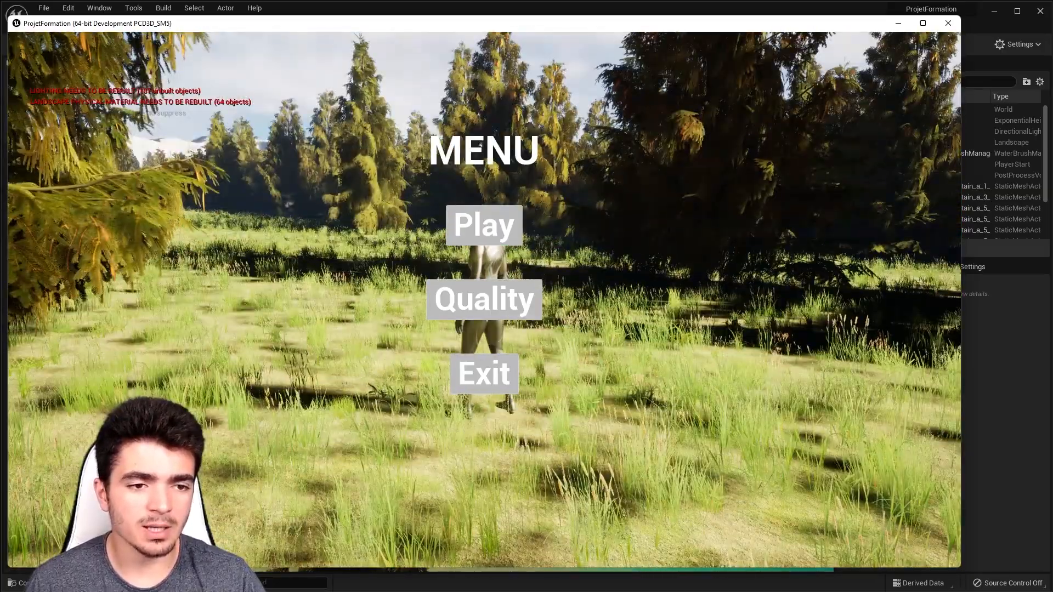
key("w")
key("w")
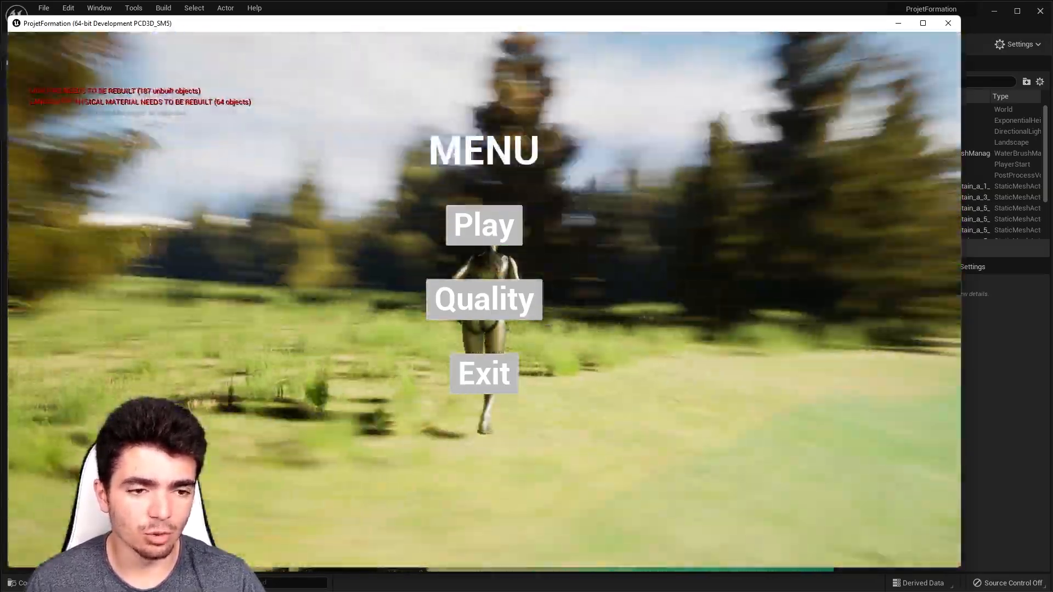
key("w")
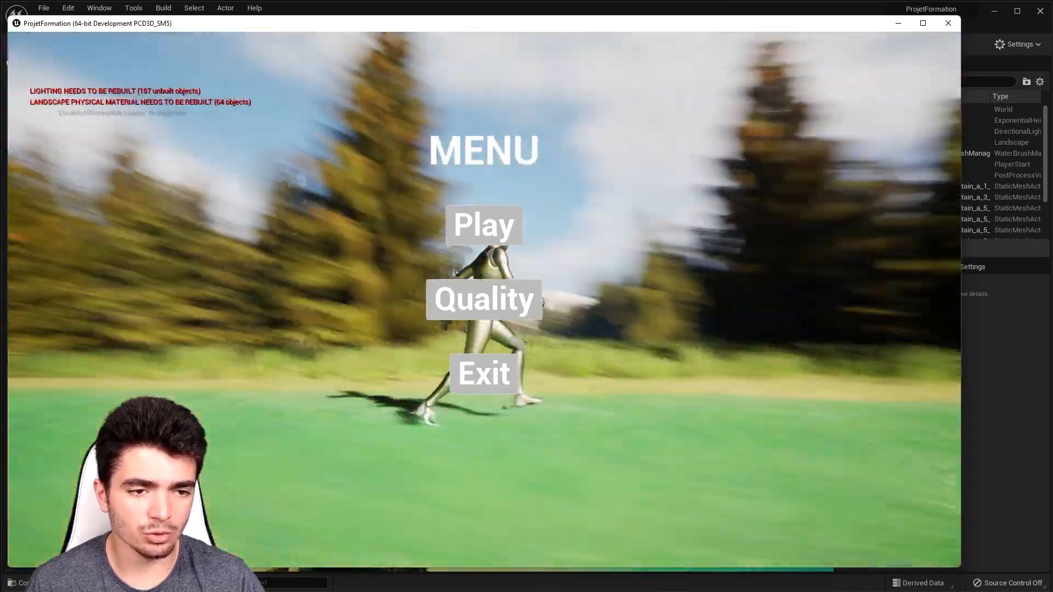
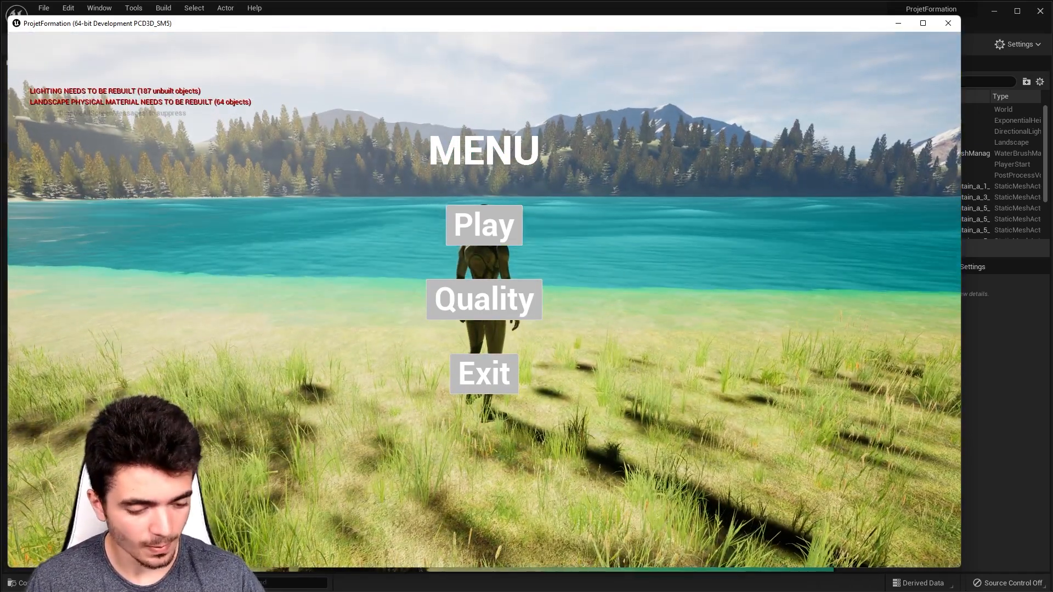
key("super")
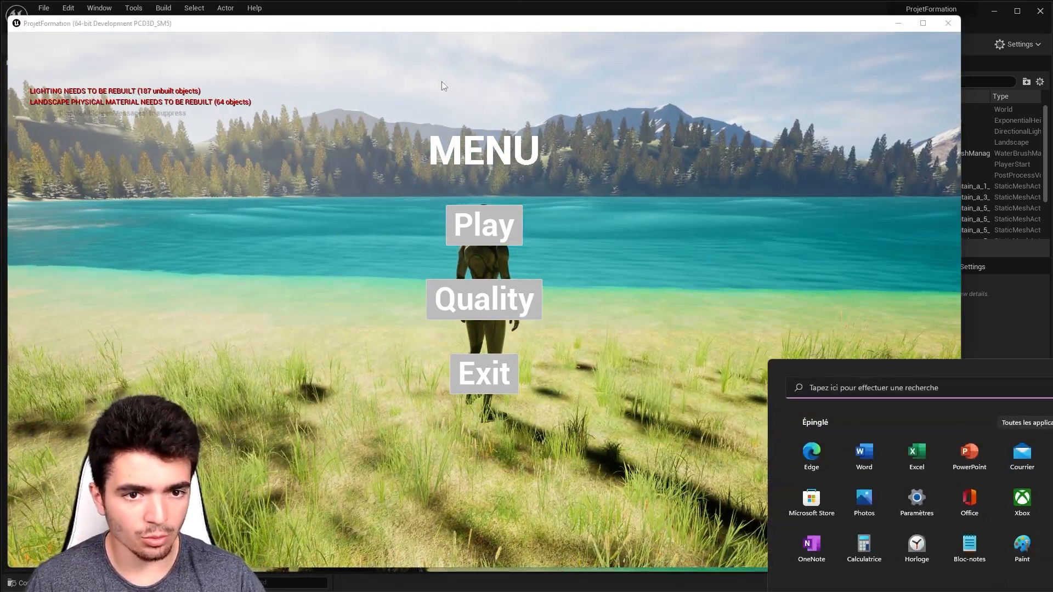
left_click(945, 27)
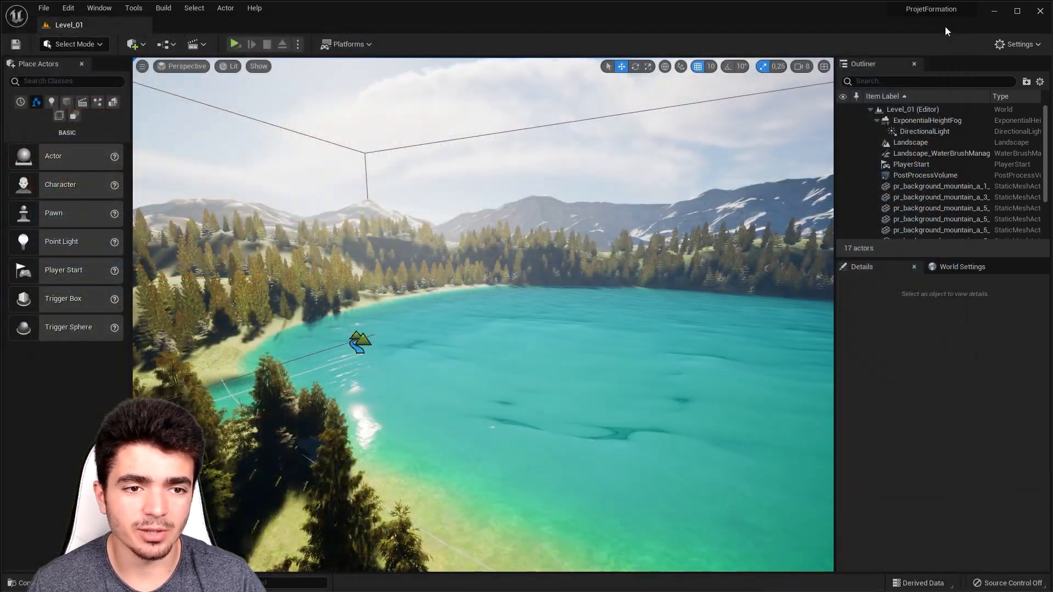
Open the Level Blueprint of Level_01 at the Escape event's pause menu nodes.
left_click(167, 44)
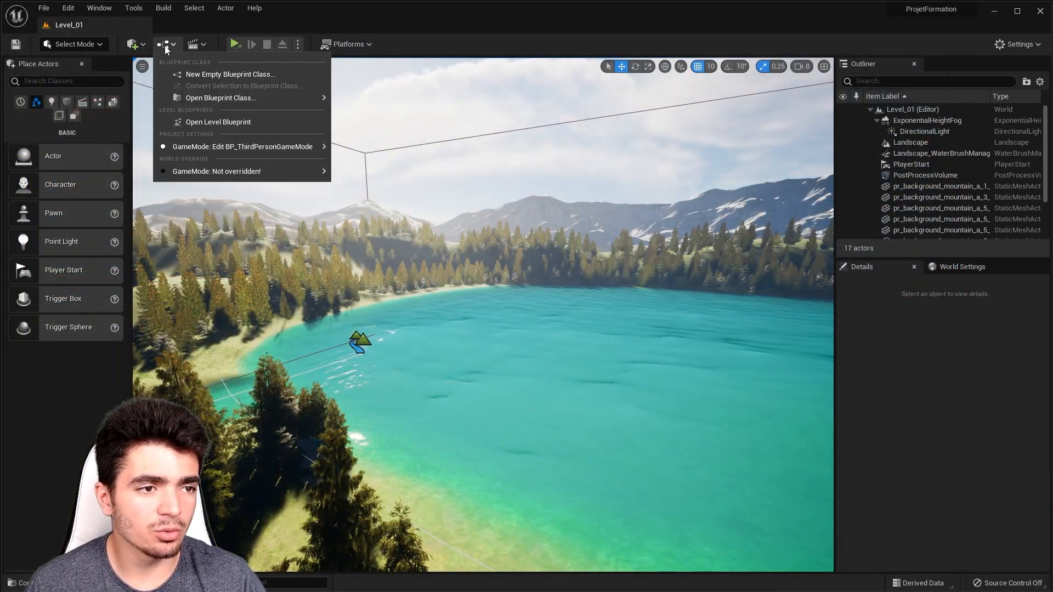
left_click(208, 124)
right_click_drag(591, 193, 547, 185)
left_click(629, 197)
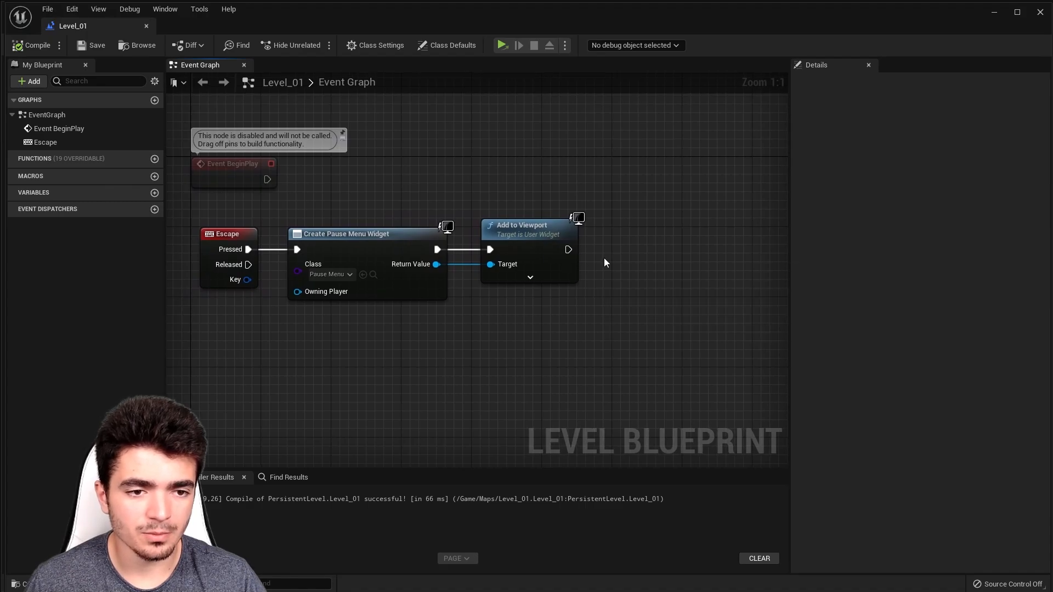
Add a Set Game Paused node after Add to Viewport, with Paused enabled, and align it with the chain.
right_click_drag(606, 262, 439, 285)
left_click_drag(489, 274, 489, 273)
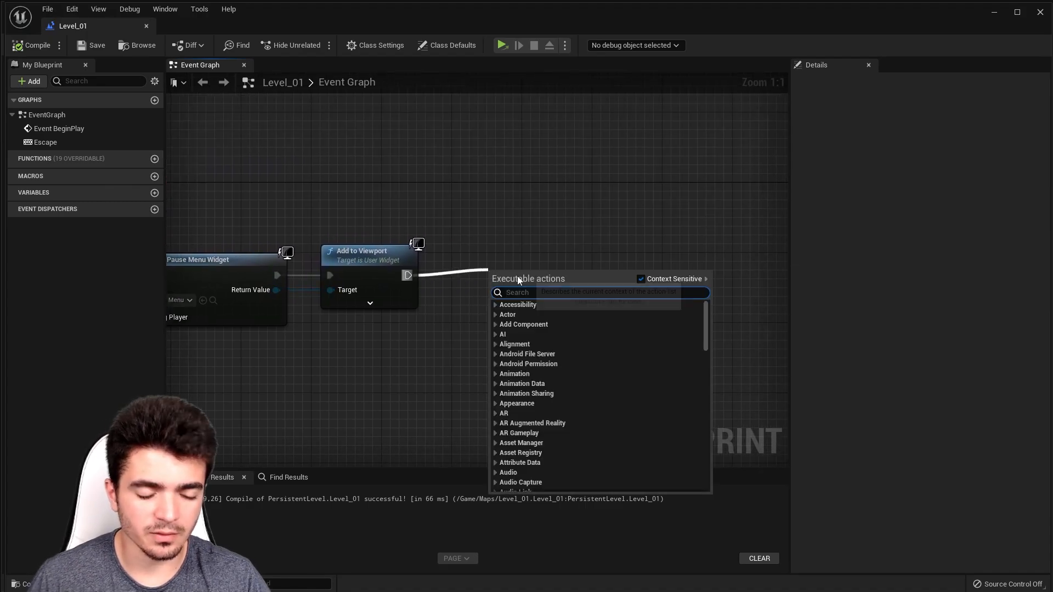
type("game pause")
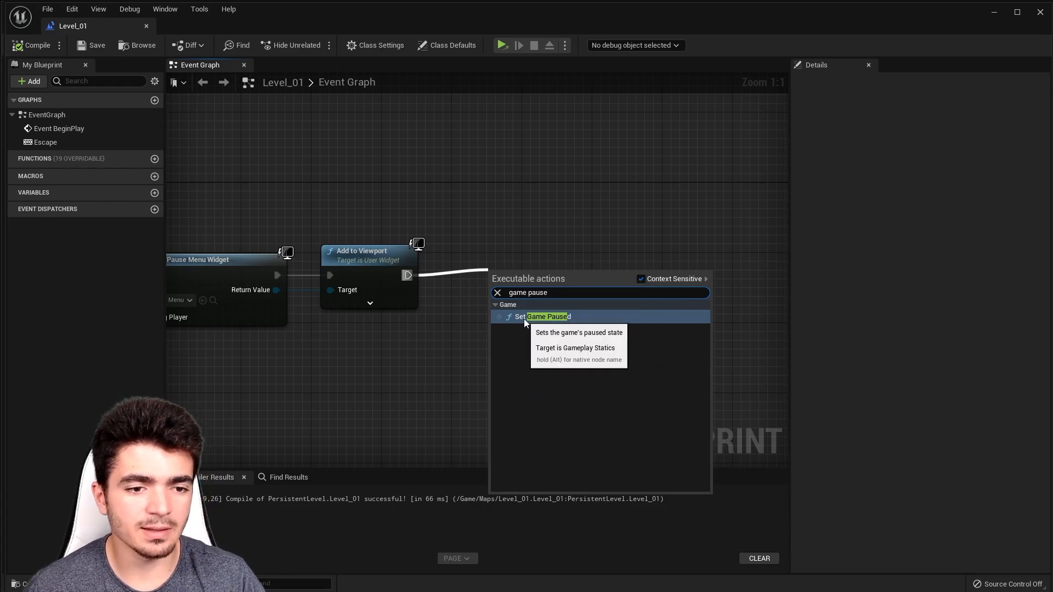
left_click(525, 317)
left_click_drag(525, 282, 500, 265)
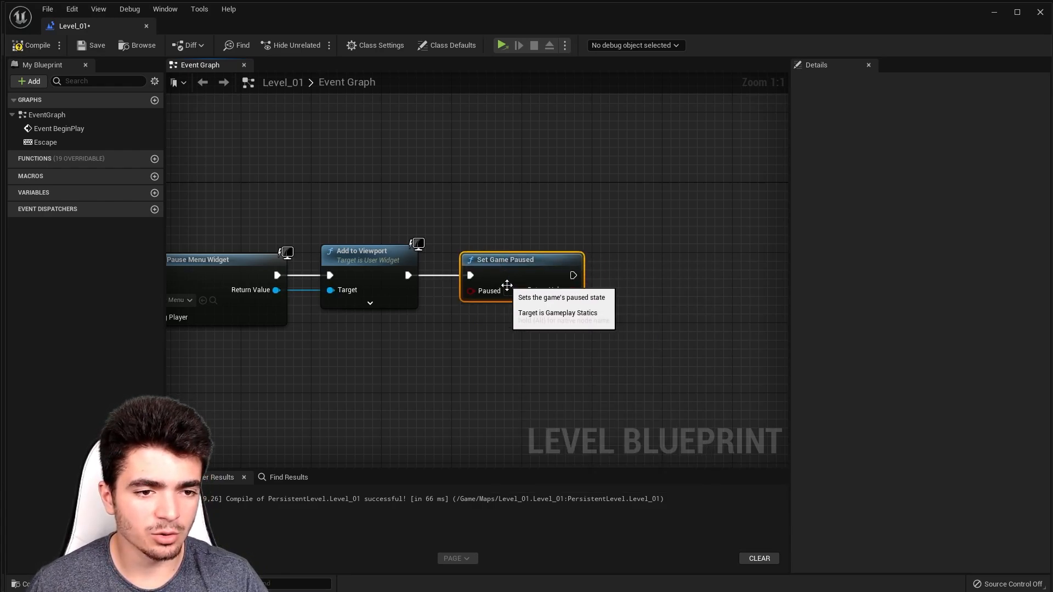
left_click(564, 238)
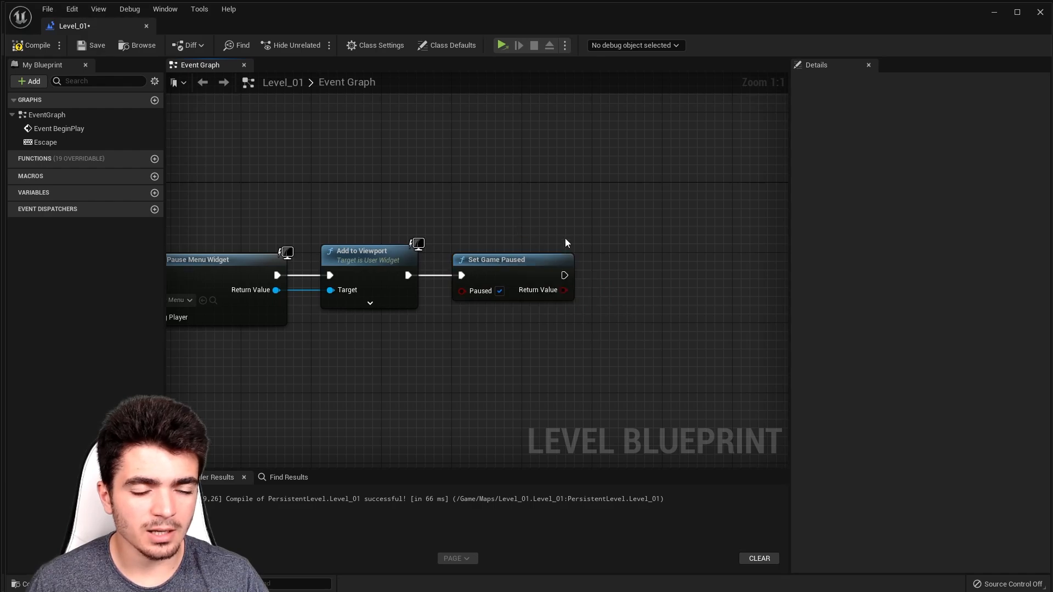
With Context Sensitive off, add a Set Show Mouse Cursor node after Set Game Paused, align it and enable Show Mouse Cursor.
right_click_drag(565, 238, 564, 212)
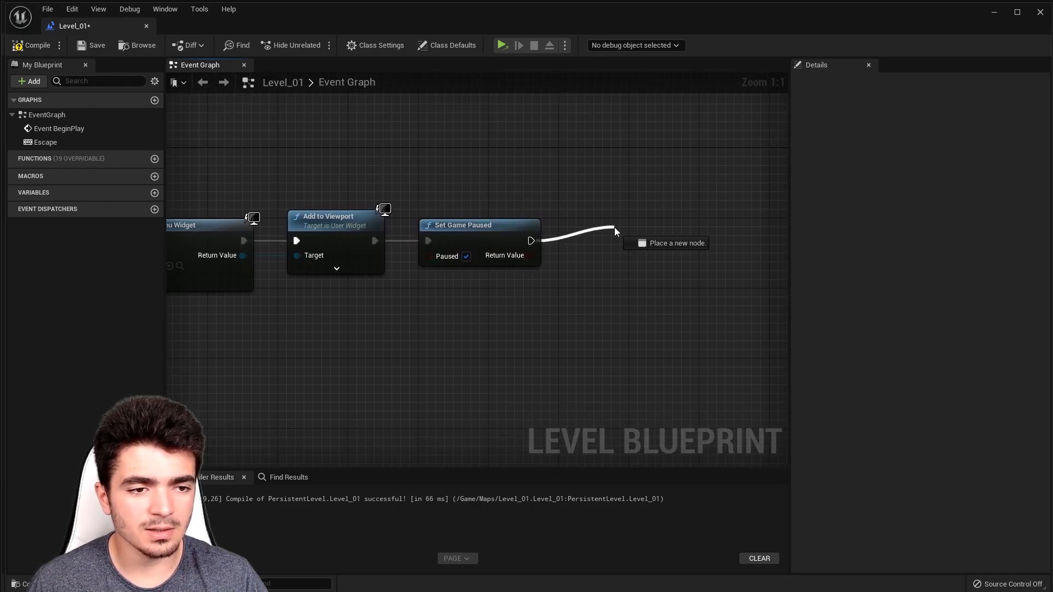
left_click_drag(614, 227, 614, 227)
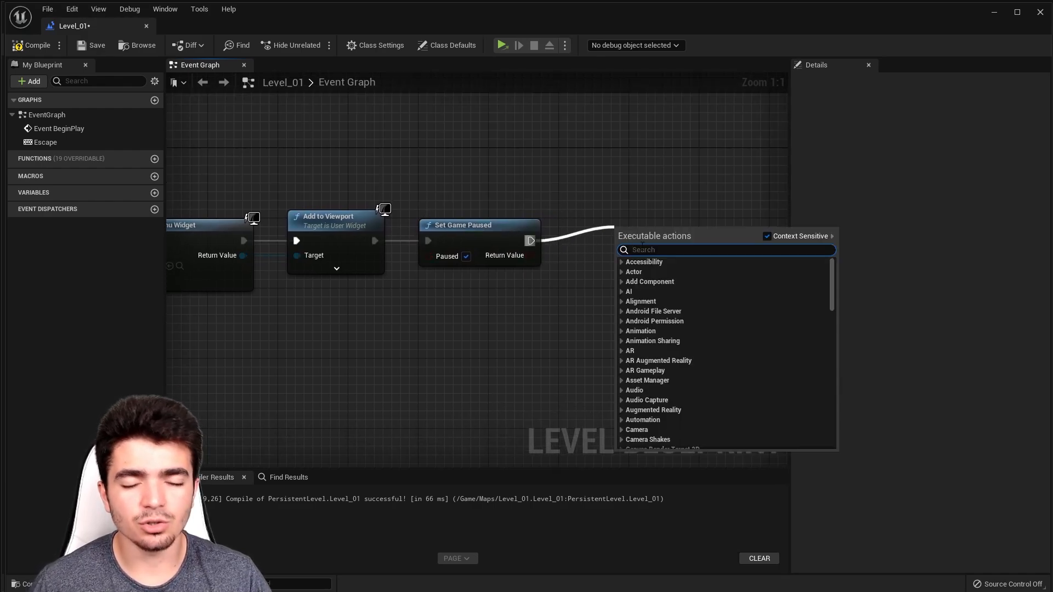
type("s")
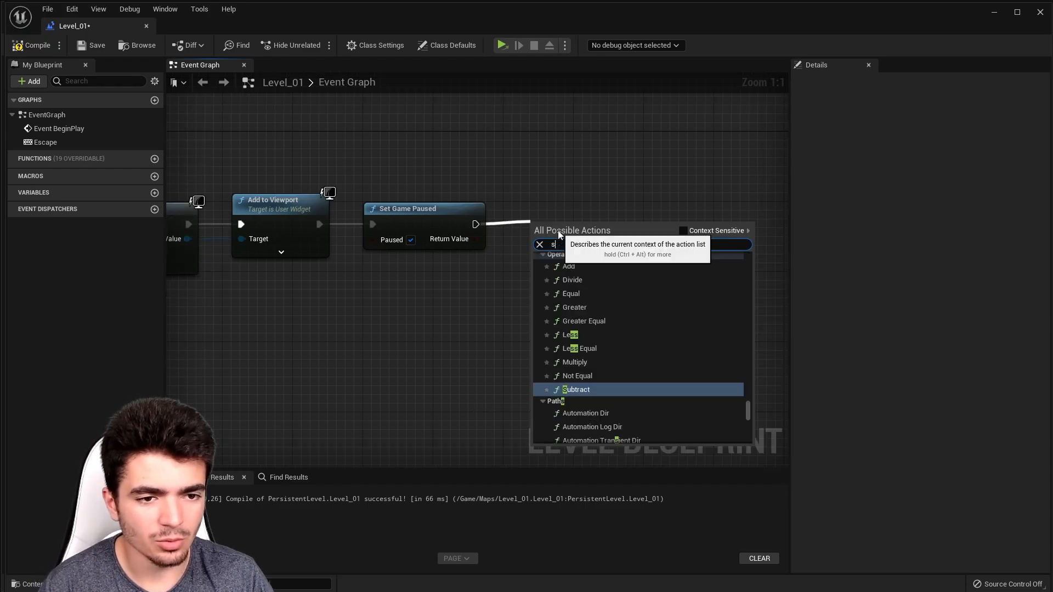
type("et show")
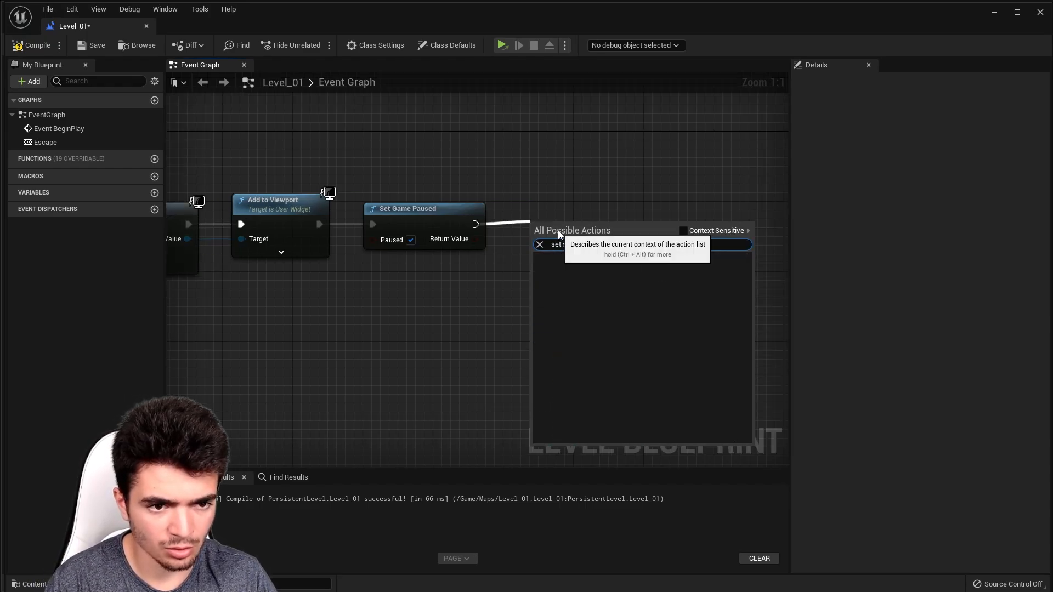
key("BackSpace")
key("BackSpace")
type("w ")
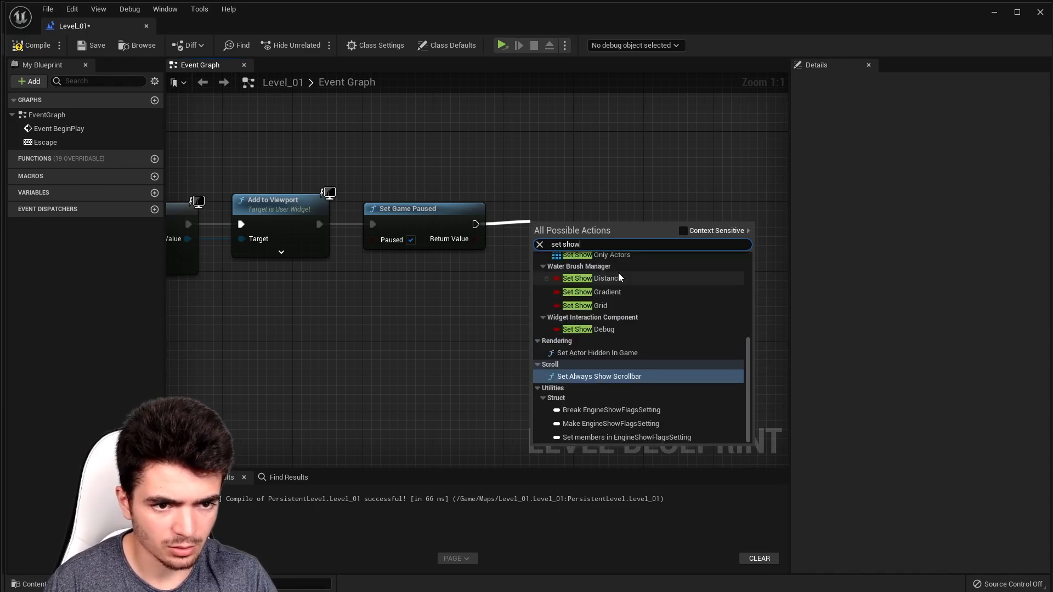
type("mouse")
key("Return")
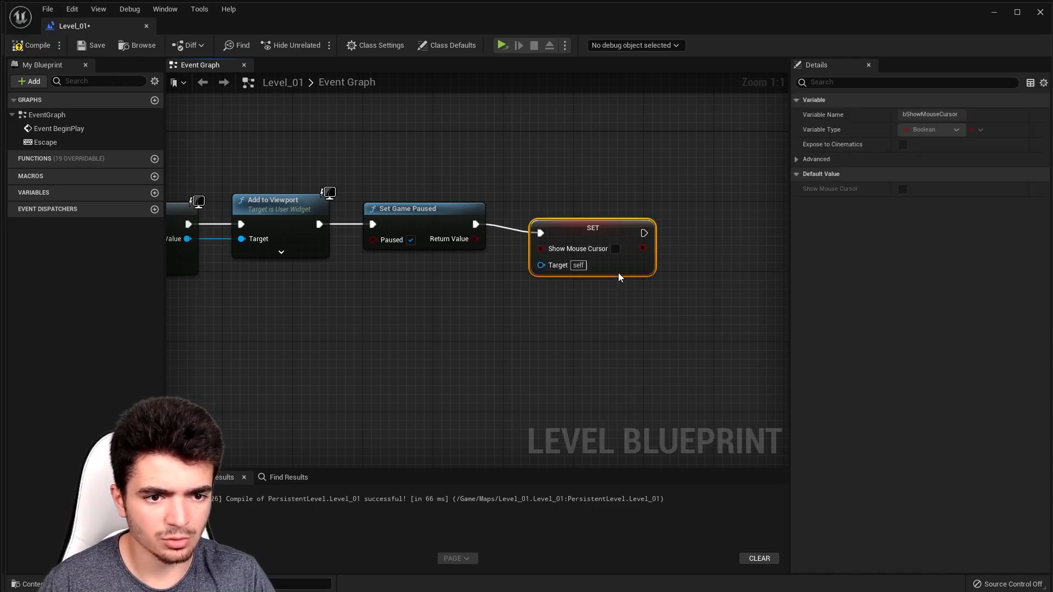
right_click_drag(546, 176, 591, 195)
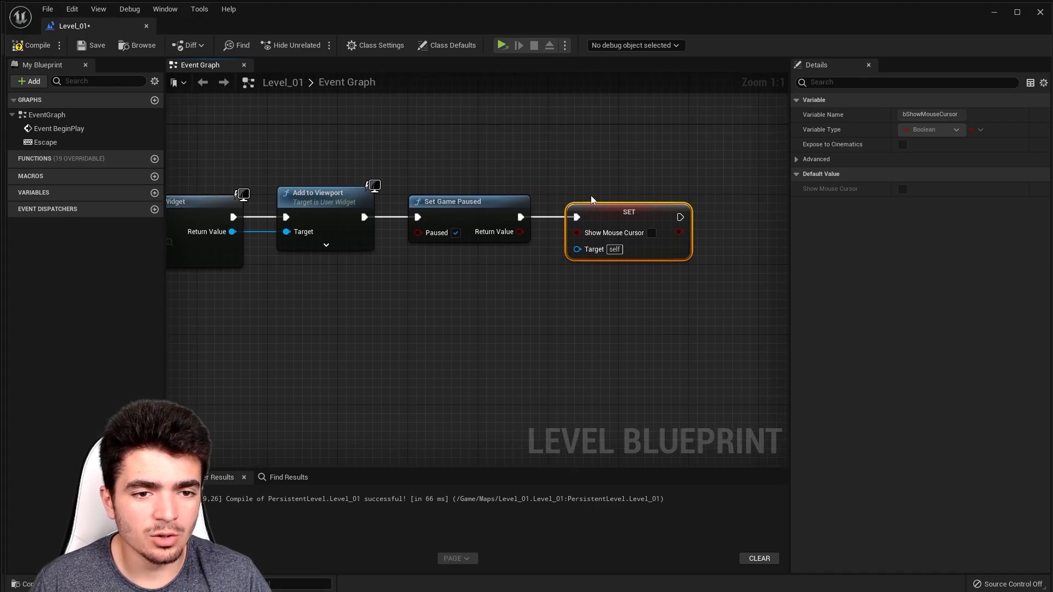
left_click(652, 232)
Move the Escape event farther from Create Pause Menu Widget to make room for another node between them.
scroll(453, 278, "down", 3)
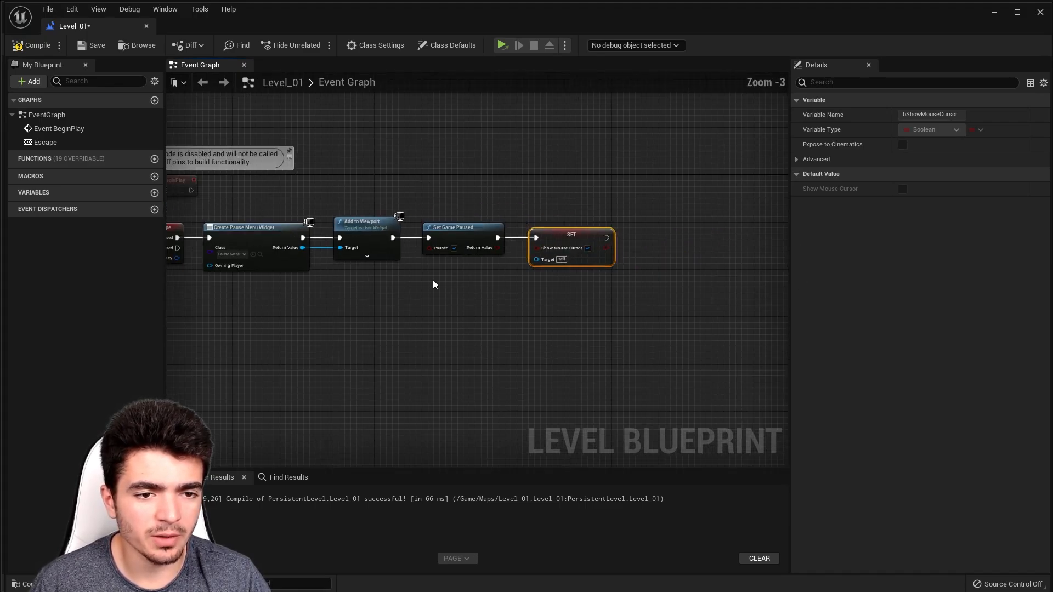
right_click_drag(437, 281, 544, 309)
scroll(506, 289, "up", 1)
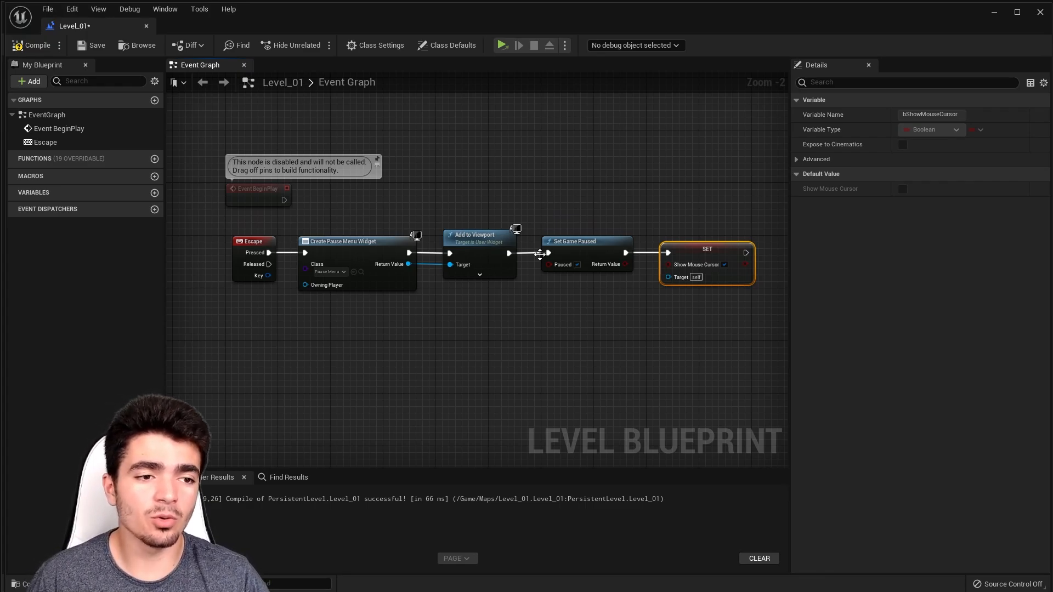
left_click_drag(254, 244, 239, 245)
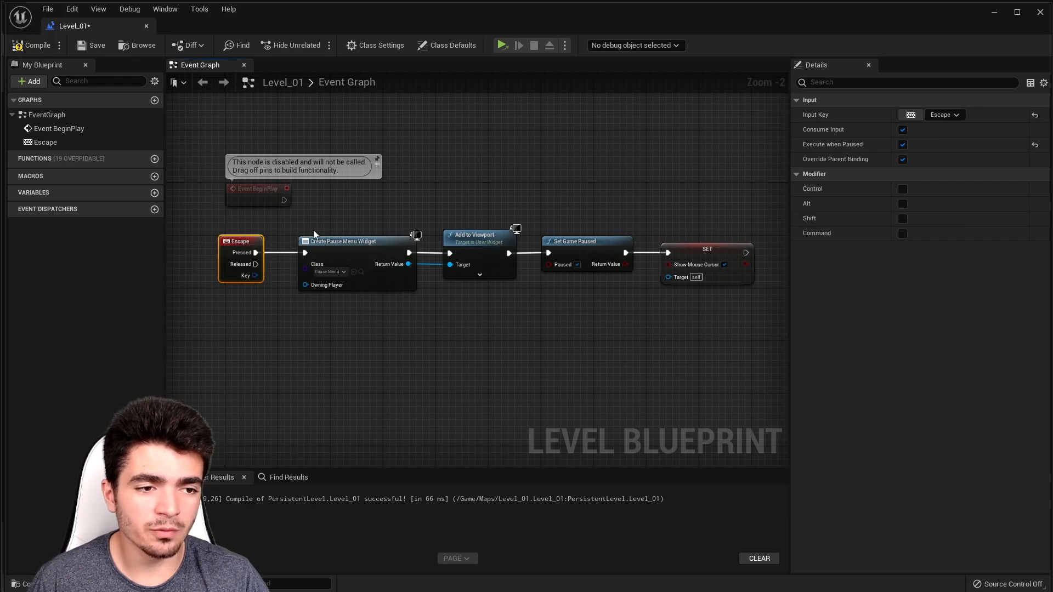
left_click_drag(474, 246, 728, 302)
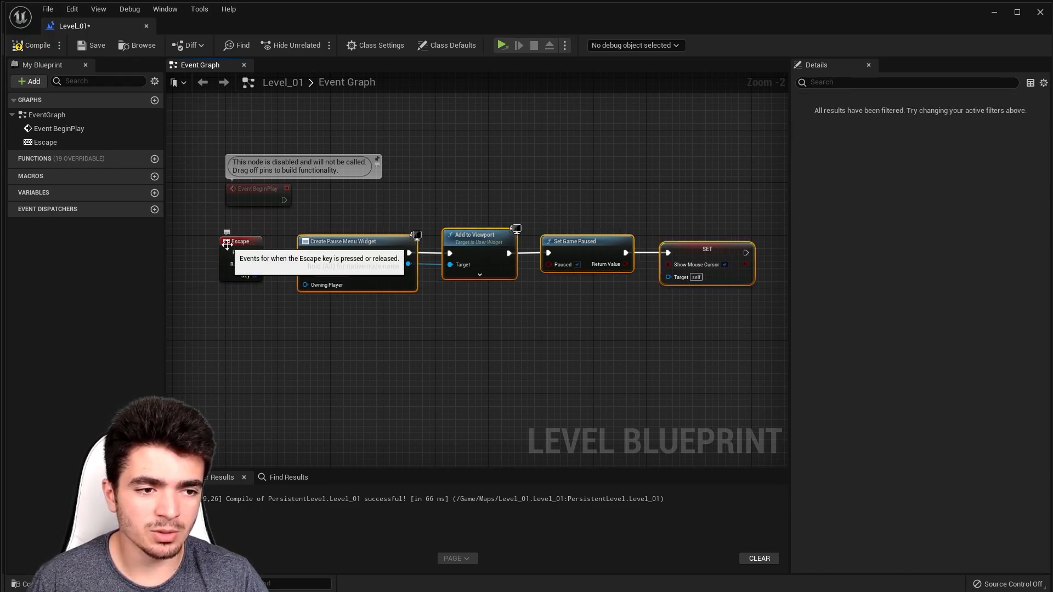
left_click(656, 352)
mouse_move(390, 362)
right_mouse_down()
mouse_move(426, 362)
mouse_move(351, 348)
mouse_move(429, 353)
mouse_move(380, 350)
mouse_move(403, 354)
right_mouse_up()
left_click_drag(255, 242, 190, 237)
right_click_drag(260, 236, 385, 242)
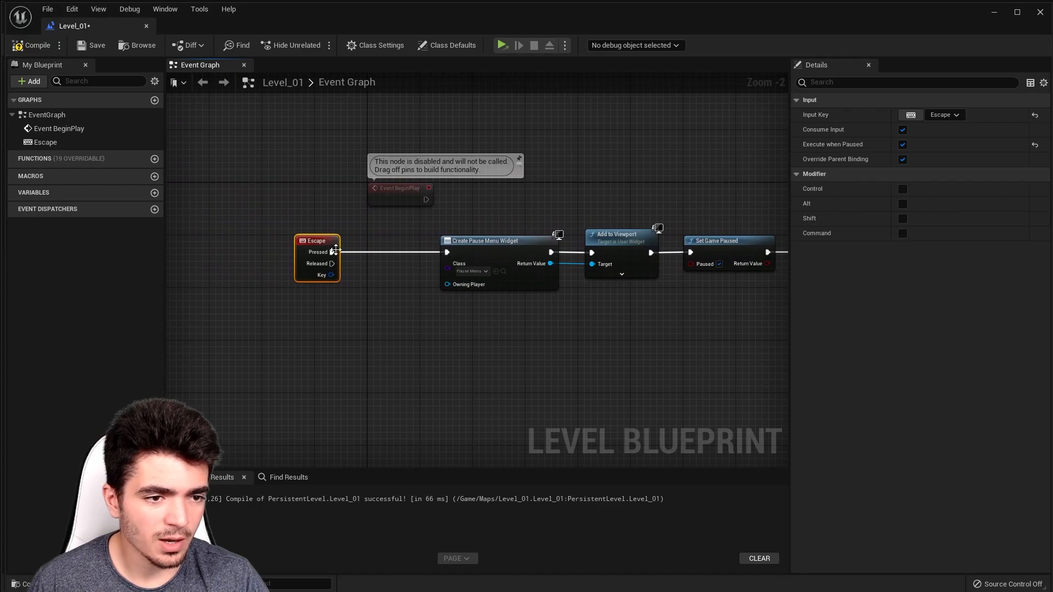
Insert a Flip Flop node between Escape's Pressed output and Create Pause Menu Widget, using output A, and align it in the row.
left_click_drag(332, 253, 385, 284)
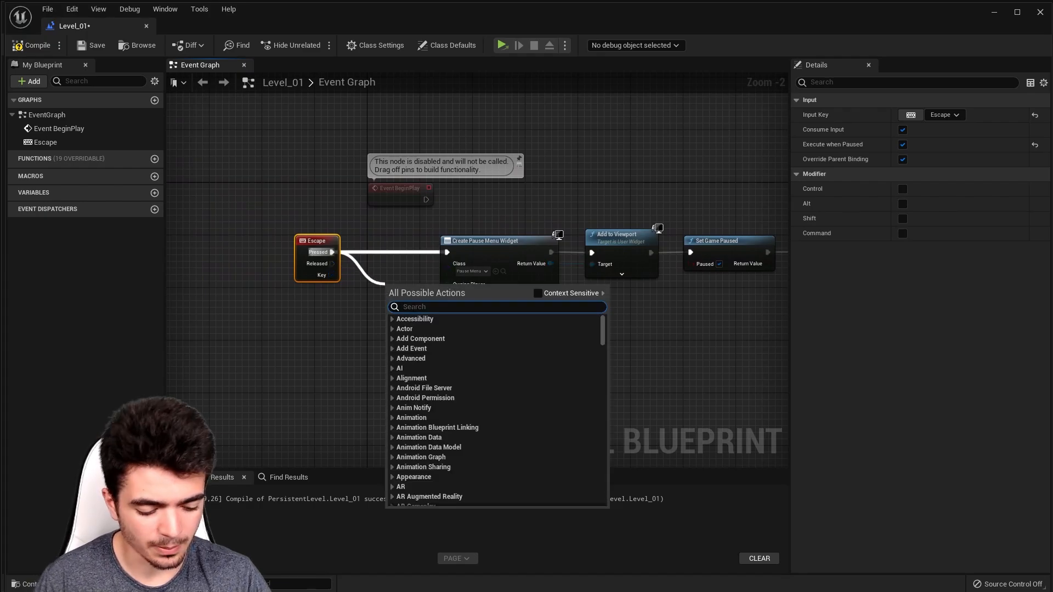
type("flip flo")
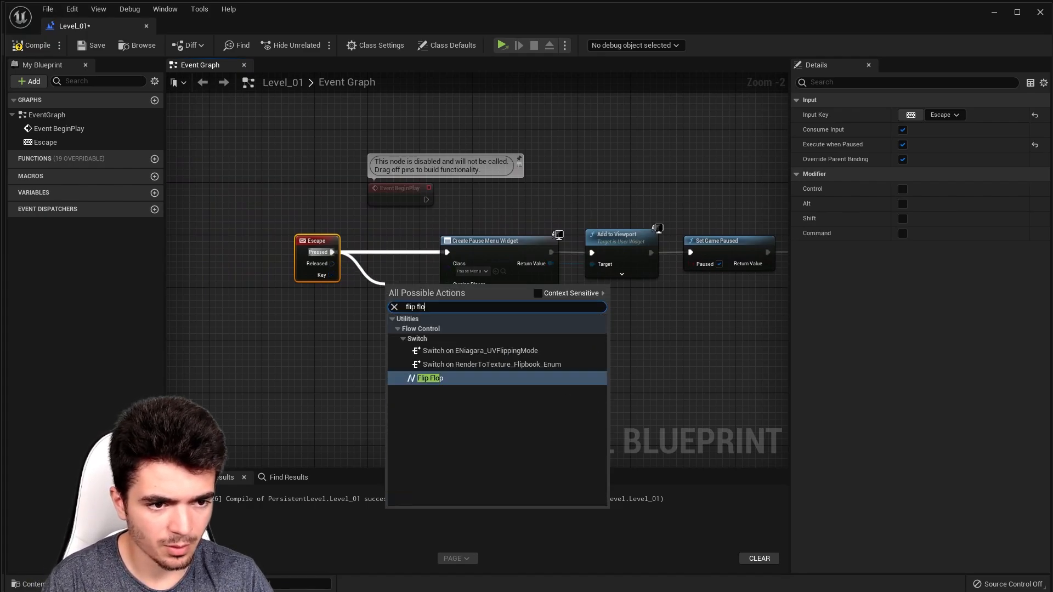
type("p")
left_click(424, 342)
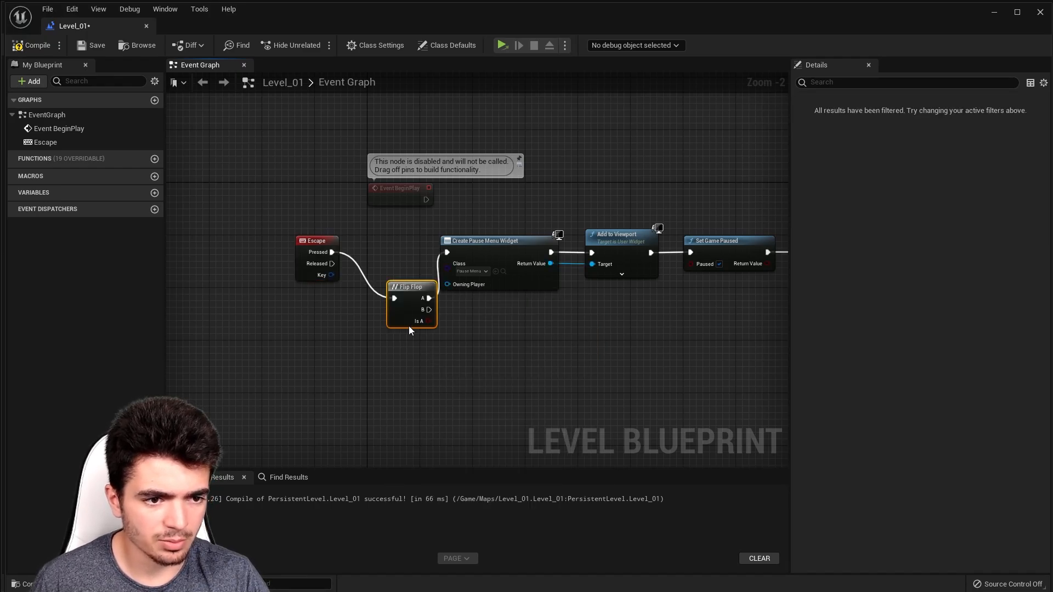
left_click_drag(414, 288, 380, 240)
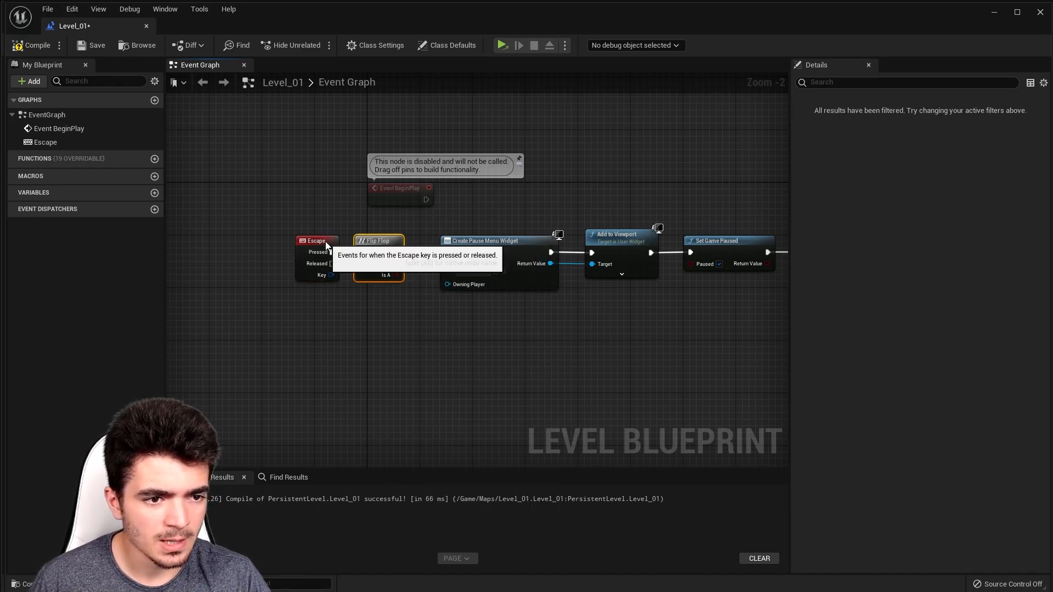
left_click(324, 242)
left_click(379, 243)
scroll(431, 330, "up", 2)
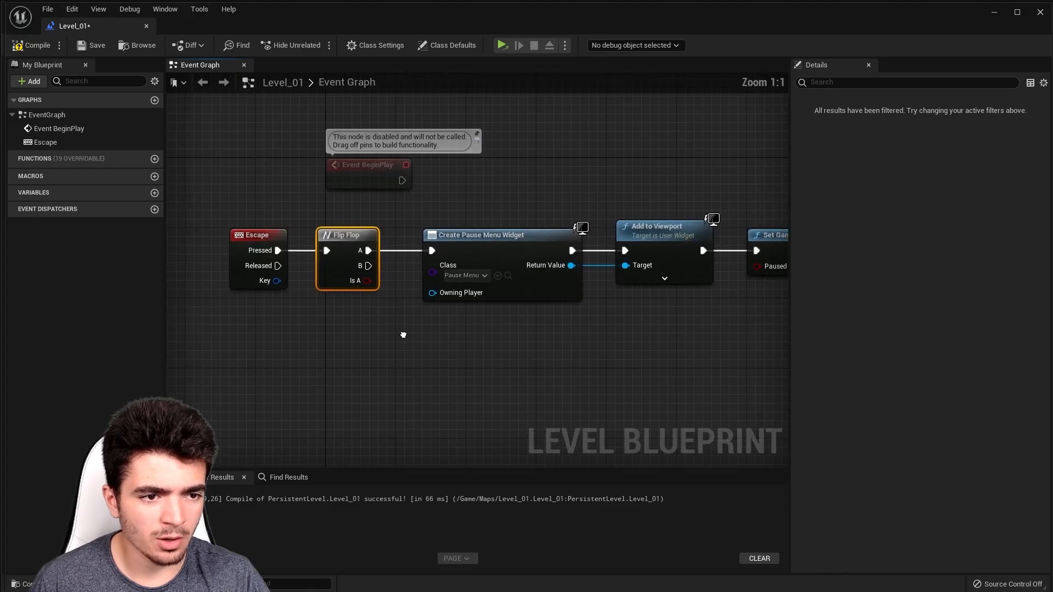
scroll(479, 368, "down", 4)
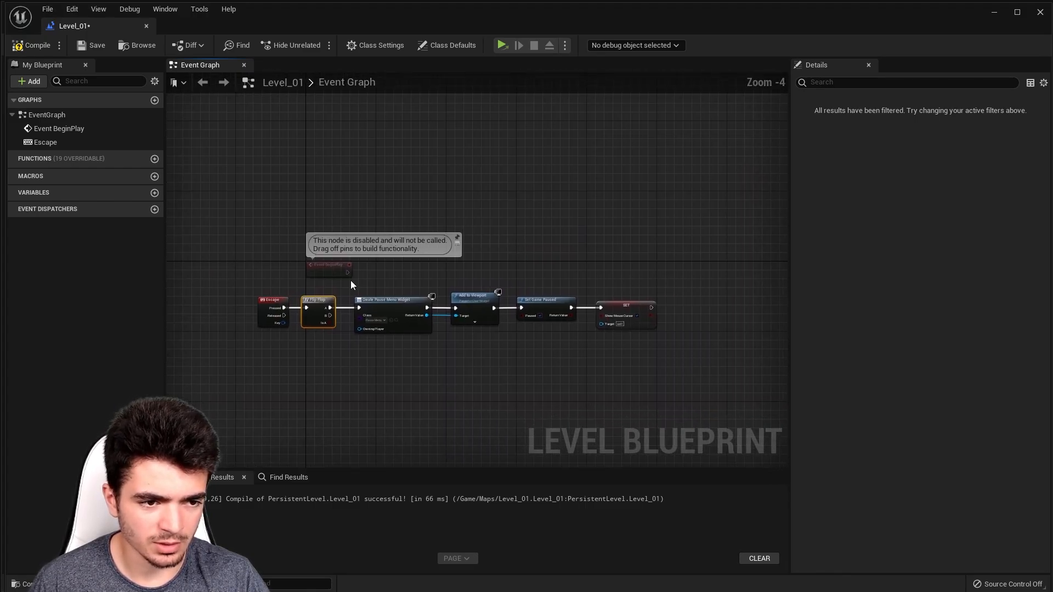
left_click_drag(430, 301, 625, 341)
right_click_drag(506, 371, 567, 331)
scroll(567, 331, "up", 2)
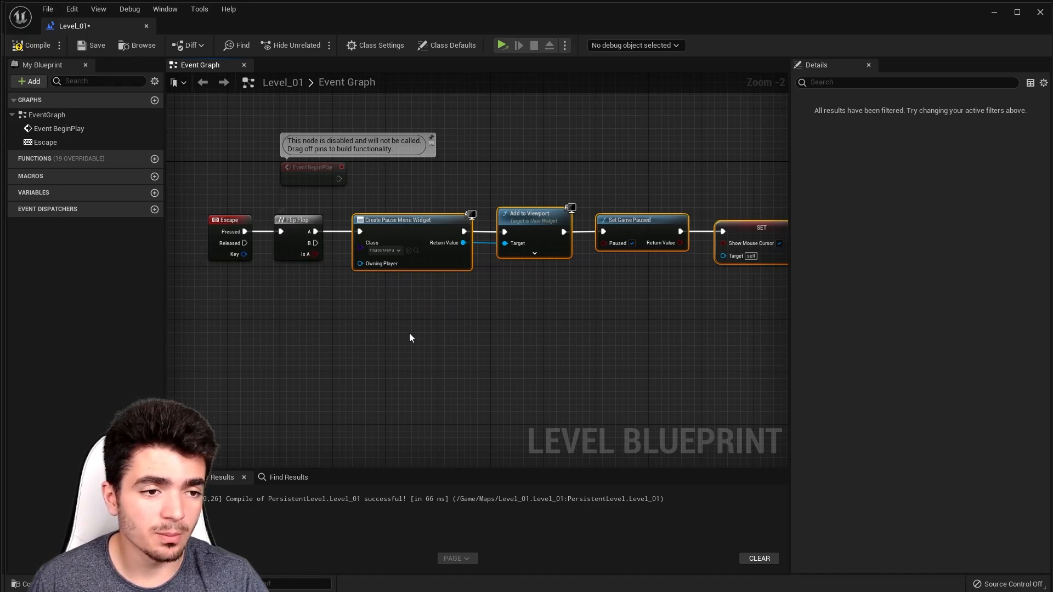
right_click_drag(448, 335, 424, 337)
left_click(335, 302)
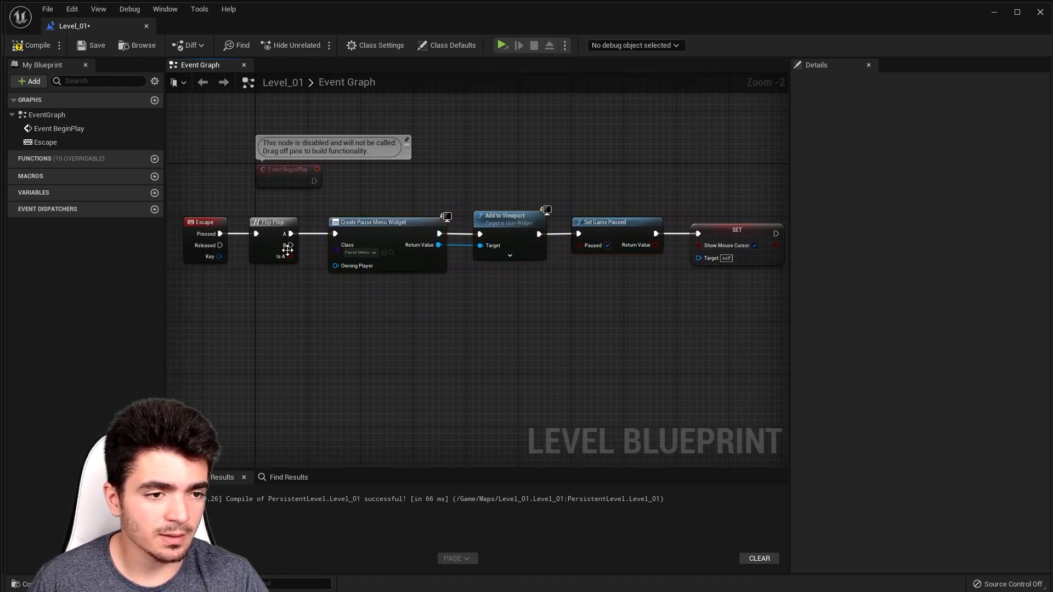
Add a Remove from Parent node to the Flip Flop's B output and place it below Create Pause Menu Widget.
left_click_drag(290, 245, 353, 307)
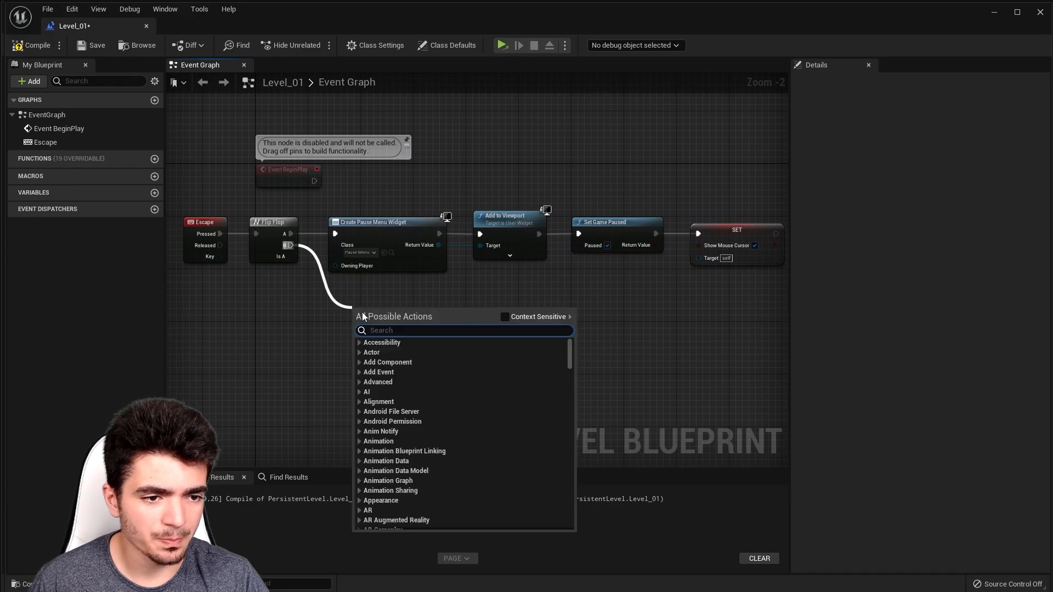
type("^re")
key("BackSpace")
key("BackSpace")
key("BackSpace")
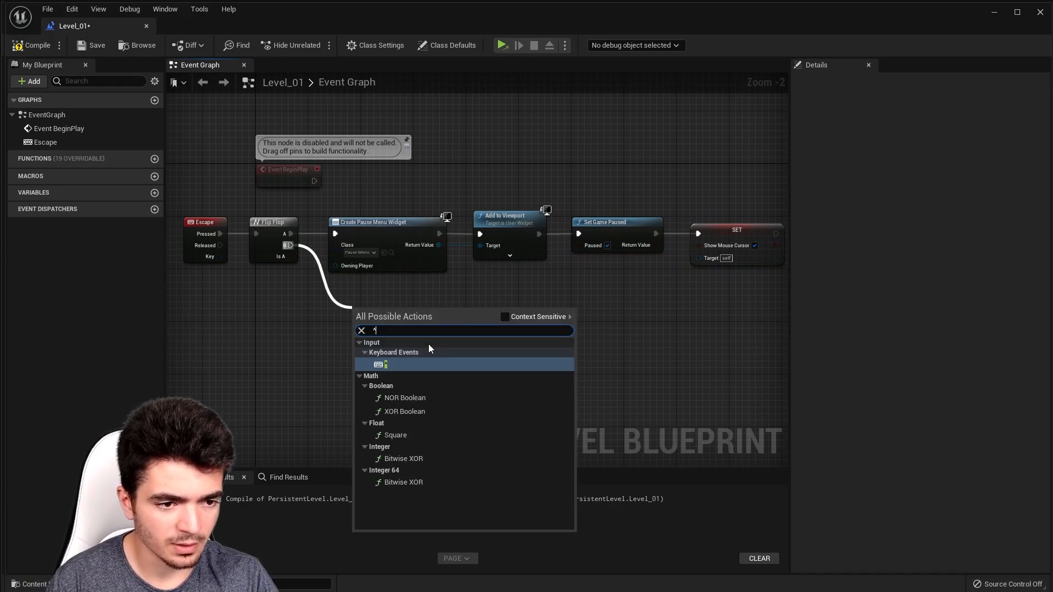
type("remove from")
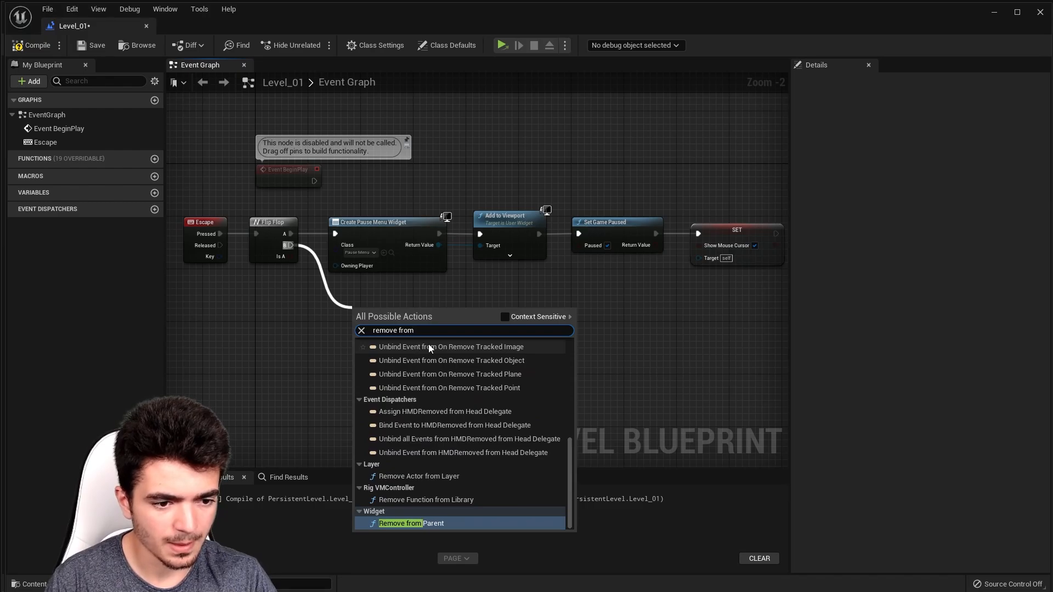
key("Return")
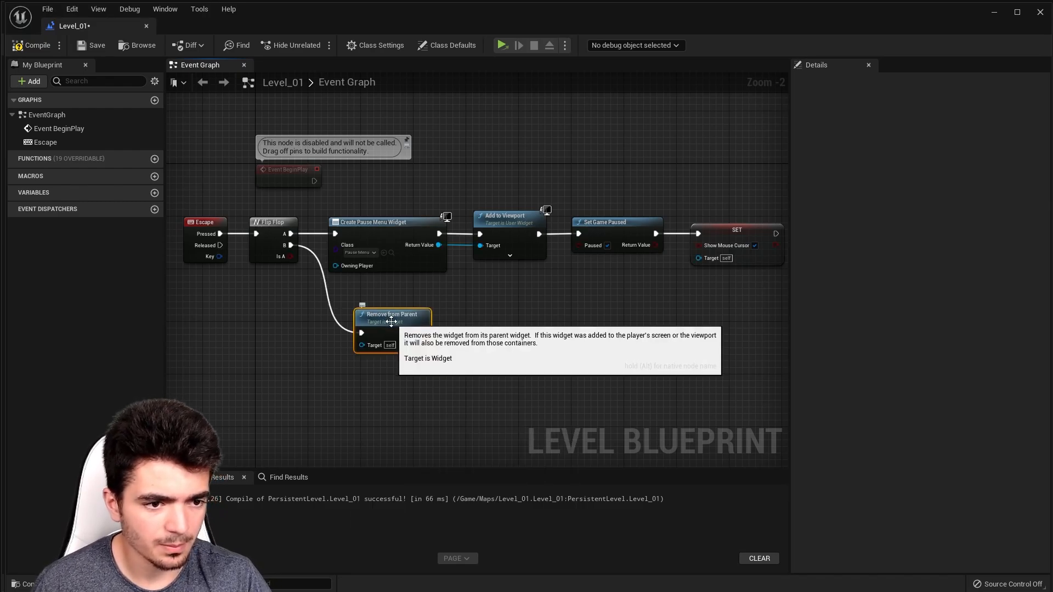
left_click_drag(389, 318, 375, 299)
scroll(443, 311, "up", 2)
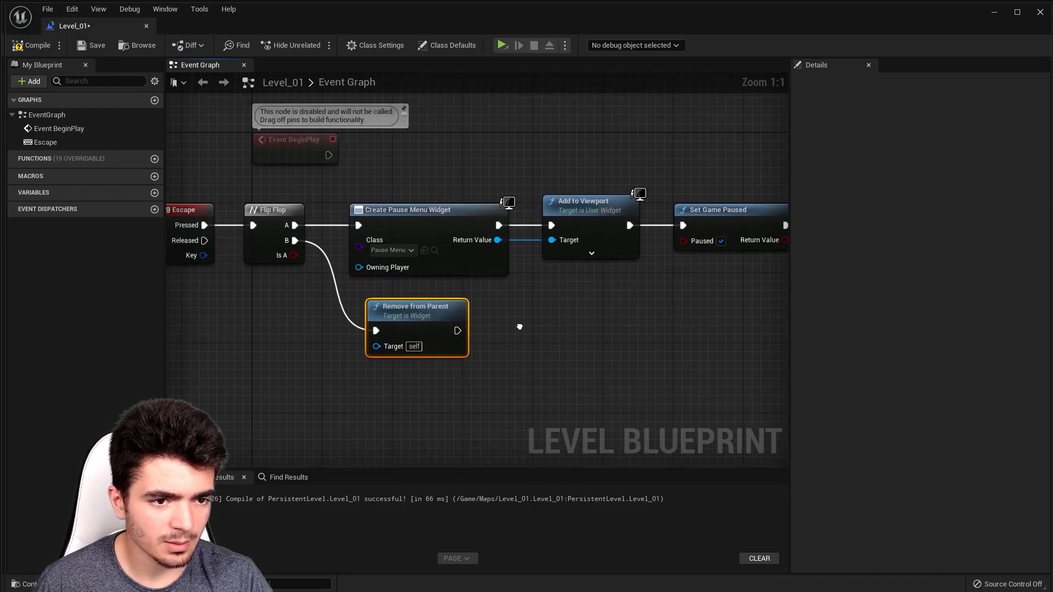
Connect Create Pause Menu Widget's Return Value to the Target of Remove from Parent, and place that node below Add to Viewport.
left_click(396, 216)
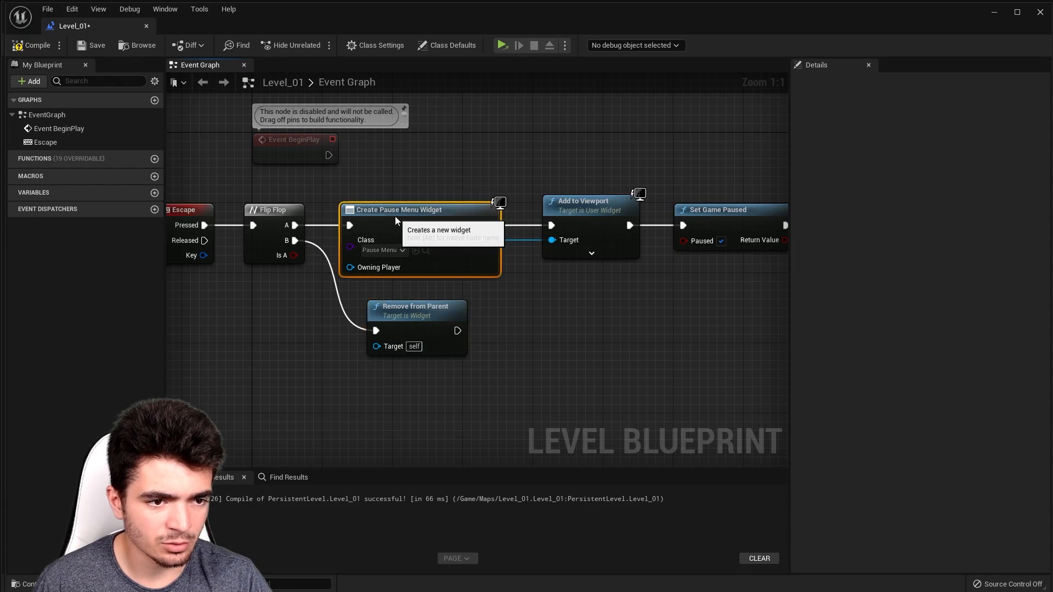
left_click_drag(498, 240, 567, 284)
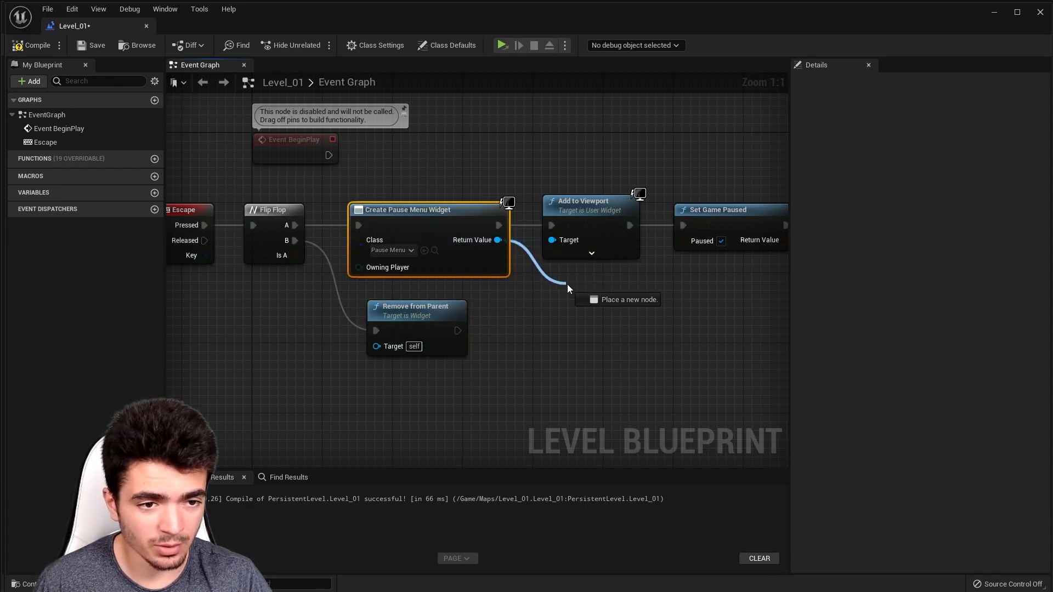
left_click_drag(364, 312, 385, 345)
left_click_drag(410, 312, 546, 311)
left_click(414, 210)
Add a Set Game Paused node with Paused unticked after Remove from Parent and align it in the lower row.
right_click_drag(424, 333, 177, 336)
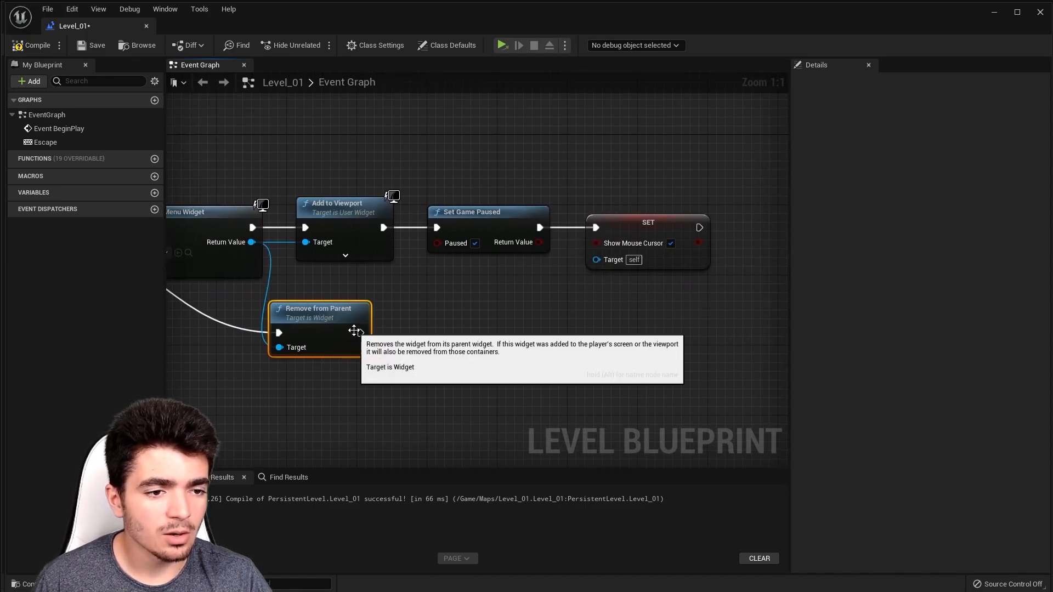
left_click_drag(357, 332, 431, 334)
type("set")
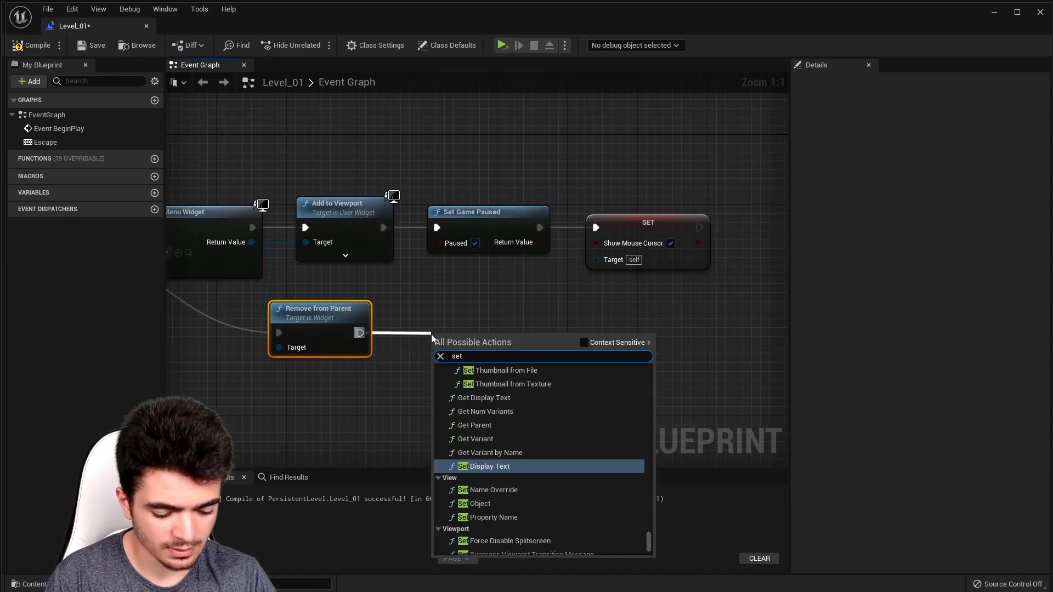
type(" game")
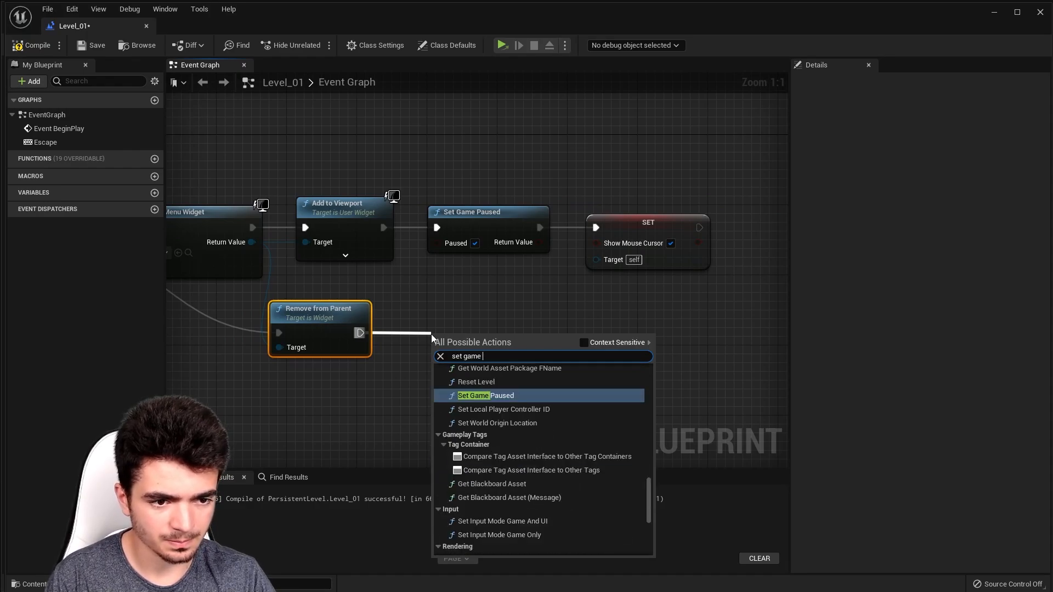
key("Return")
left_click_drag(458, 336, 447, 328)
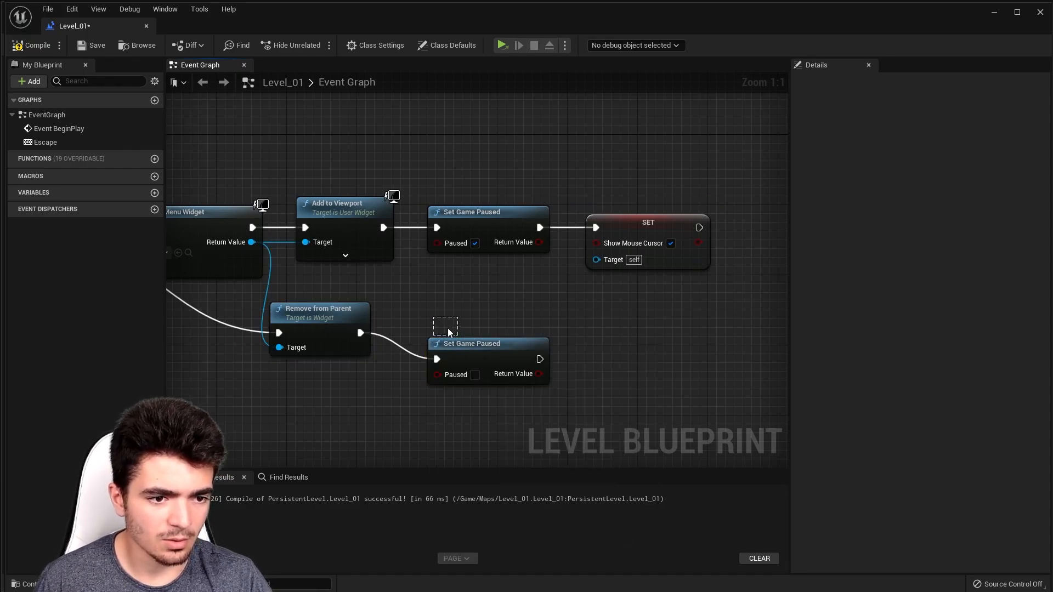
left_click_drag(465, 382, 439, 357)
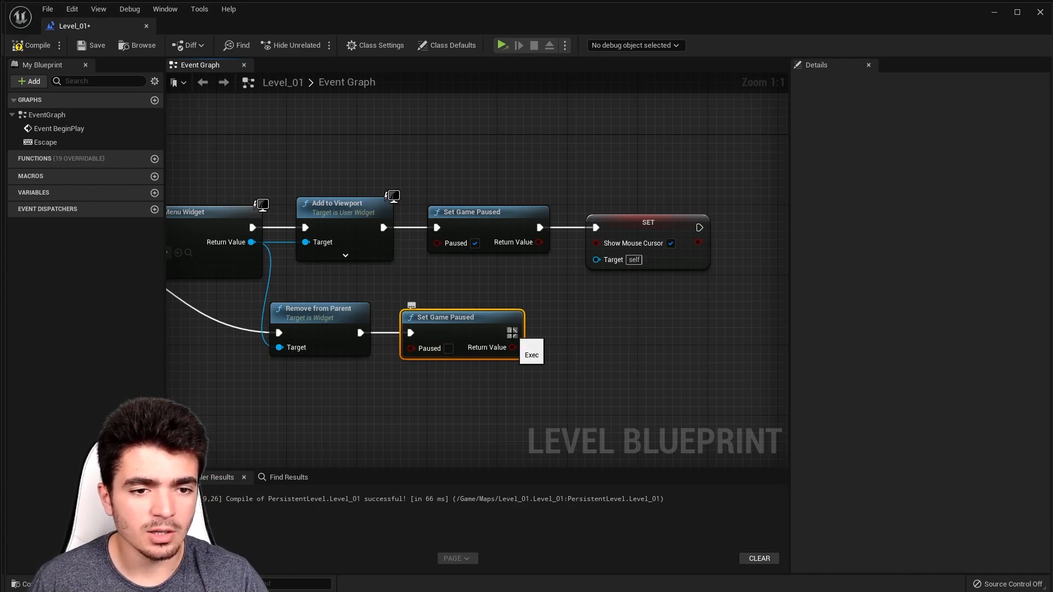
Add a Set Show Mouse Cursor node with its option unticked after the lower Set Game Paused and align it in the row.
left_click_drag(512, 333, 599, 337)
type("set")
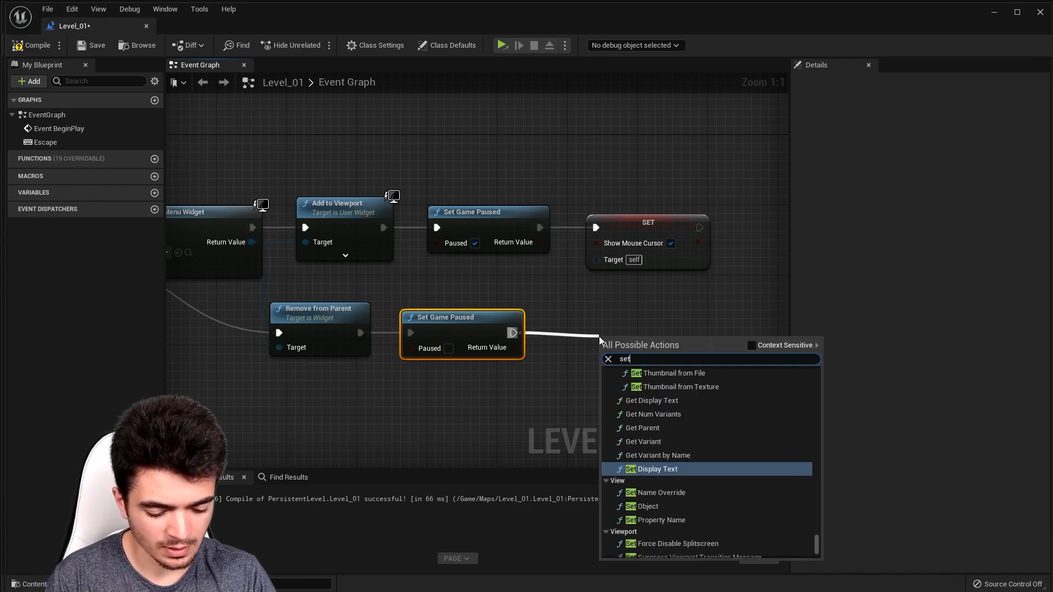
type(" shox")
key("BackSpace")
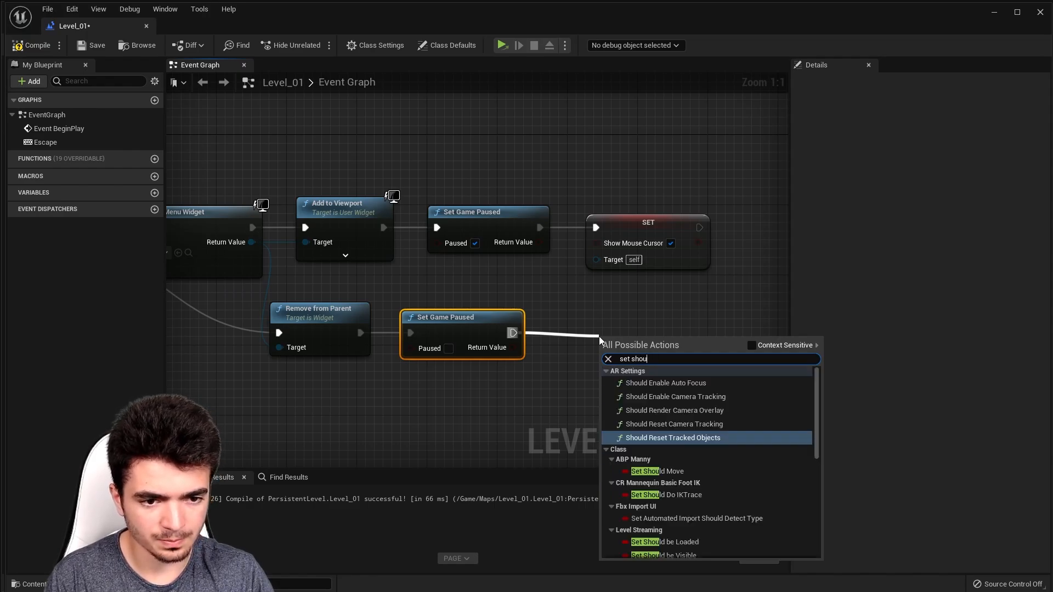
type("x")
key("BackSpace")
type("w mouse")
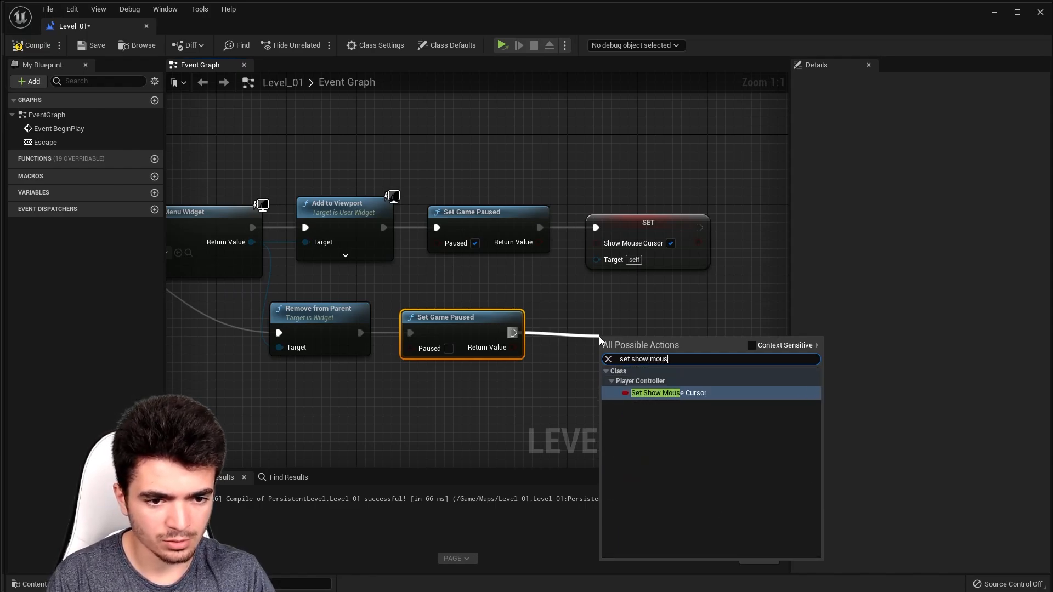
key("Return")
left_click_drag(699, 370, 655, 352)
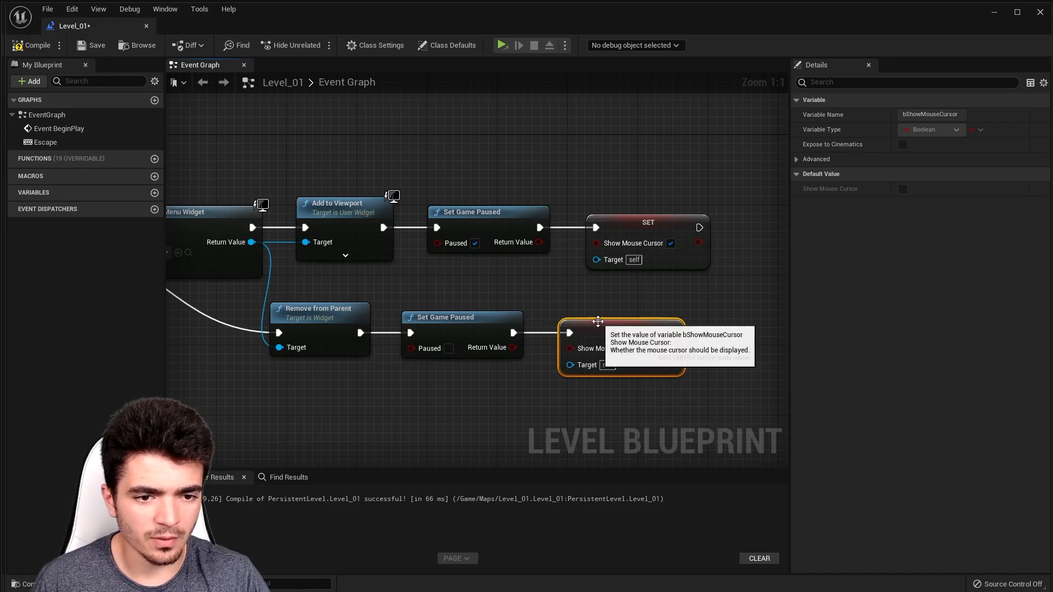
Compile the Level Blueprint to check both execution rows.
scroll(470, 379, "down", 2)
right_click_drag(471, 378, 589, 357)
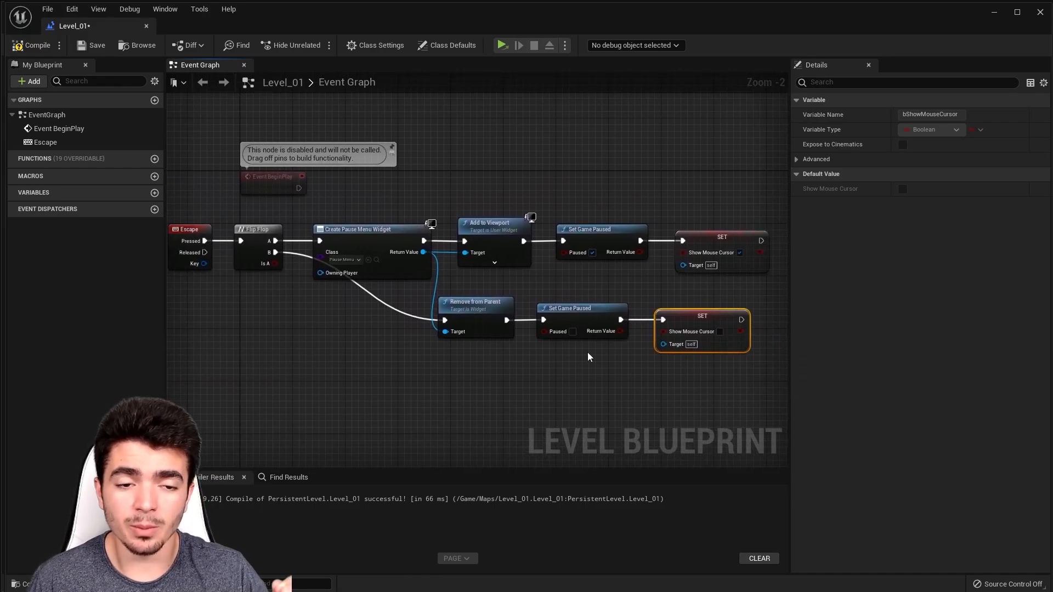
left_click(31, 47)
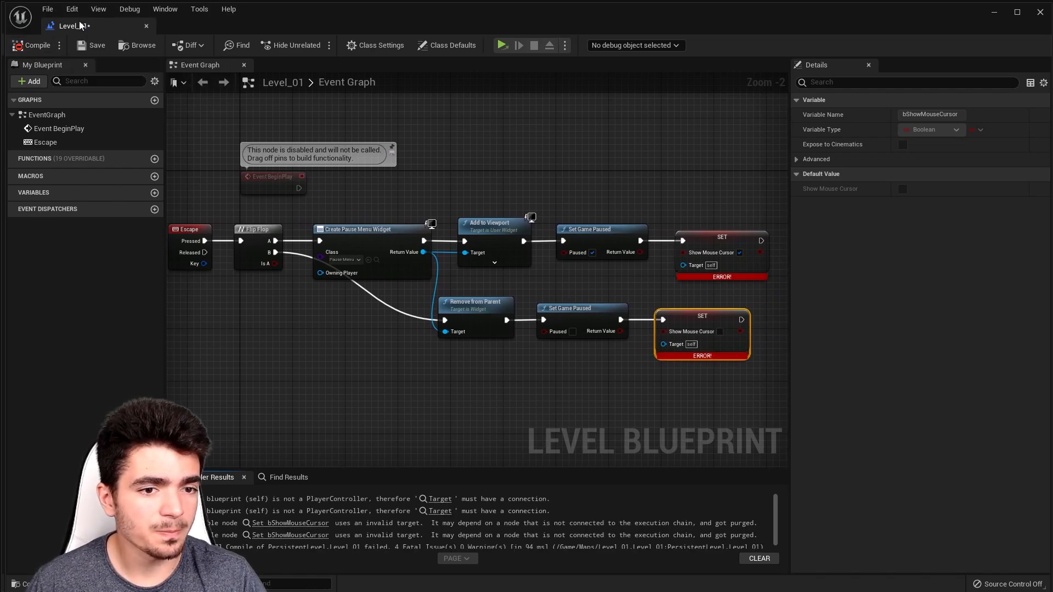
right_click_drag(648, 209, 435, 204)
scroll(441, 204, "up", 2)
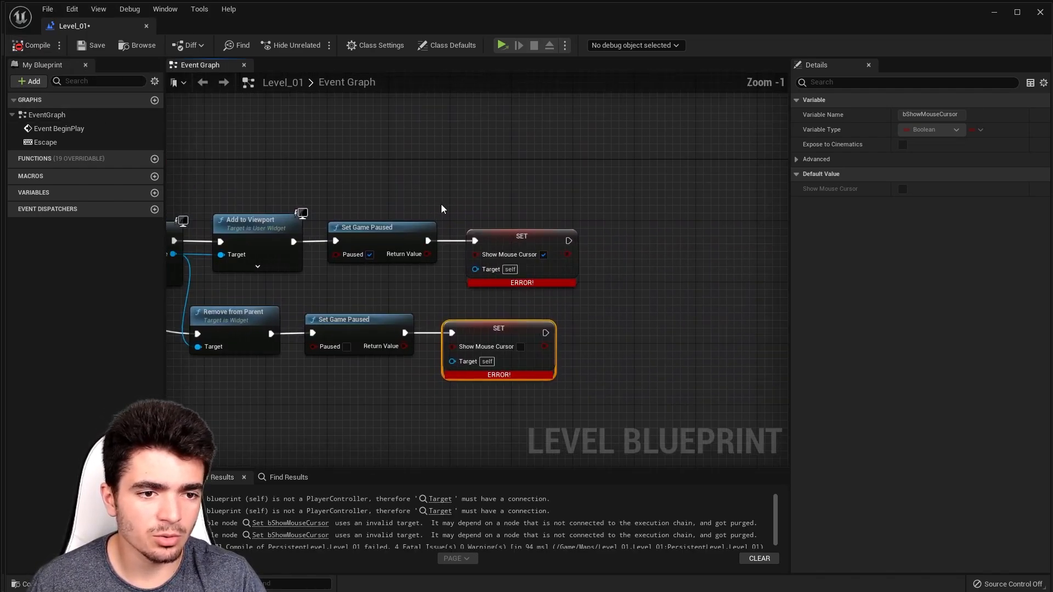
right_click_drag(480, 240, 433, 189)
right_click_drag(436, 282, 521, 294)
left_click_drag(522, 241, 472, 270)
left_click(570, 204)
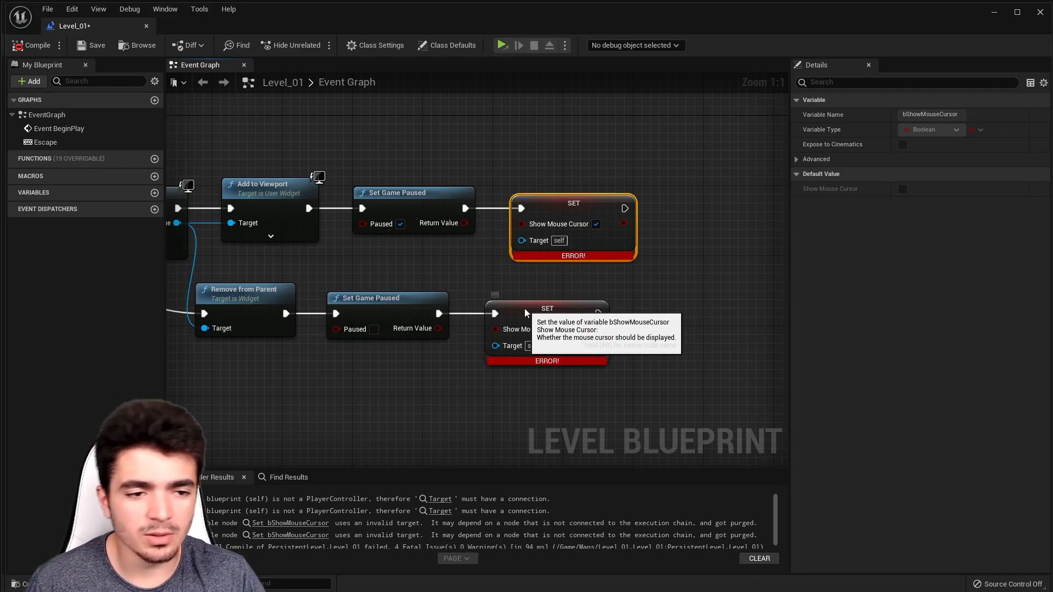
left_click_drag(529, 309, 510, 310)
key("ctrl+z")
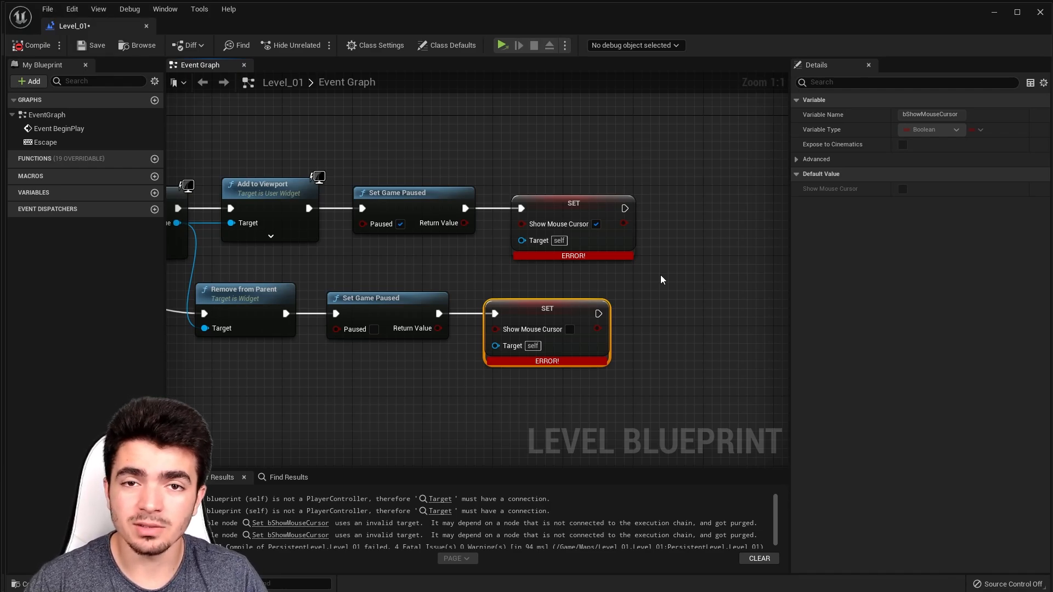
Add a Get Player Controller node between the rows and connect its Return Value to the Target of both Show Mouse Cursor SET nodes.
left_click_drag(522, 241, 459, 267)
type("ge")
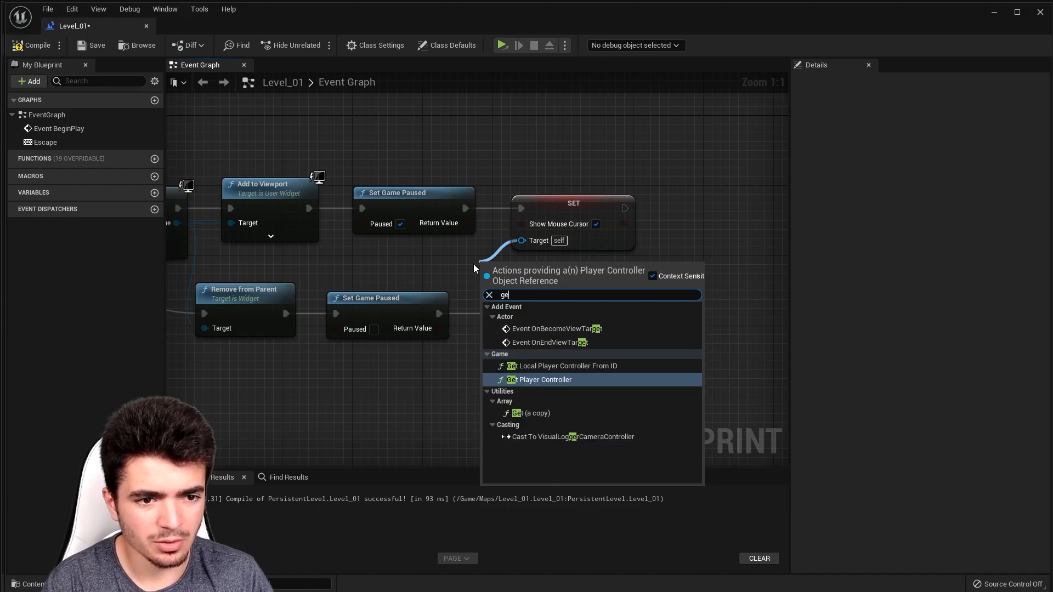
type("t player")
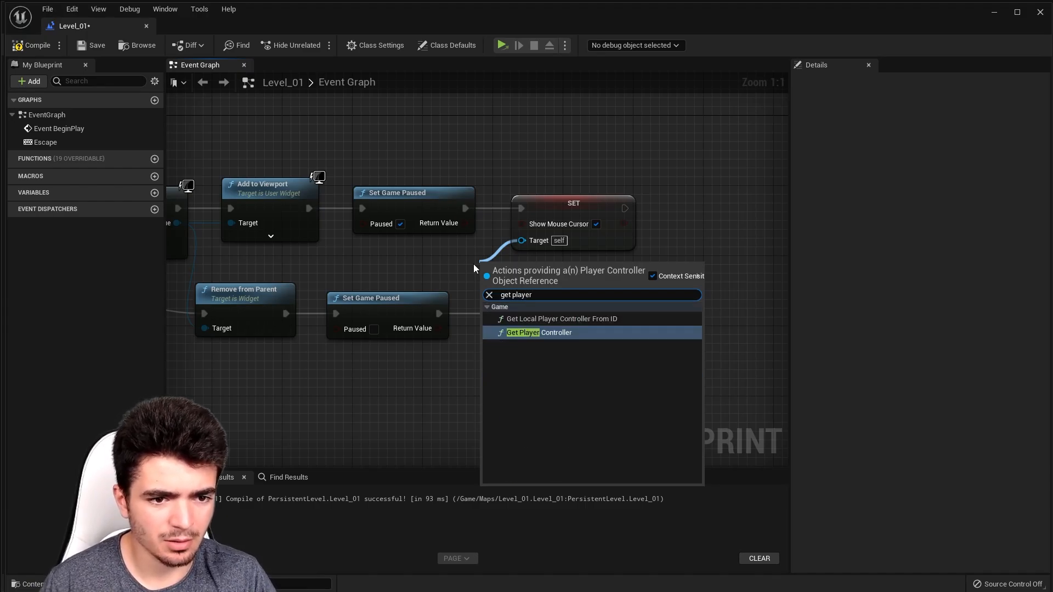
left_click(545, 333)
left_click_drag(517, 272, 391, 256)
left_click_drag(477, 269, 495, 345)
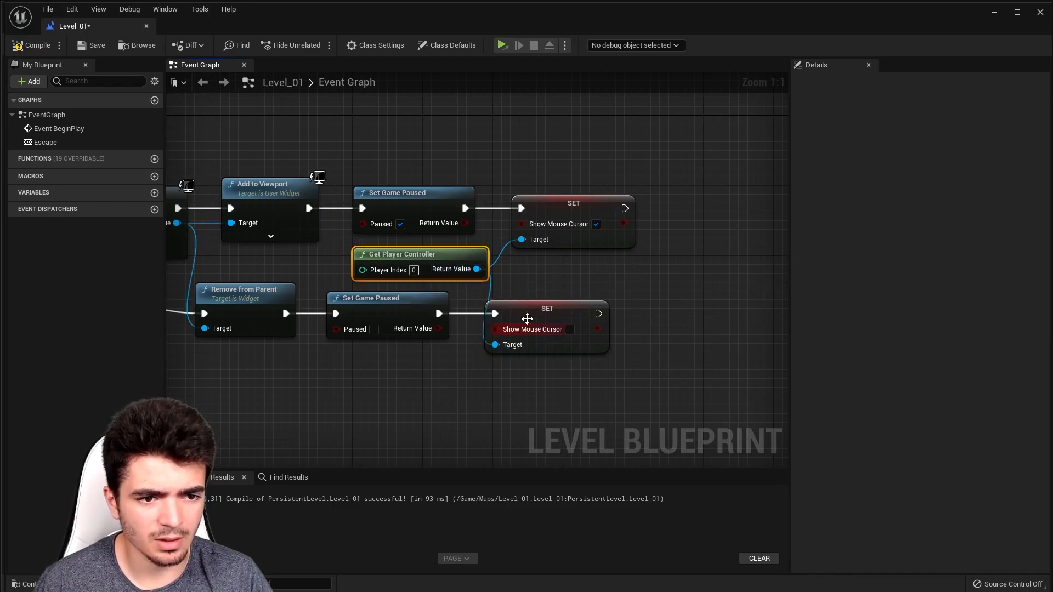
Align the lower SET node beneath the upper one and Get Player Controller beneath the upper Set Game Paused, and compile the blueprint.
left_click_drag(534, 308, 570, 308)
left_click_drag(432, 265, 424, 265)
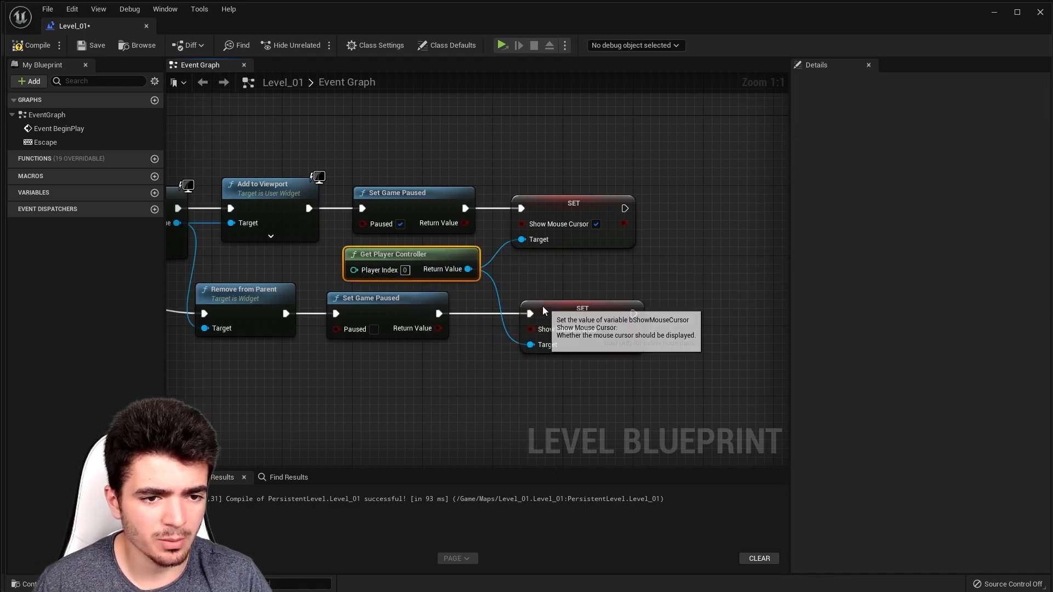
left_click_drag(543, 311, 534, 311)
left_click_drag(397, 254, 408, 253)
left_click(438, 160)
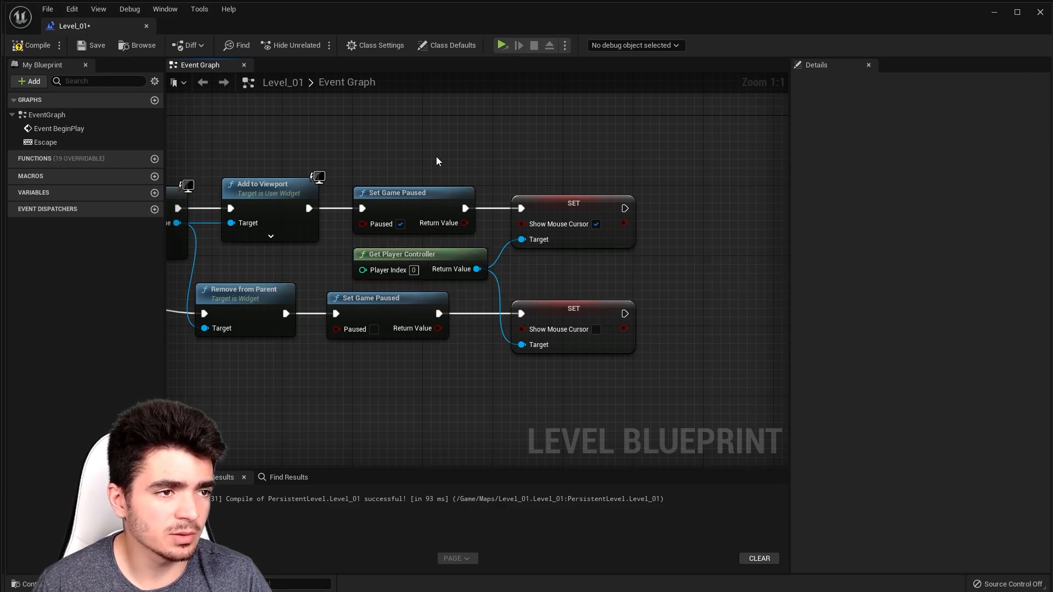
left_click(31, 45)
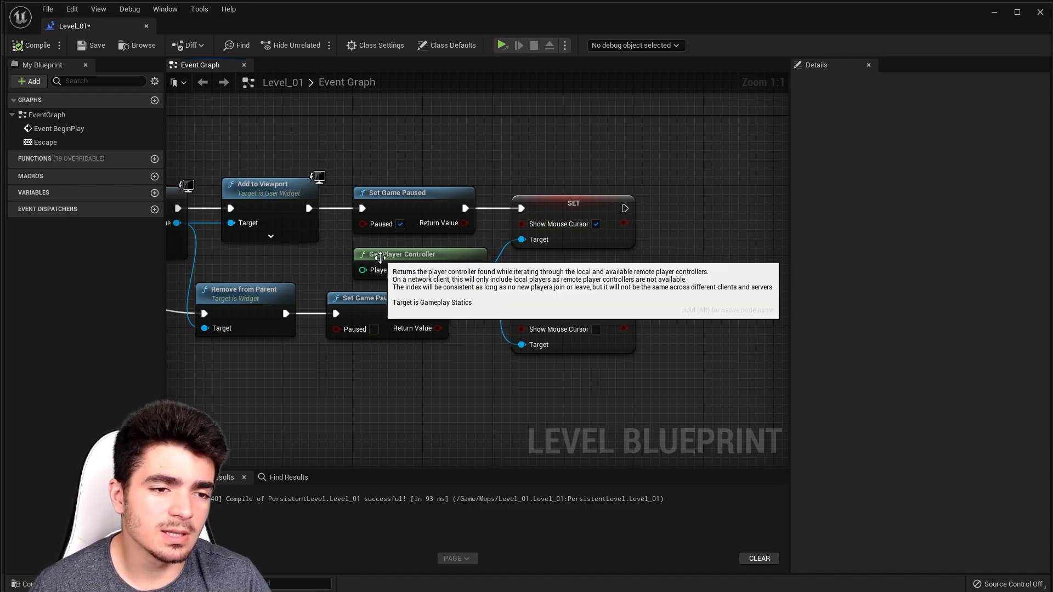
mouse_move(364, 259)
left_mouse_down()
mouse_move(370, 267)
mouse_move(363, 259)
left_mouse_up()
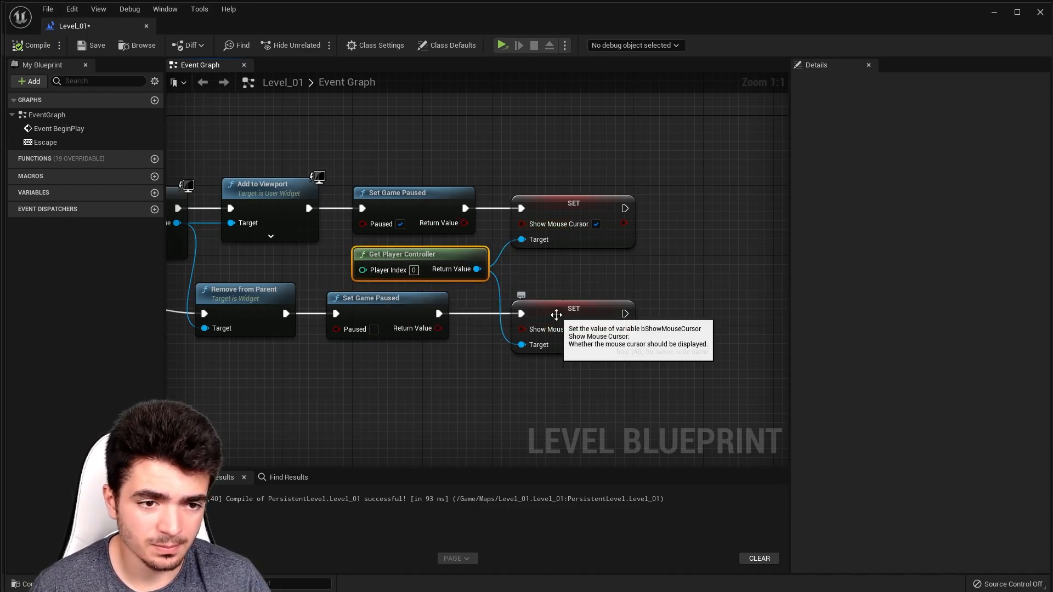
left_click_drag(540, 236, 583, 276)
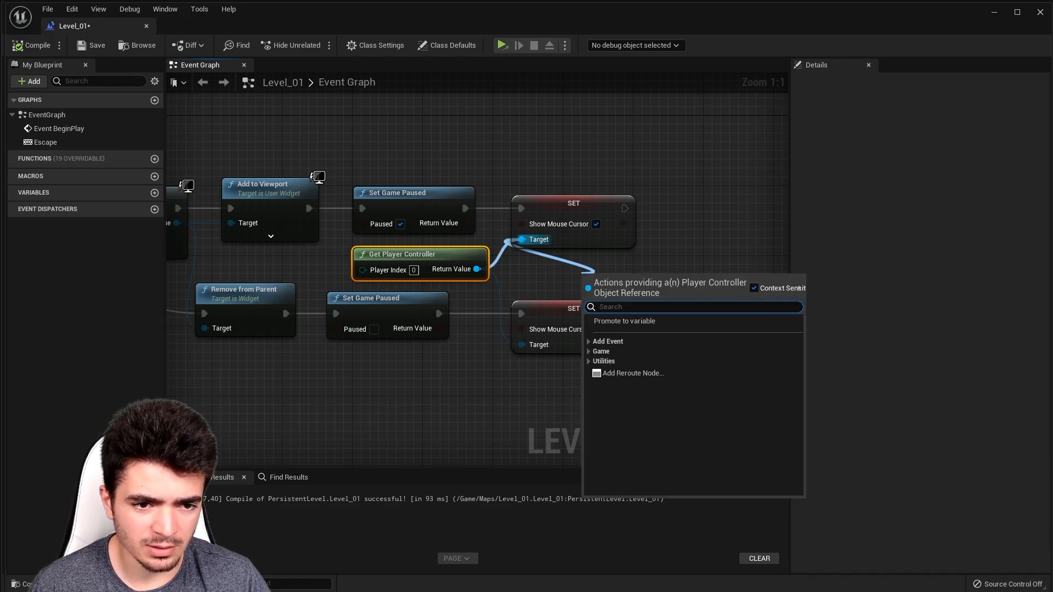
type("play")
key("BackSpace")
key("BackSpace")
key("BackSpace")
key("BackSpace")
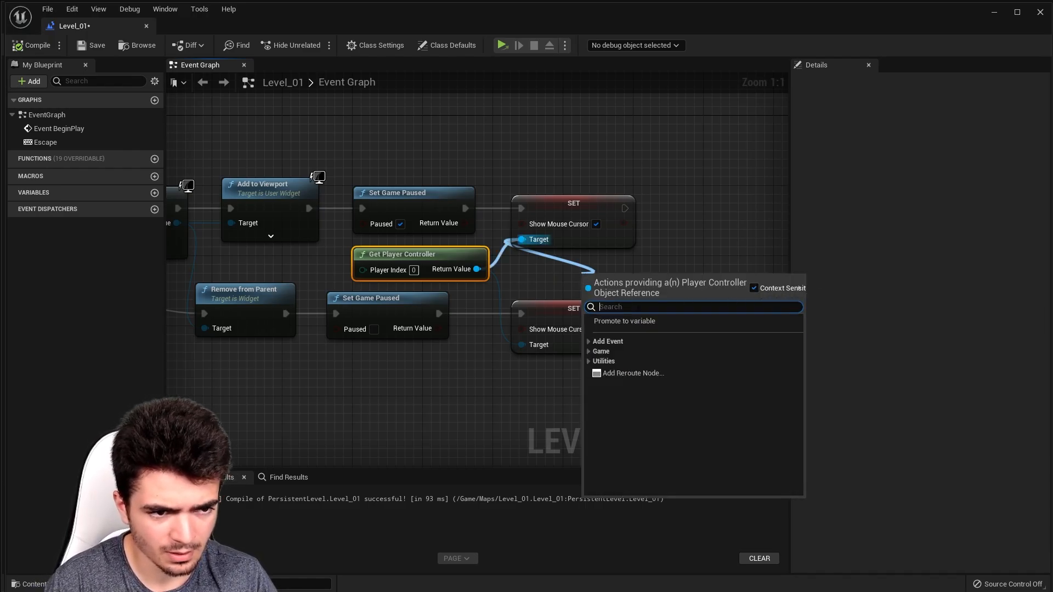
type("get player")
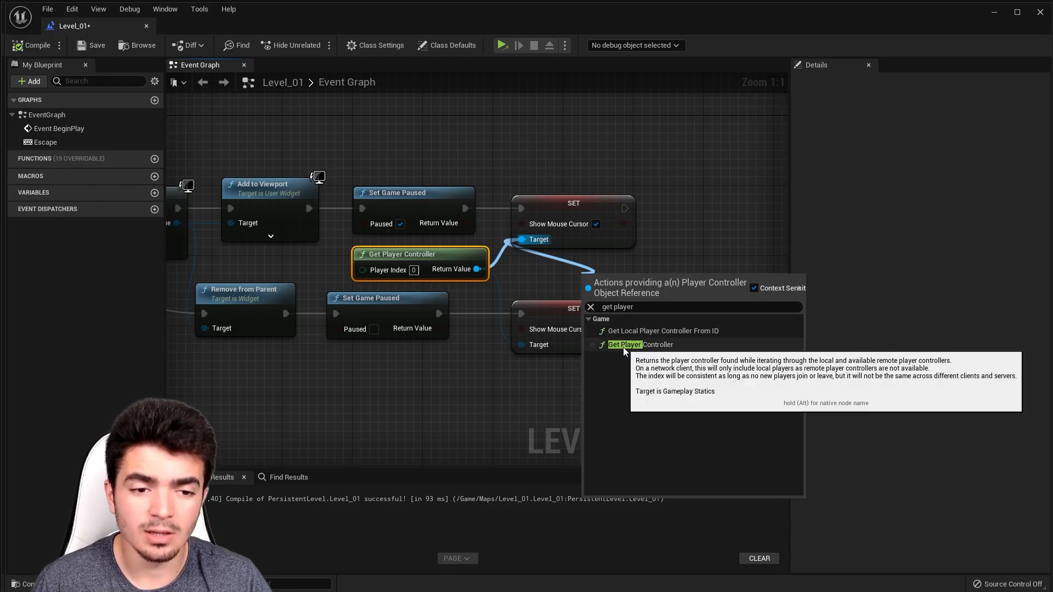
left_click(540, 274)
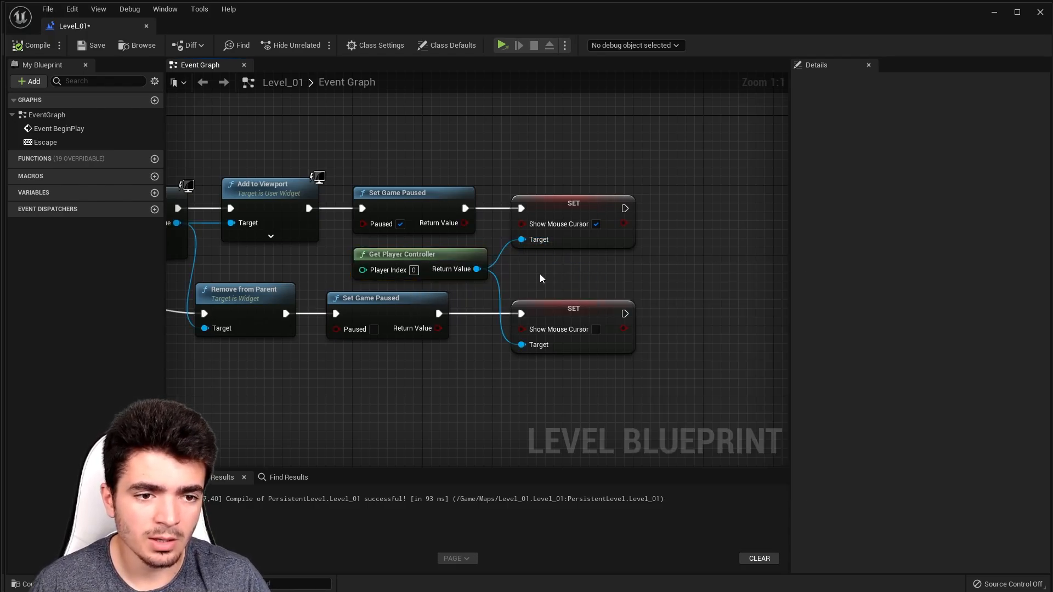
Save the Level Blueprint and close its editor window.
right_click_drag(520, 279, 641, 283)
scroll(695, 305, "down", 3)
scroll(640, 283, "up", 2)
scroll(641, 282, "down", 2)
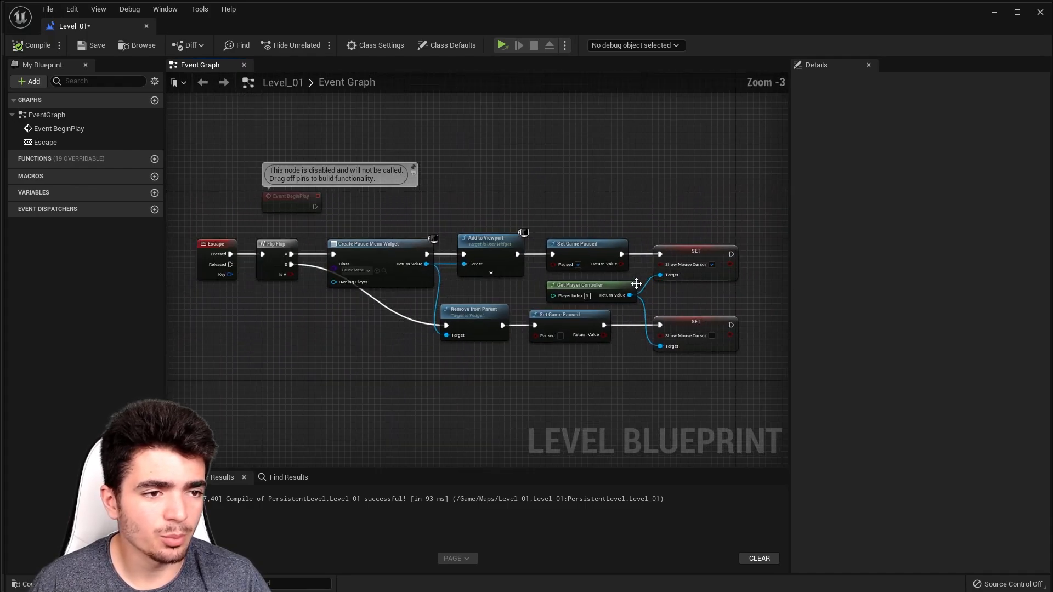
scroll(634, 281, "up", 1)
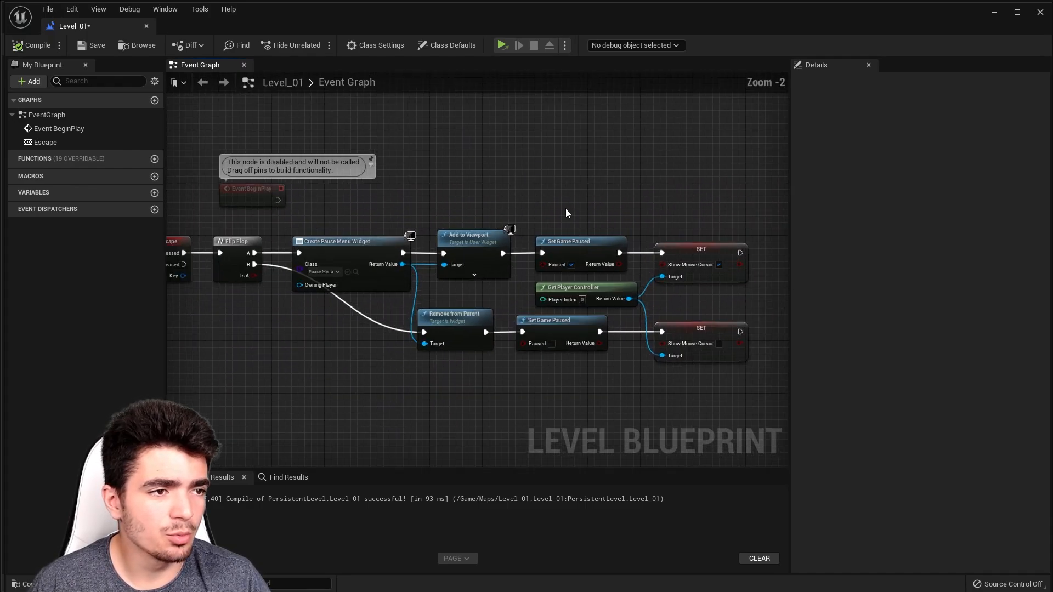
left_click(91, 45)
left_click(146, 26)
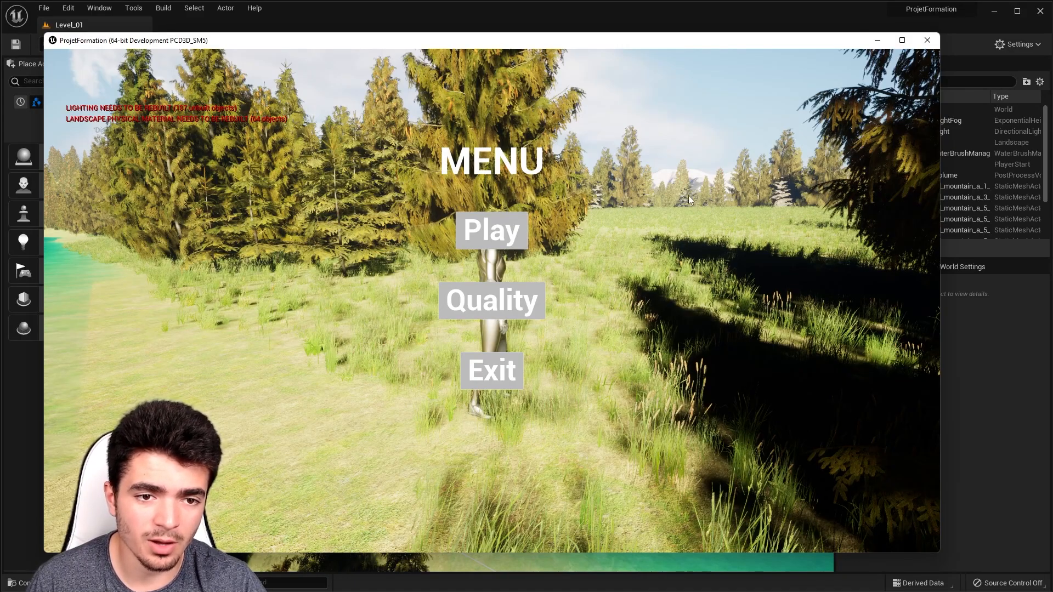
Test the pause menu in the game preview by toggling it open and closed repeatedly and running the character between pauses.
key("Escape")
key("Escape")
key("Escape")
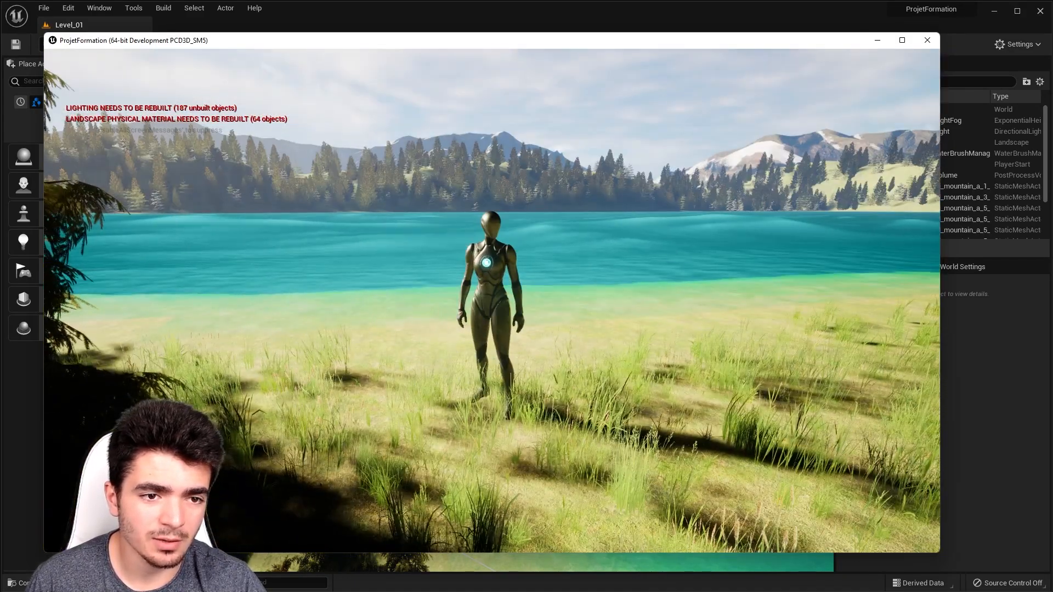
key("Escape")
key("Escape")
key("Escape")
key("Escape")
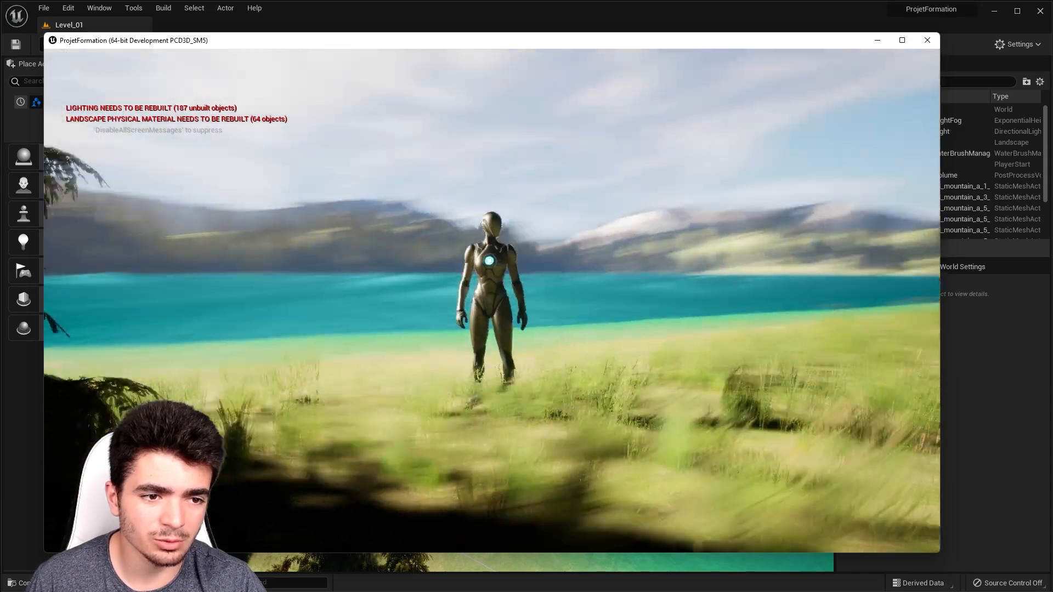
key("Escape")
key("Escape")
key("Escape")
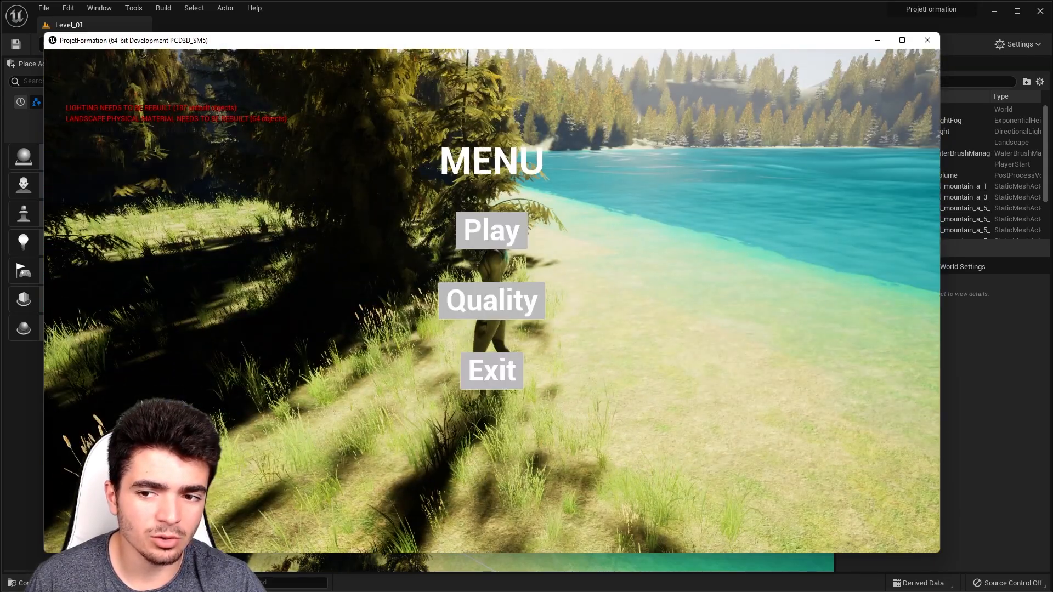
key("Escape")
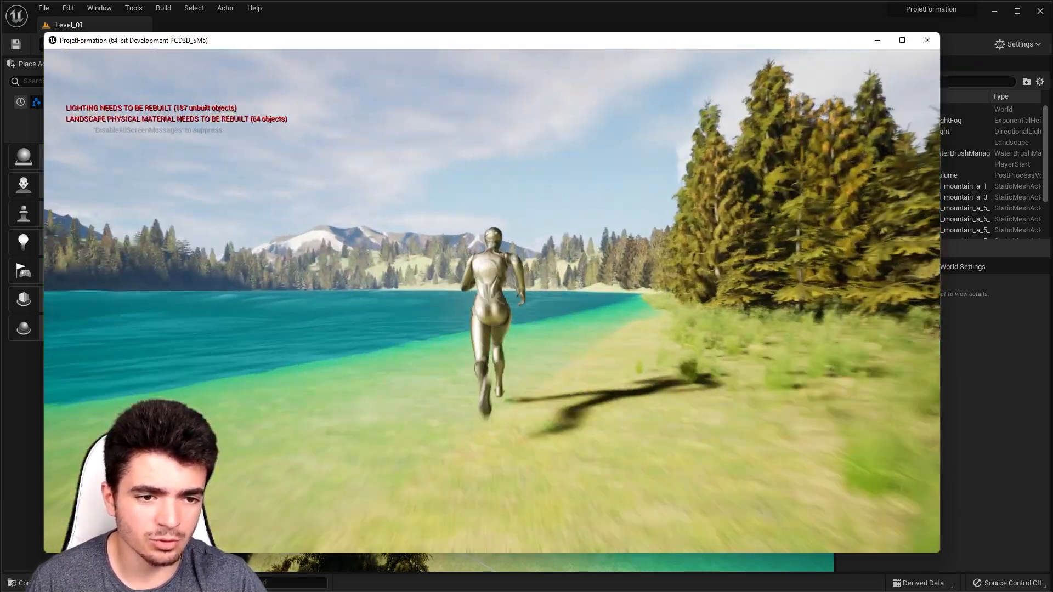
key("Escape")
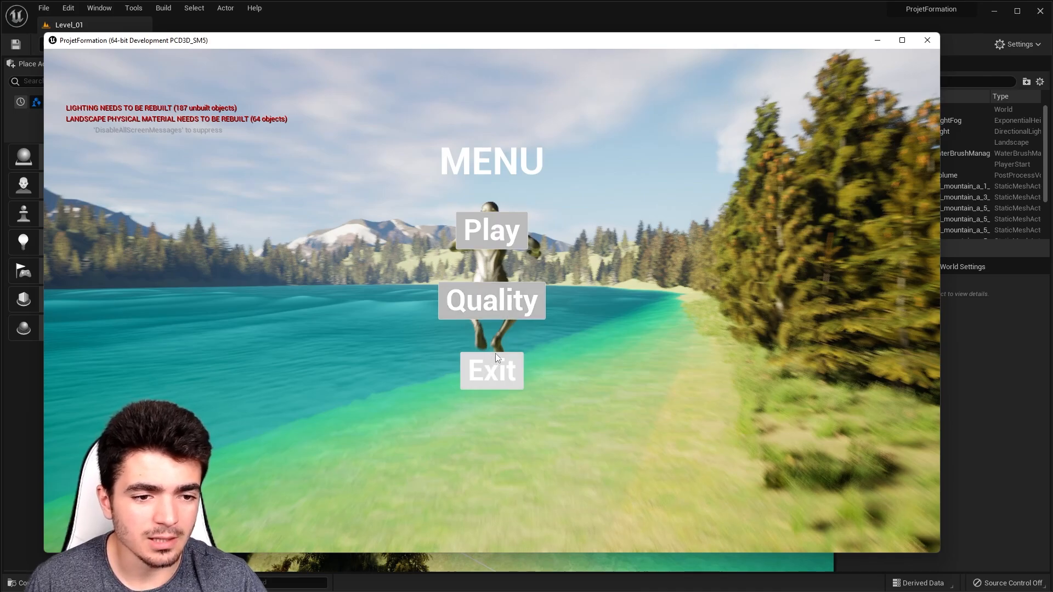
key("Escape")
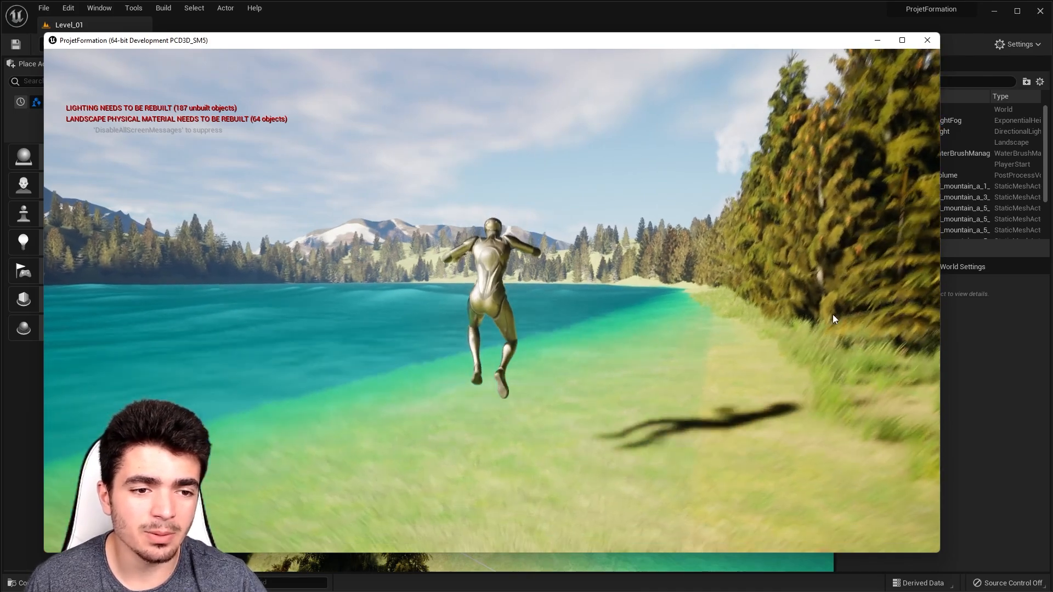
key("w")
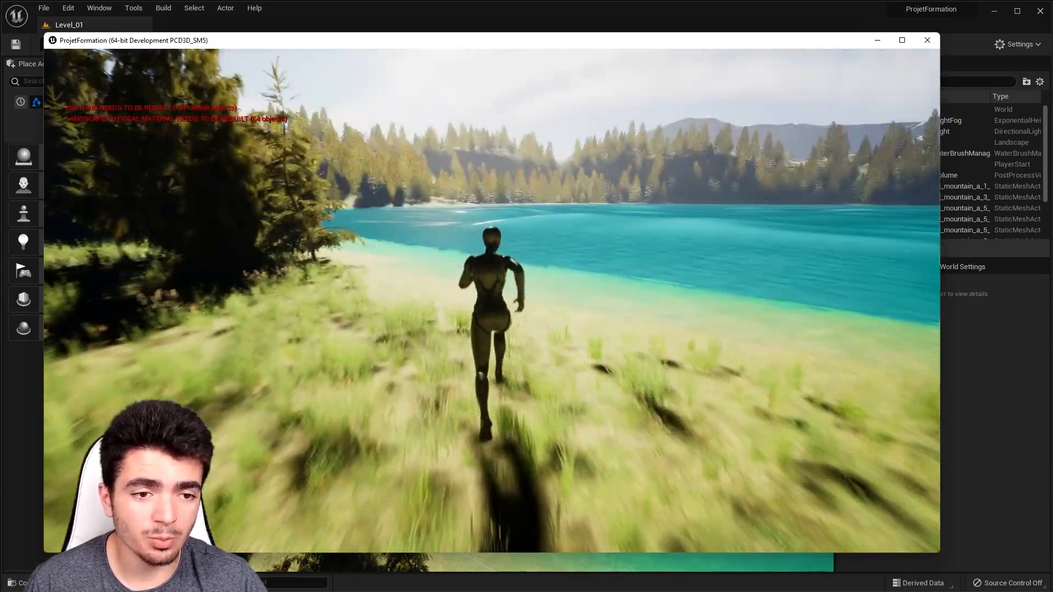
Check the pause menu over the lake scene once more by toggling it, and close the game preview.
key("Escape")
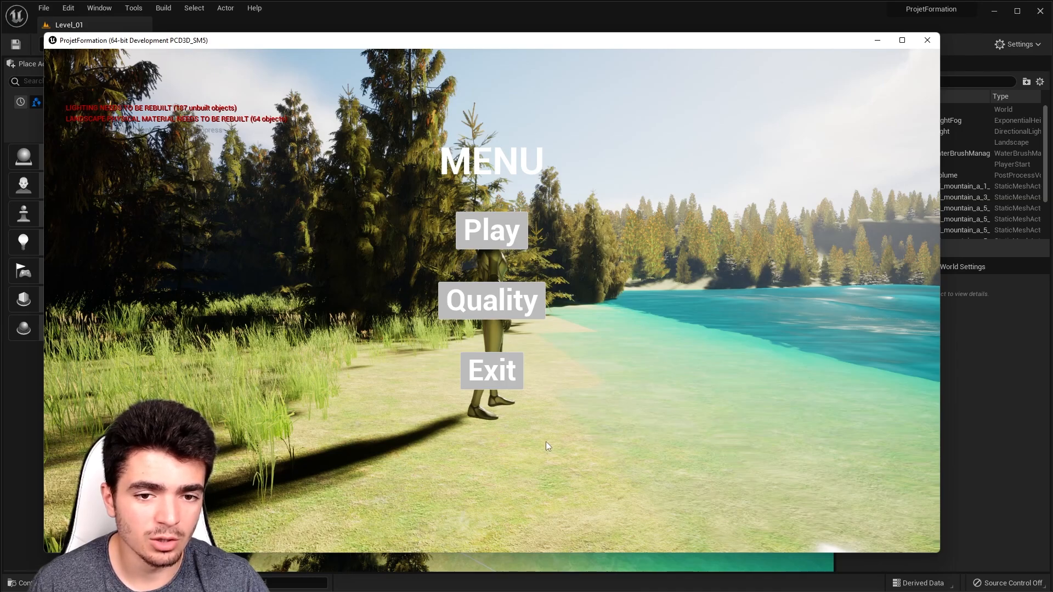
key("Escape")
key("Escape")
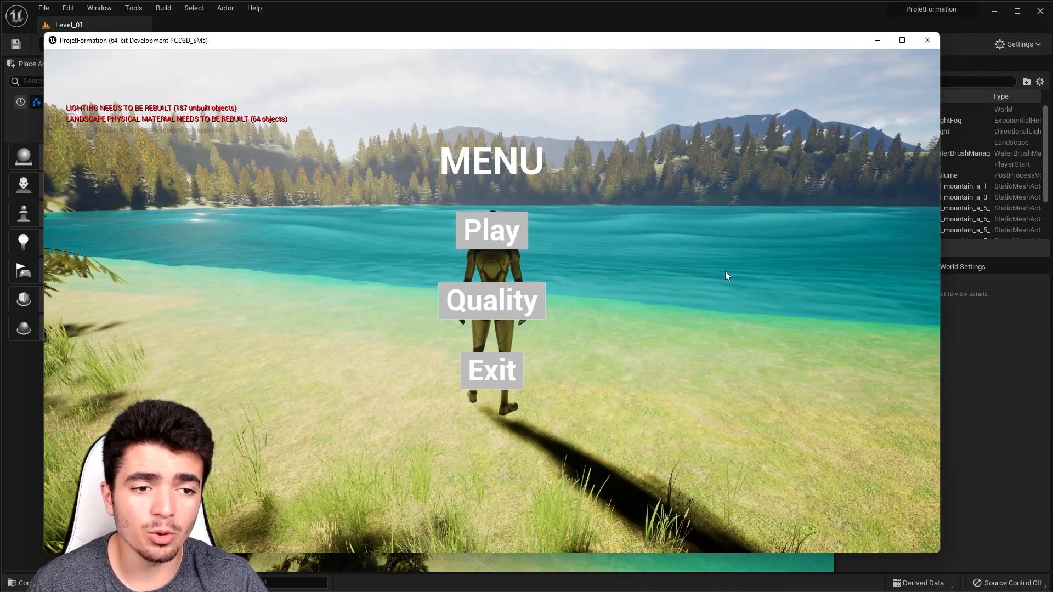
key("super")
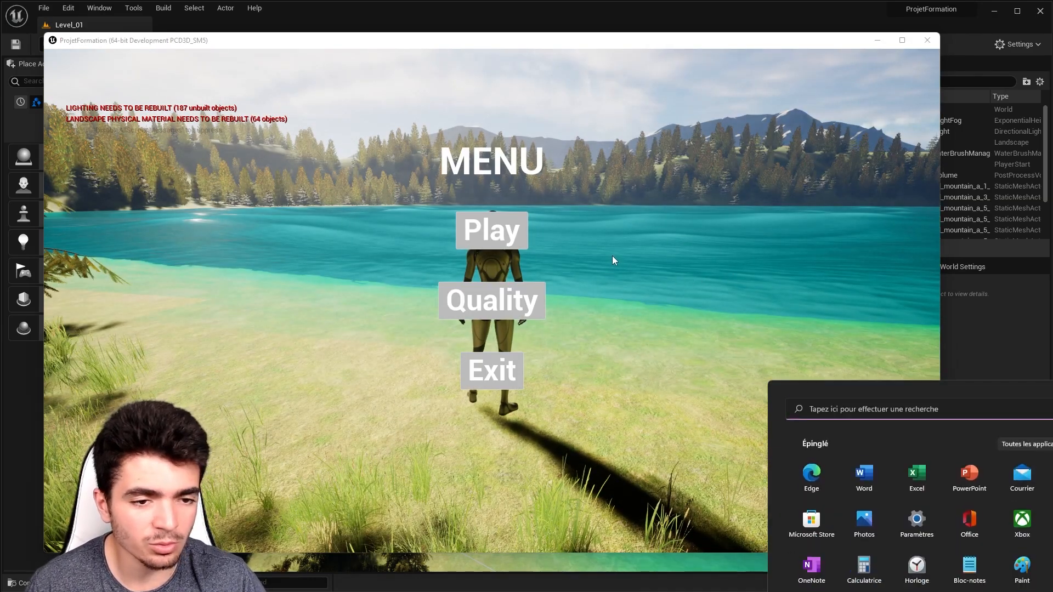
left_click(927, 40)
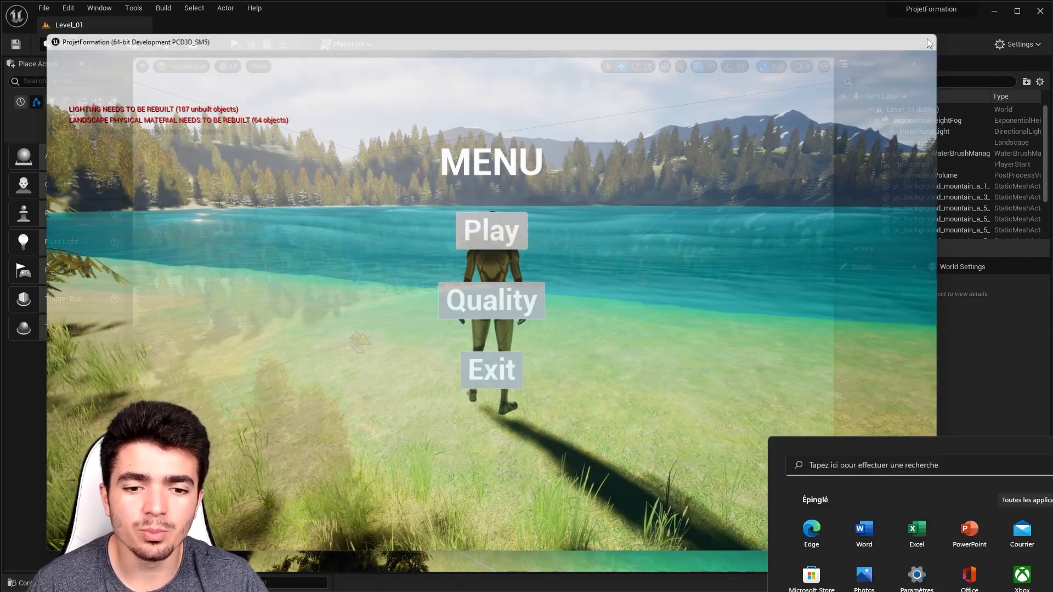
Open the PauseMenu widget from the HUD folder and add a Background Blur of about 462 × 364 to its canvas.
key("ctrl+space")
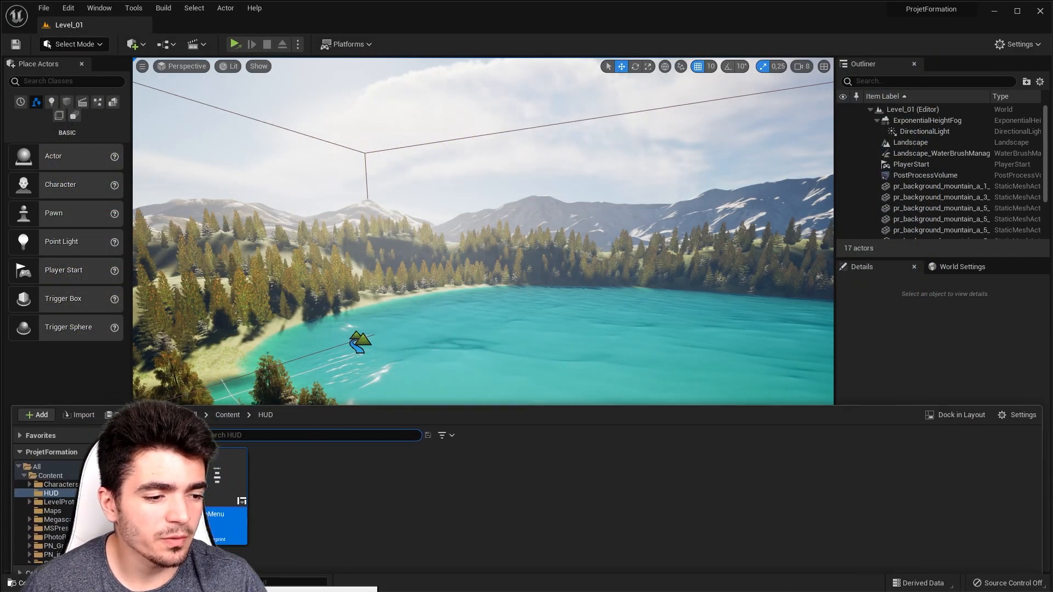
double_click(227, 478)
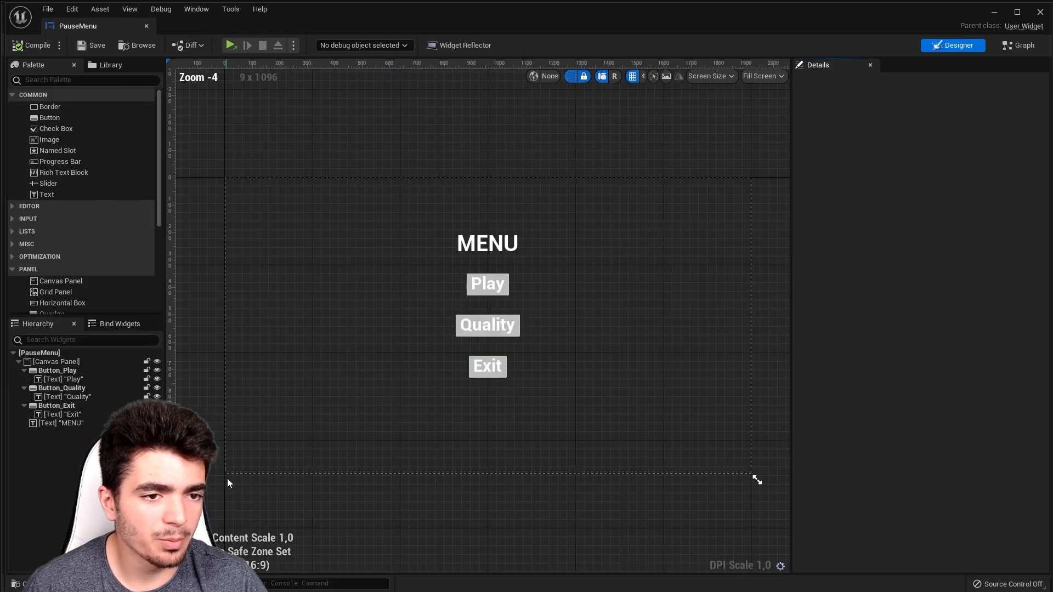
left_click(303, 206)
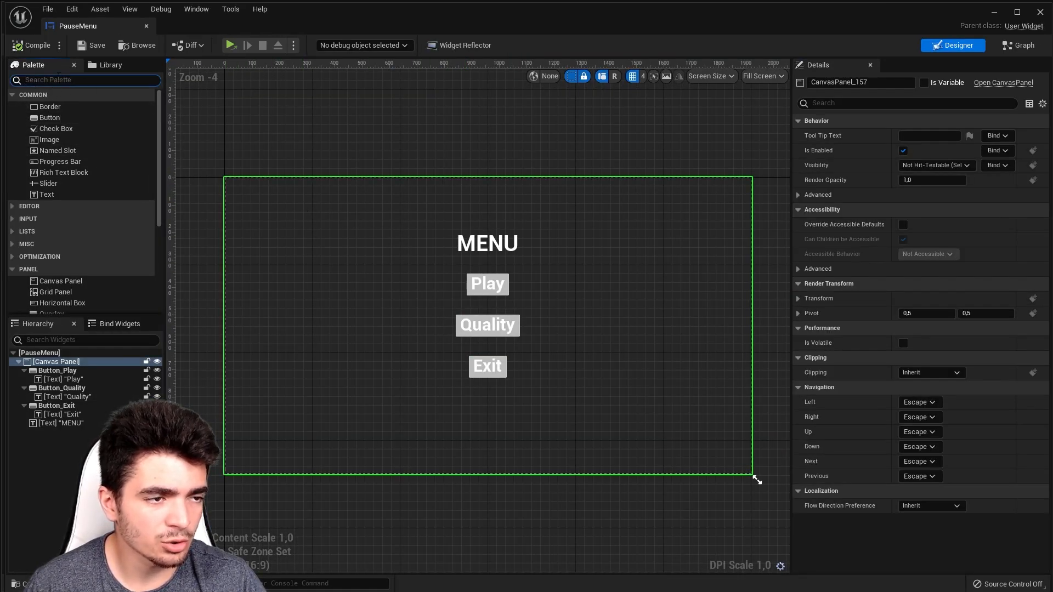
left_click(71, 80)
type("blur")
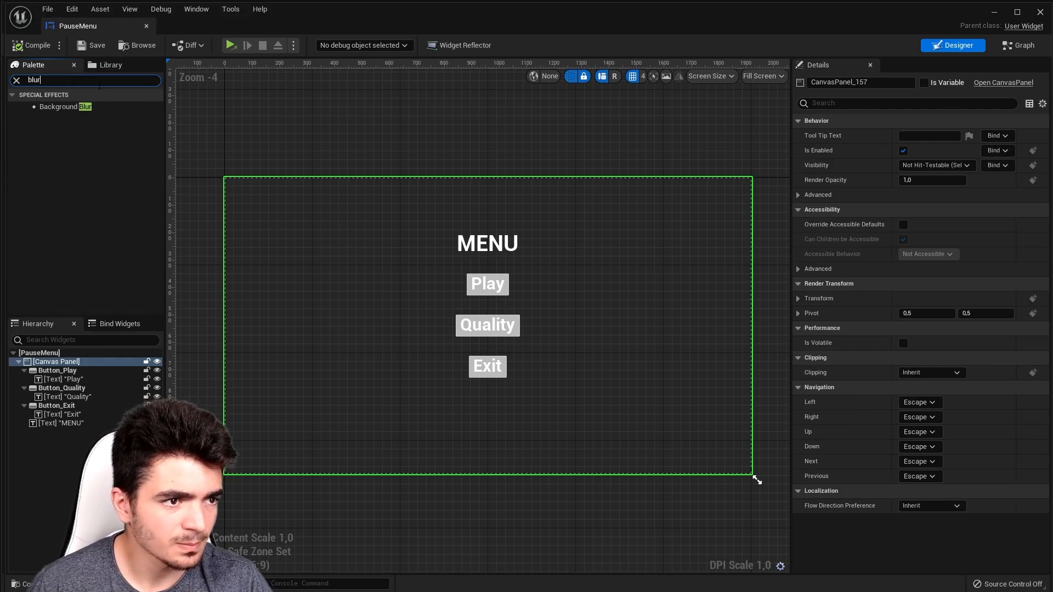
left_click(43, 107)
left_click_drag(43, 108, 406, 326)
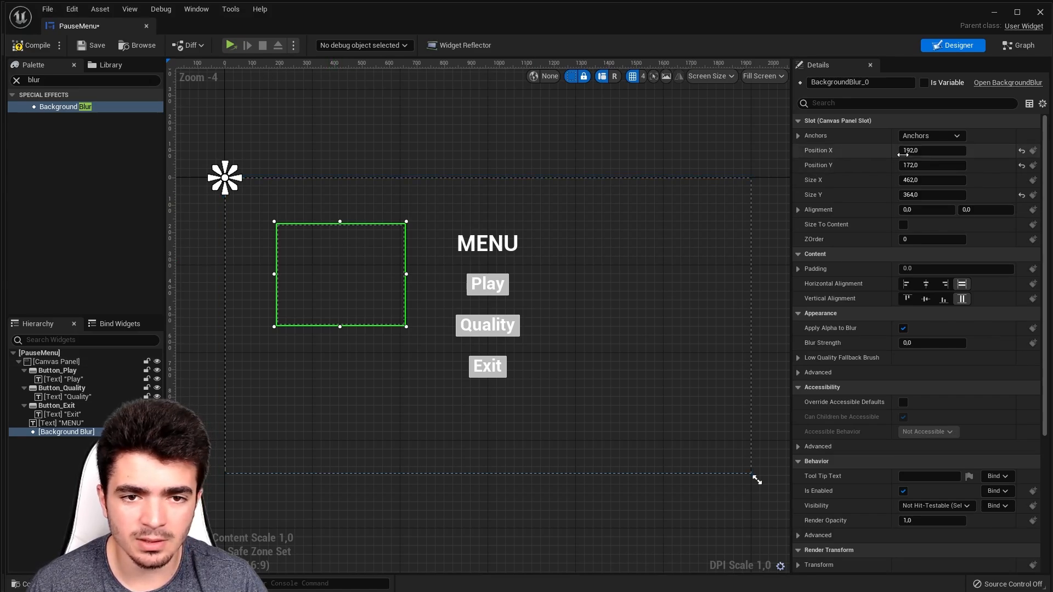
Place the Background Blur at position X 0, Y 0 and set its size to 1920 × 1080.
left_click(923, 151)
type("0")
key("Return")
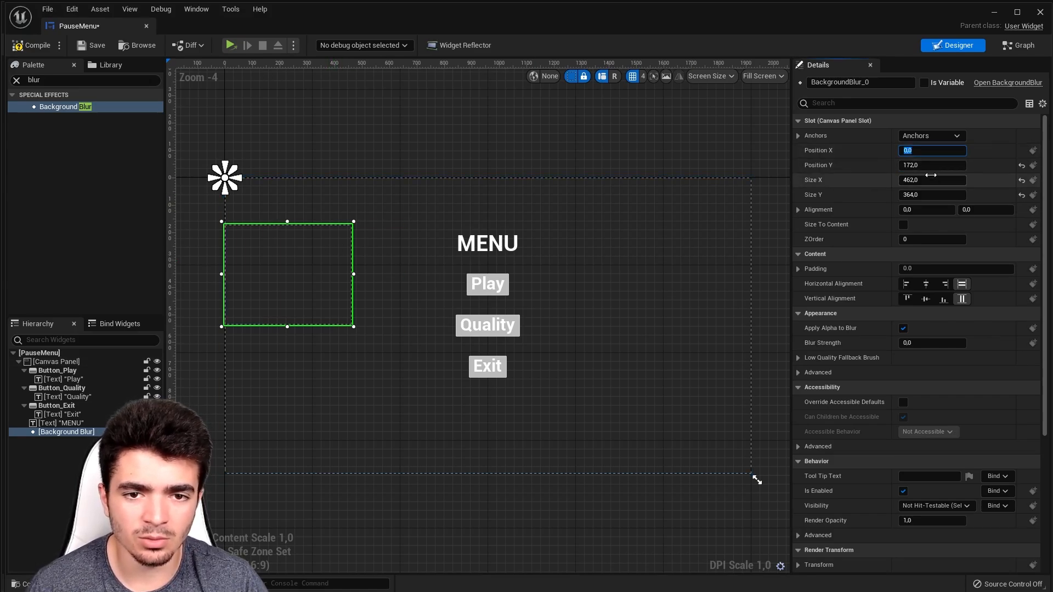
left_click(927, 166)
type("0")
key("Return")
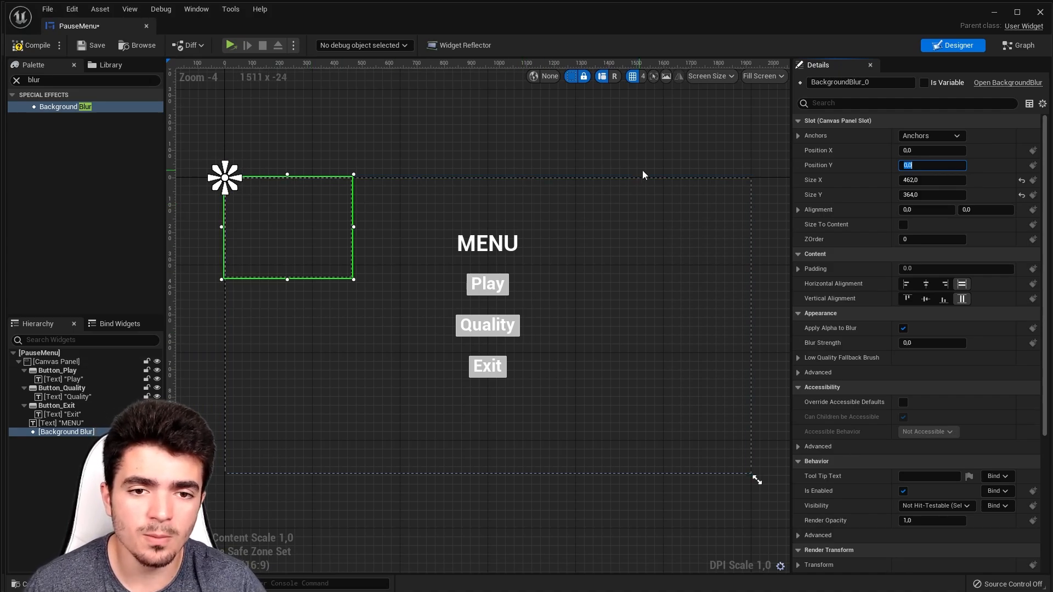
left_click(913, 180)
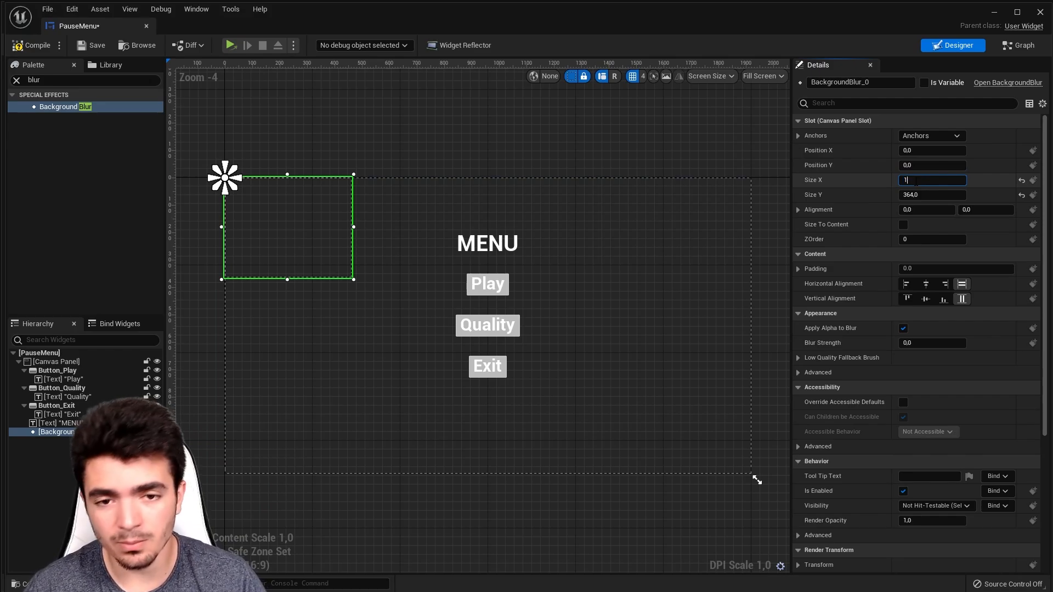
type("1920")
key("Return")
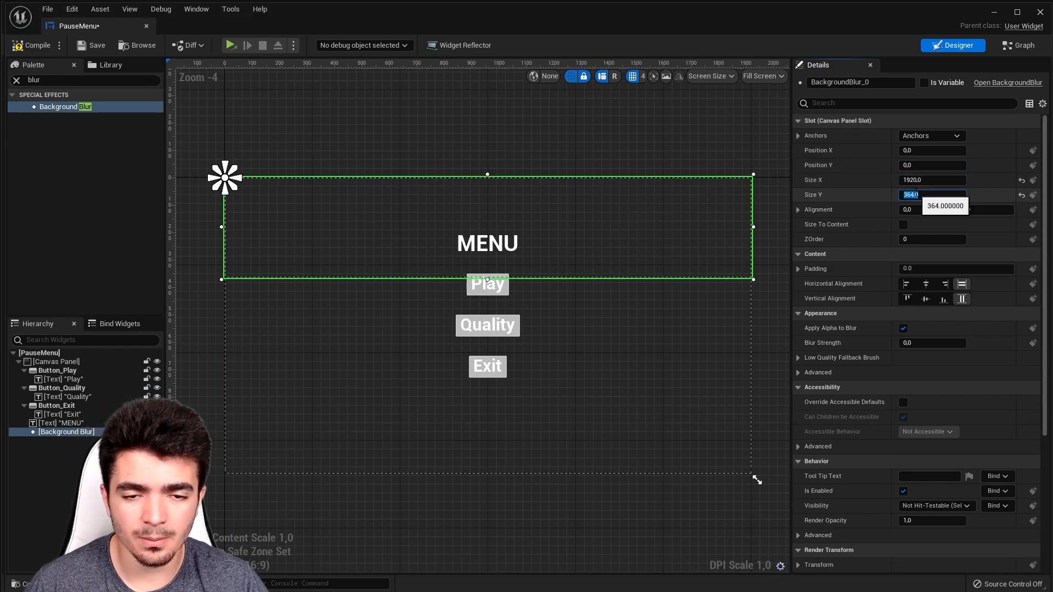
type("1080")
key("Return")
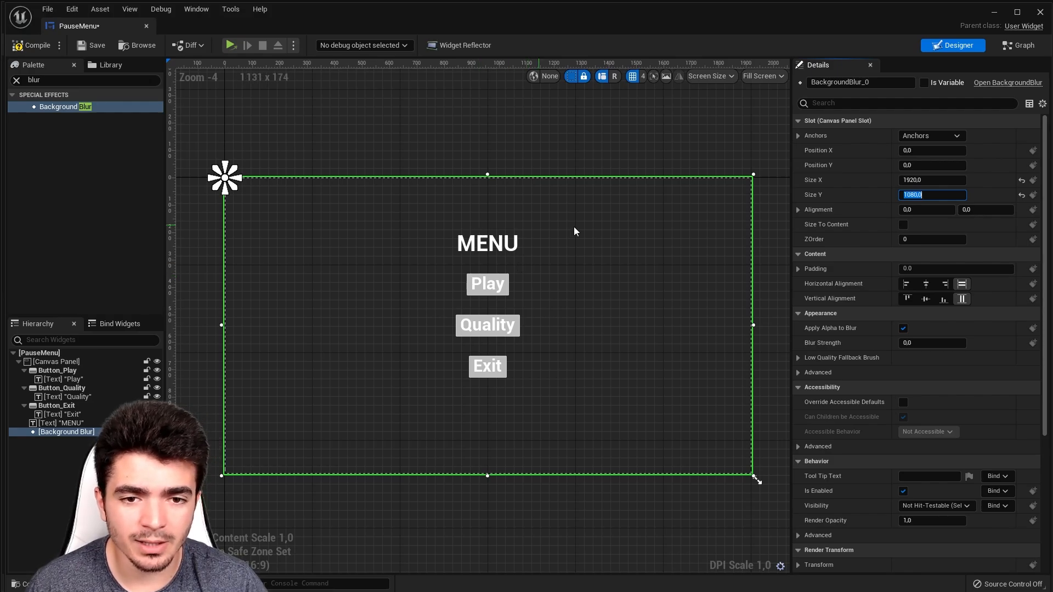
Set the Background Blur's Blur Strength to 15 and check its effect on the canvas.
left_click(679, 256)
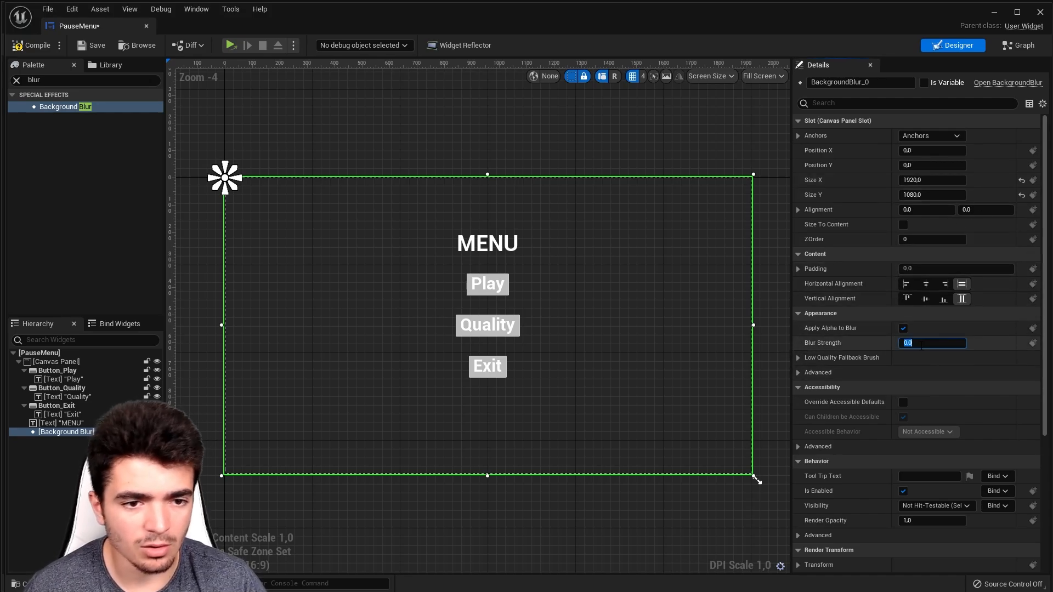
scroll(654, 295, "up", 2)
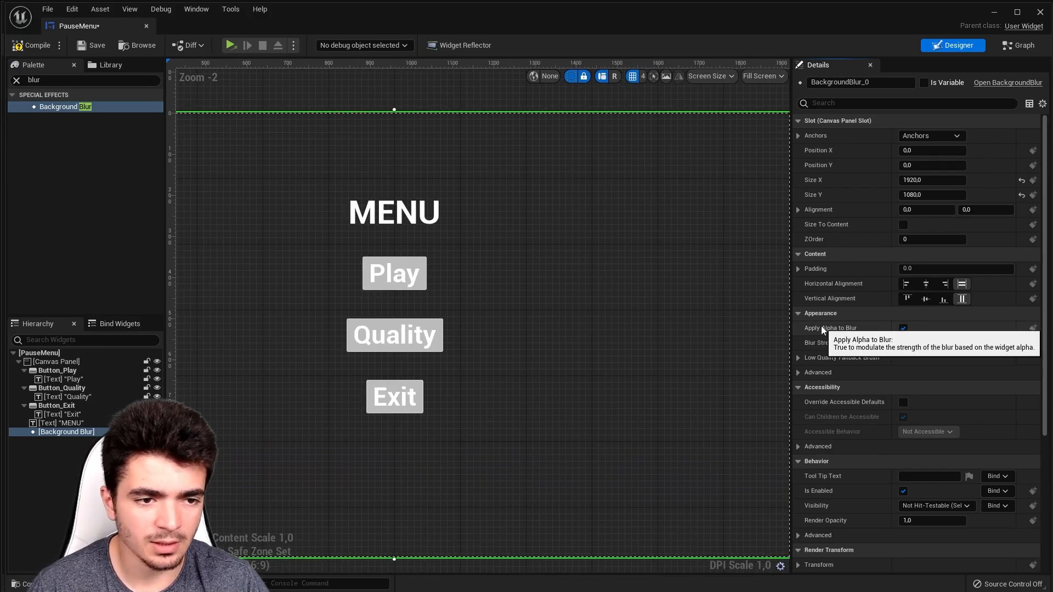
type("15")
key("Return")
scroll(503, 229, "down", 2)
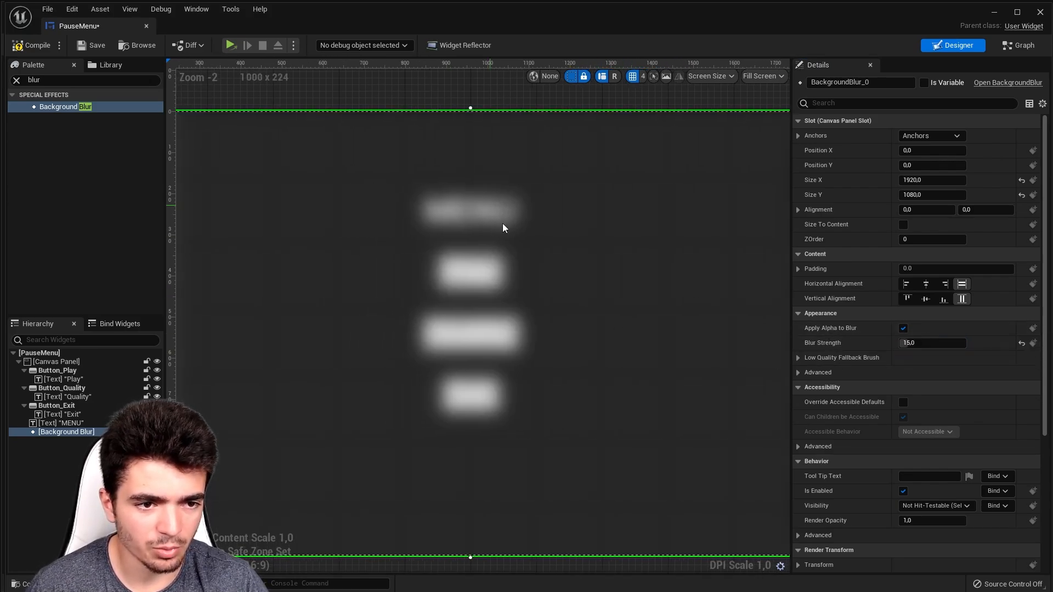
scroll(581, 320, "up", 1)
scroll(591, 315, "down", 1)
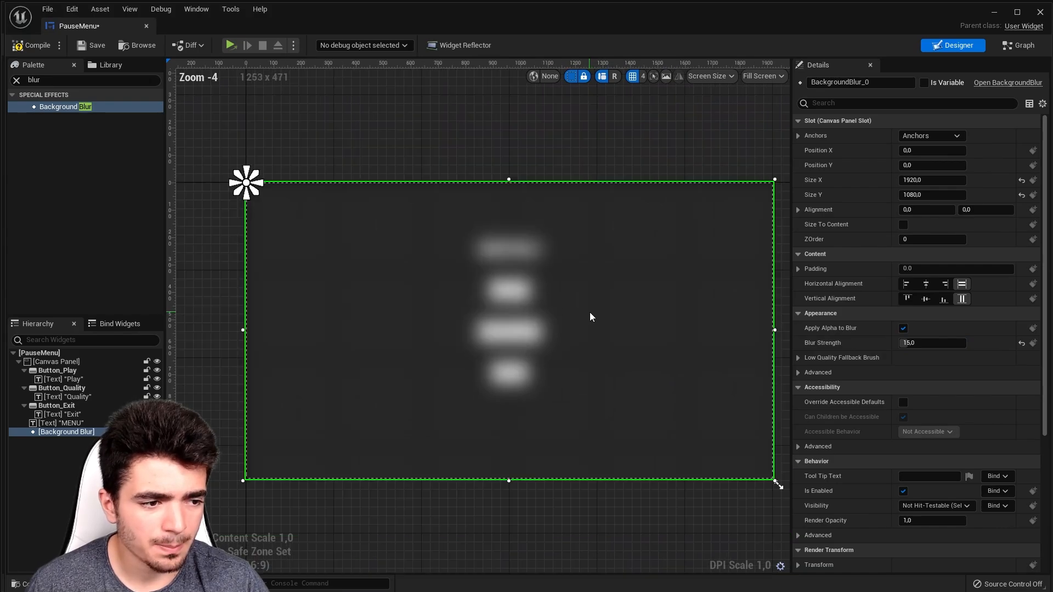
scroll(599, 308, "up", 1)
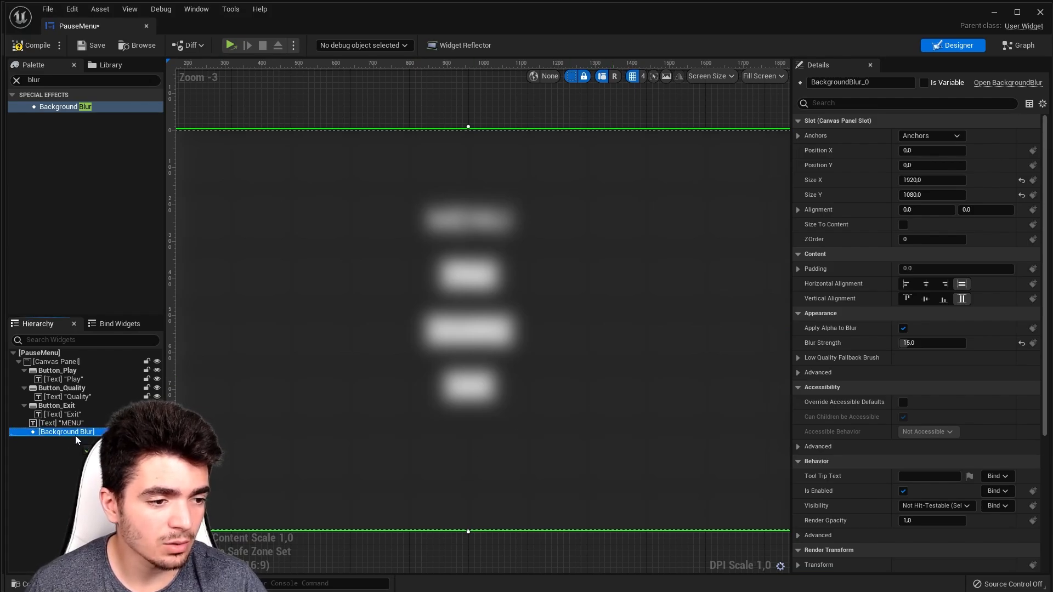
Move the Background Blur directly beneath the Canvas Panel in the hierarchy, above Button_Play, so it sits behind the menu elements.
left_click_drag(74, 433, 79, 379)
left_click_drag(46, 430, 50, 372)
right_click_drag(584, 324, 417, 305)
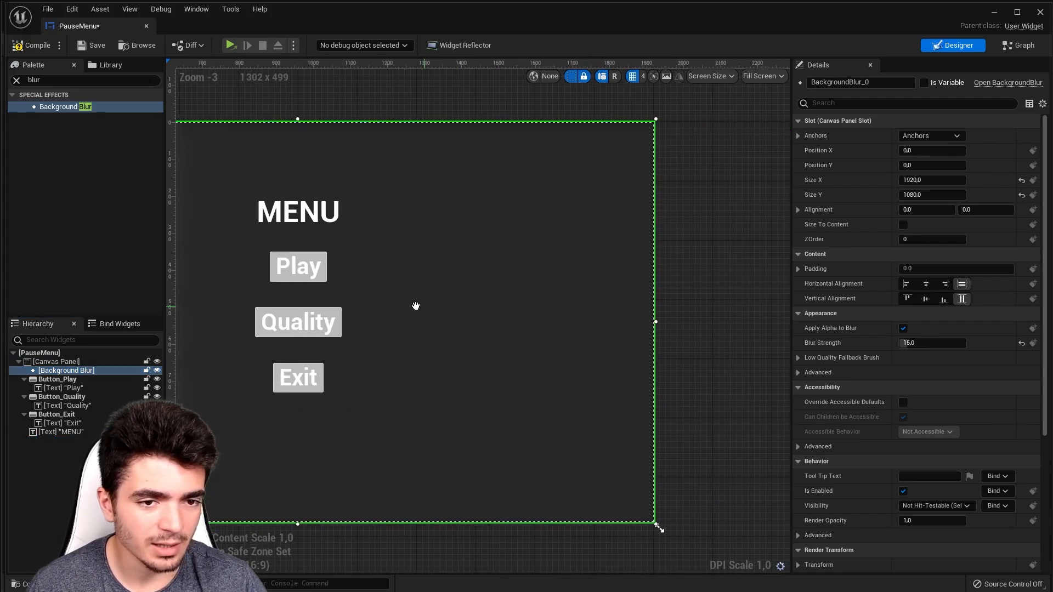
scroll(518, 357, "up", 1)
scroll(543, 408, "up", 5)
scroll(601, 397, "down", 6)
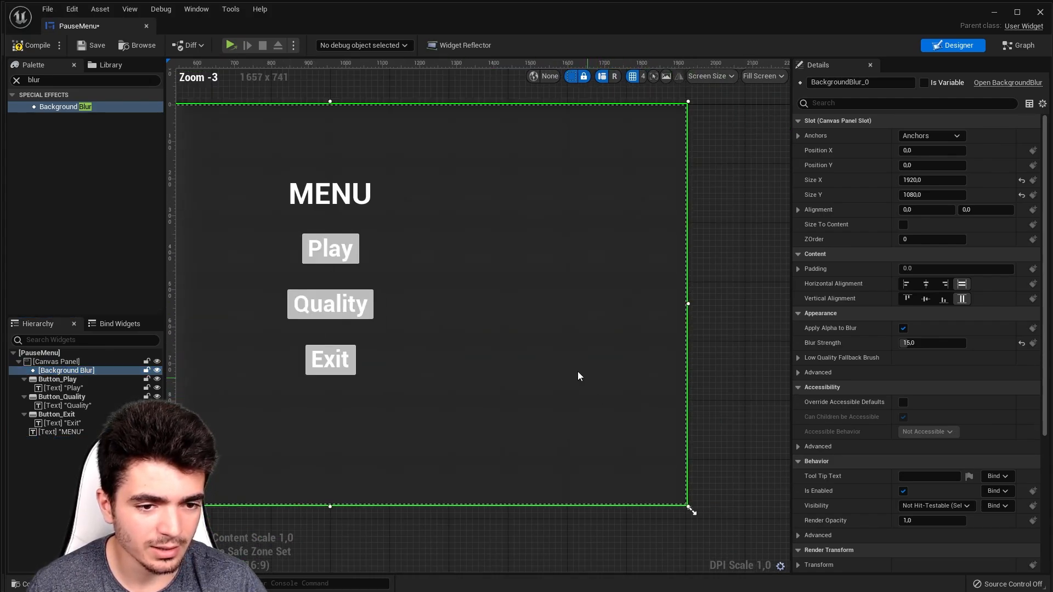
right_click_drag(578, 371, 531, 344)
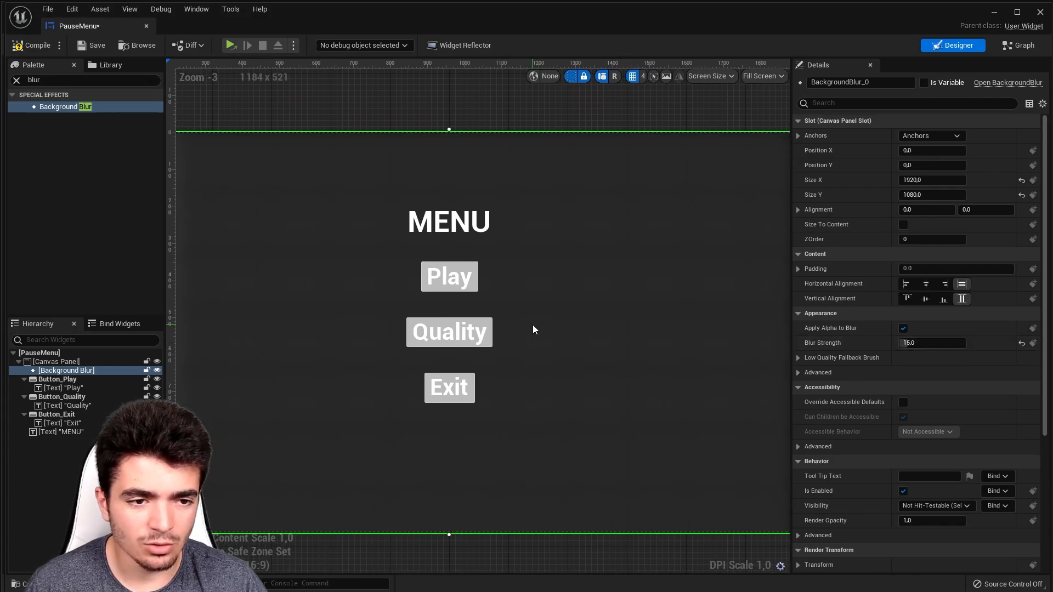
Set the Background Blur's Blur Strength to 10.
scroll(532, 325, "down", 1)
left_click(932, 342)
type("10")
key("Return")
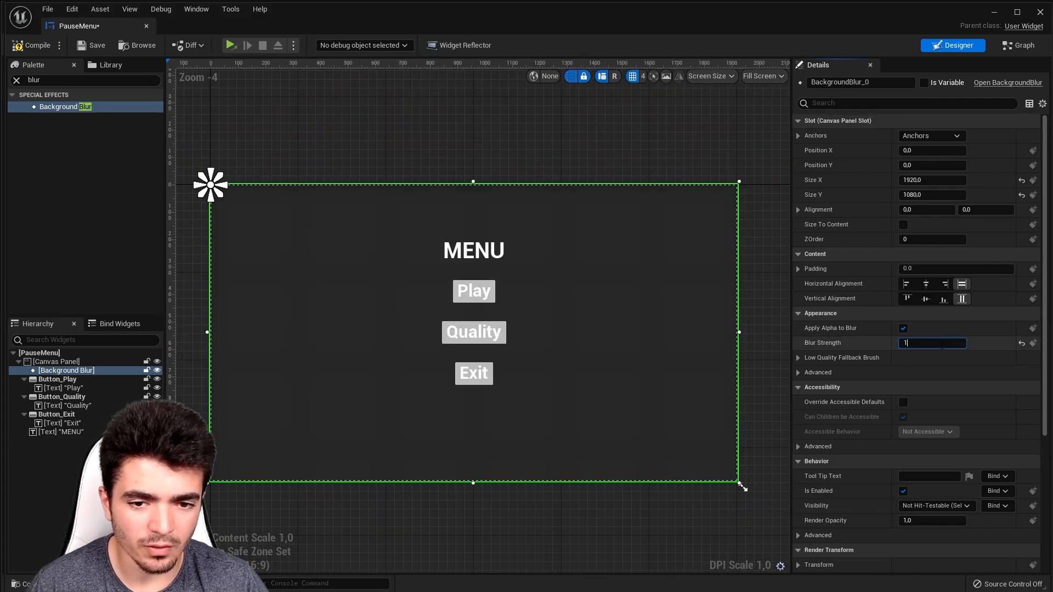
Save the PauseMenu widget and close its editor.
scroll(631, 350, "up", 1)
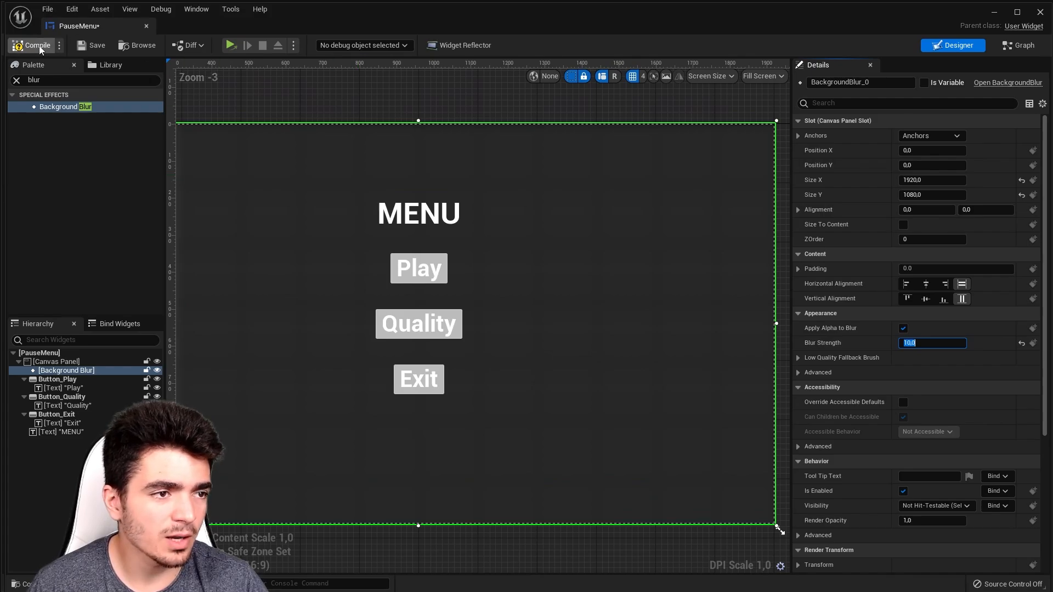
left_click(95, 48)
left_click(145, 27)
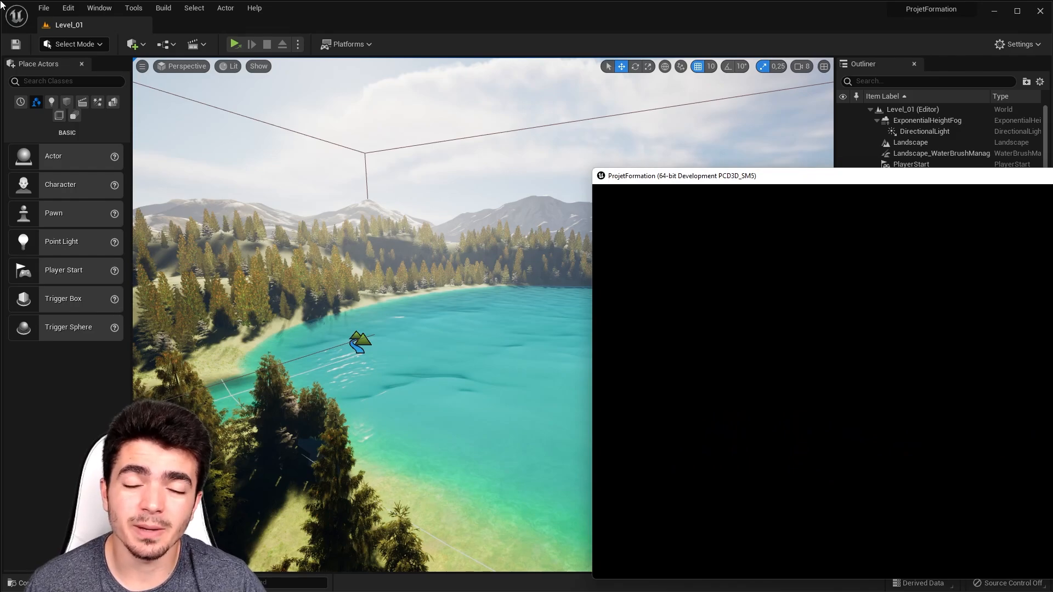
Reposition and enlarge the game preview window, and test the blurred pause menu by opening it, closing it and running the character.
key("super")
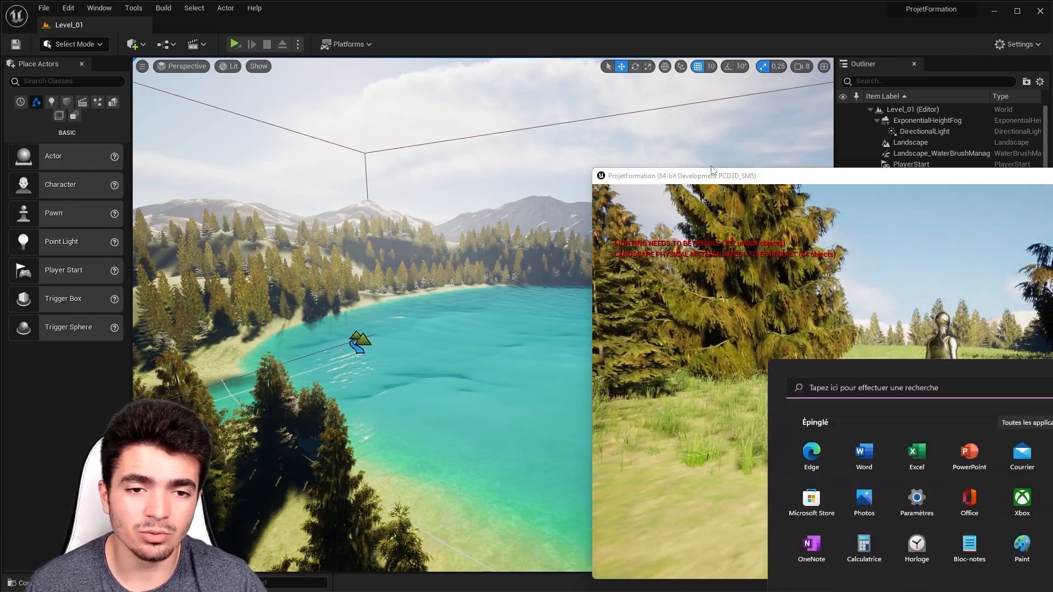
left_click_drag(723, 177, 159, 31)
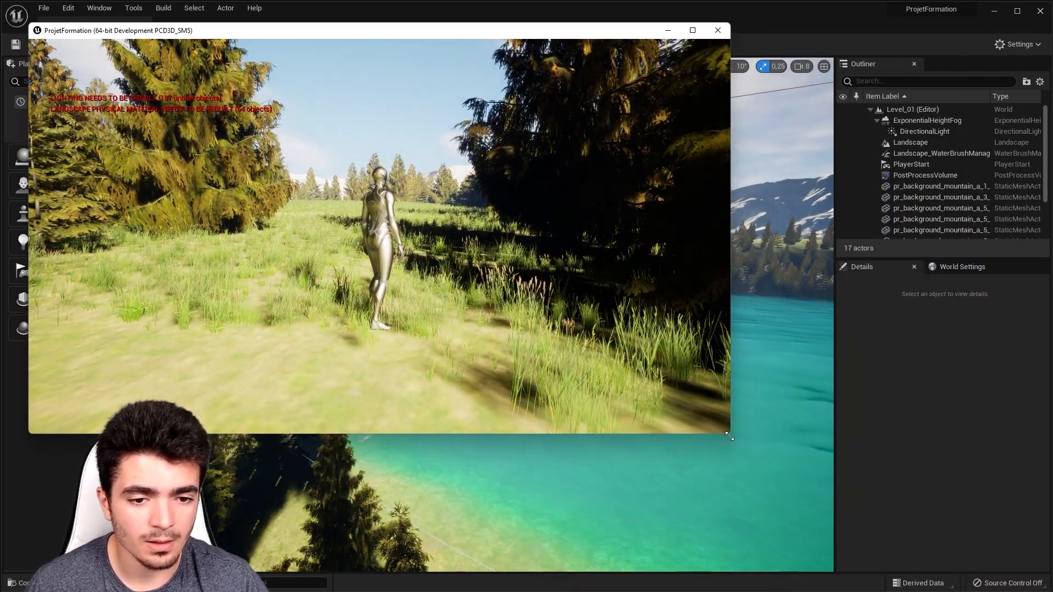
left_click_drag(730, 436, 902, 530)
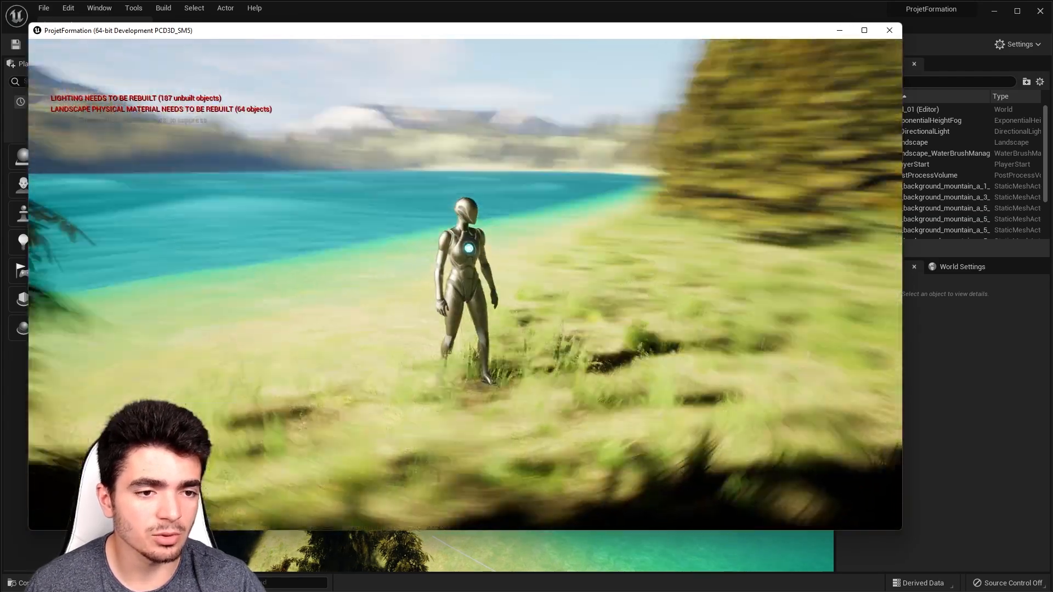
key("Escape")
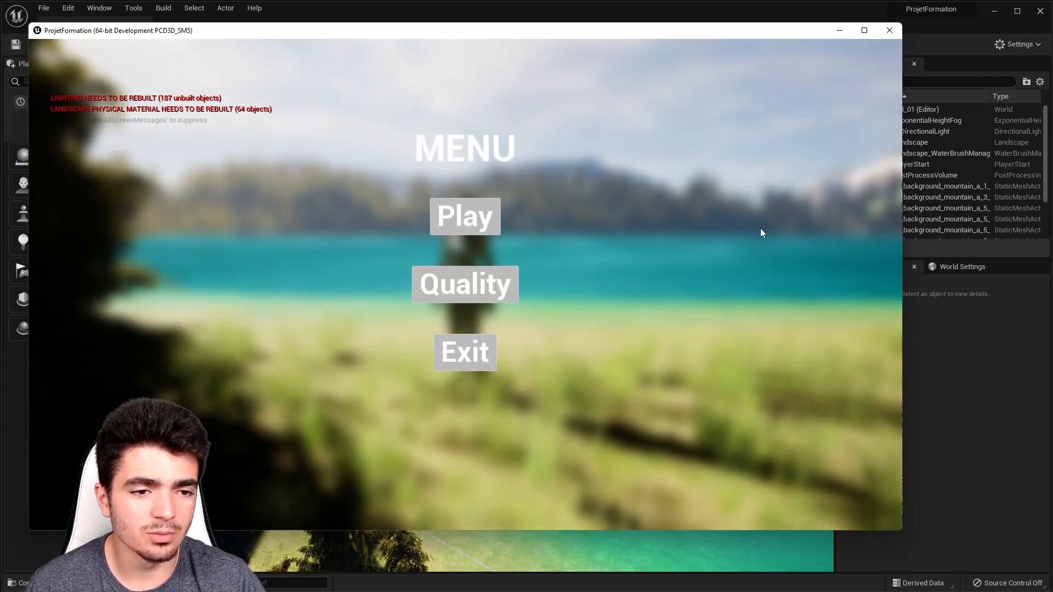
left_click(500, 215)
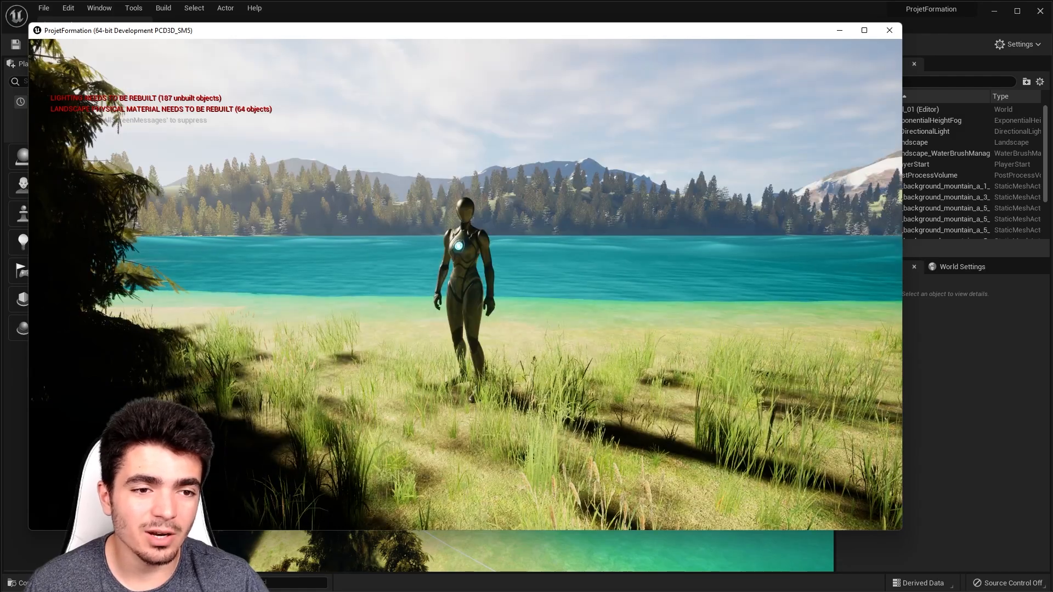
key("w")
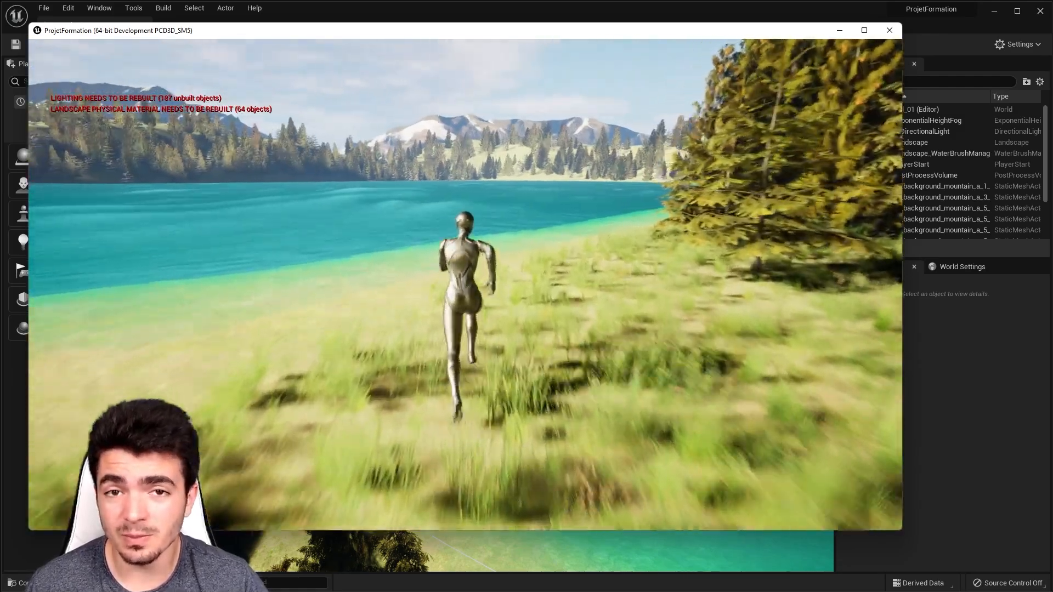